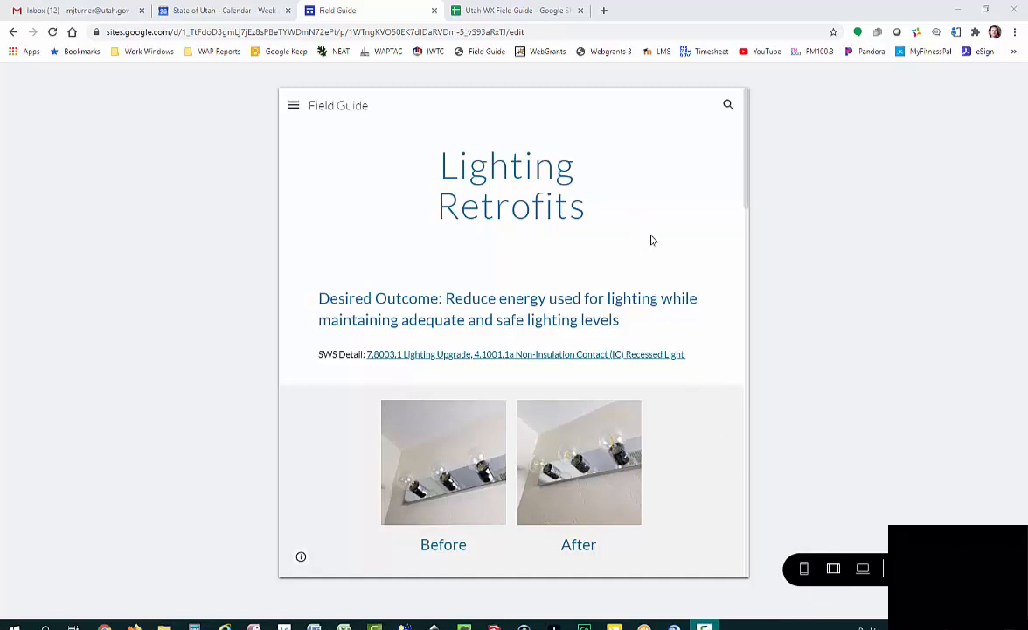
Examine the Lighting Retrofits page in tablet preview, from the desired outcome and before/after photos through the steps to the standards
{"action": "scroll", "coordinate": [667, 270], "scroll_direction": "down", "scroll_amount": 1}
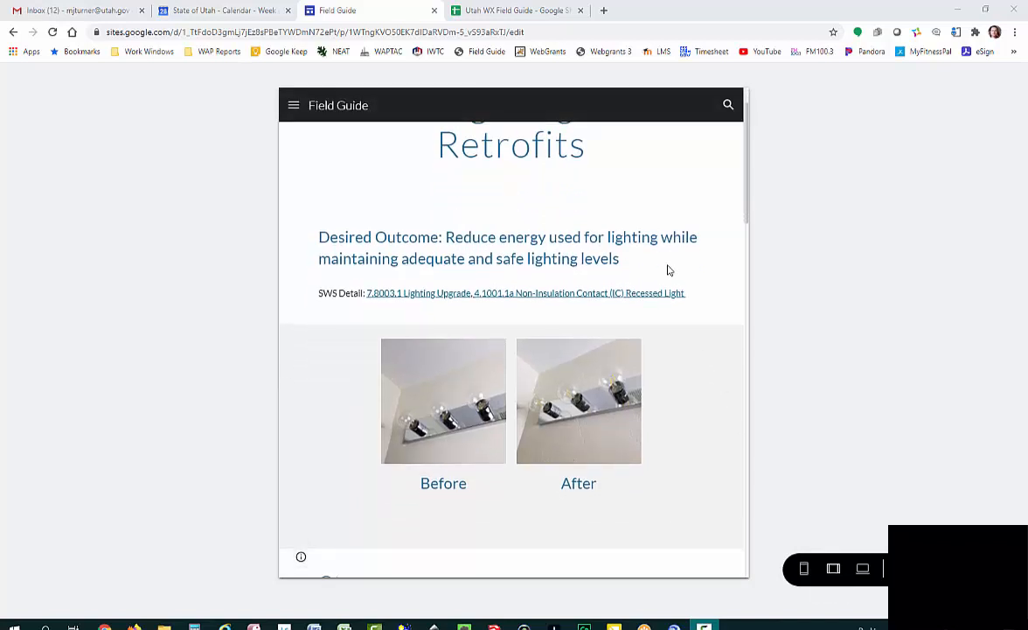
{"action": "scroll", "coordinate": [667, 271], "scroll_direction": "up", "scroll_amount": 1}
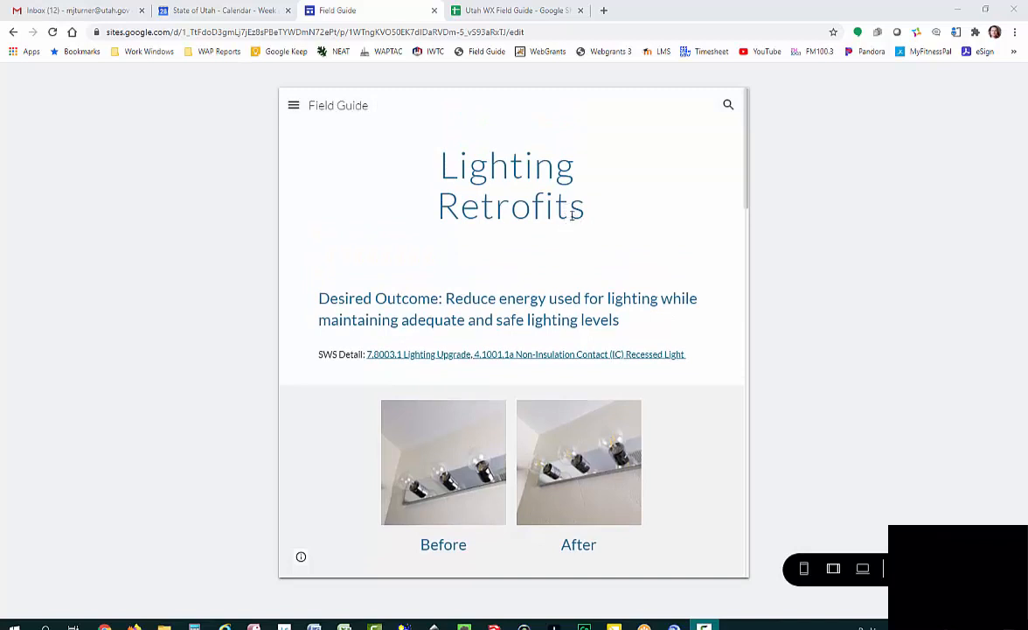
{"action": "scroll", "coordinate": [688, 293], "scroll_direction": "down", "scroll_amount": 1}
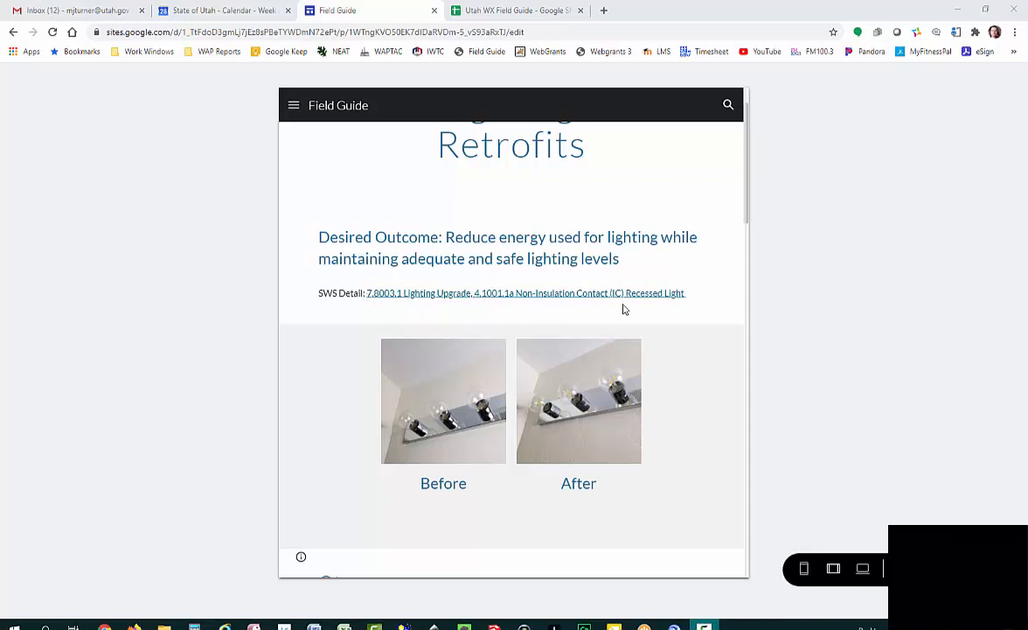
{"action": "scroll", "coordinate": [621, 308], "scroll_direction": "down", "scroll_amount": 2}
{"action": "scroll", "coordinate": [547, 301], "scroll_direction": "up", "scroll_amount": 1}
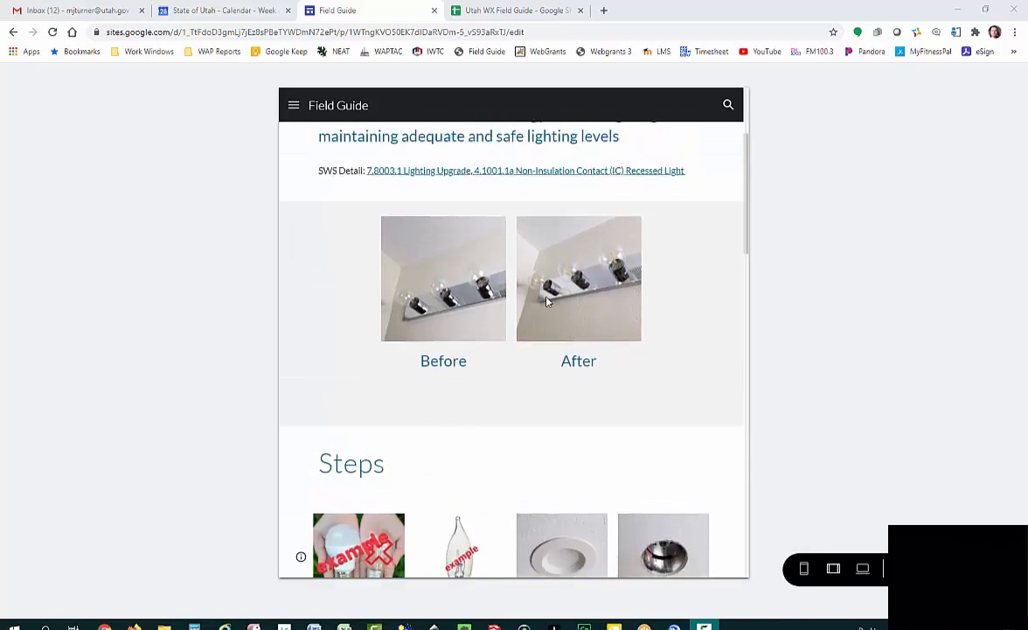
{"action": "scroll", "coordinate": [507, 393], "scroll_direction": "down", "scroll_amount": 3}
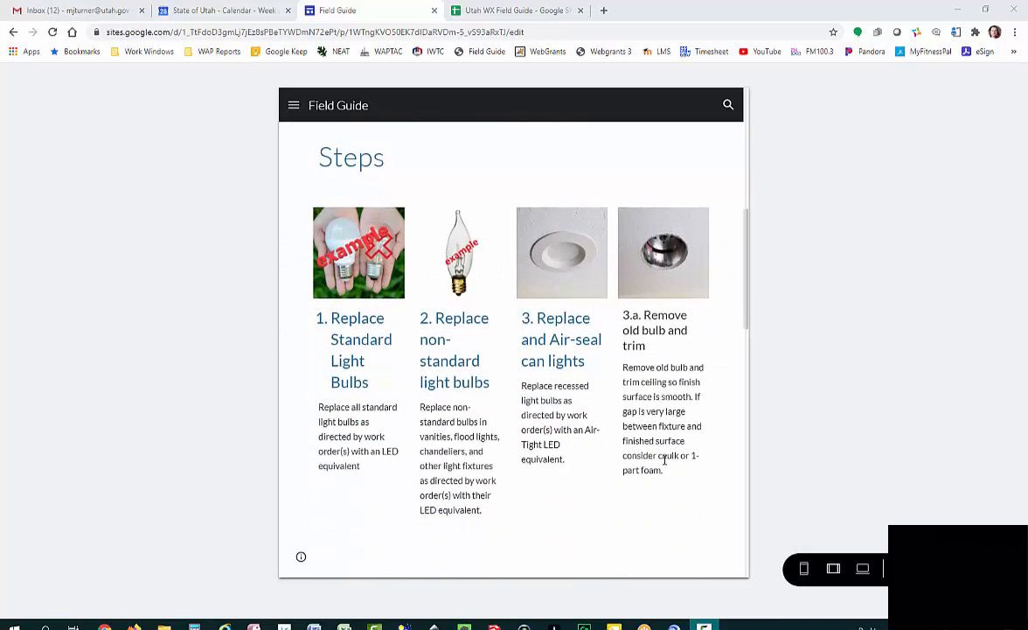
{"action": "scroll", "coordinate": [664, 460], "scroll_direction": "down", "scroll_amount": 5}
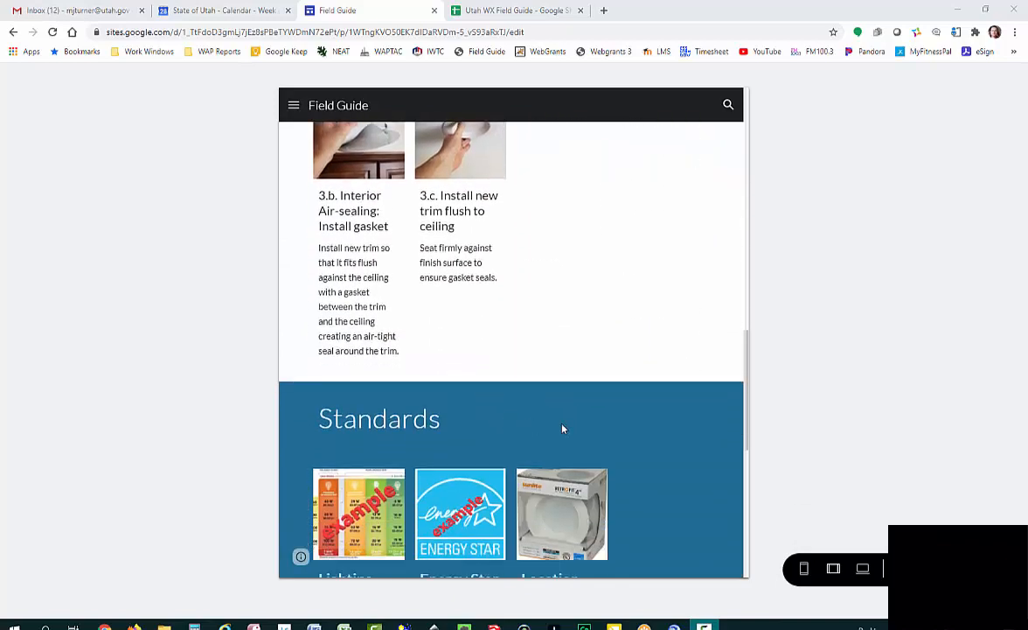
{"action": "scroll", "coordinate": [562, 428], "scroll_direction": "down", "scroll_amount": 1}
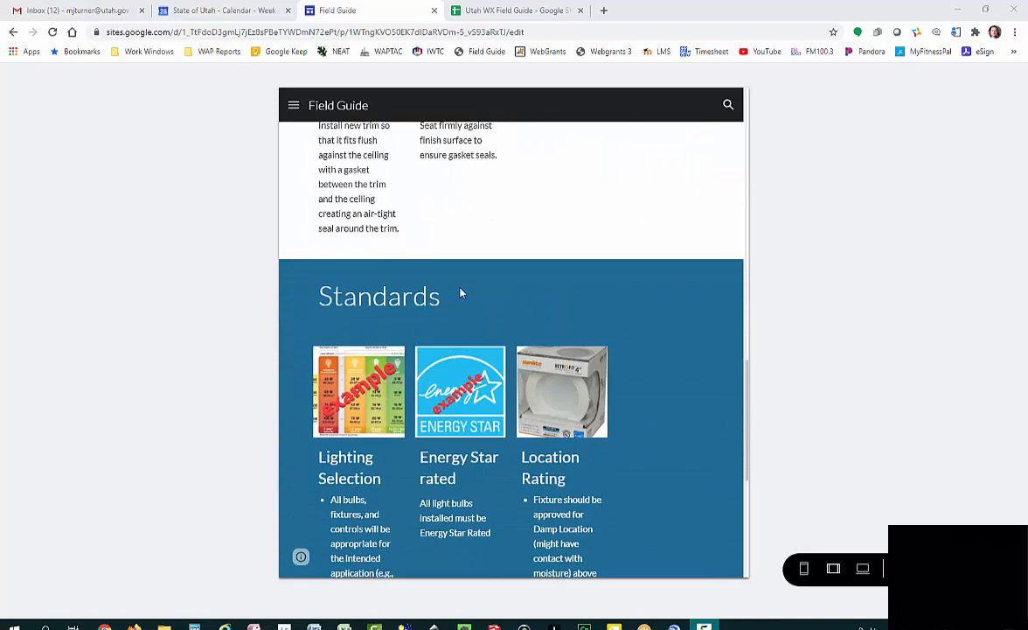
{"action": "scroll", "coordinate": [469, 354], "scroll_direction": "down", "scroll_amount": 1}
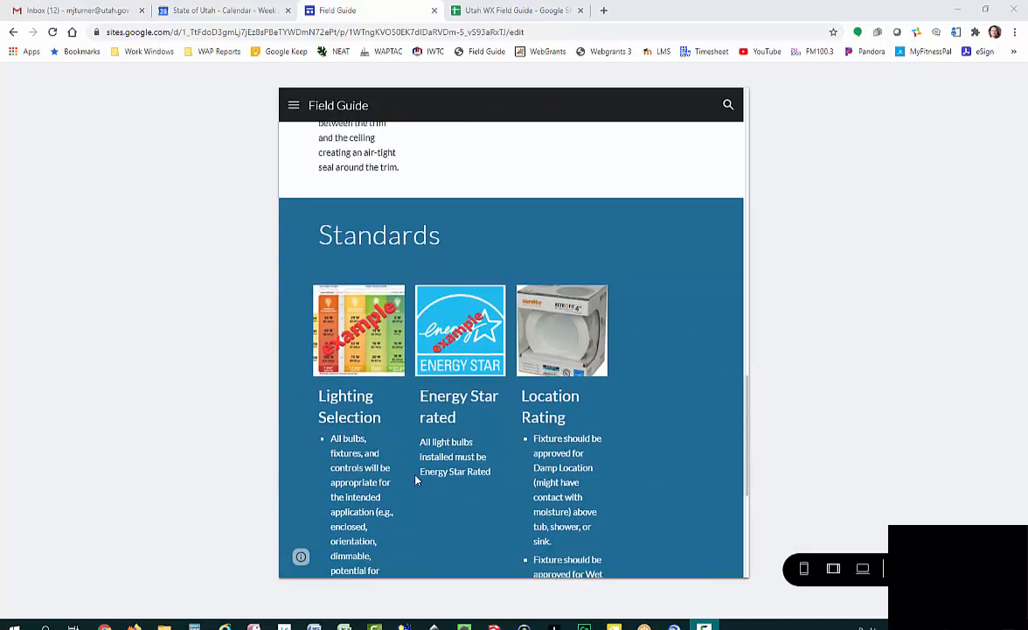
{"action": "scroll", "coordinate": [416, 479], "scroll_direction": "down", "scroll_amount": 2}
{"action": "scroll", "coordinate": [551, 535], "scroll_direction": "up", "scroll_amount": 6}
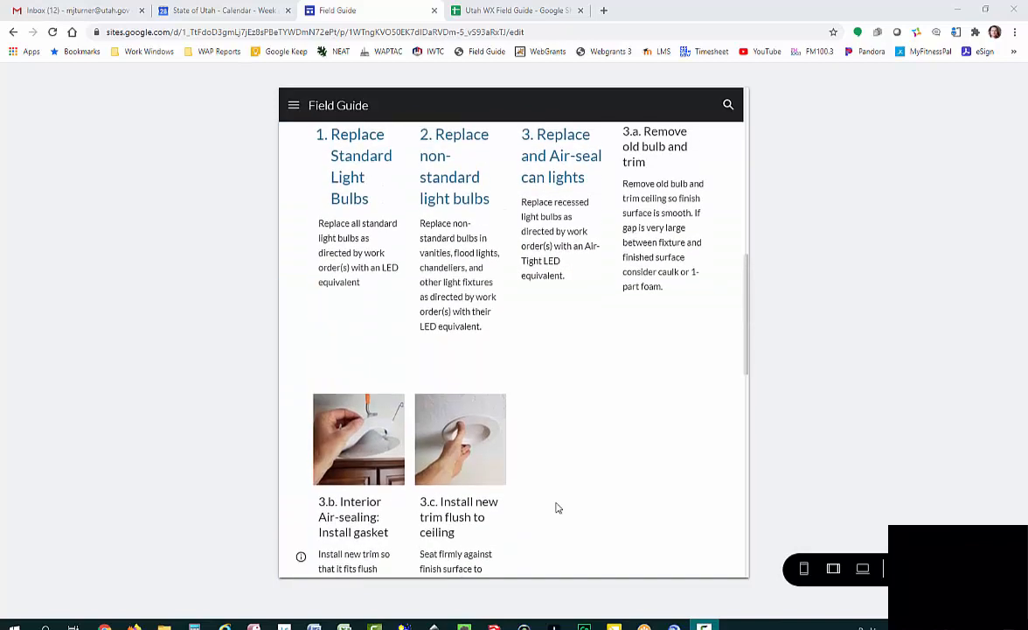
Preview the Lighting Retrofits page at large-screen and phone sizes, and exit the preview back to the editor
{"action": "left_click", "coordinate": [863, 570]}
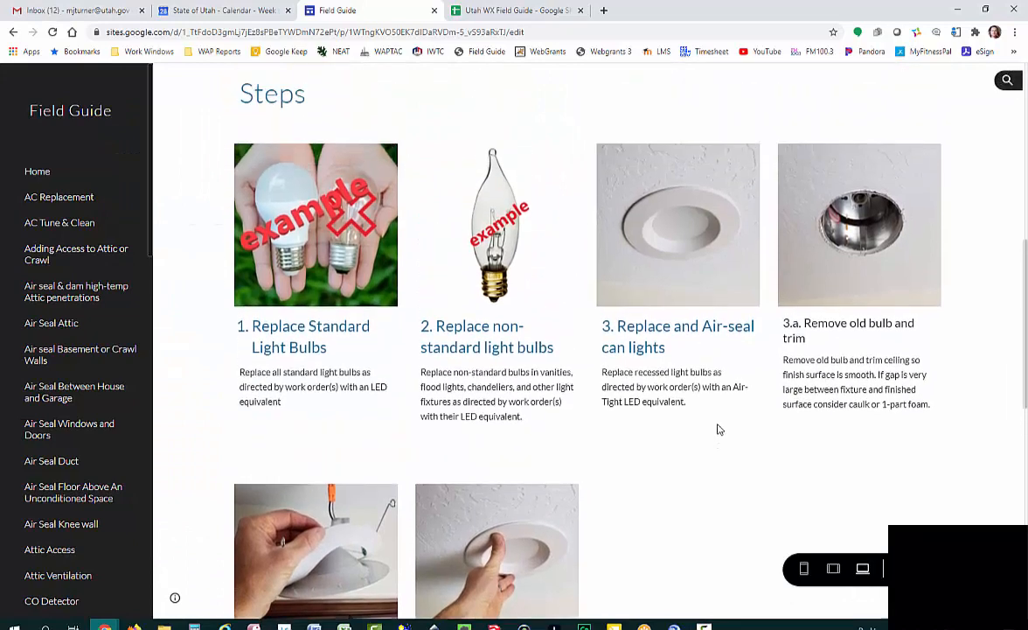
{"action": "scroll", "coordinate": [717, 429], "scroll_direction": "up", "scroll_amount": 3}
{"action": "scroll", "coordinate": [734, 507], "scroll_direction": "up", "scroll_amount": 1}
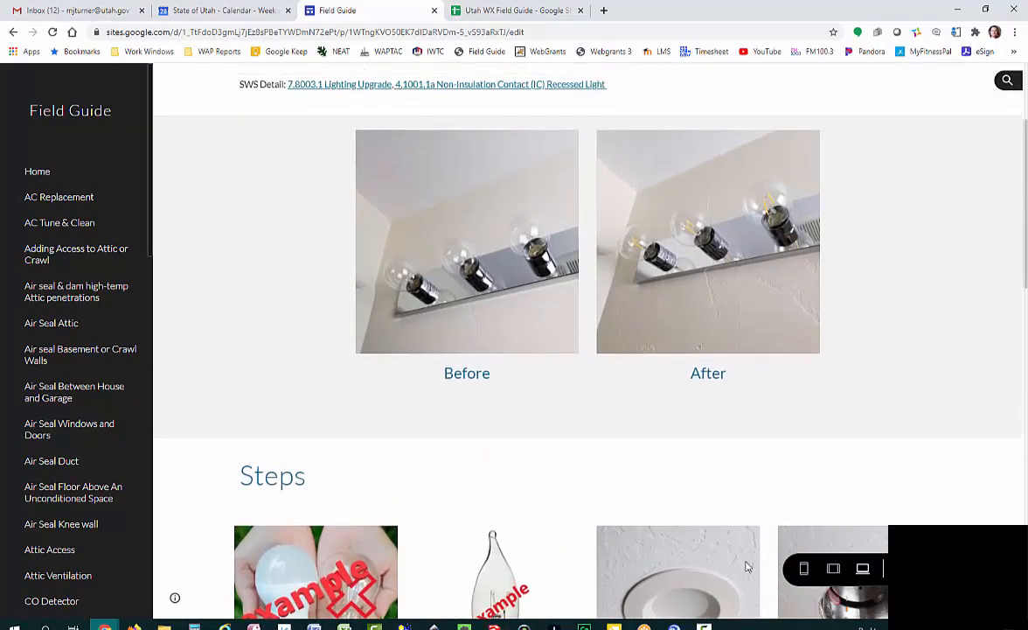
{"action": "left_click", "coordinate": [803, 568]}
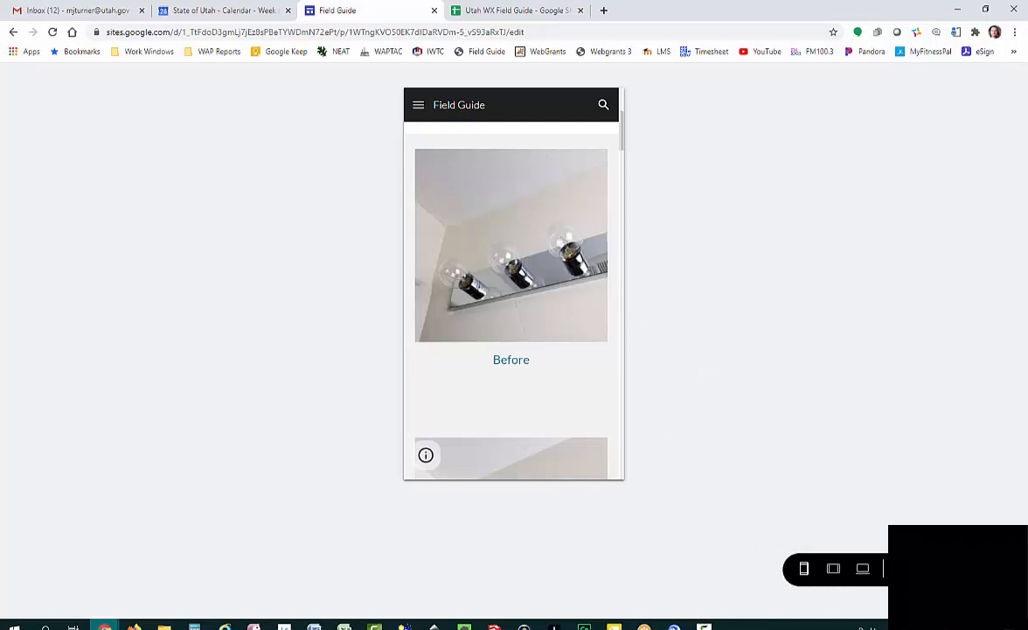
{"action": "left_click", "coordinate": [903, 568]}
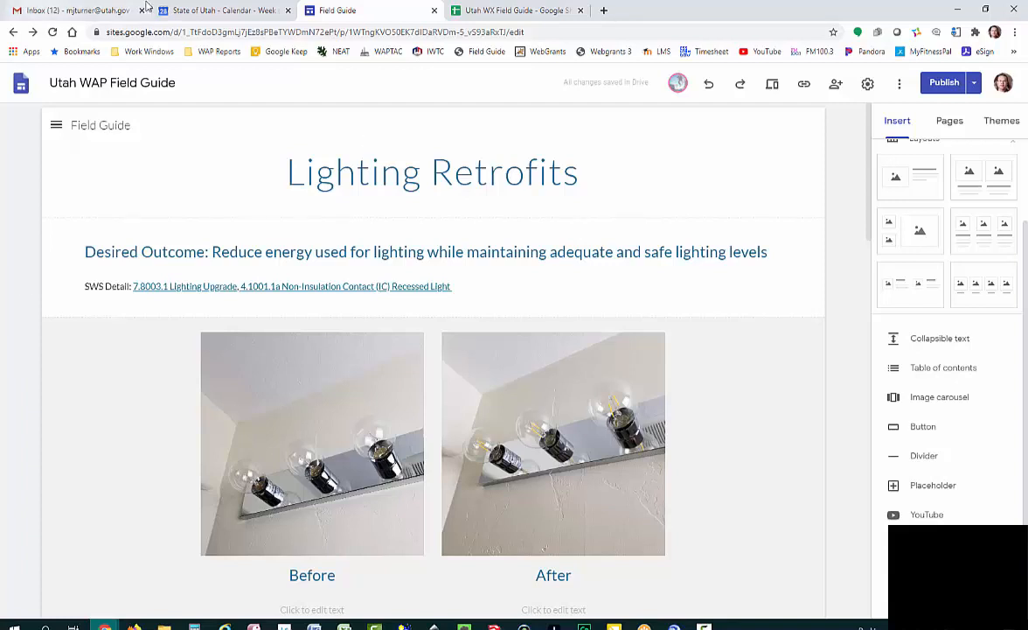
Open the site's Home page and look over the list of measure pages in the site navigation
{"action": "left_click", "coordinate": [57, 127]}
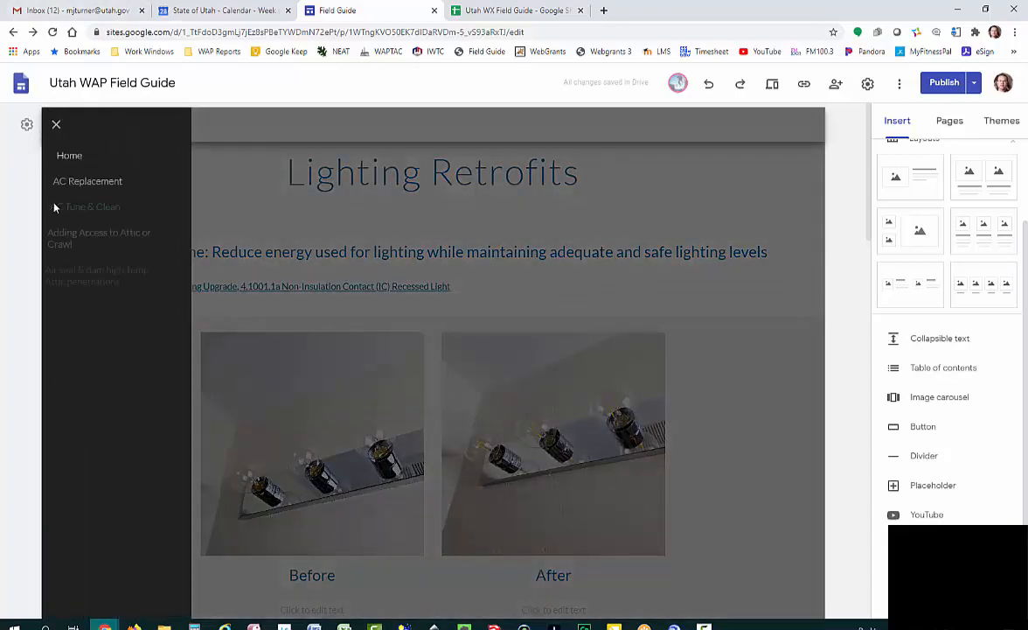
{"action": "left_click", "coordinate": [80, 155]}
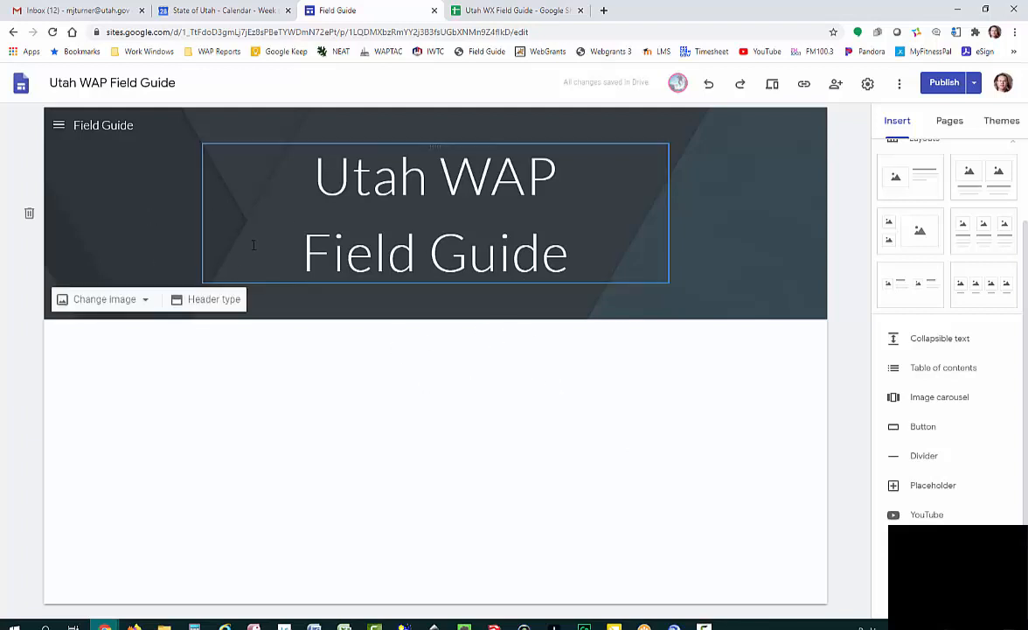
{"action": "left_click", "coordinate": [58, 127]}
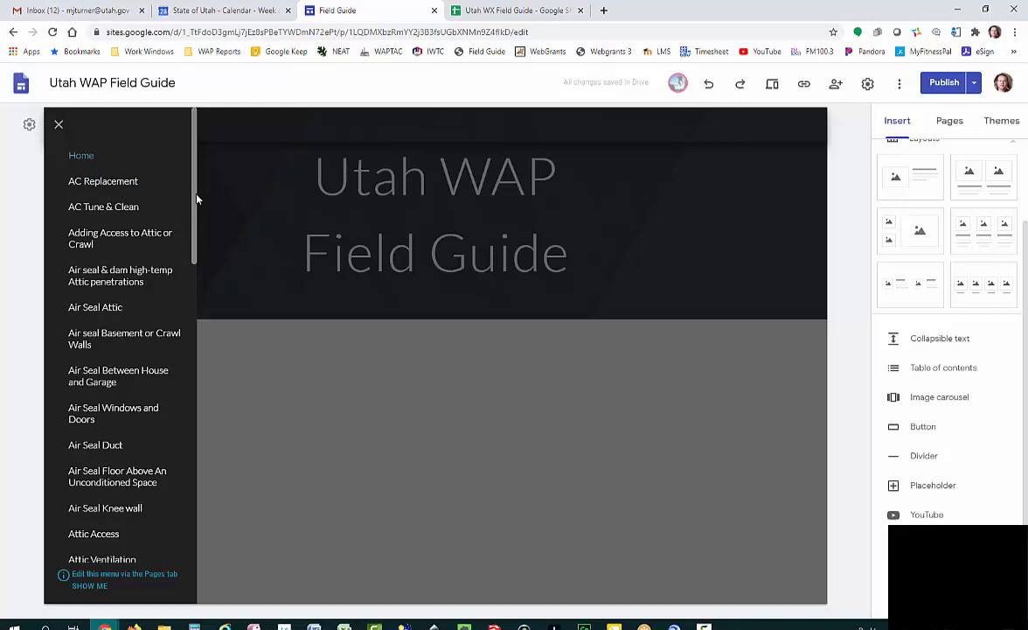
{"action": "left_click_drag", "start_coordinate": [196, 200], "coordinate": [217, 180]}
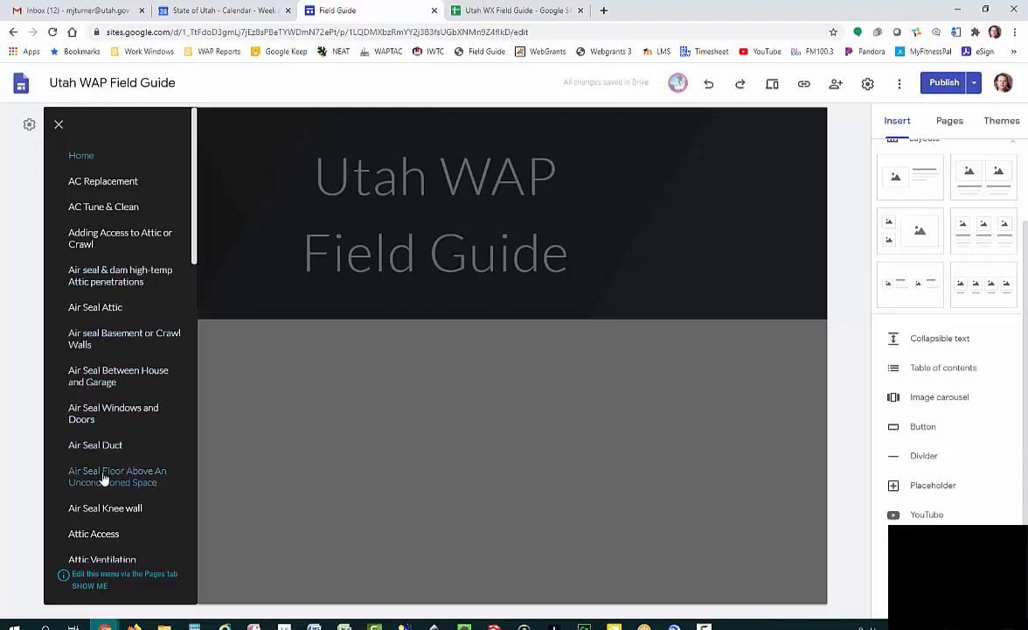
Open the Air Seal Duct page and examine its blank template of outcome, before/after, steps and standards sections
{"action": "left_click", "coordinate": [105, 447]}
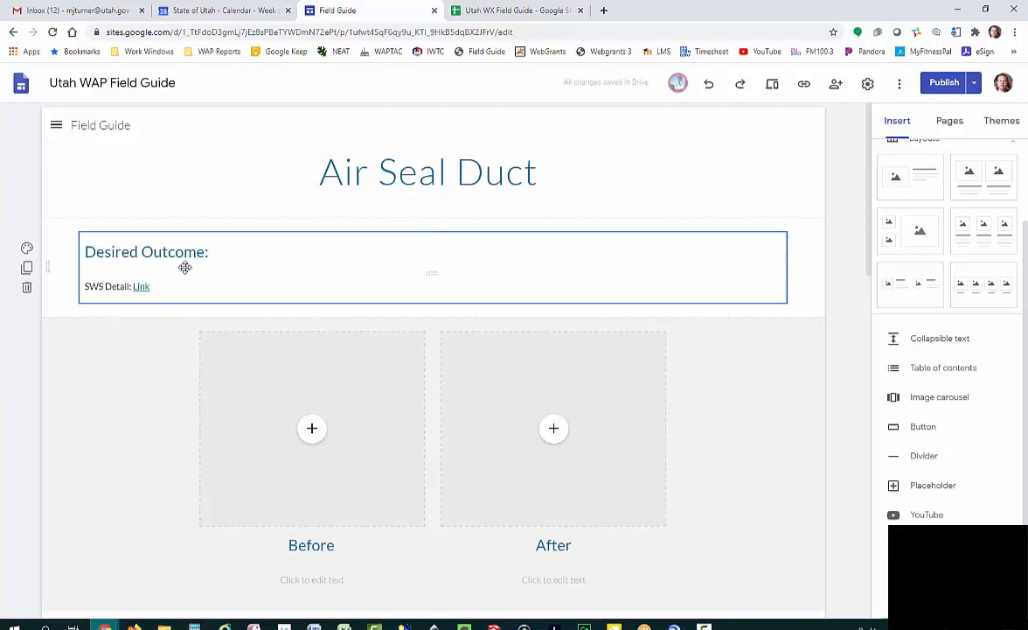
{"action": "scroll", "coordinate": [312, 352], "scroll_direction": "down", "scroll_amount": 4}
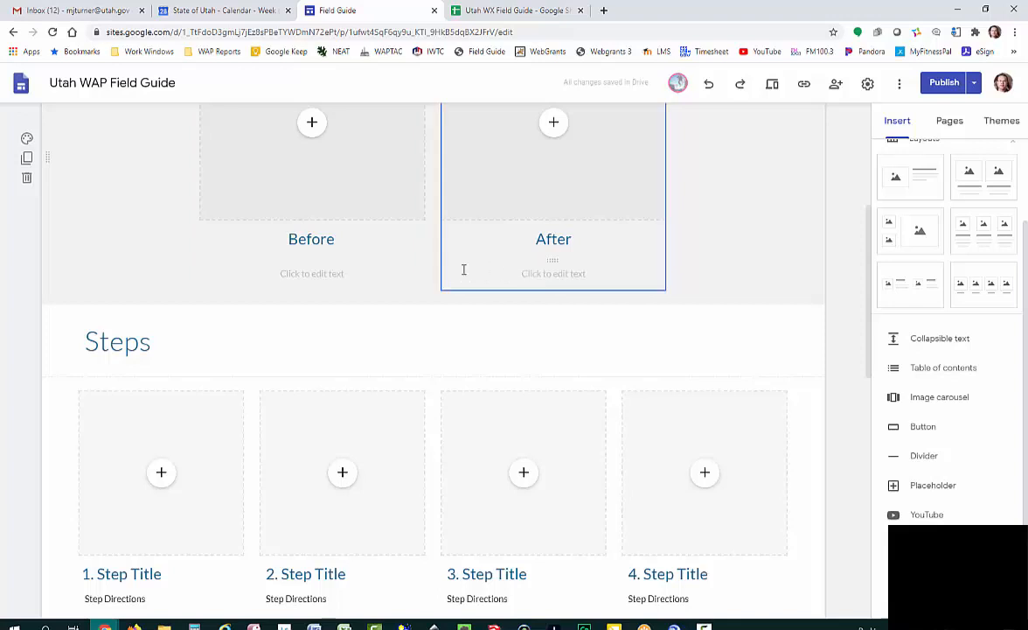
{"action": "scroll", "coordinate": [389, 344], "scroll_direction": "down", "scroll_amount": 3}
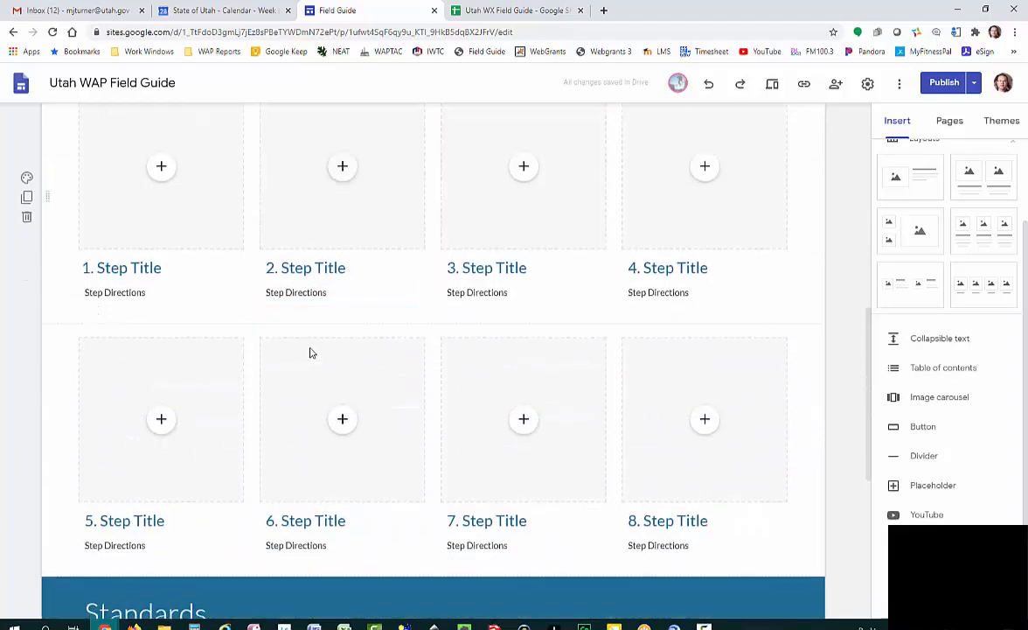
{"action": "scroll", "coordinate": [705, 476], "scroll_direction": "down", "scroll_amount": 1}
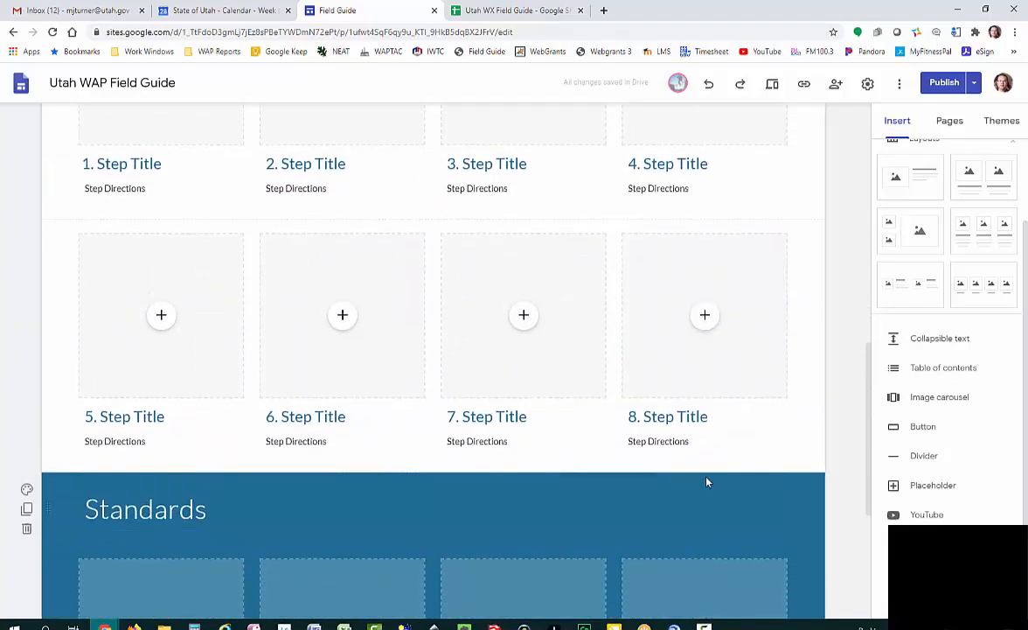
{"action": "scroll", "coordinate": [706, 480], "scroll_direction": "up", "scroll_amount": 3}
{"action": "scroll", "coordinate": [705, 477], "scroll_direction": "down", "scroll_amount": 6}
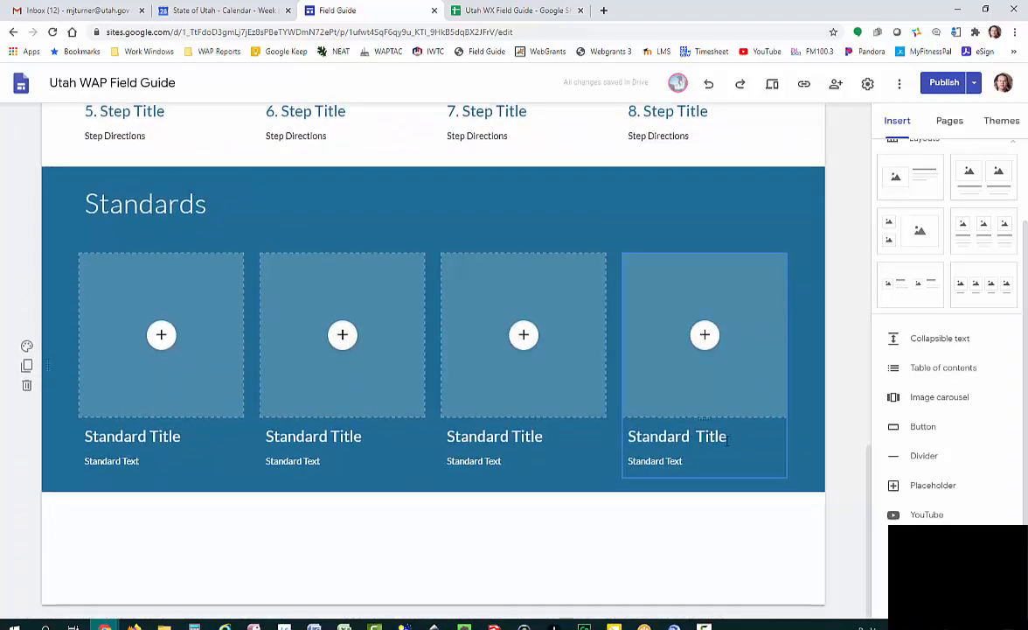
{"action": "scroll", "coordinate": [729, 441], "scroll_direction": "up", "scroll_amount": 10}
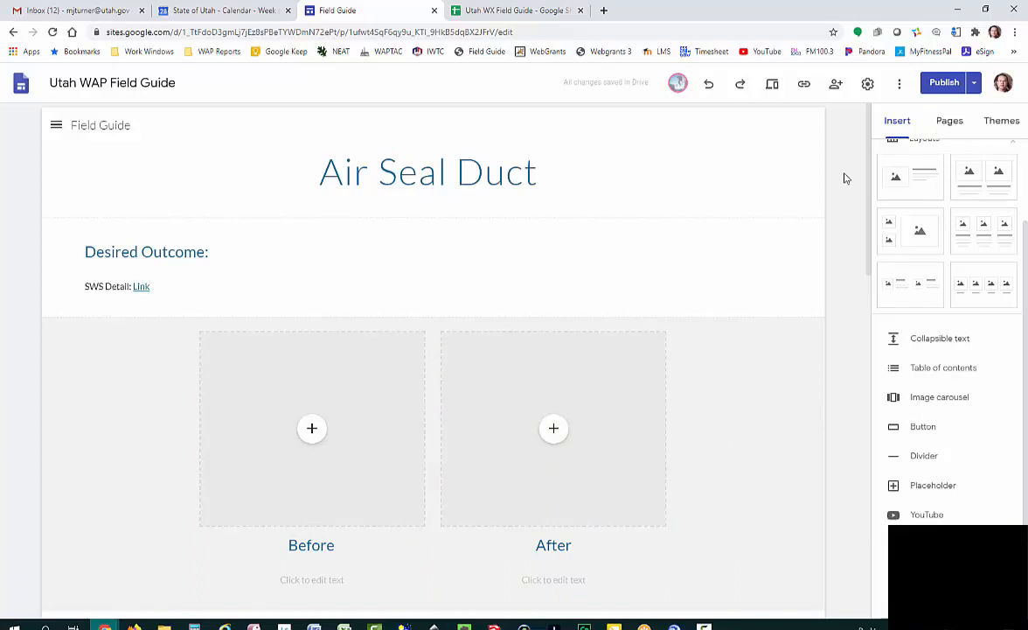
Check which measure the Utah WX Field Guide spreadsheet covers and open the matching Air seal Basement or Crawl Walls page in the site
{"action": "left_click", "coordinate": [56, 125]}
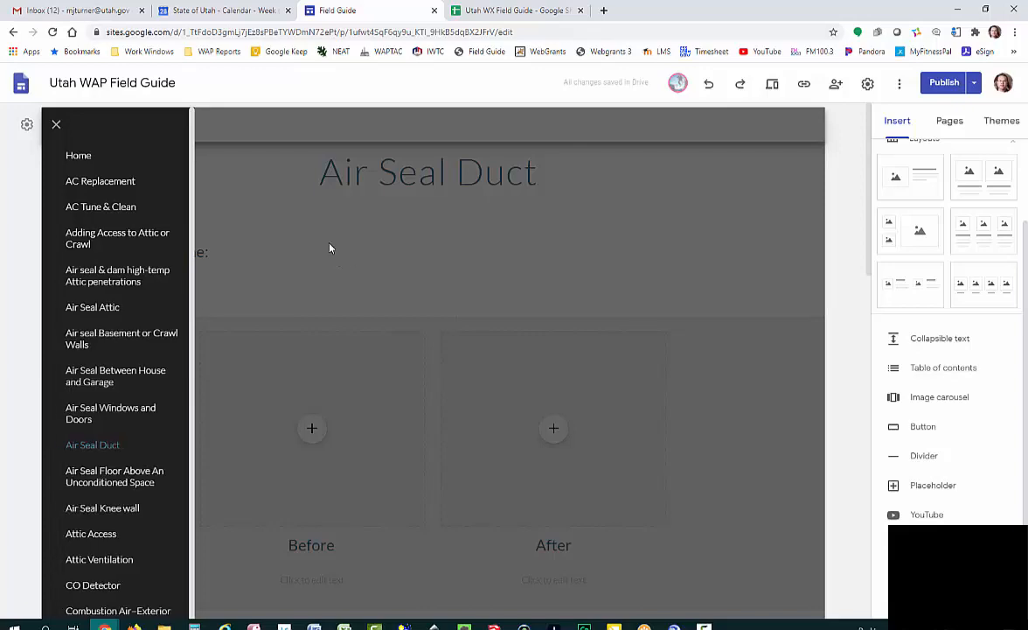
{"action": "left_click", "coordinate": [503, 9]}
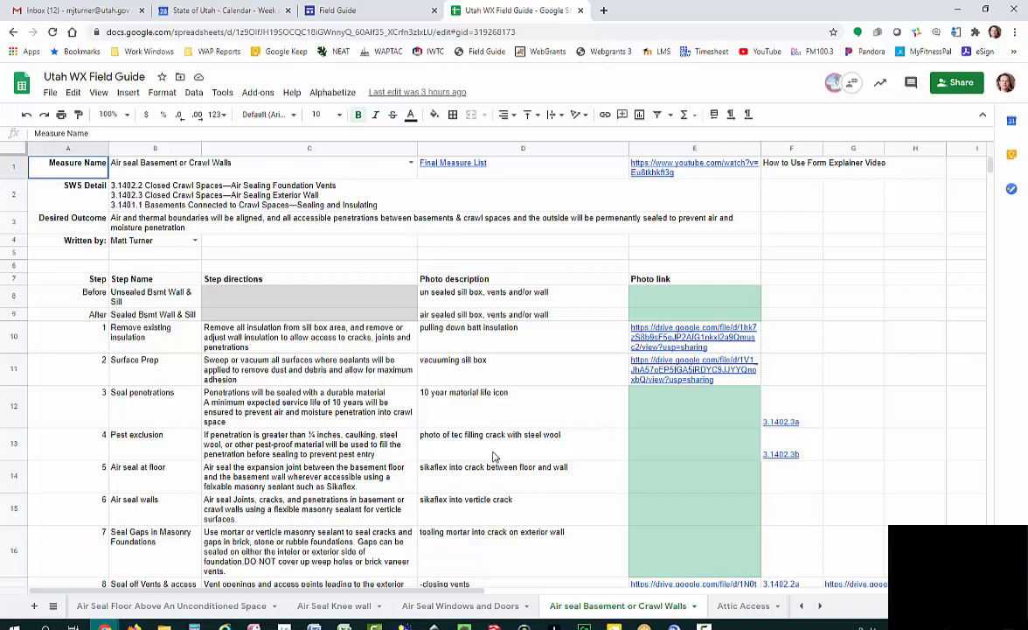
{"action": "left_click", "coordinate": [341, 12]}
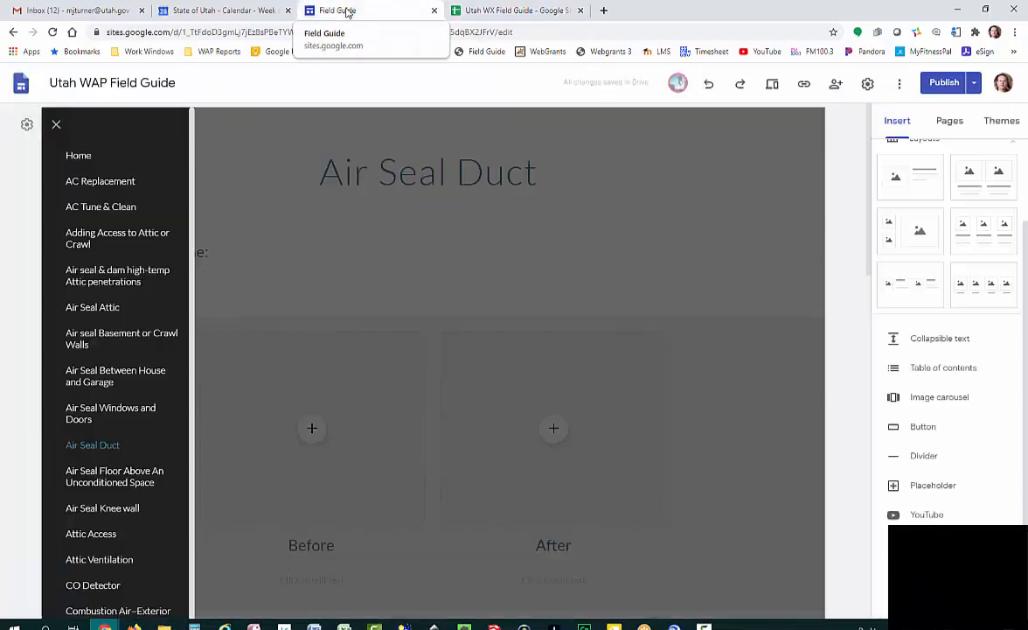
{"action": "left_click", "coordinate": [118, 339]}
{"action": "left_click", "coordinate": [355, 355]}
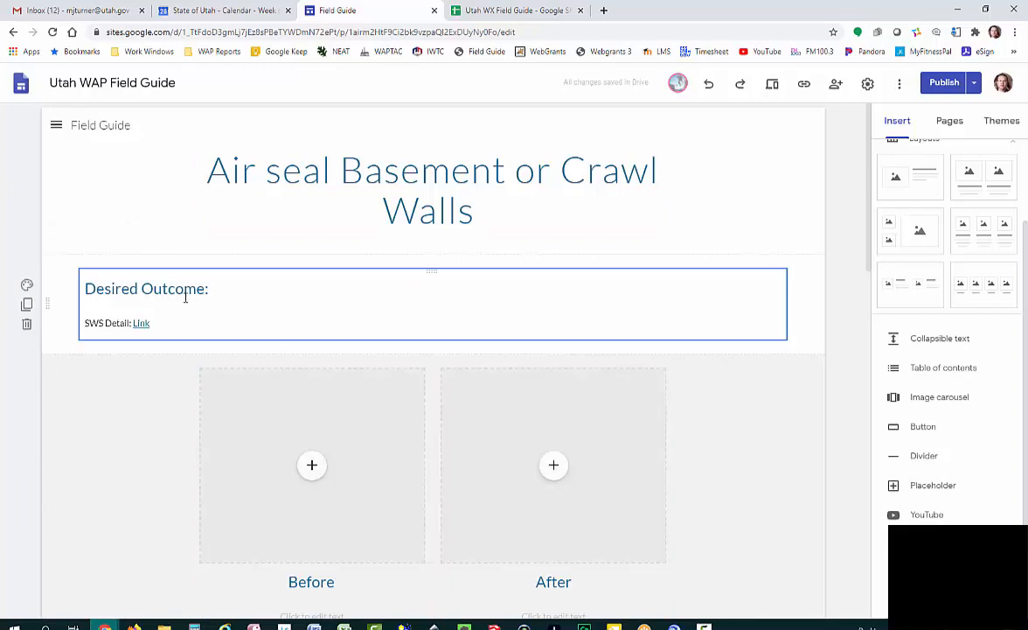
Copy the full Desired Outcome text from the Utah WX Field Guide spreadsheet into the site page's heading after "Desired Outcome:"
{"action": "left_click", "coordinate": [492, 12]}
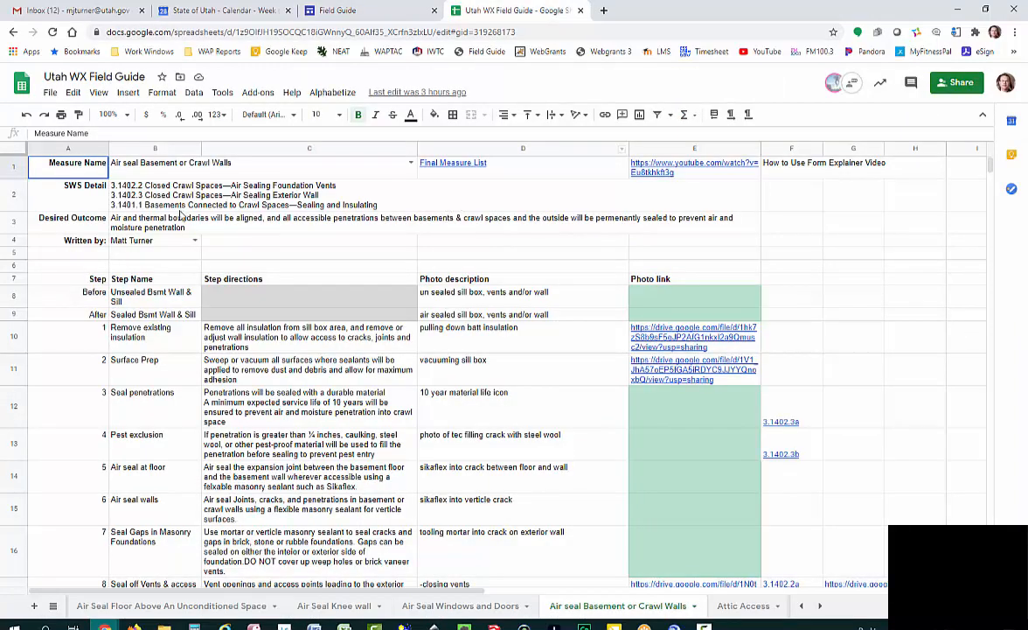
{"action": "left_click", "coordinate": [150, 229]}
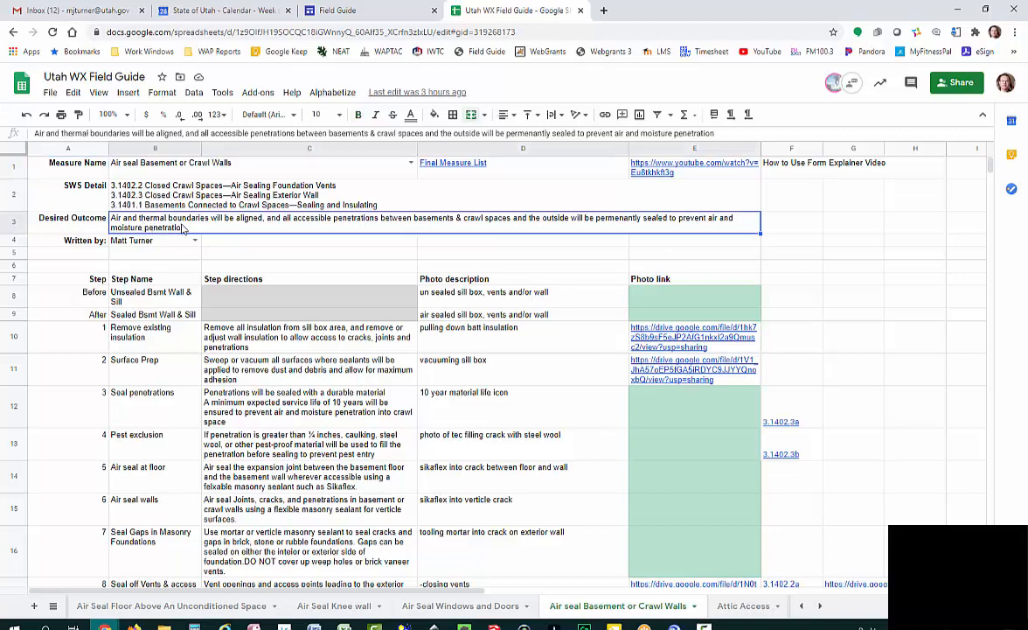
{"action": "double_click", "coordinate": [185, 226]}
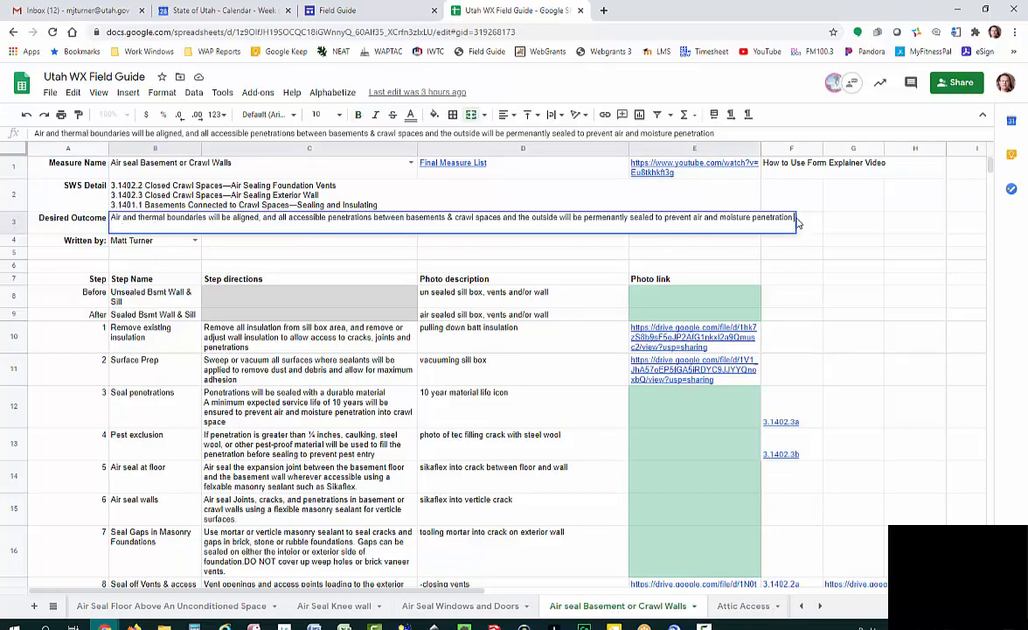
{"action": "left_click_drag", "start_coordinate": [794, 218], "coordinate": [85, 212]}
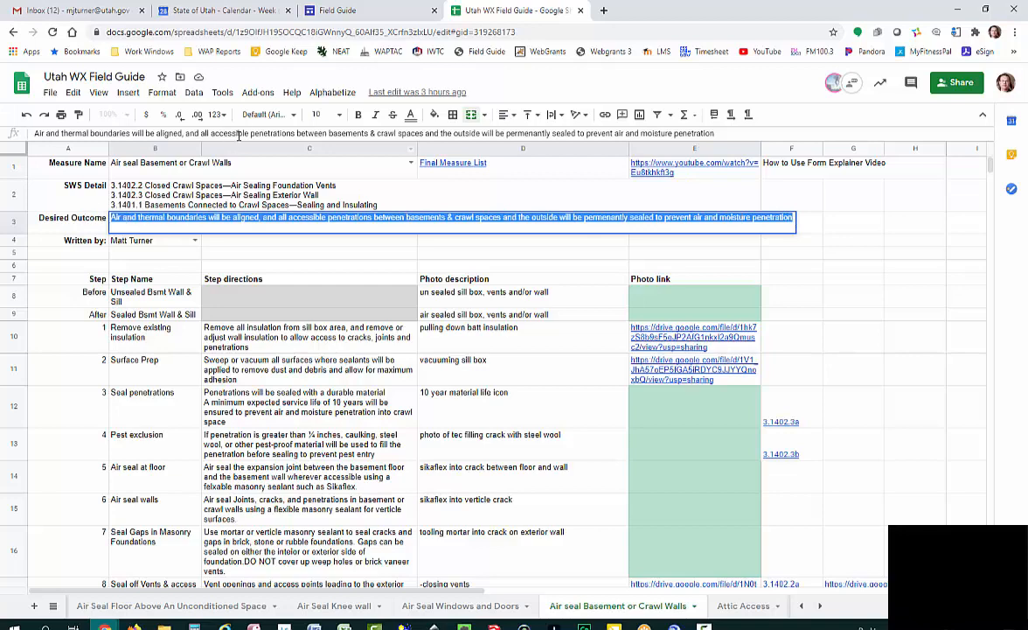
{"action": "left_click", "coordinate": [342, 15]}
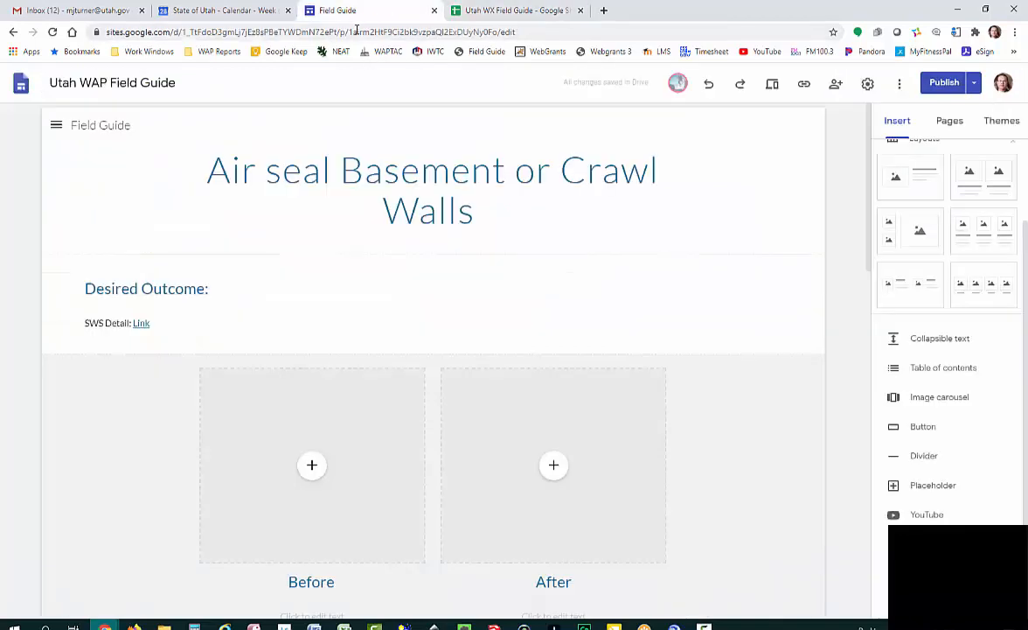
{"action": "left_click", "coordinate": [250, 288]}
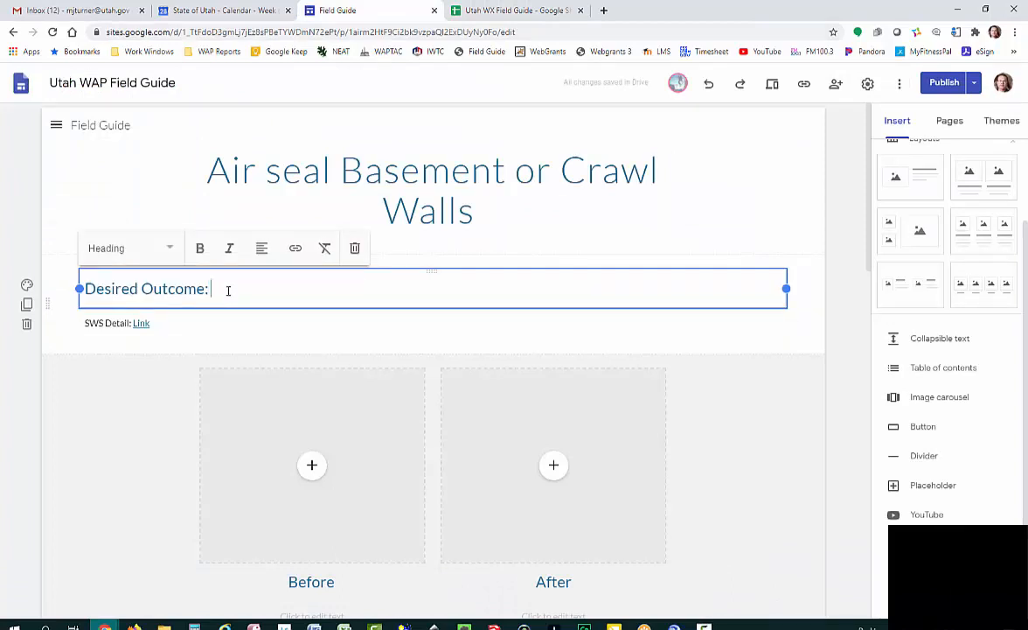
{"action": "type", "text": "Air and thermal boundaries will be aligned, and all accessible penetrations between basements & crawl spaces and the outside will be permenantly sealed to prevent air and moisture penetration"}
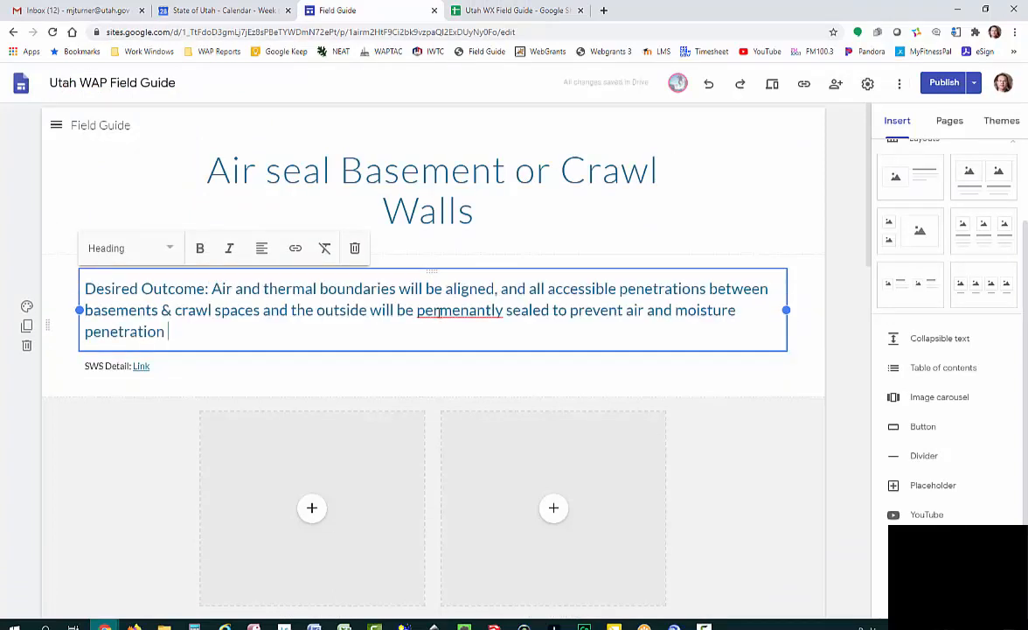
Correct the misspelled word in the Desired Outcome heading to "permanently" and place the cursor at the end of the SWS Detail line
{"action": "right_click", "coordinate": [455, 310]}
{"action": "left_click", "coordinate": [470, 322]}
{"action": "left_click", "coordinate": [229, 373]}
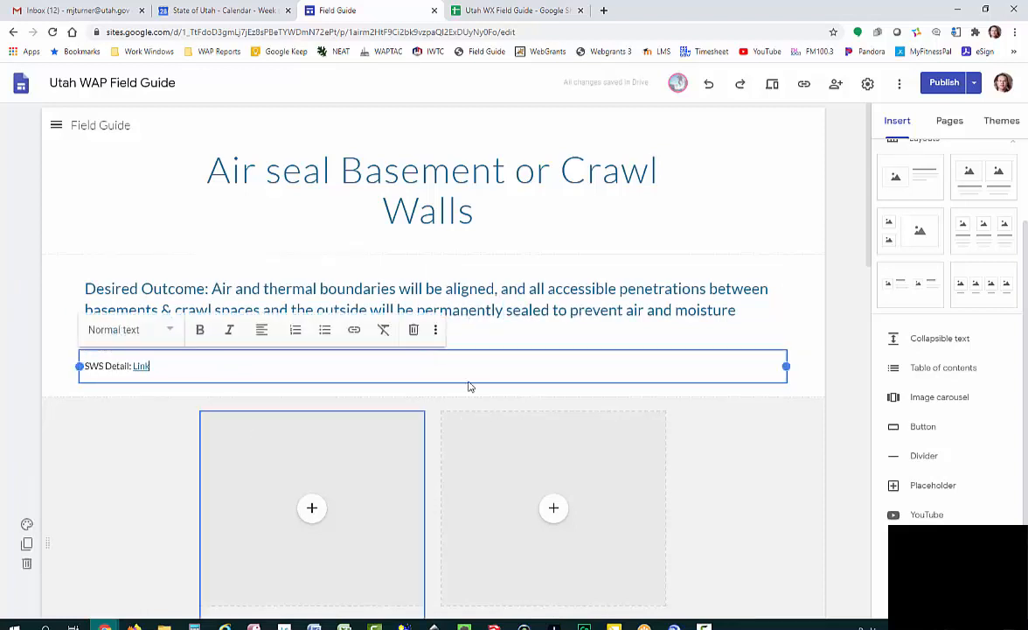
Copy the three SWS Detail entries (3.1402.2, 3.1402.3 and 3.1401.1) from the Utah WX Field Guide spreadsheet
{"action": "left_click", "coordinate": [816, 379]}
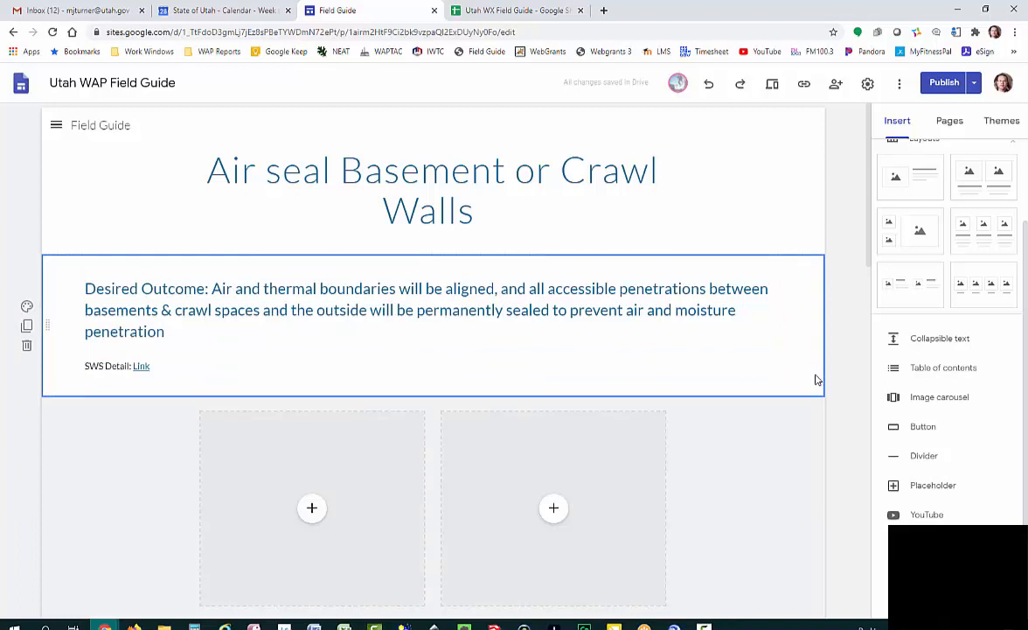
{"action": "left_click", "coordinate": [161, 367]}
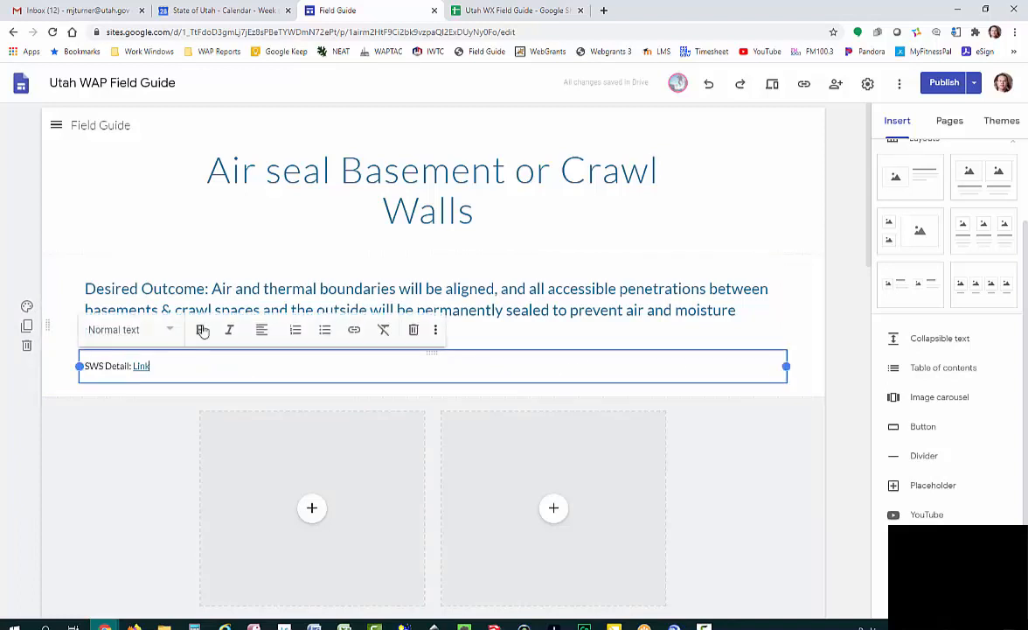
{"action": "left_click", "coordinate": [496, 9]}
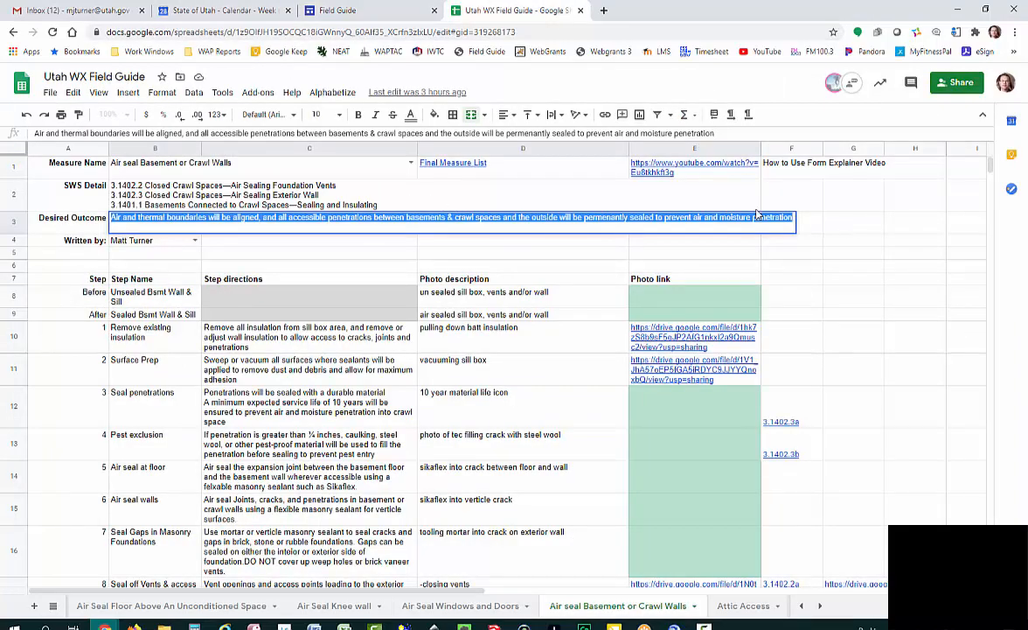
{"action": "left_click", "coordinate": [855, 218]}
{"action": "left_click", "coordinate": [315, 194]}
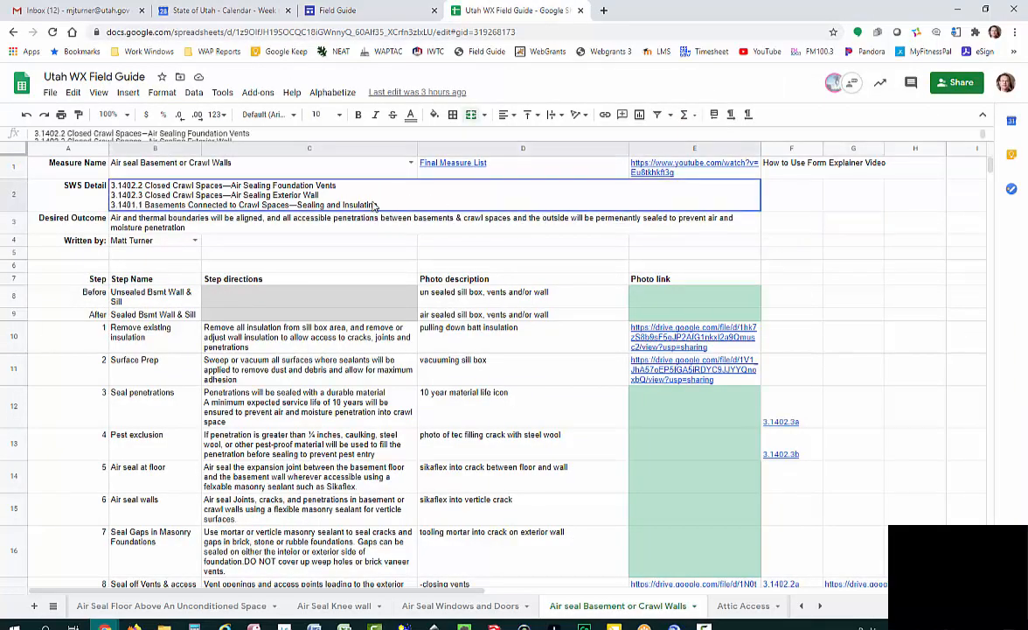
{"action": "double_click", "coordinate": [383, 202]}
{"action": "left_click_drag", "start_coordinate": [383, 203], "coordinate": [96, 186]}
{"action": "key", "text": "ctrl+c"}
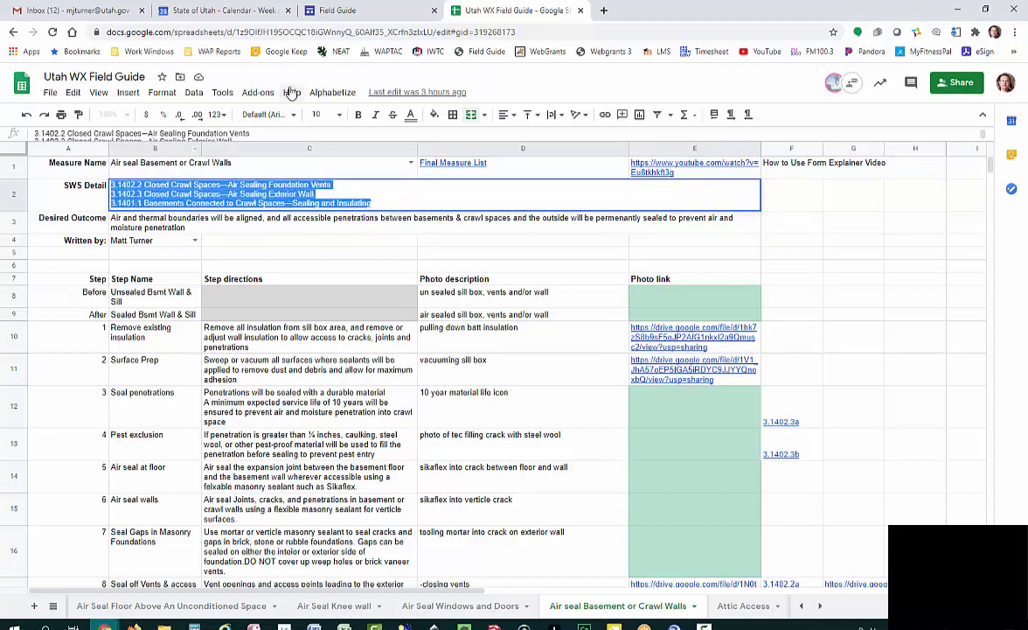
Replace the "Link" placeholder after "SWS Detail:" on the site page with the copied standards
{"action": "left_click", "coordinate": [337, 12]}
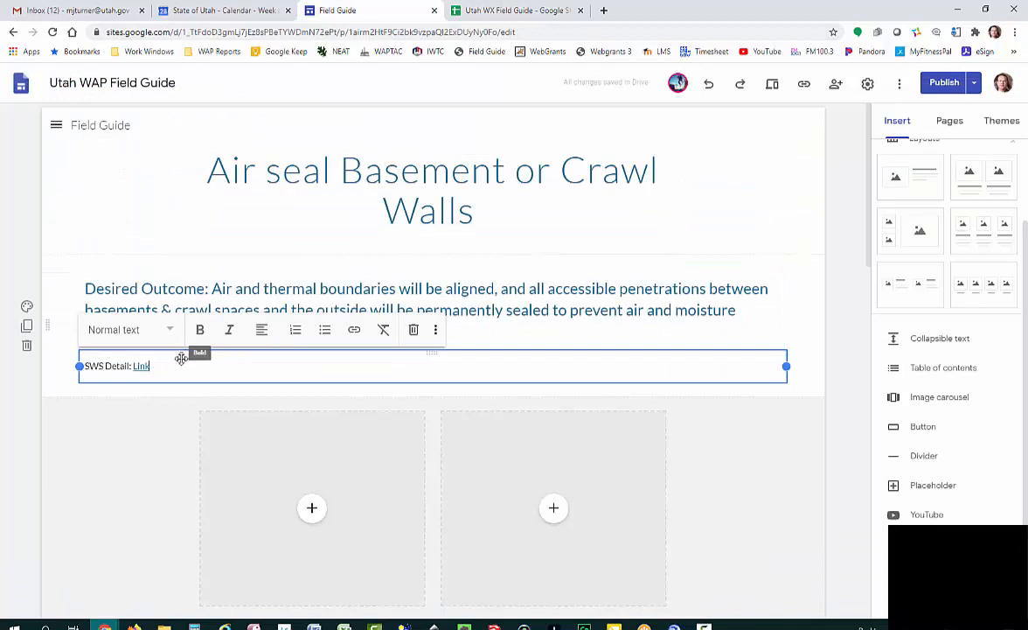
{"action": "left_click_drag", "start_coordinate": [151, 365], "coordinate": [133, 366]}
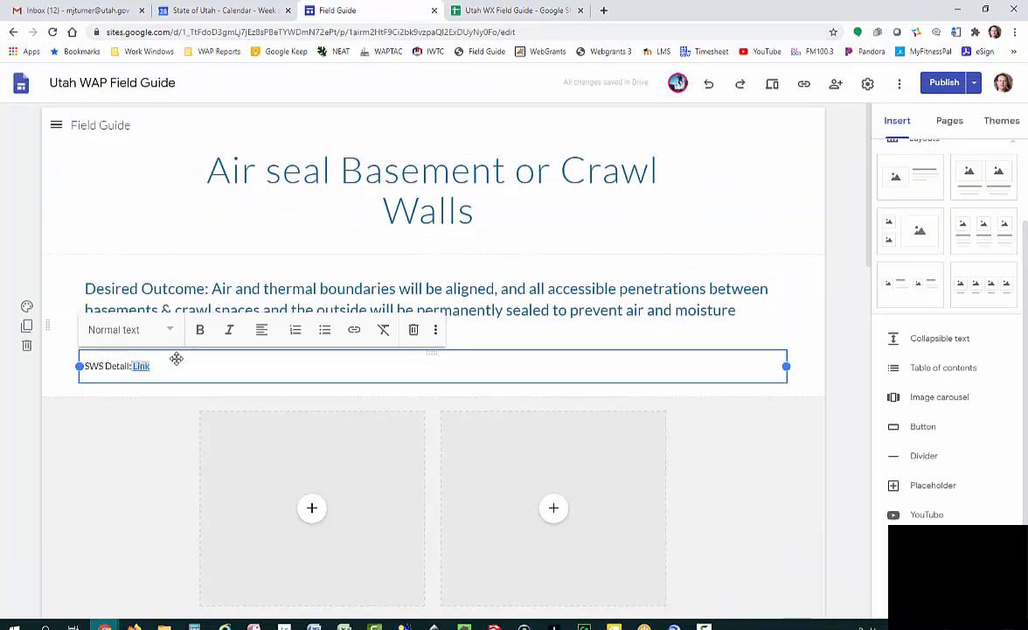
{"action": "key", "text": "BackSpace"}
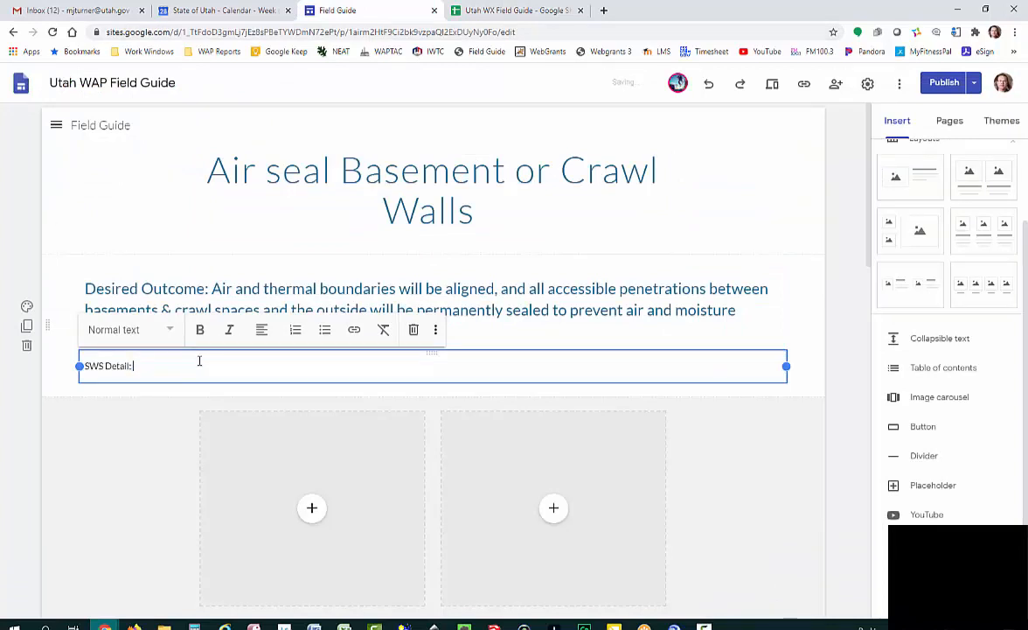
{"action": "key", "text": "ctrl+v"}
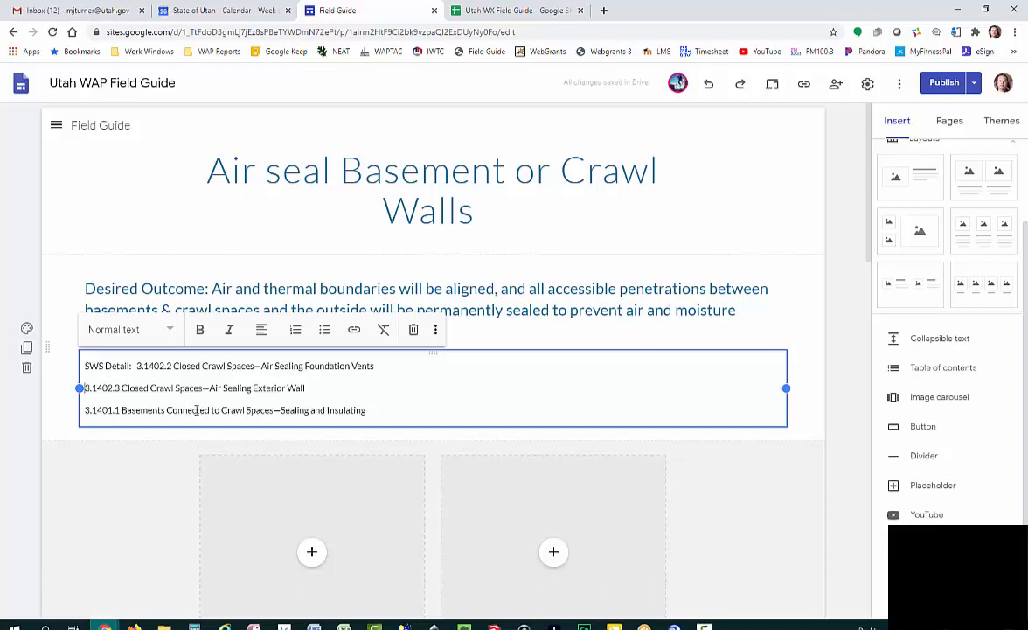
Join the three SWS Detail lines into one continuous paragraph, separating the standards with commas
{"action": "key", "text": "BackSpace"}
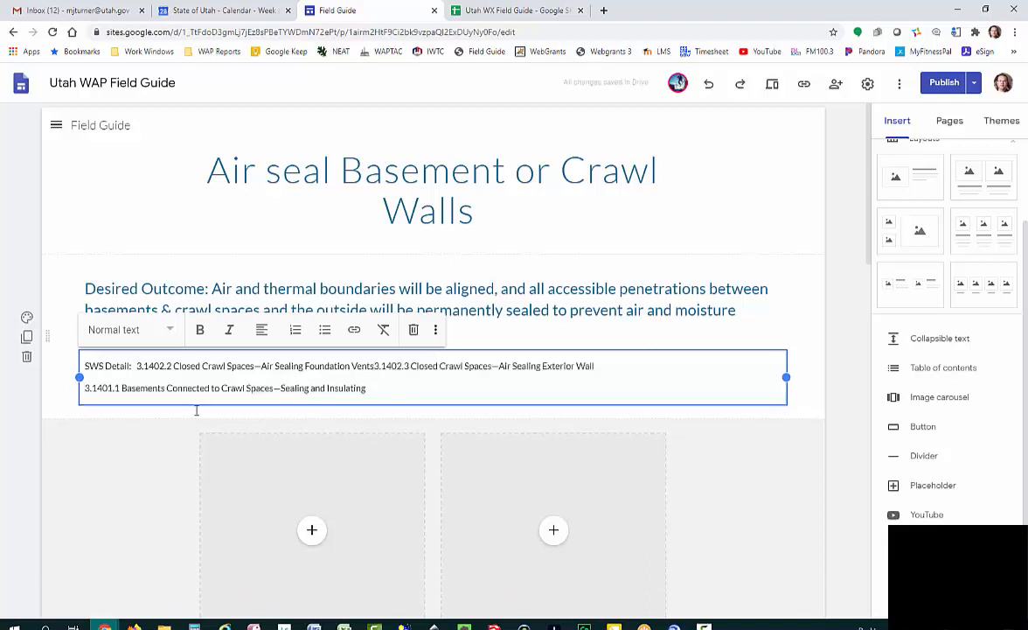
{"action": "type", "text": ","}
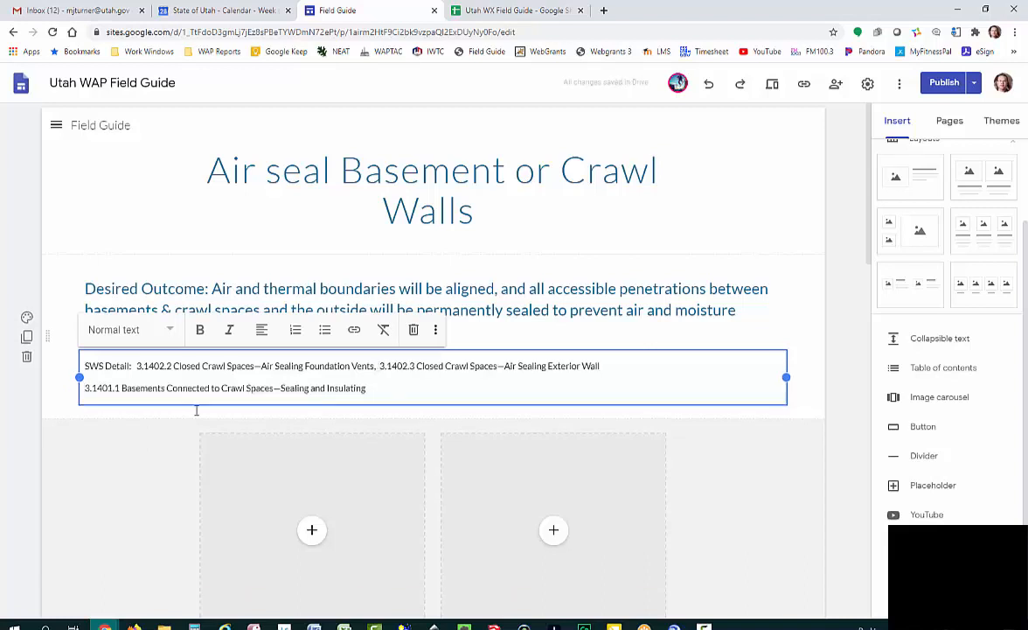
{"action": "left_click", "coordinate": [84, 387]}
{"action": "key", "text": "BackSpace"}
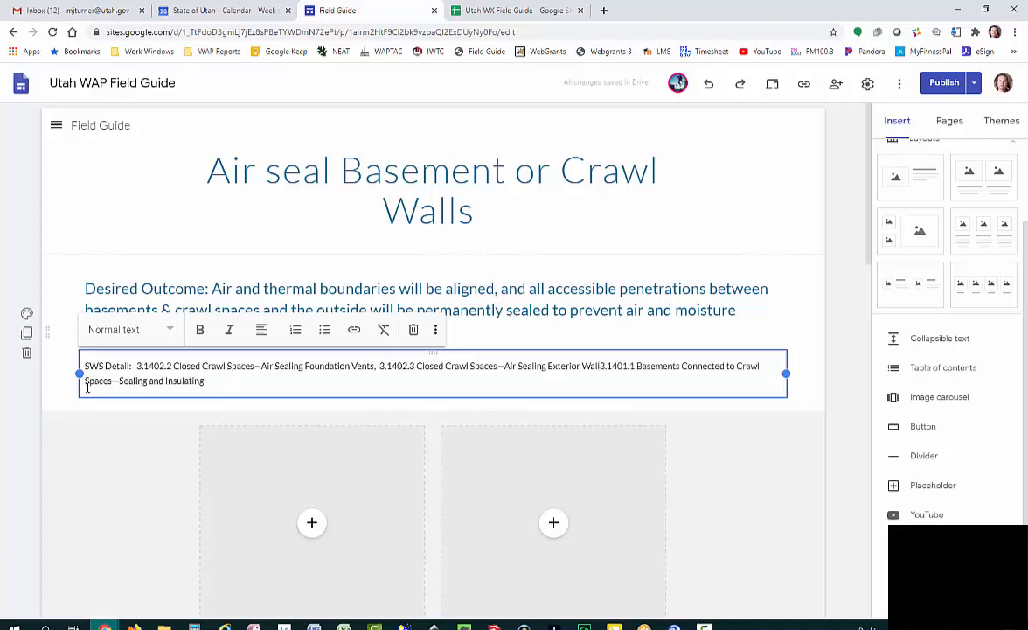
{"action": "type", "text": ","}
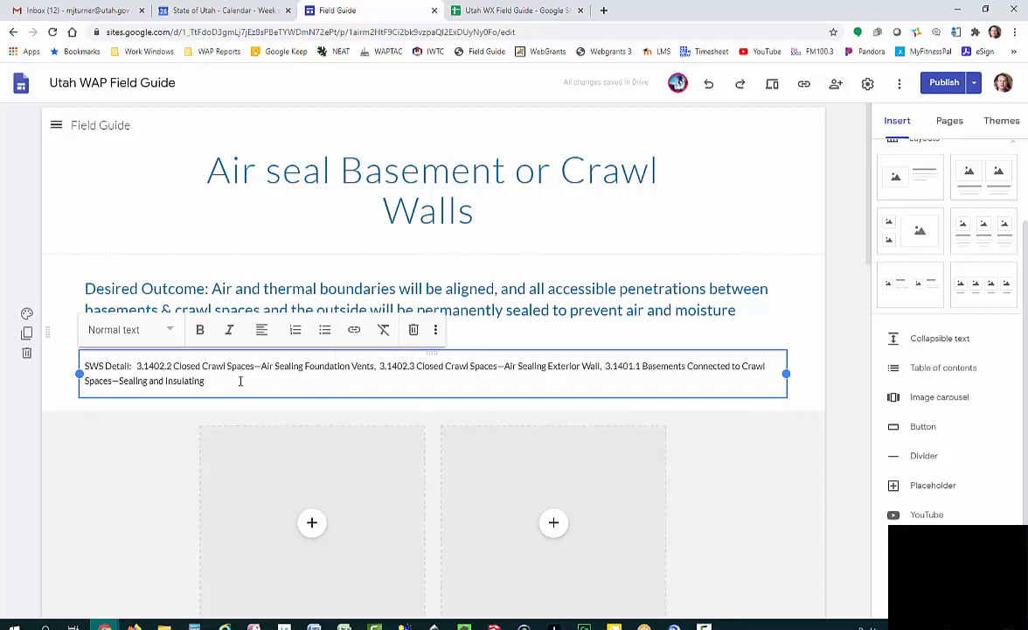
{"action": "left_click_drag", "start_coordinate": [136, 366], "coordinate": [373, 365]}
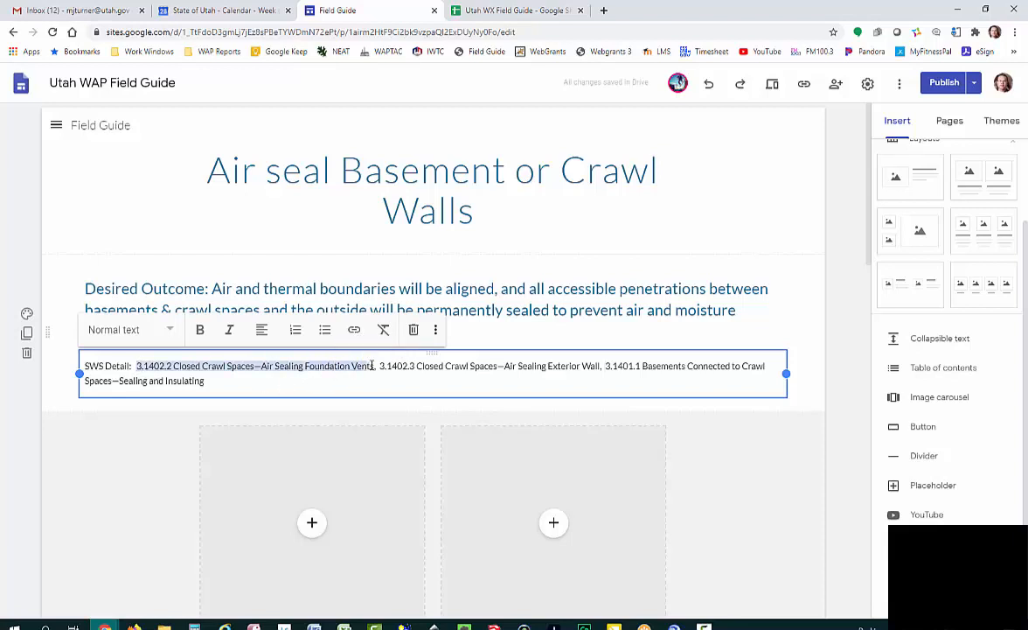
{"action": "left_click", "coordinate": [354, 329]}
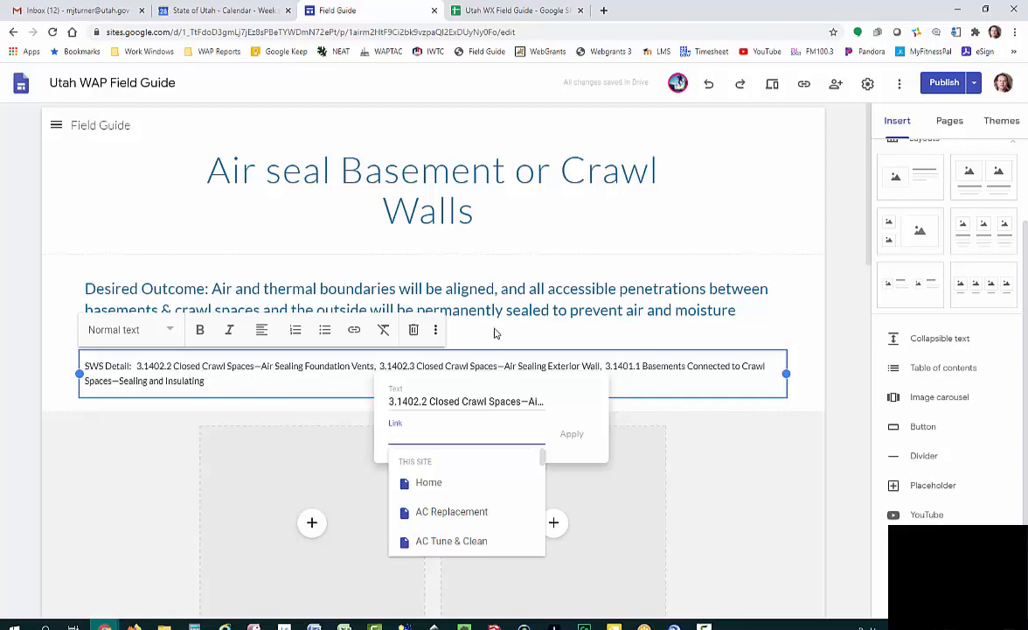
{"action": "left_click", "coordinate": [523, 333]}
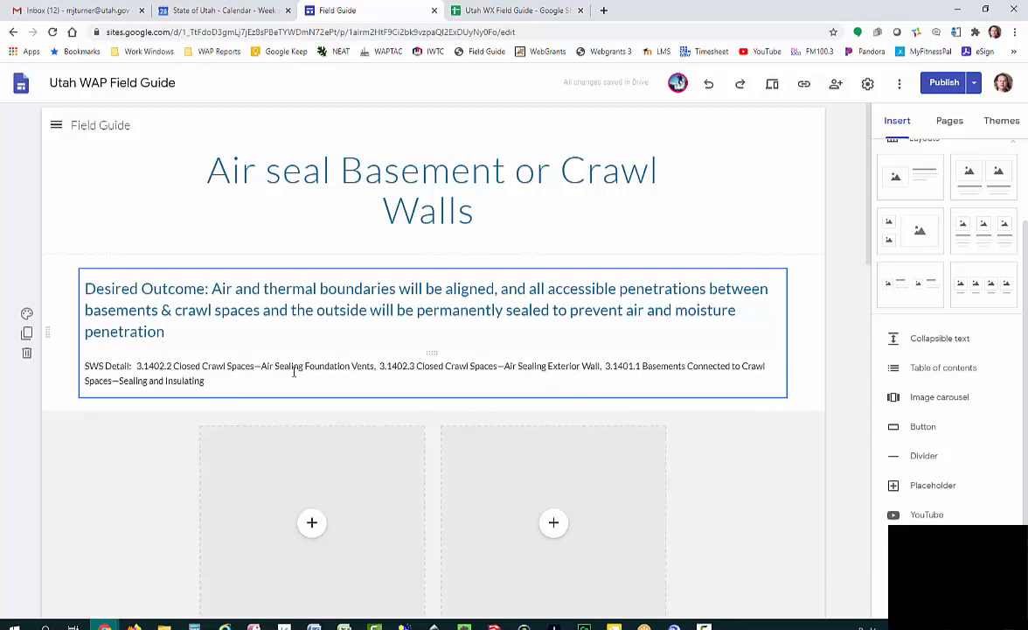
Copy the Before step name "Unsealed Bsmt Wall & Sill" from the spreadsheet into the caption under the site page's Before heading
{"action": "scroll", "coordinate": [199, 422], "scroll_direction": "down", "scroll_amount": 2}
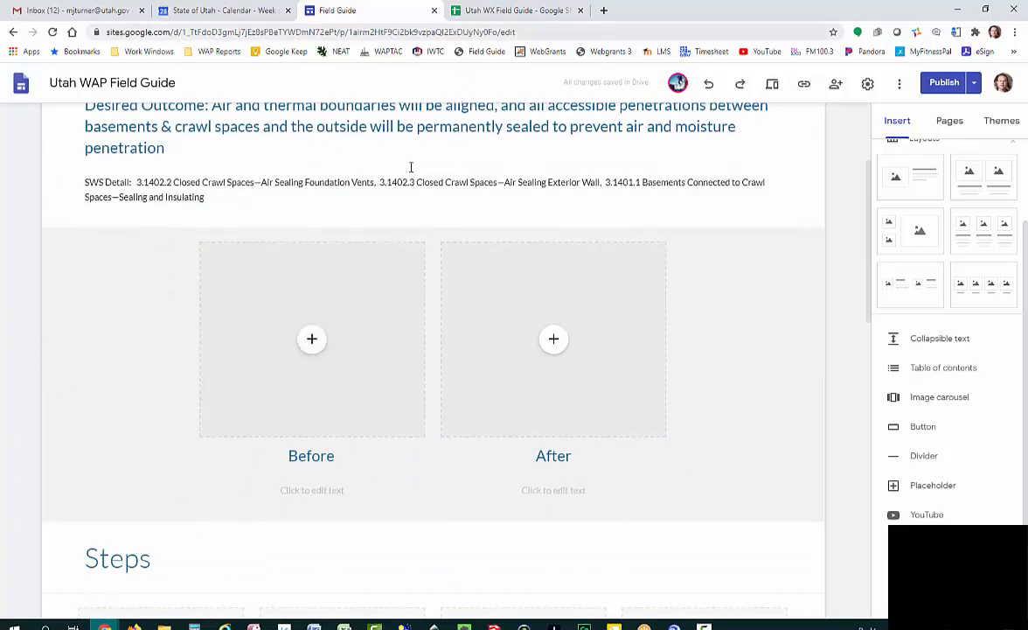
{"action": "left_click", "coordinate": [511, 9]}
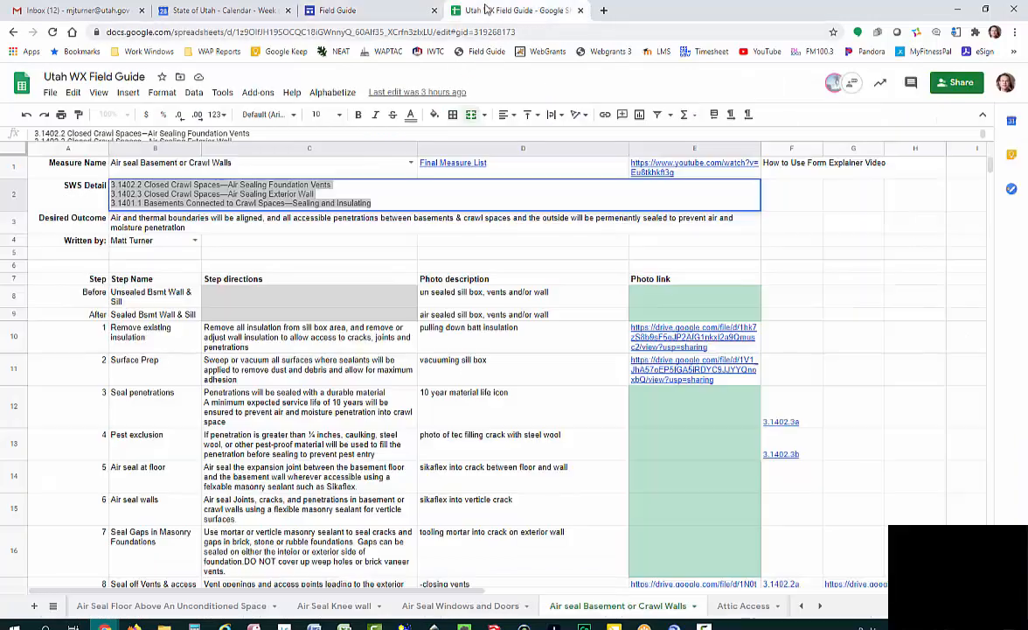
{"action": "left_click", "coordinate": [137, 303]}
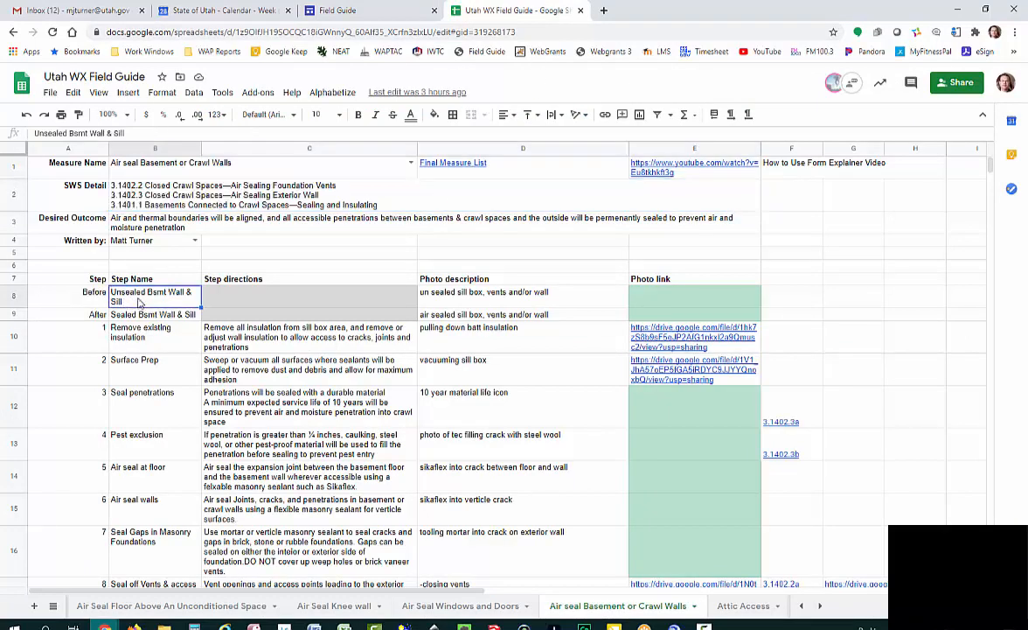
{"action": "left_click_drag", "start_coordinate": [124, 133], "coordinate": [33, 140]}
{"action": "key", "text": "ctrl+c"}
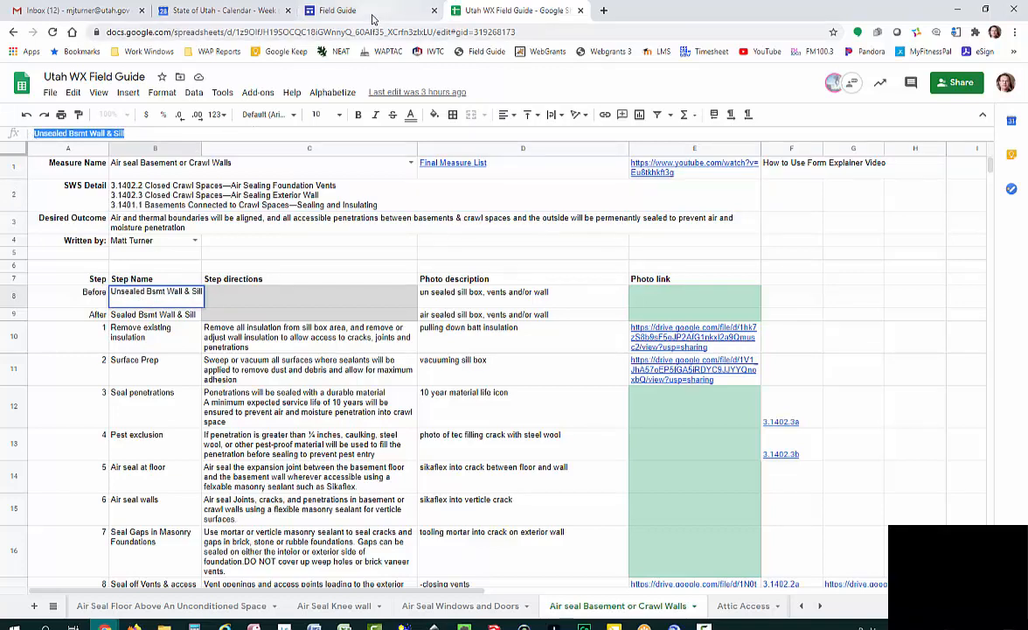
{"action": "left_click", "coordinate": [346, 11]}
{"action": "left_click", "coordinate": [347, 491]}
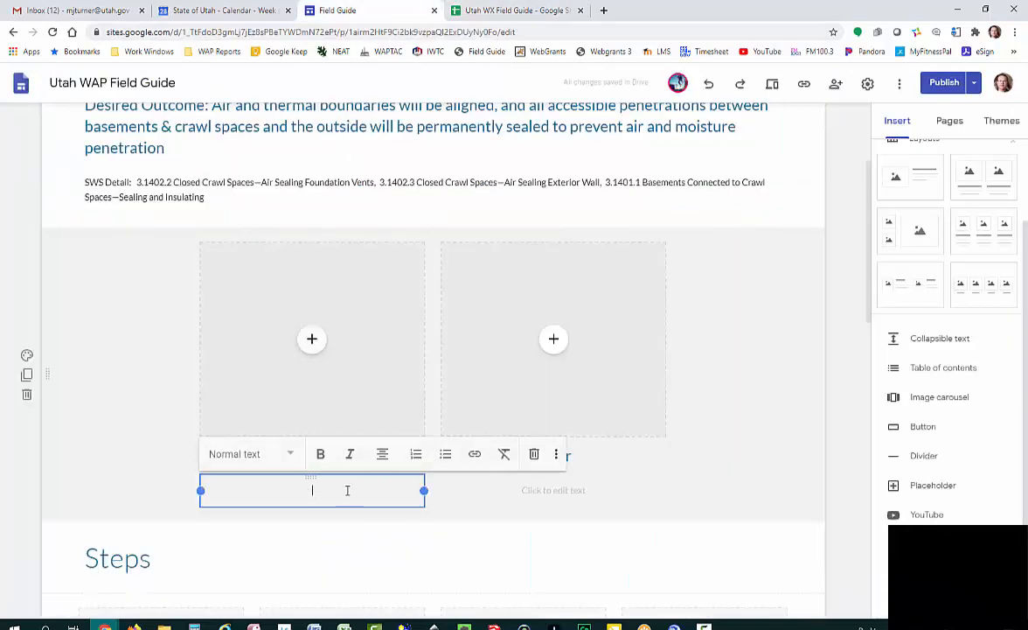
{"action": "key", "text": "ctrl+v"}
Expand "Bsmt" in the Before caption so it reads "Unsealed Basement Wall & Sill"
{"action": "type", "text": "as"}
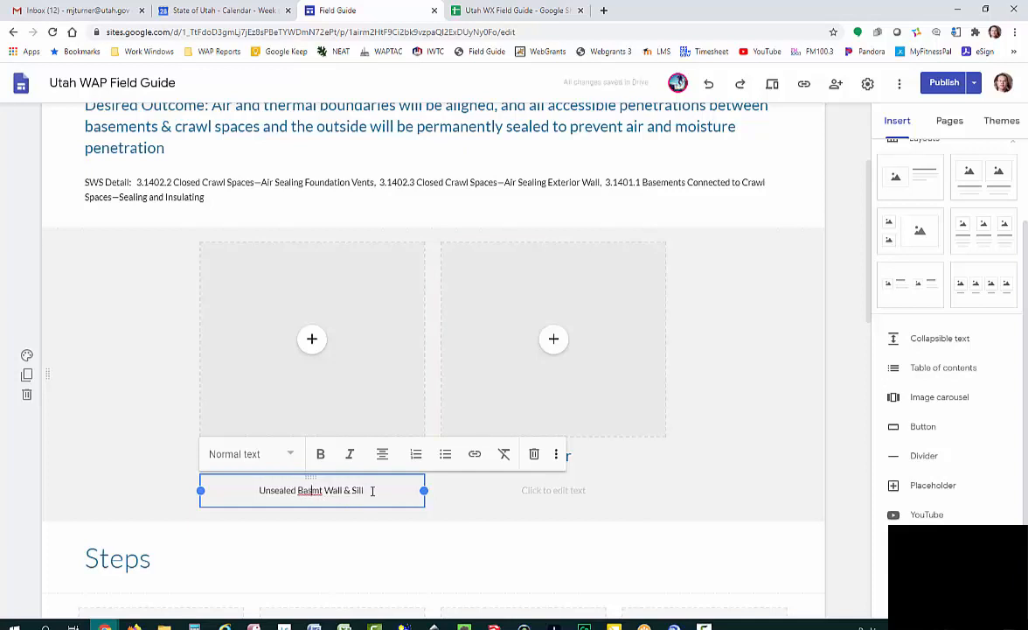
{"action": "type", "text": "em"}
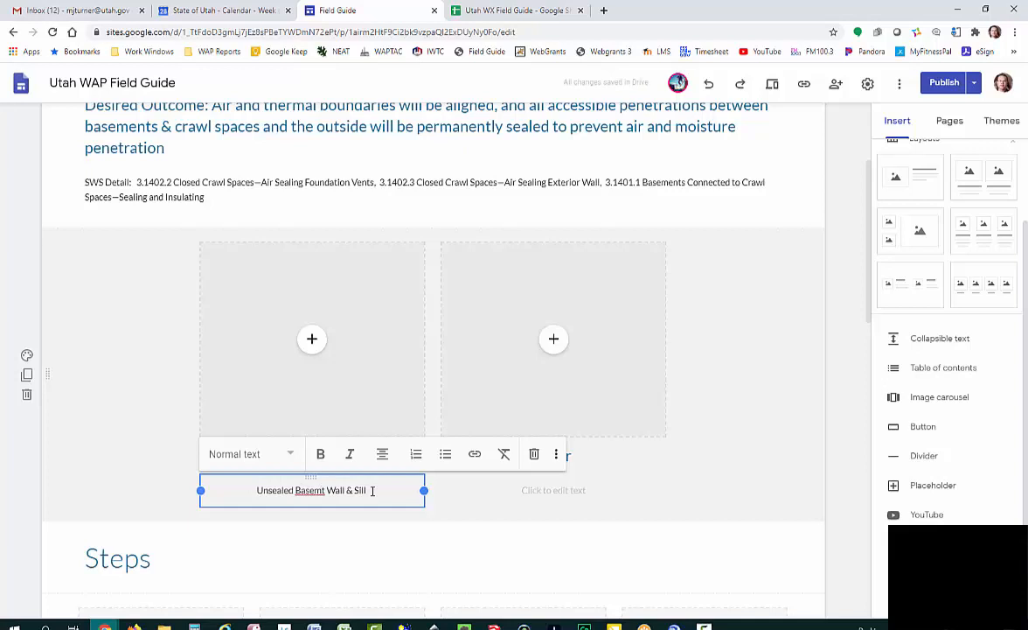
{"action": "type", "text": "en"}
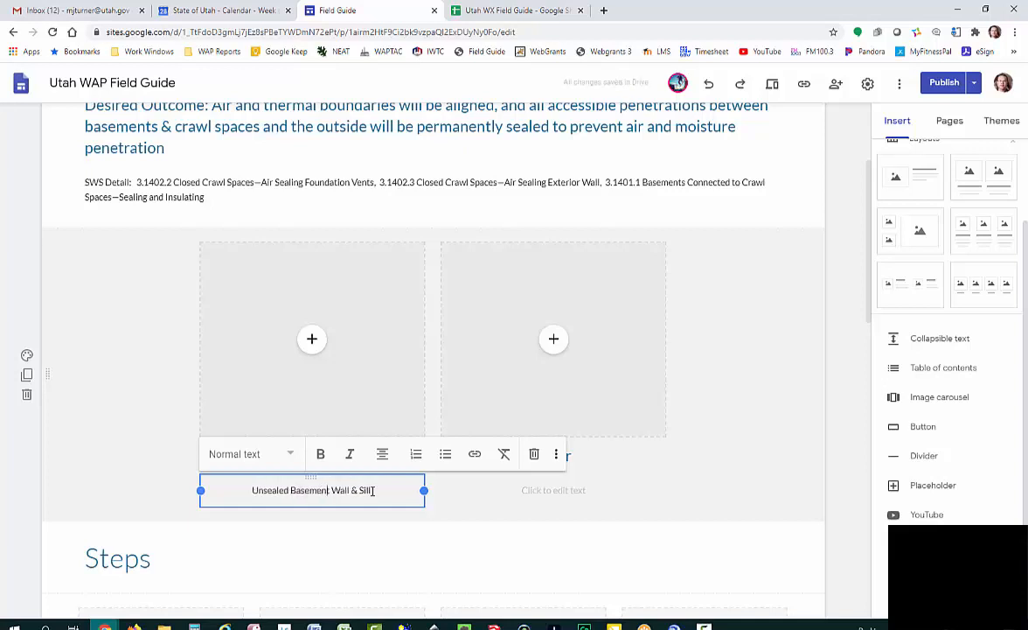
{"action": "left_click", "coordinate": [448, 495]}
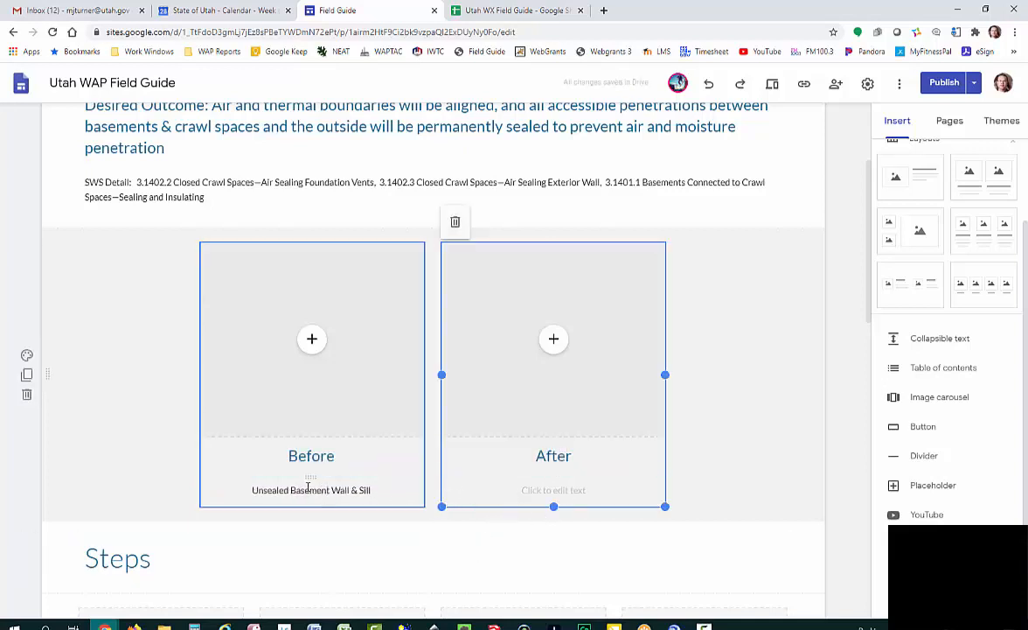
Copy the After step name "Sealed Bsmt Wall & Sill" from the spreadsheet into the caption under the site page's After heading
{"action": "left_click", "coordinate": [540, 11]}
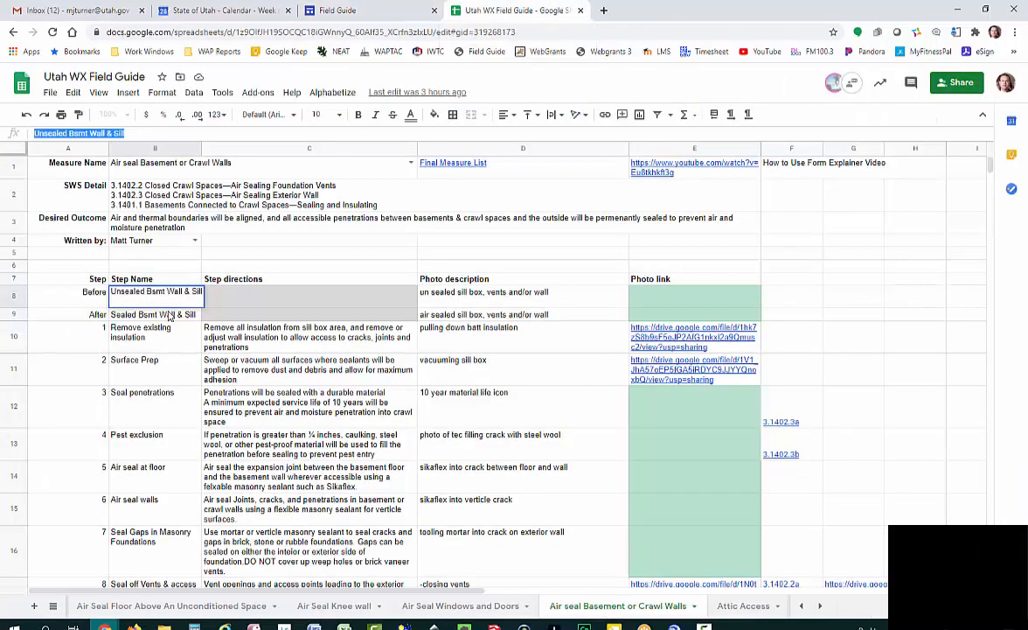
{"action": "left_click_drag", "start_coordinate": [124, 134], "coordinate": [23, 141]}
{"action": "key", "text": "ctrl+c"}
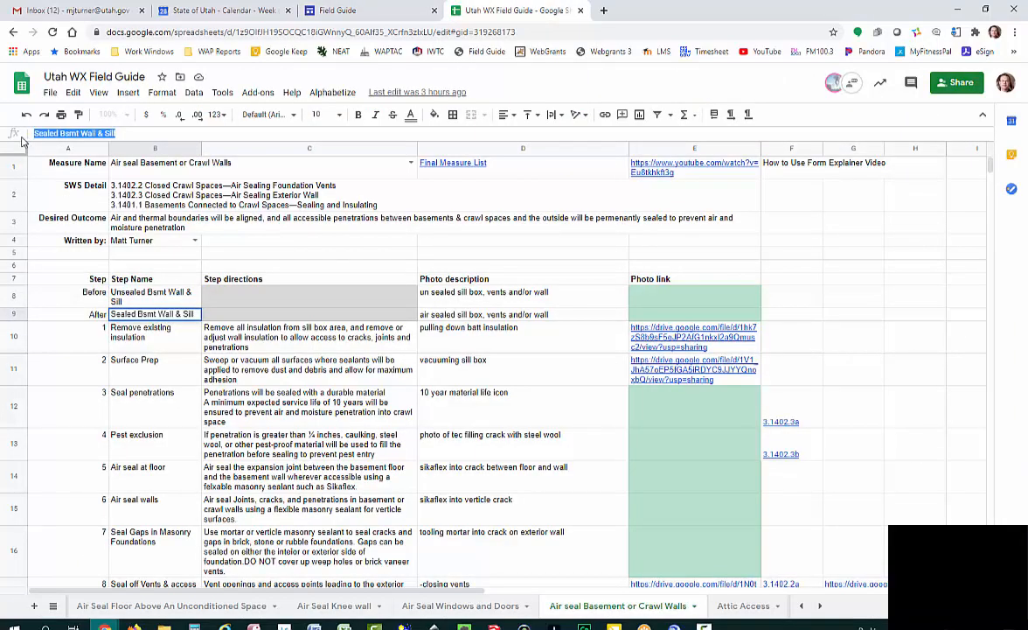
{"action": "left_click", "coordinate": [332, 11]}
{"action": "left_click", "coordinate": [553, 492]}
{"action": "key", "text": "ctrl+v"}
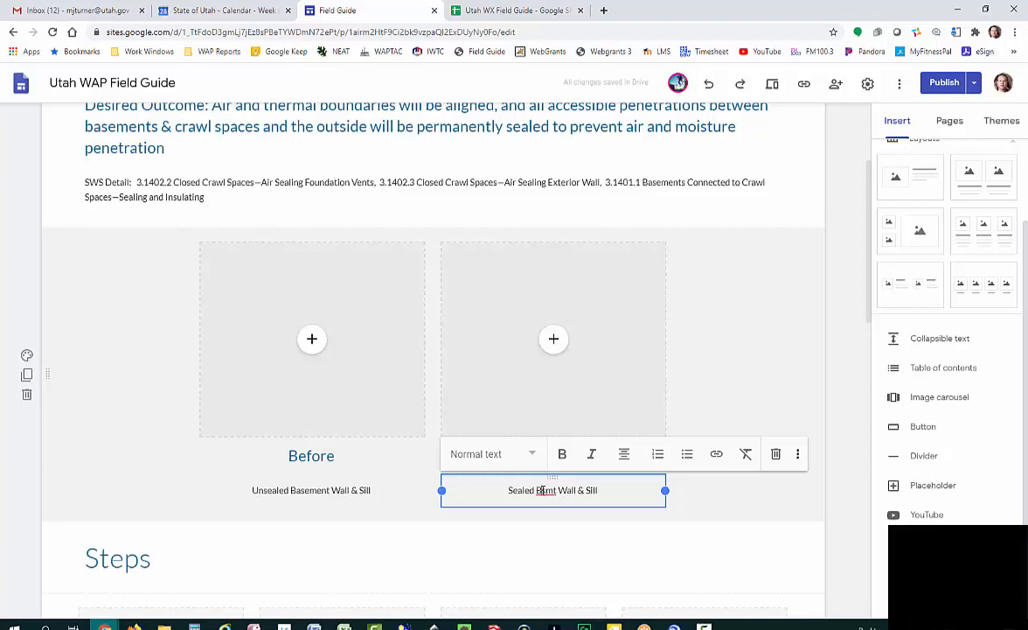
Expand "Bsmt" in the After caption so it reads "Sealed Basement Wall & Sill"
{"action": "type", "text": "a"}
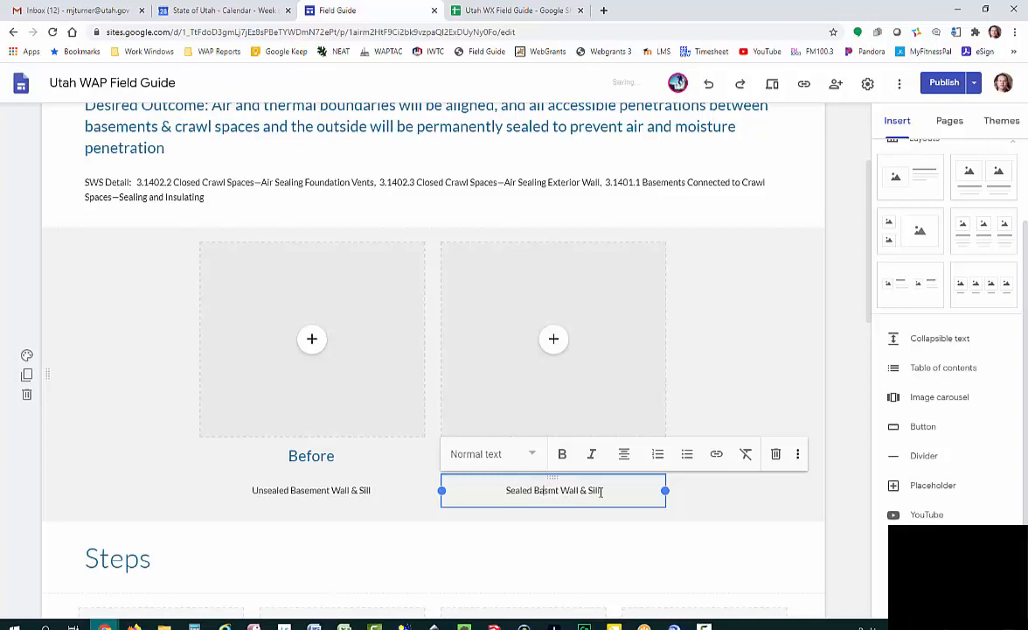
{"action": "key", "text": "Right"}
{"action": "type", "text": "e"}
{"action": "key", "text": "Right"}
{"action": "type", "text": "n"}
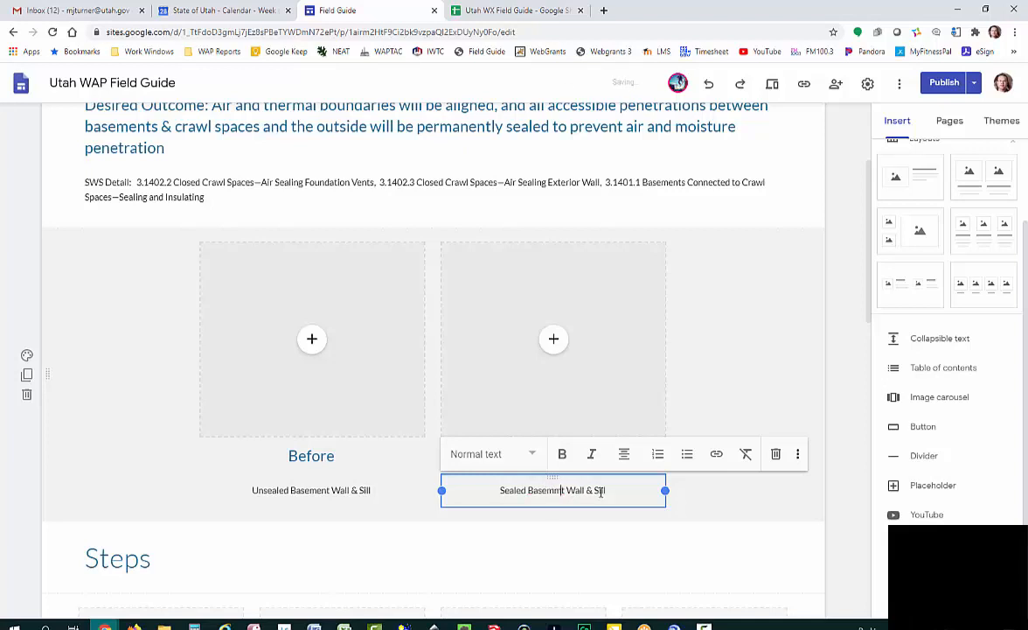
{"action": "type", "text": "e"}
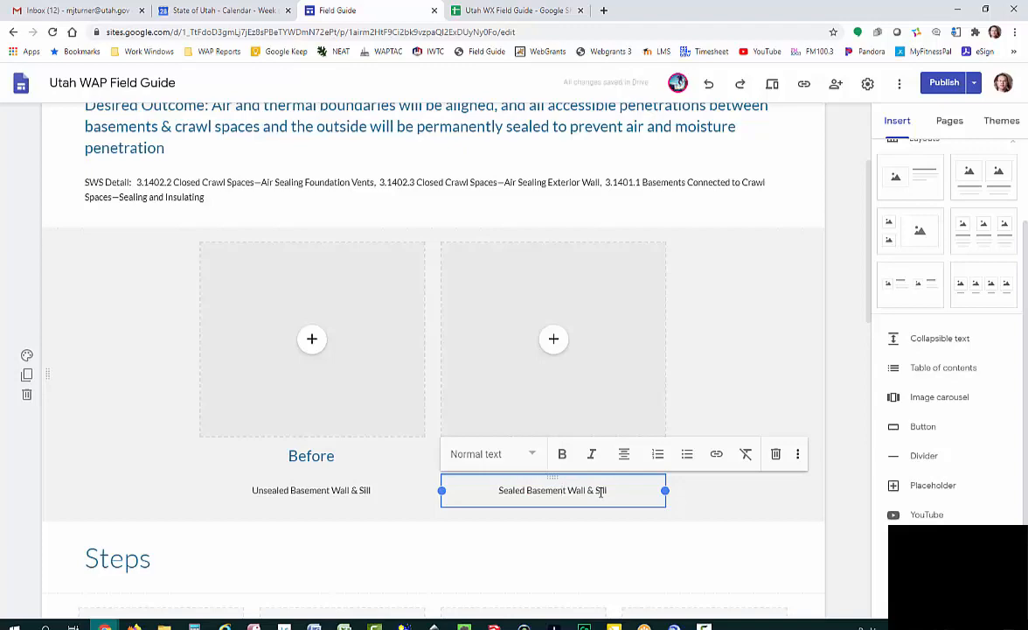
{"action": "left_click", "coordinate": [700, 490]}
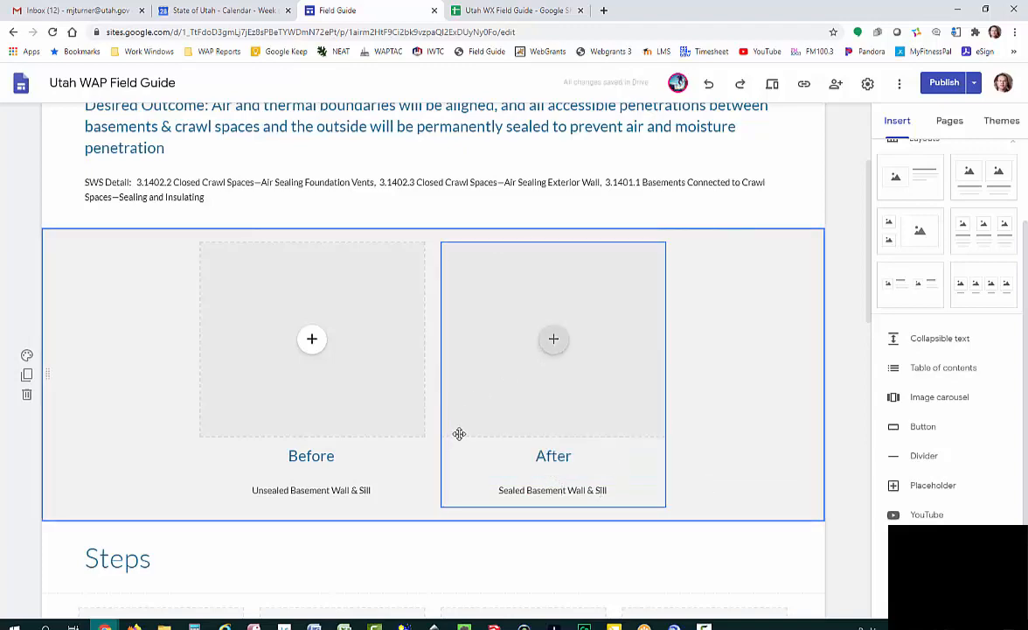
Review the empty Steps and Standards placeholder sections on the Air seal Basement or Crawl Walls page
{"action": "left_click", "coordinate": [512, 11]}
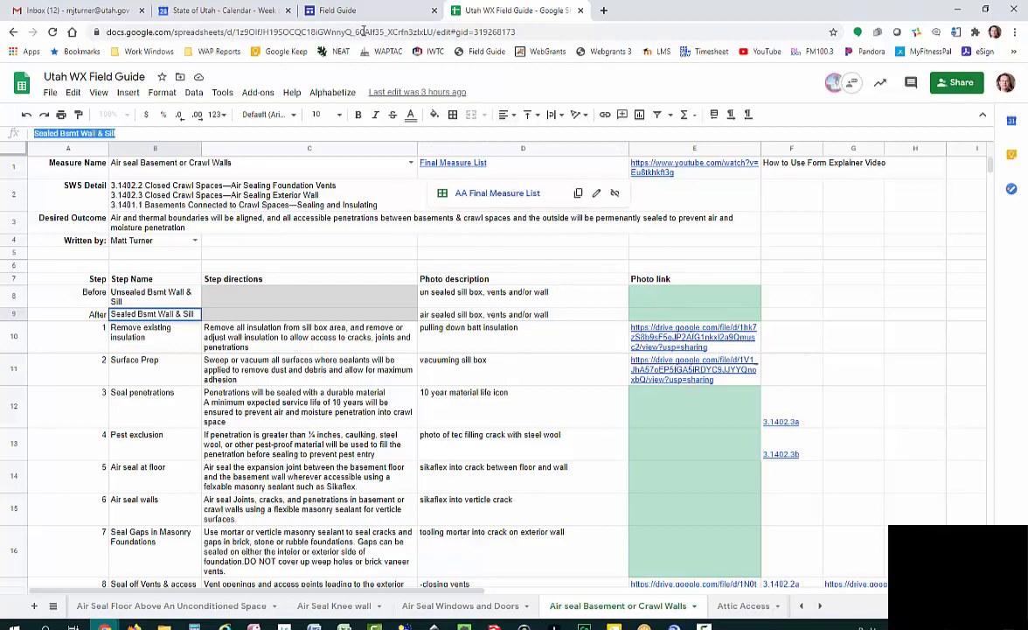
{"action": "left_click", "coordinate": [336, 11]}
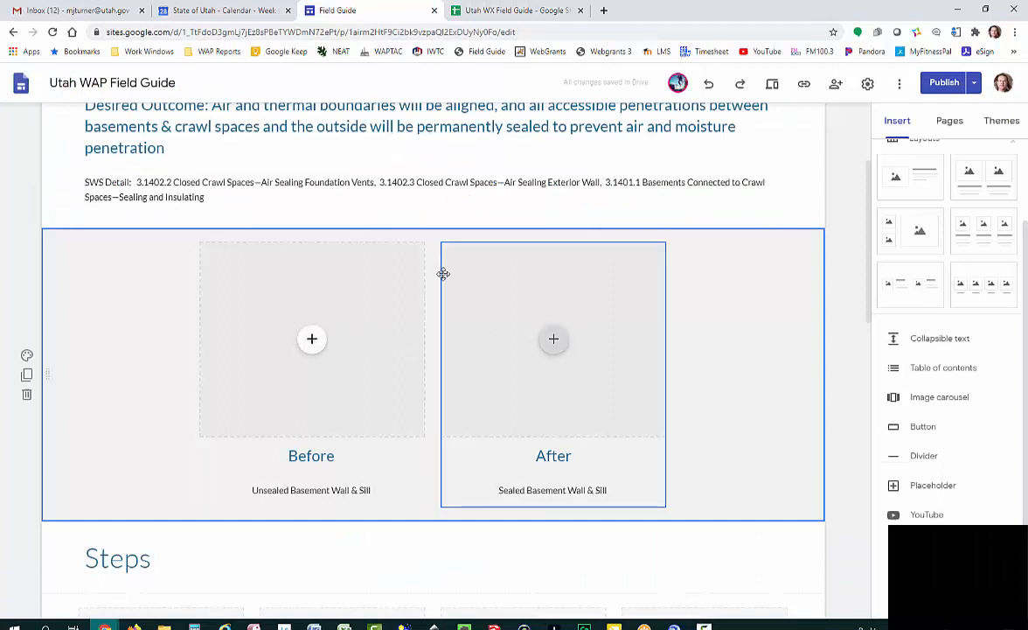
{"action": "scroll", "coordinate": [381, 308], "scroll_direction": "down", "scroll_amount": 4}
{"action": "scroll", "coordinate": [373, 317], "scroll_direction": "down", "scroll_amount": 2}
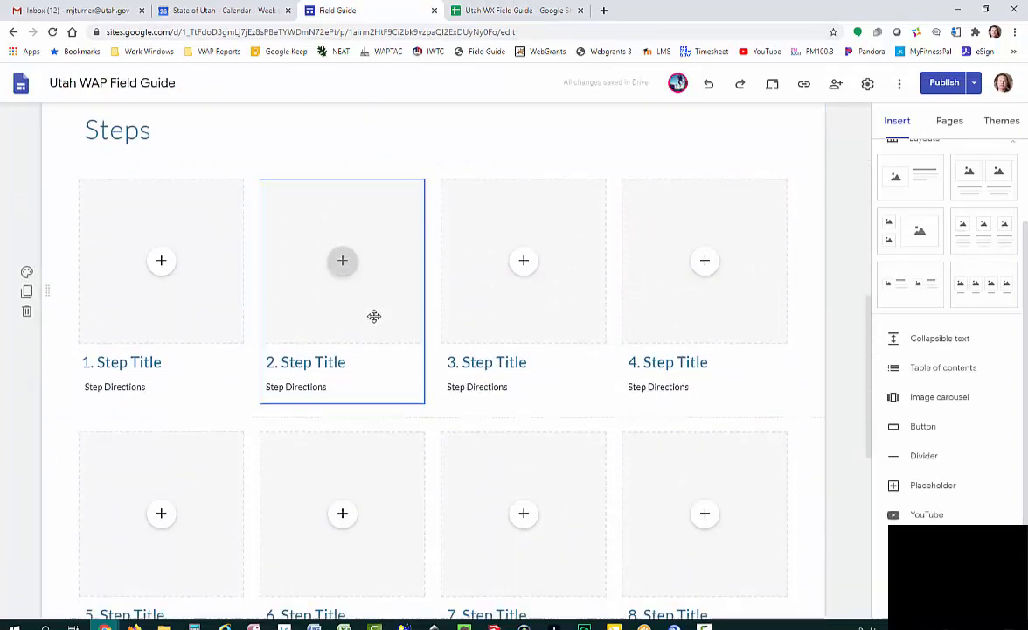
{"action": "left_click", "coordinate": [154, 267]}
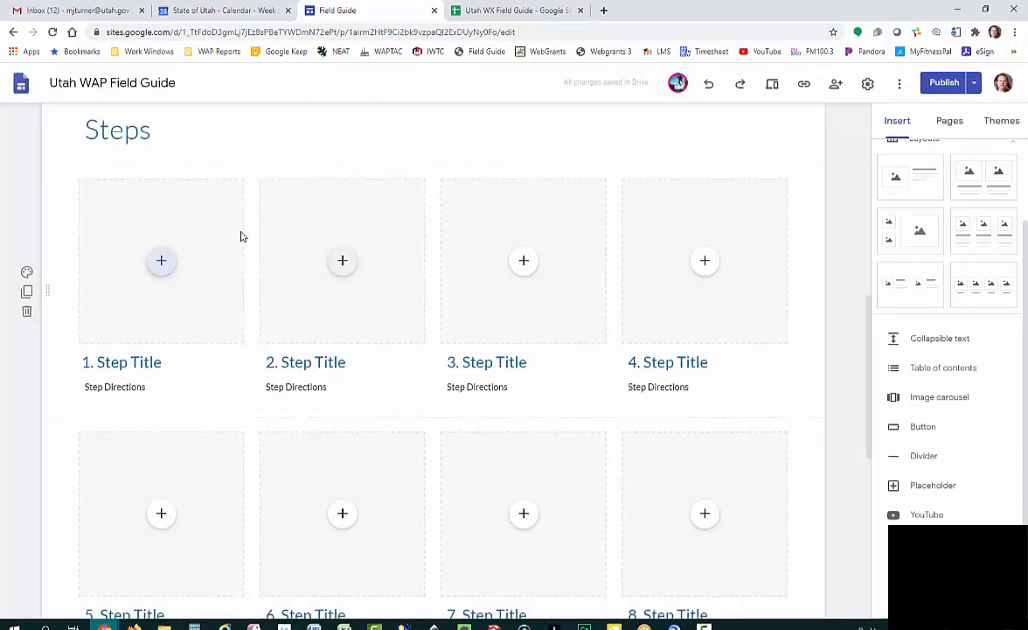
{"action": "scroll", "coordinate": [303, 271], "scroll_direction": "down", "scroll_amount": 6}
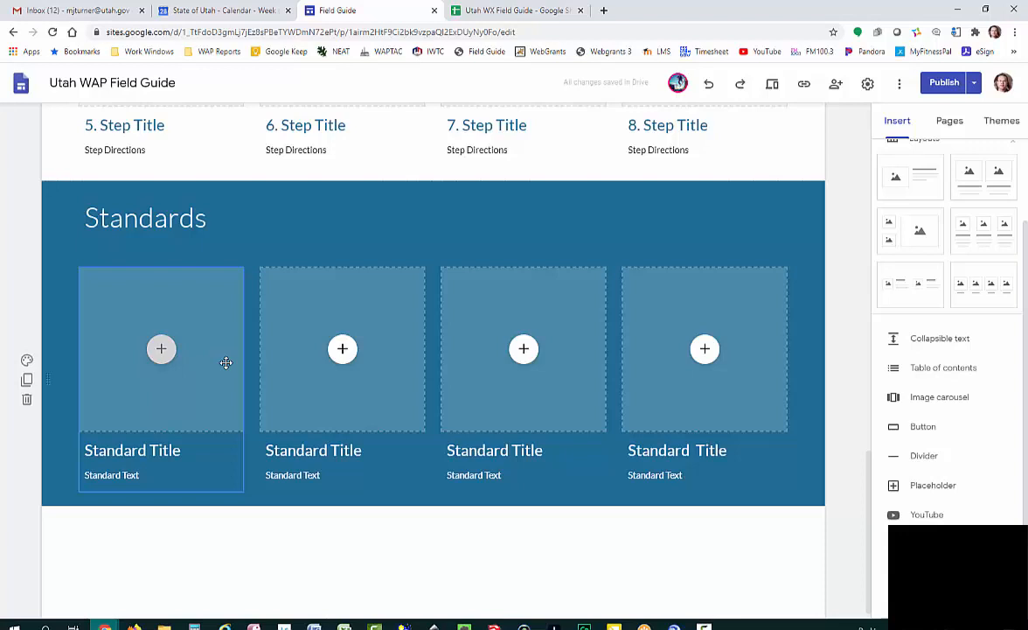
{"action": "scroll", "coordinate": [280, 350], "scroll_direction": "up", "scroll_amount": 2}
{"action": "scroll", "coordinate": [282, 350], "scroll_direction": "up", "scroll_amount": 6}
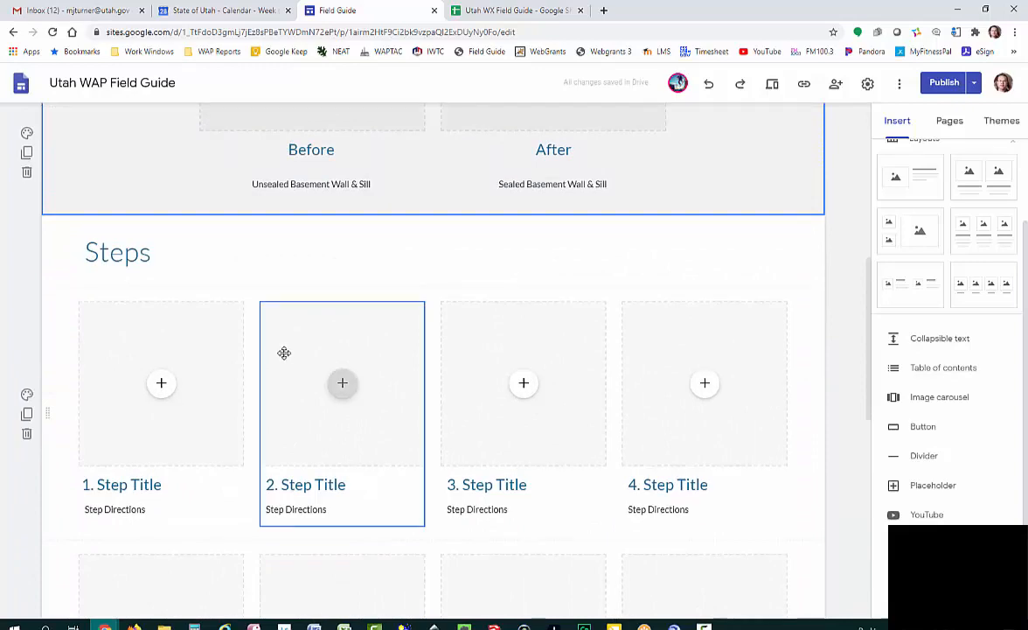
{"action": "scroll", "coordinate": [280, 361], "scroll_direction": "down", "scroll_amount": 5}
{"action": "scroll", "coordinate": [291, 365], "scroll_direction": "down", "scroll_amount": 3}
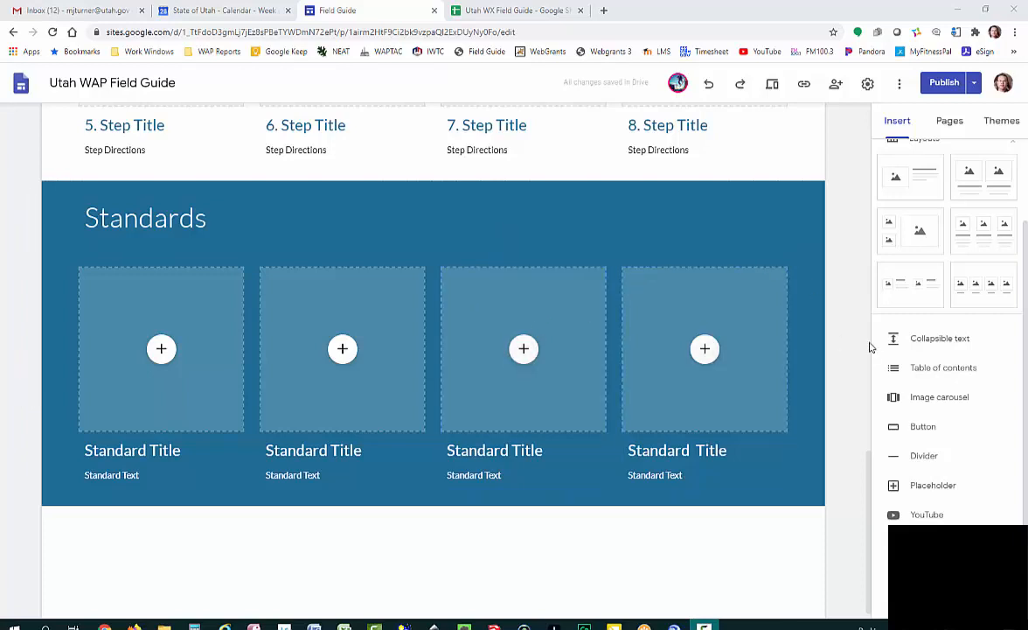
{"action": "scroll", "coordinate": [103, 206], "scroll_direction": "up", "scroll_amount": 8}
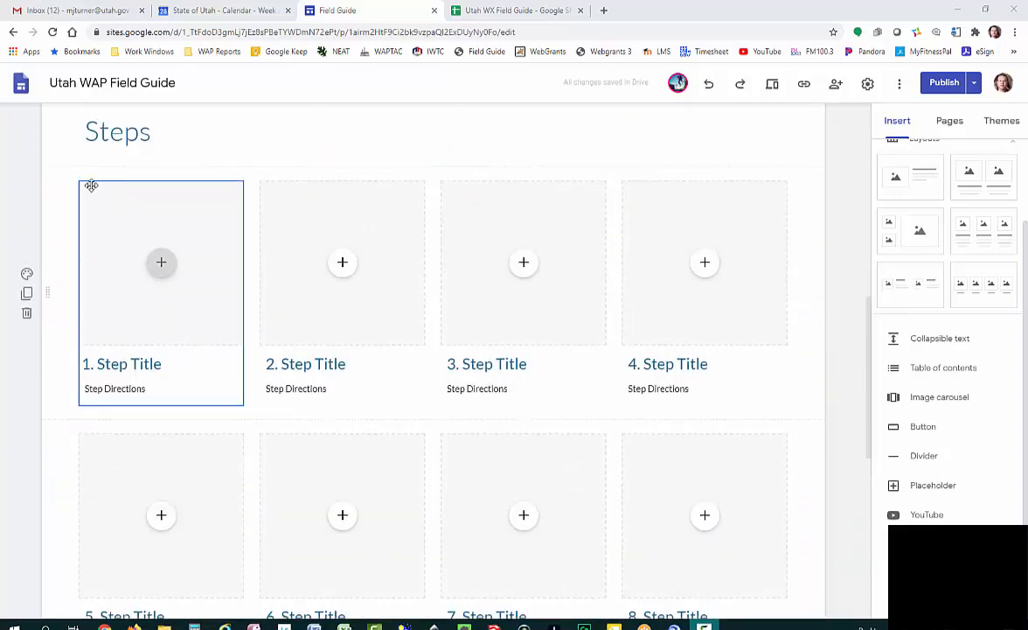
Open the Lighting Retrofits page from the site's page navigation
{"action": "scroll", "coordinate": [91, 185], "scroll_direction": "up", "scroll_amount": 10}
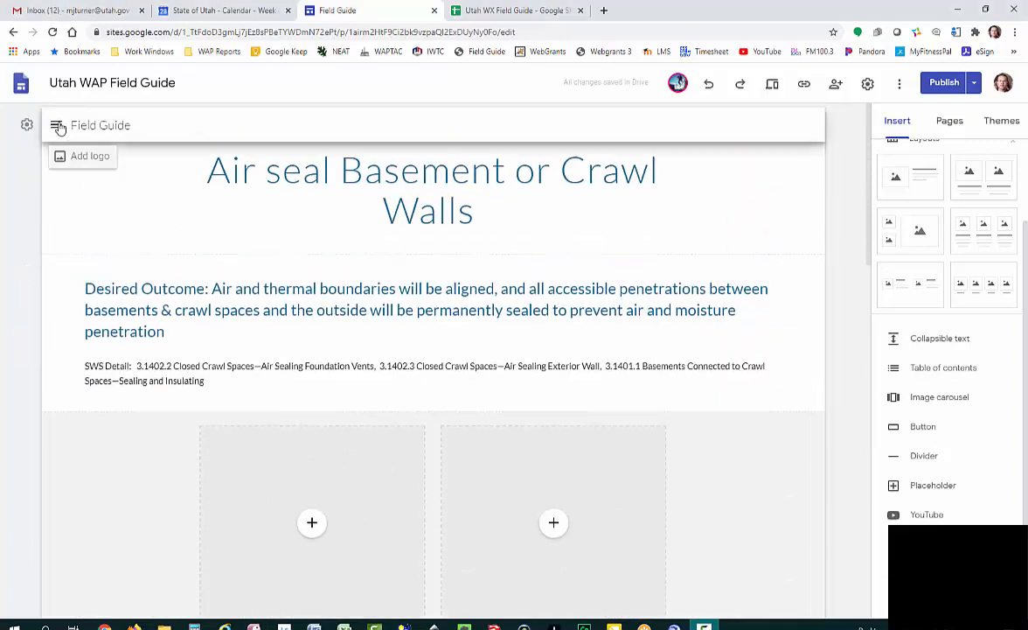
{"action": "left_click", "coordinate": [57, 127]}
{"action": "scroll", "coordinate": [106, 379], "scroll_direction": "down", "scroll_amount": 3}
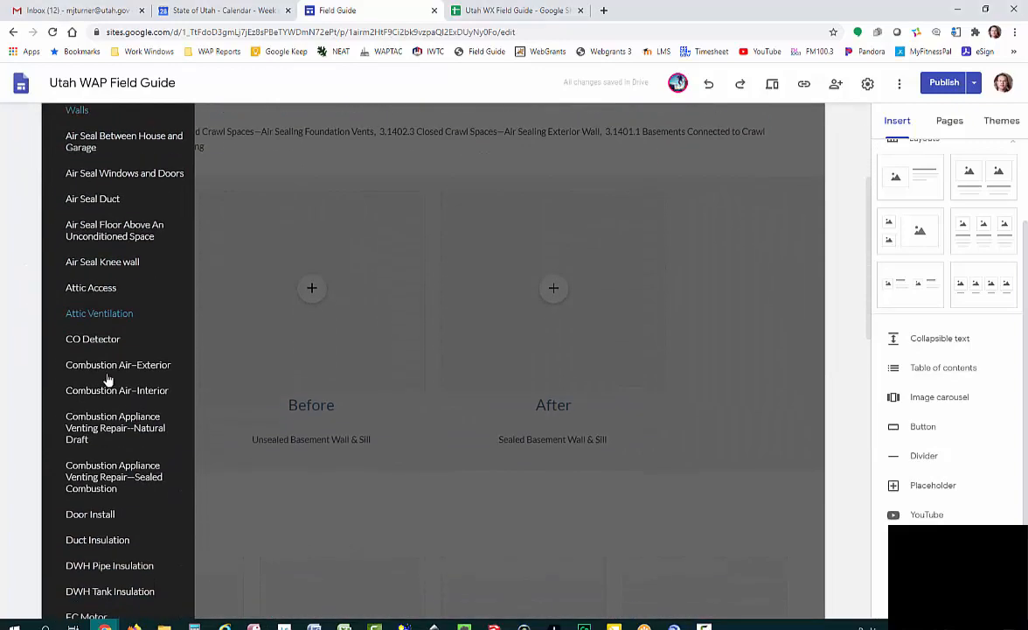
{"action": "scroll", "coordinate": [107, 379], "scroll_direction": "down", "scroll_amount": 4}
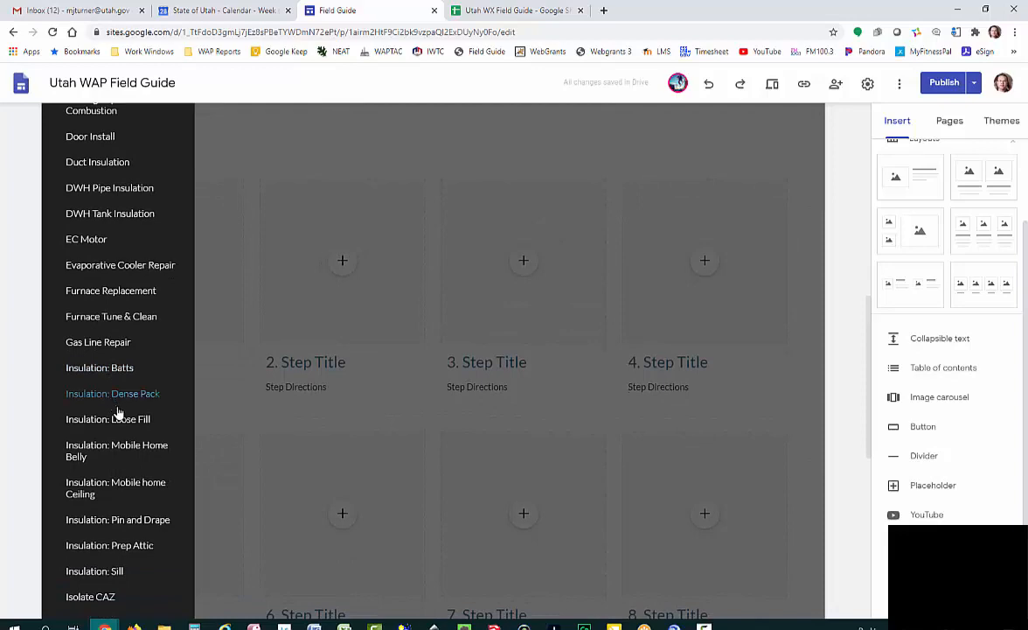
{"action": "scroll", "coordinate": [122, 489], "scroll_direction": "down", "scroll_amount": 2}
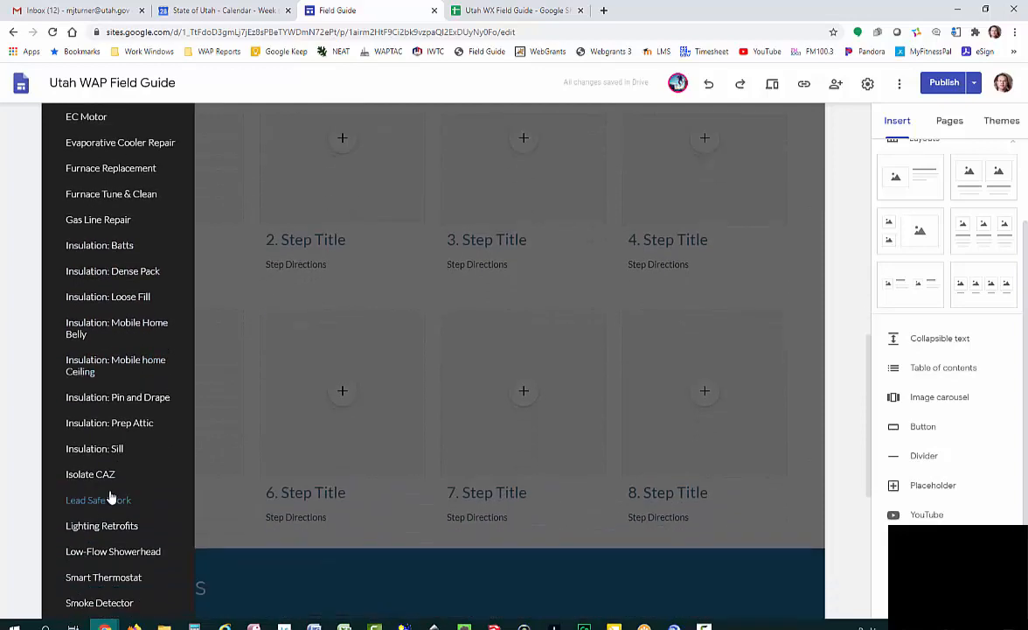
{"action": "scroll", "coordinate": [111, 496], "scroll_direction": "down", "scroll_amount": 1}
{"action": "left_click", "coordinate": [71, 466]}
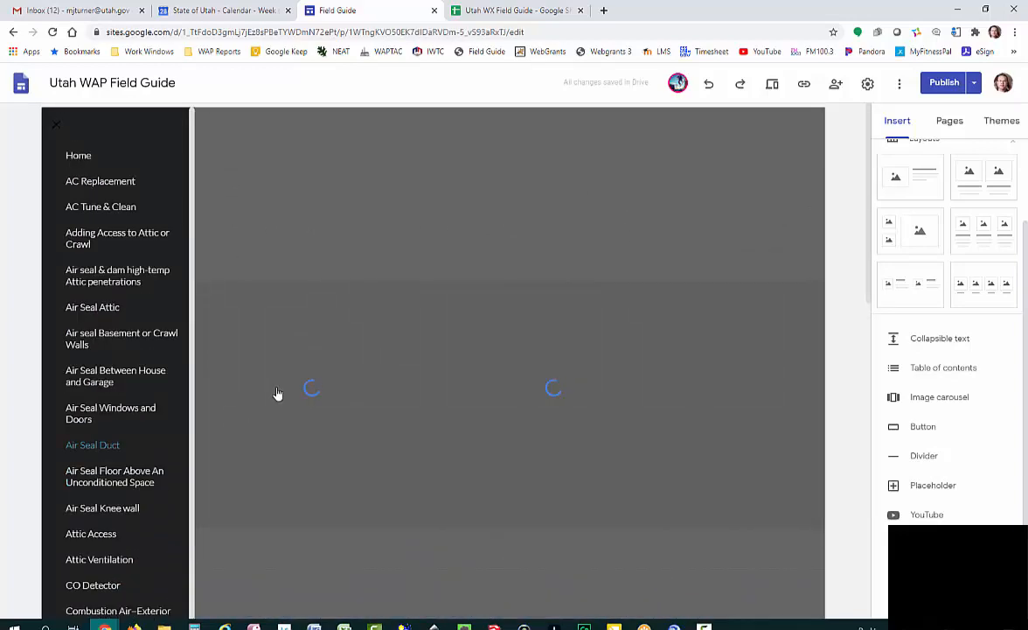
Examine the images, titles and text of the Standards section on the Lighting Retrofits page, comparing it with the Before and After section
{"action": "scroll", "coordinate": [296, 374], "scroll_direction": "down", "scroll_amount": 10}
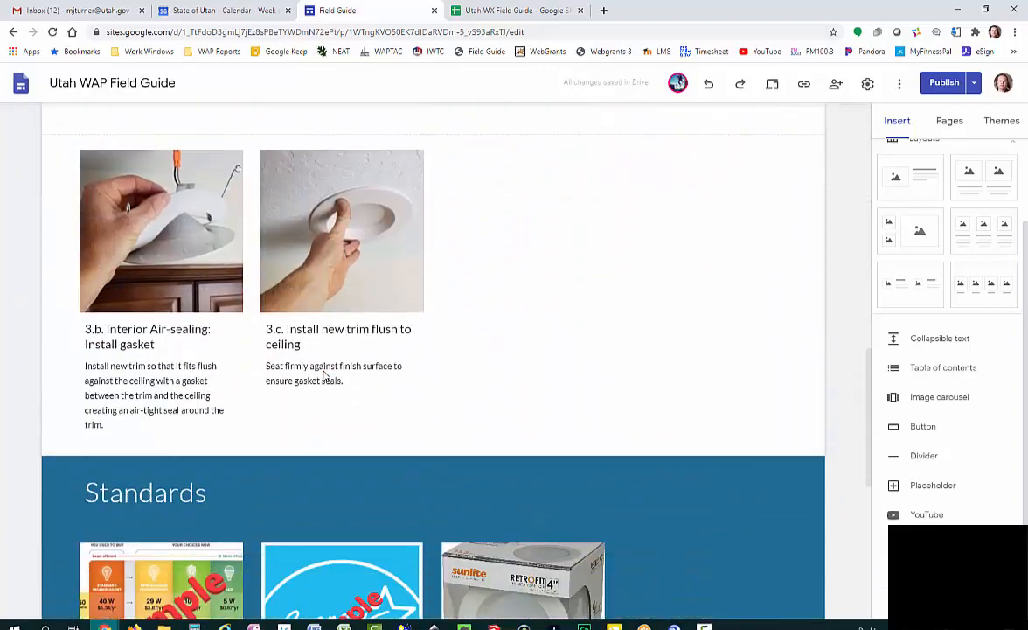
{"action": "scroll", "coordinate": [323, 376], "scroll_direction": "down", "scroll_amount": 6}
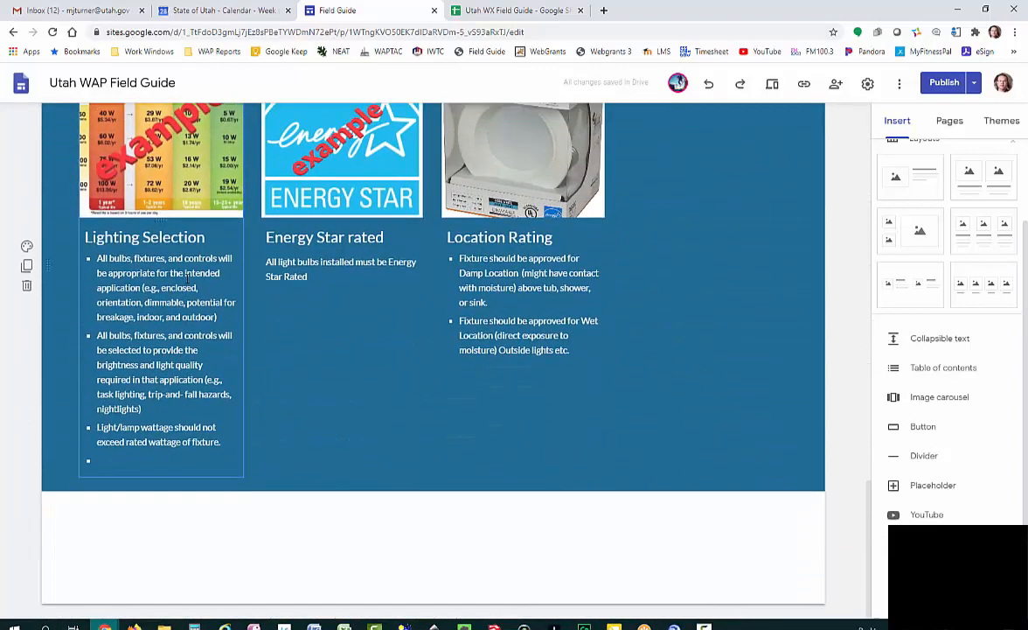
{"action": "scroll", "coordinate": [186, 276], "scroll_direction": "up", "scroll_amount": 1}
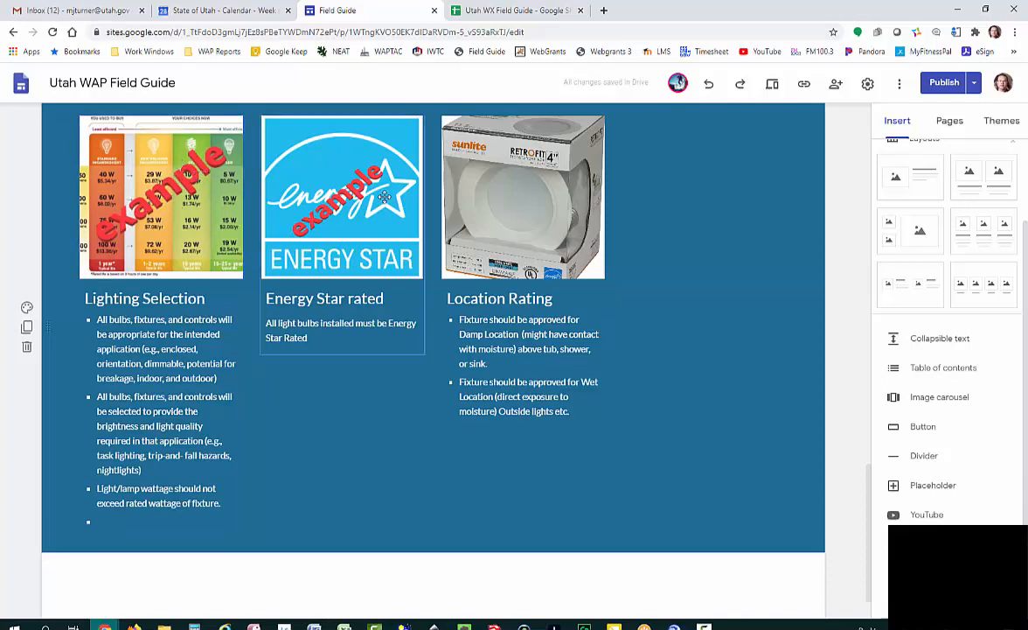
{"action": "scroll", "coordinate": [377, 205], "scroll_direction": "up", "scroll_amount": 2}
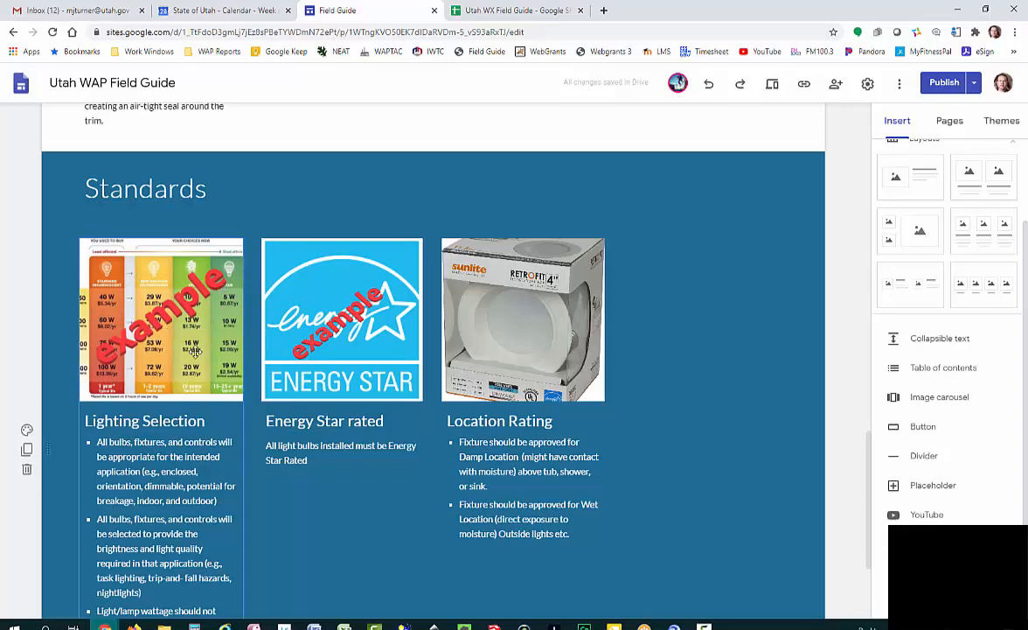
{"action": "scroll", "coordinate": [188, 281], "scroll_direction": "down", "scroll_amount": 2}
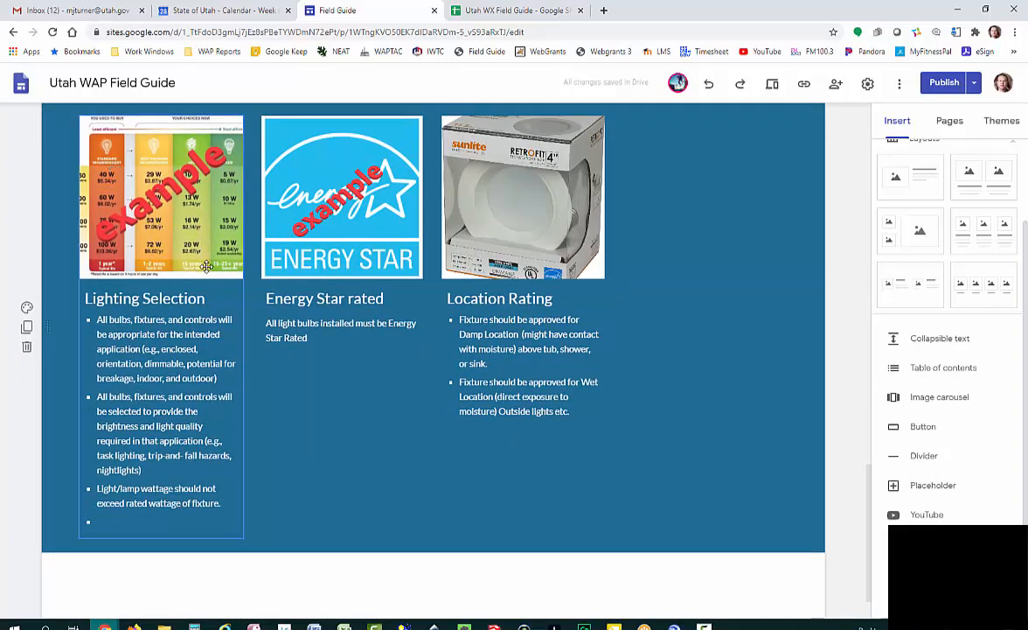
{"action": "scroll", "coordinate": [210, 278], "scroll_direction": "up", "scroll_amount": 10}
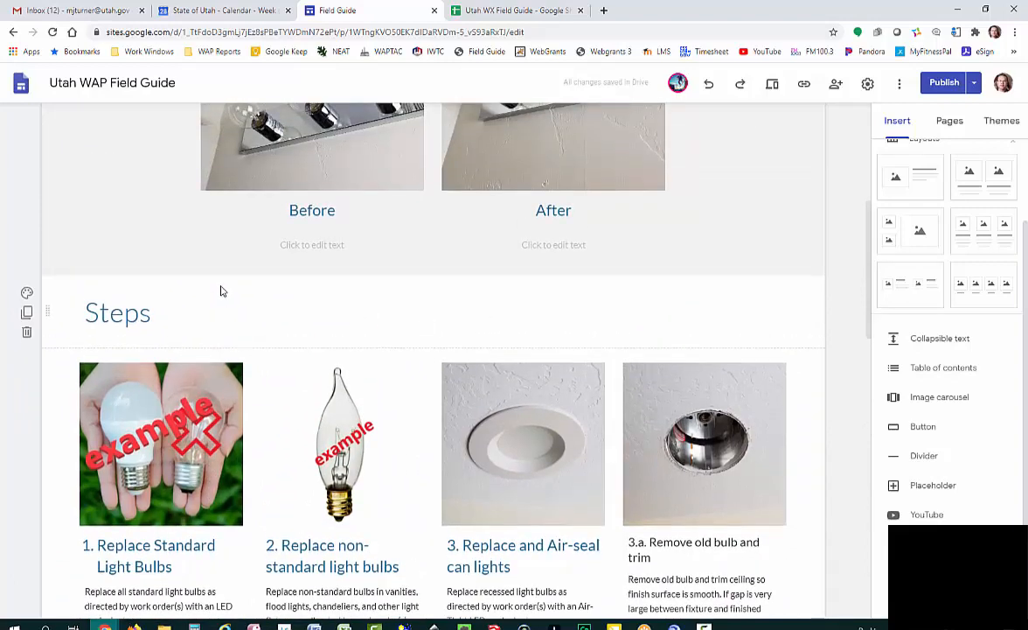
{"action": "scroll", "coordinate": [219, 288], "scroll_direction": "up", "scroll_amount": 4}
{"action": "scroll", "coordinate": [219, 286], "scroll_direction": "down", "scroll_amount": 2}
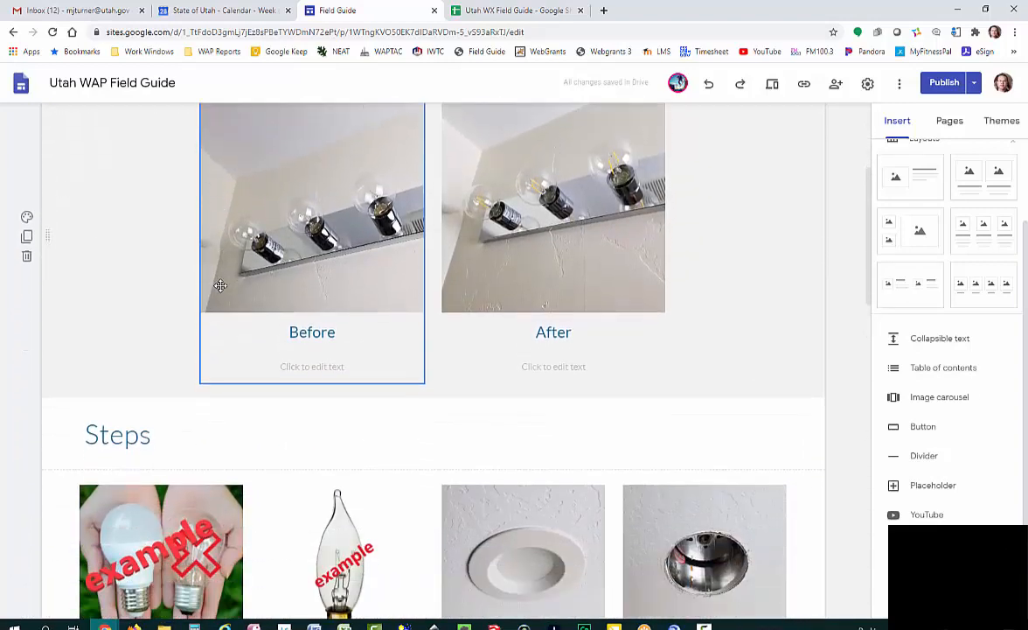
{"action": "scroll", "coordinate": [222, 282], "scroll_direction": "down", "scroll_amount": 12}
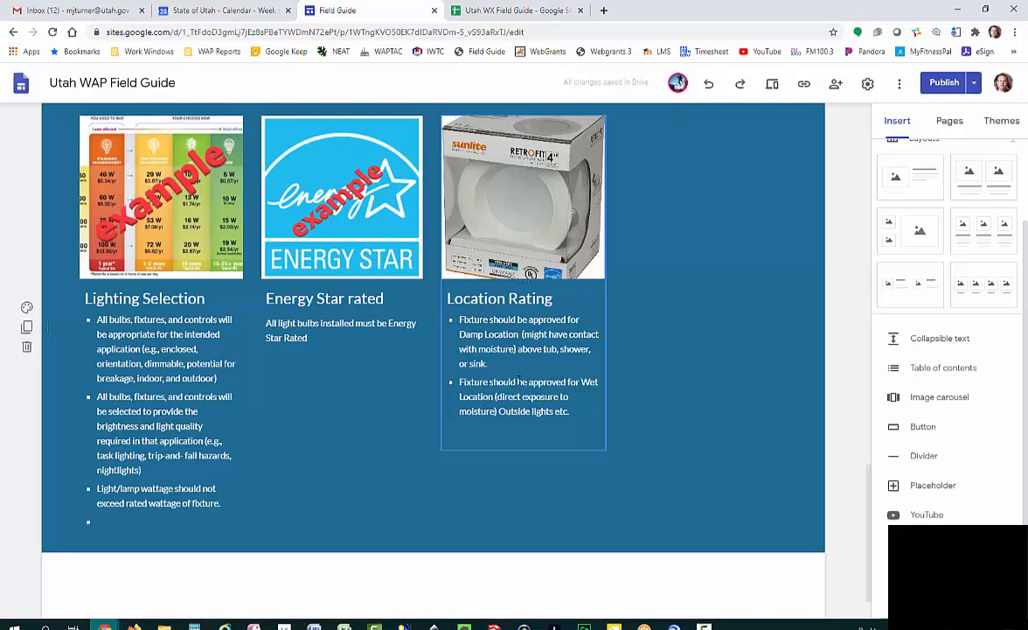
{"action": "scroll", "coordinate": [551, 296], "scroll_direction": "up", "scroll_amount": 1}
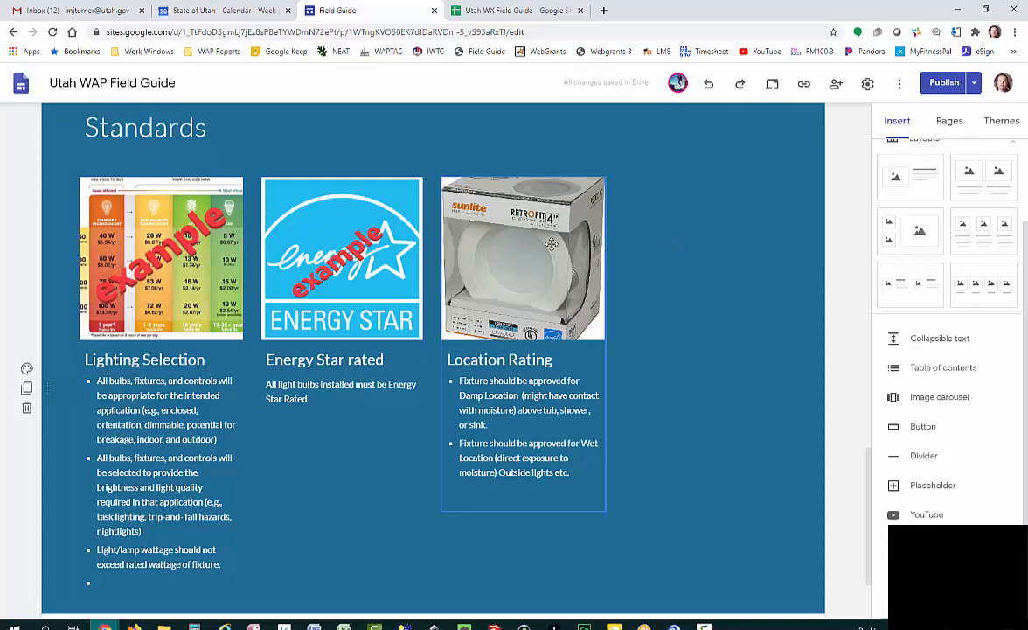
Examine how the Steps section of the Lighting Retrofits page lays out numbered steps and sub-steps 3.a to 3.c
{"action": "scroll", "coordinate": [627, 226], "scroll_direction": "up", "scroll_amount": 8}
{"action": "scroll", "coordinate": [627, 226], "scroll_direction": "up", "scroll_amount": 6}
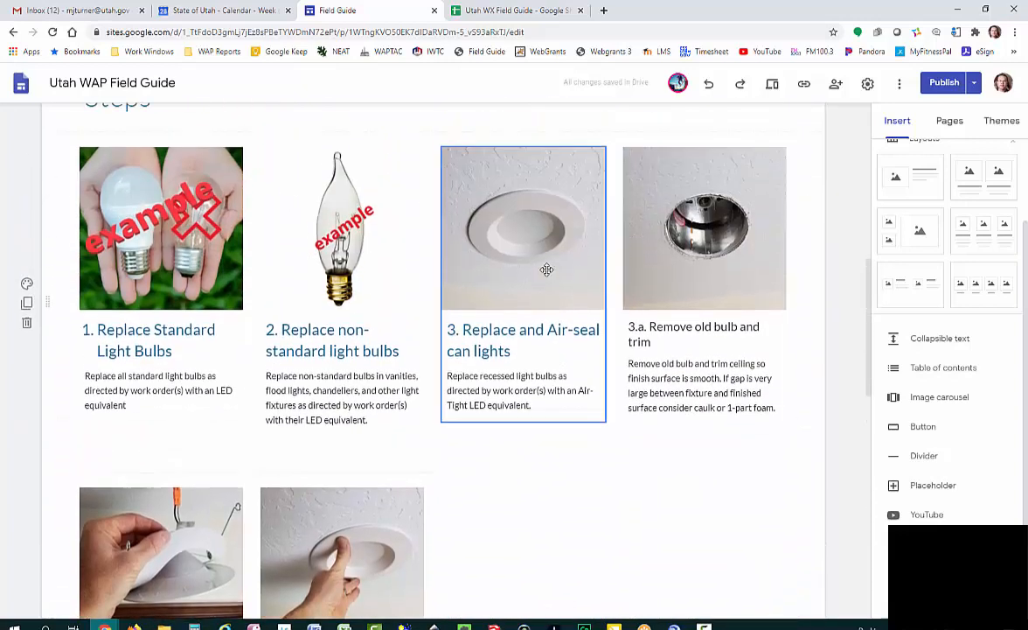
{"action": "scroll", "coordinate": [535, 262], "scroll_direction": "down", "scroll_amount": 3}
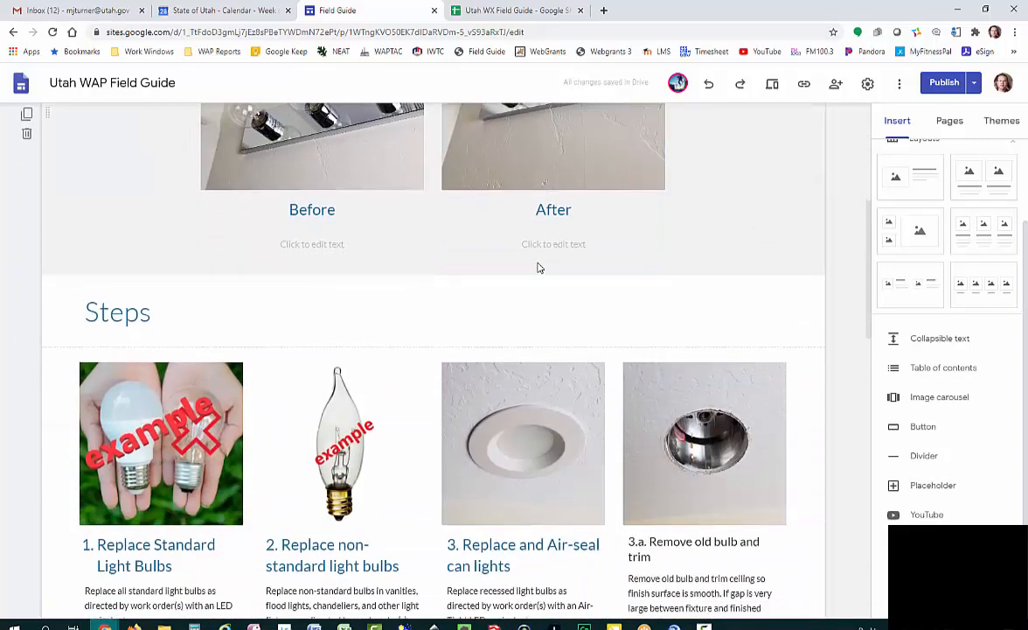
{"action": "scroll", "coordinate": [538, 271], "scroll_direction": "down", "scroll_amount": 3}
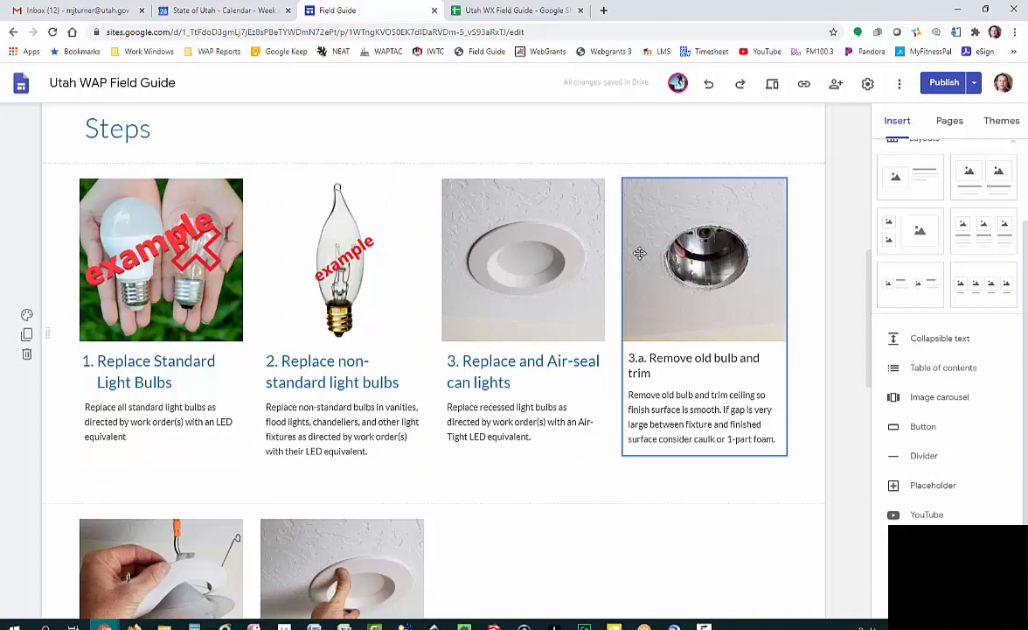
{"action": "scroll", "coordinate": [430, 223], "scroll_direction": "down", "scroll_amount": 1}
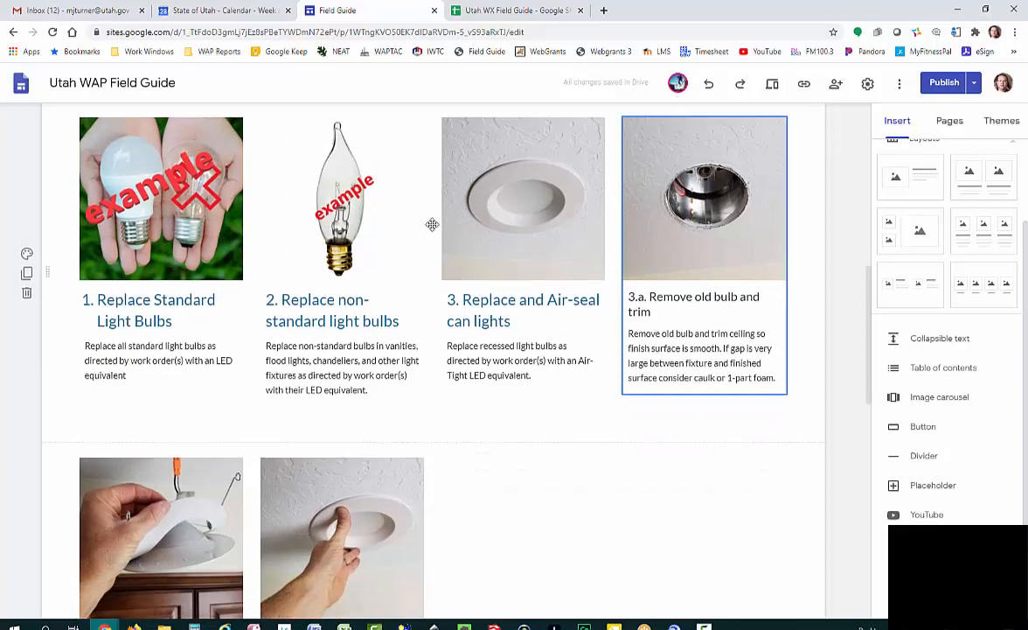
{"action": "scroll", "coordinate": [222, 263], "scroll_direction": "down", "scroll_amount": 4}
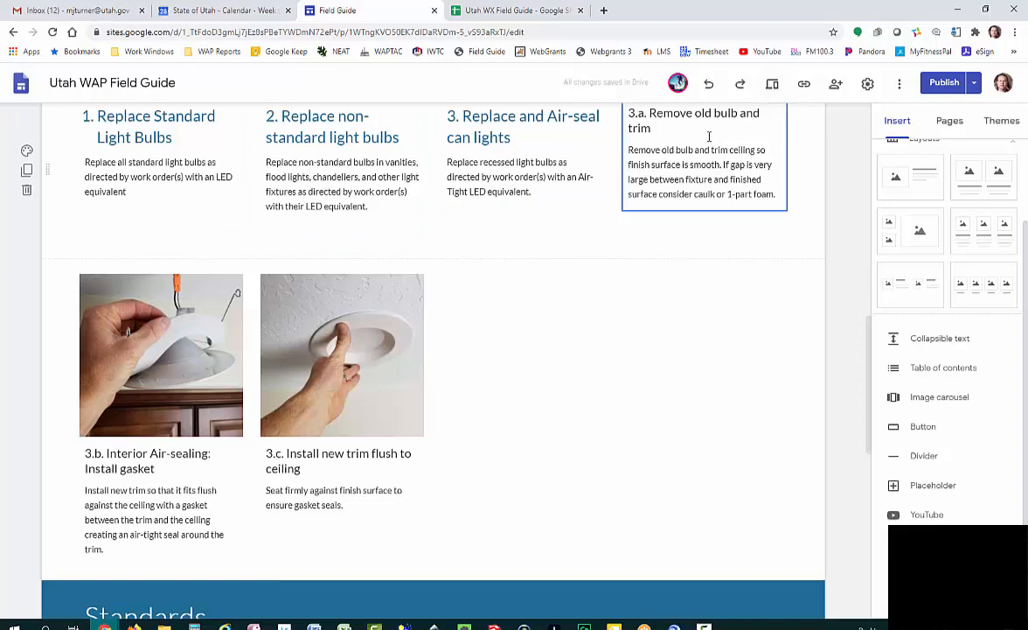
Preview the Lighting Retrofits page at phone size and review its contents down to sub-step 3.a
{"action": "left_click", "coordinate": [773, 89]}
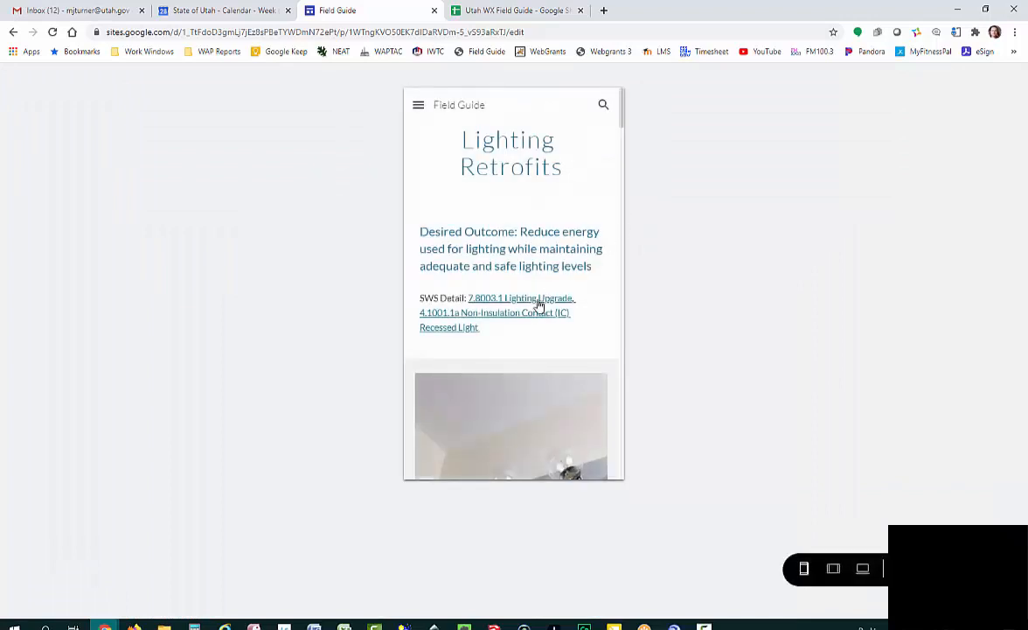
{"action": "scroll", "coordinate": [547, 308], "scroll_direction": "down", "scroll_amount": 1}
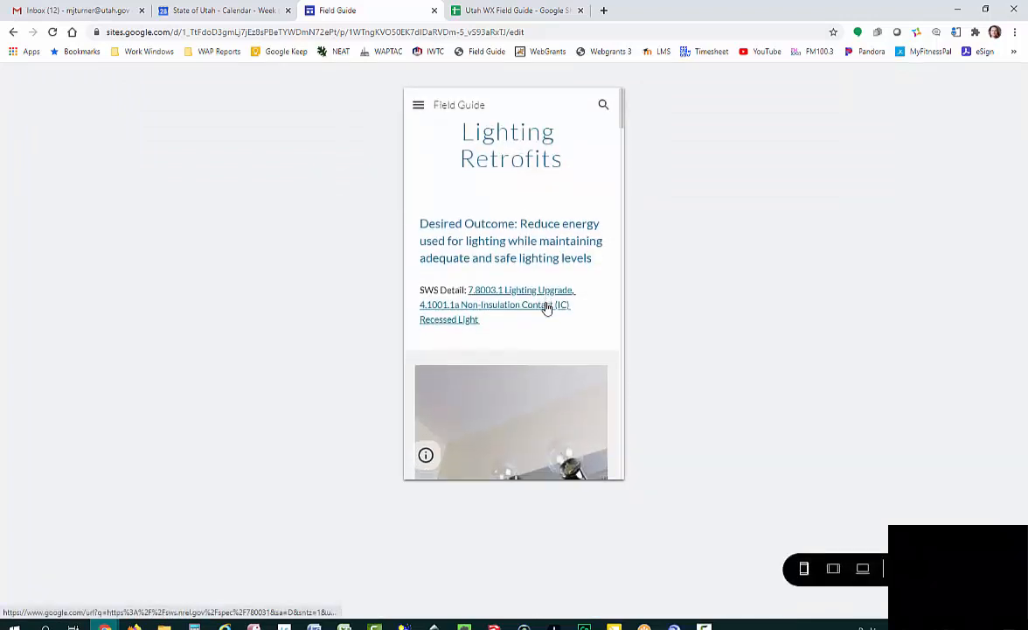
{"action": "scroll", "coordinate": [547, 308], "scroll_direction": "down", "scroll_amount": 10}
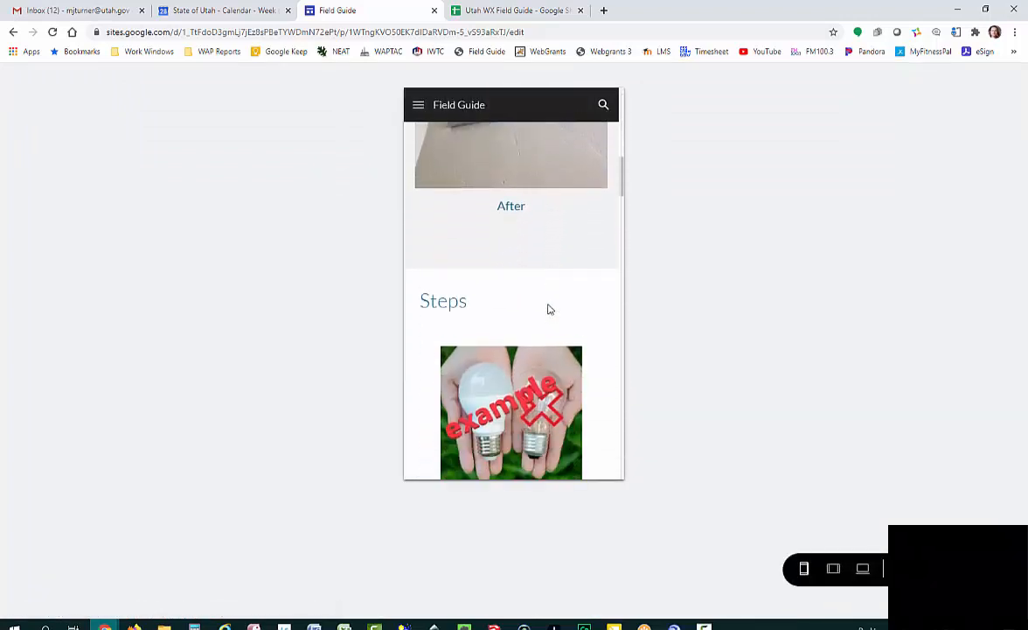
{"action": "scroll", "coordinate": [548, 306], "scroll_direction": "down", "scroll_amount": 3}
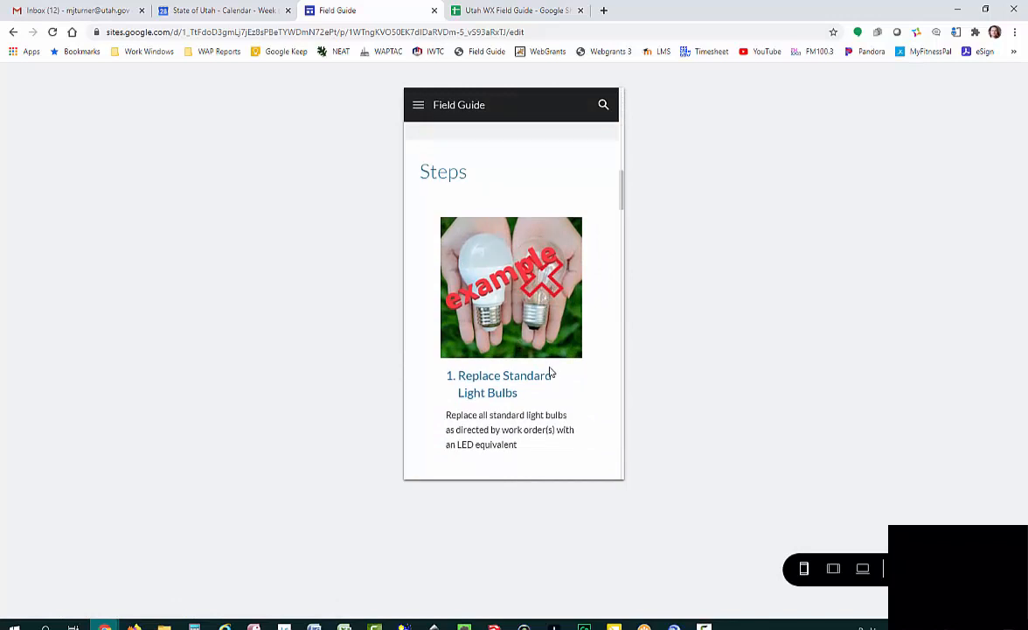
{"action": "scroll", "coordinate": [547, 371], "scroll_direction": "down", "scroll_amount": 5}
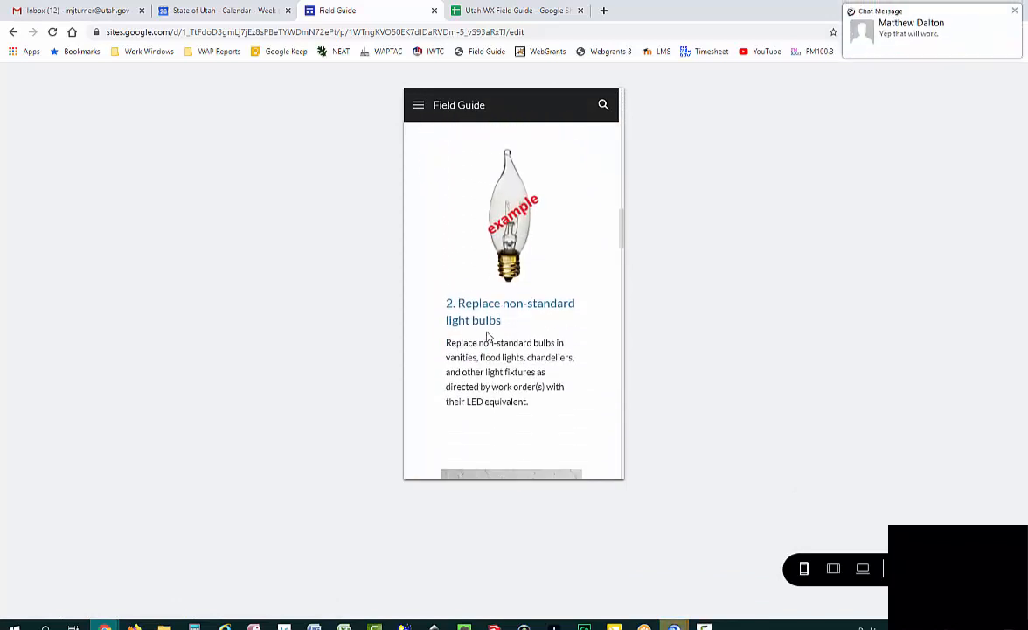
{"action": "scroll", "coordinate": [489, 338], "scroll_direction": "down", "scroll_amount": 5}
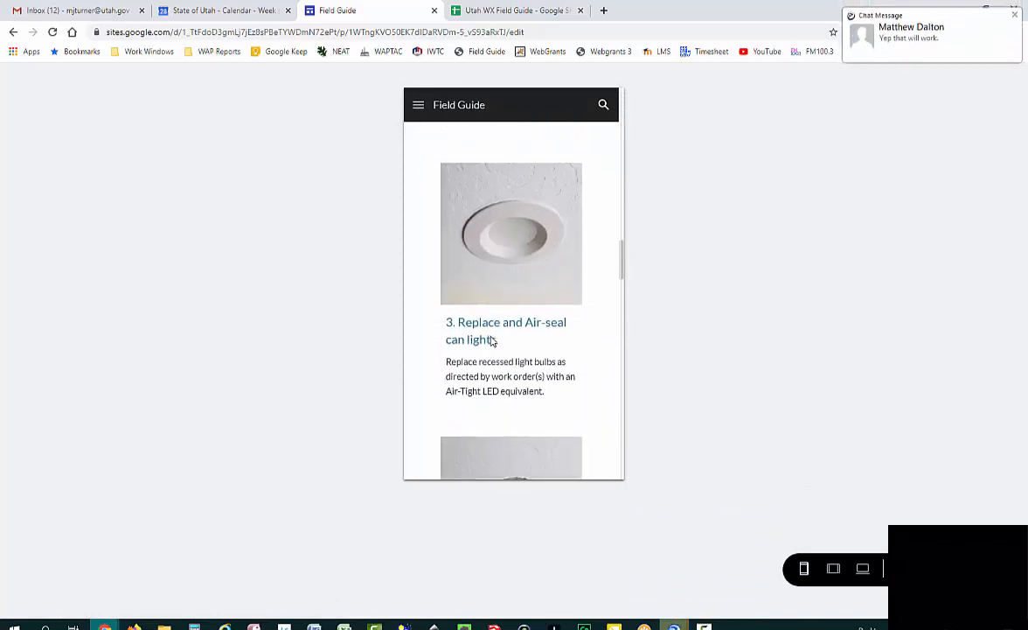
{"action": "scroll", "coordinate": [494, 340], "scroll_direction": "down", "scroll_amount": 5}
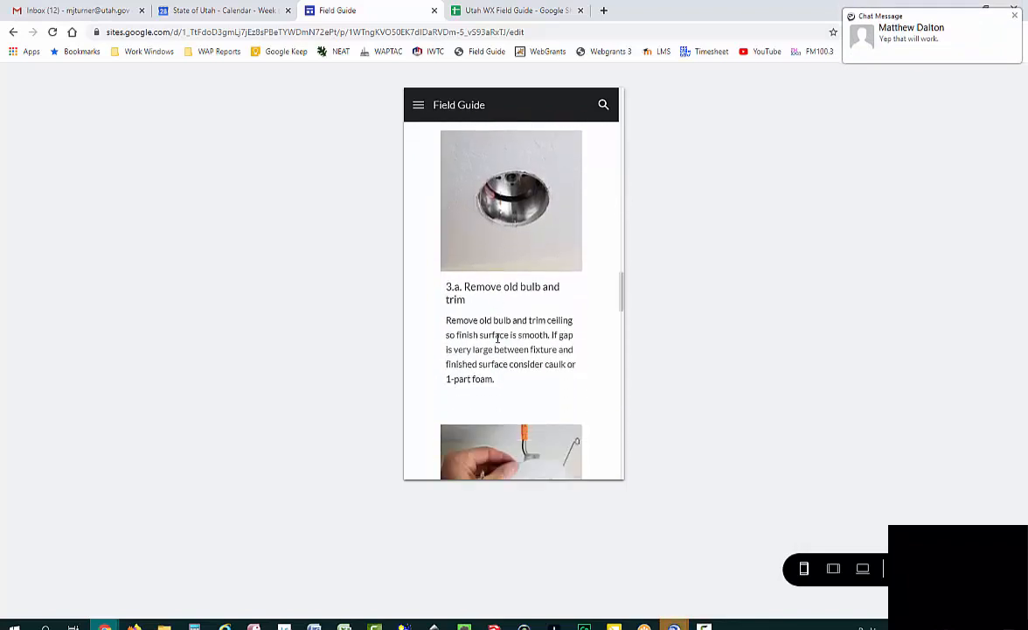
Compare the main step titles with sub-steps 3.a to 3.c in the phone preview, then exit the preview
{"action": "scroll", "coordinate": [487, 297], "scroll_direction": "up", "scroll_amount": 3}
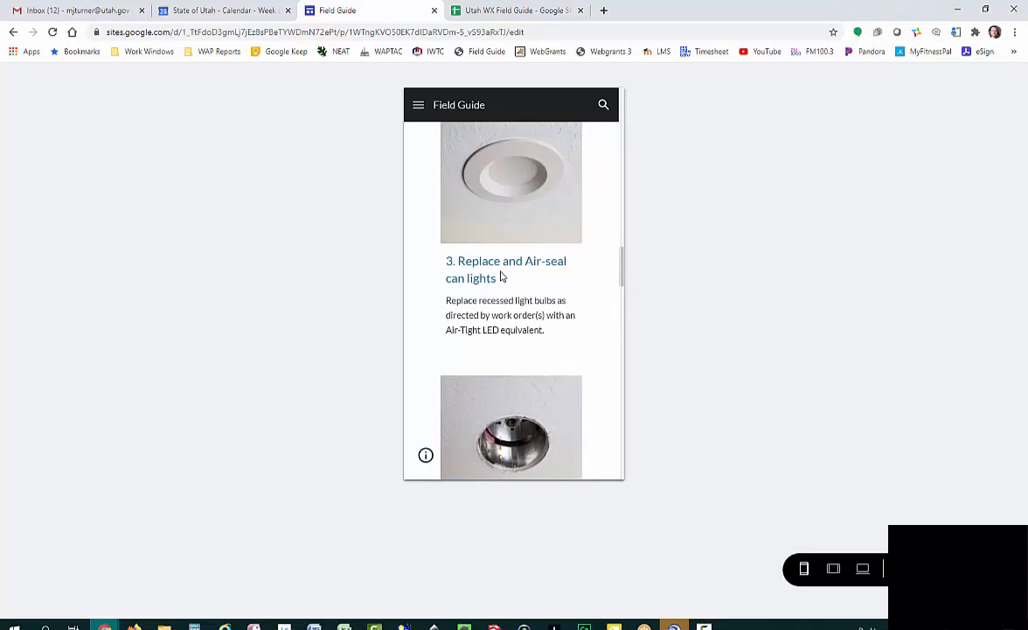
{"action": "scroll", "coordinate": [502, 277], "scroll_direction": "up", "scroll_amount": 3}
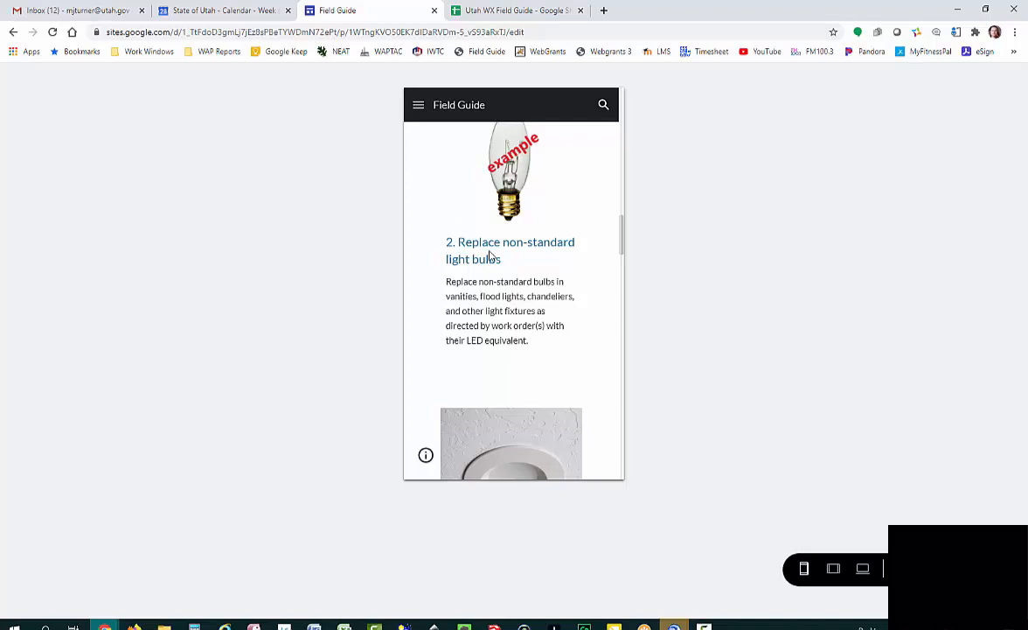
{"action": "scroll", "coordinate": [503, 267], "scroll_direction": "down", "scroll_amount": 3}
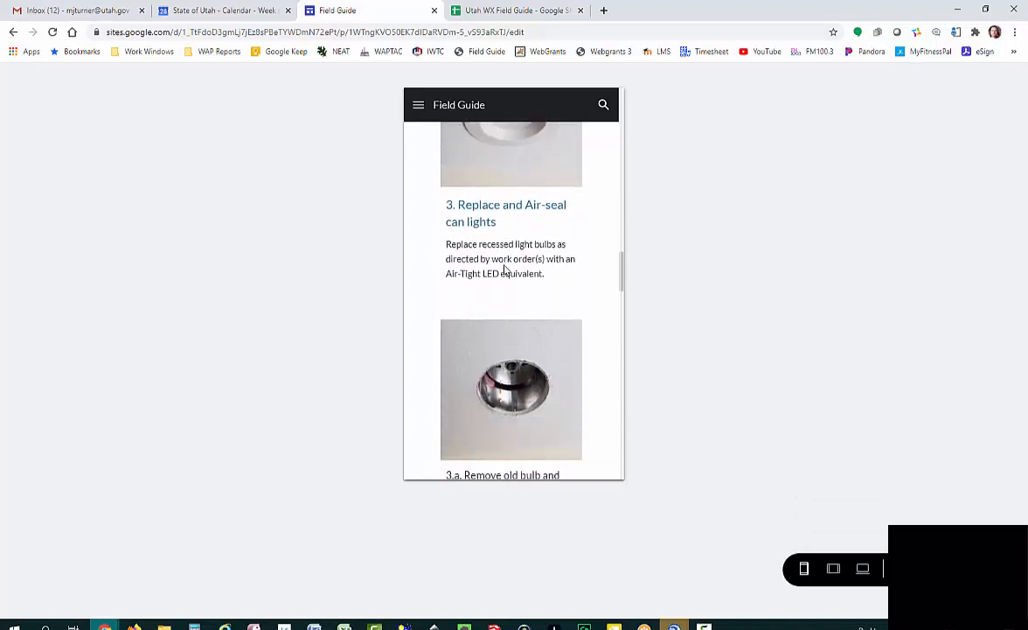
{"action": "scroll", "coordinate": [505, 270], "scroll_direction": "down", "scroll_amount": 3}
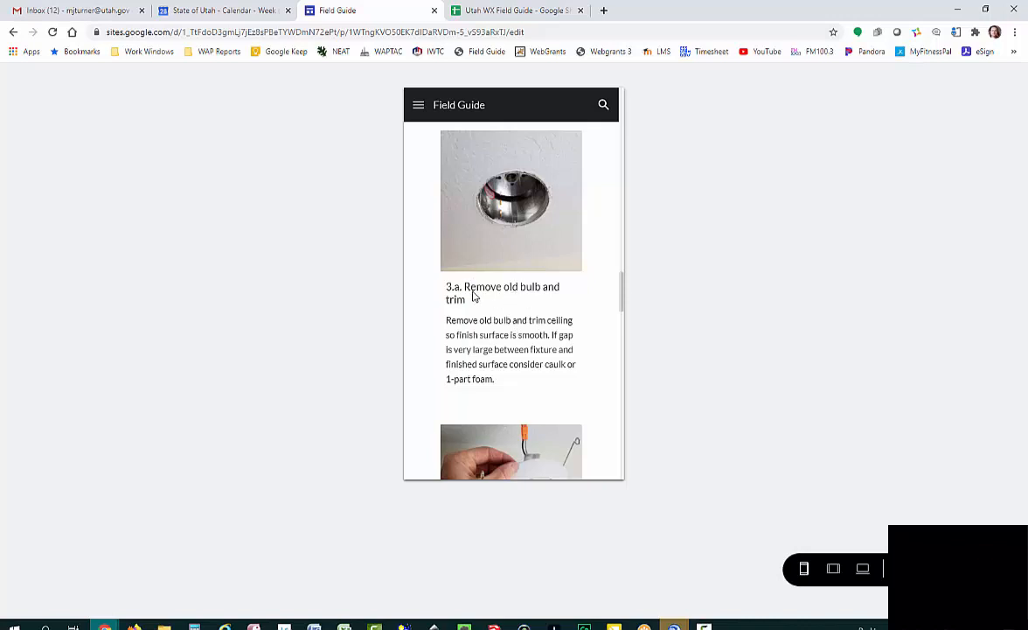
{"action": "scroll", "coordinate": [457, 297], "scroll_direction": "up", "scroll_amount": 7}
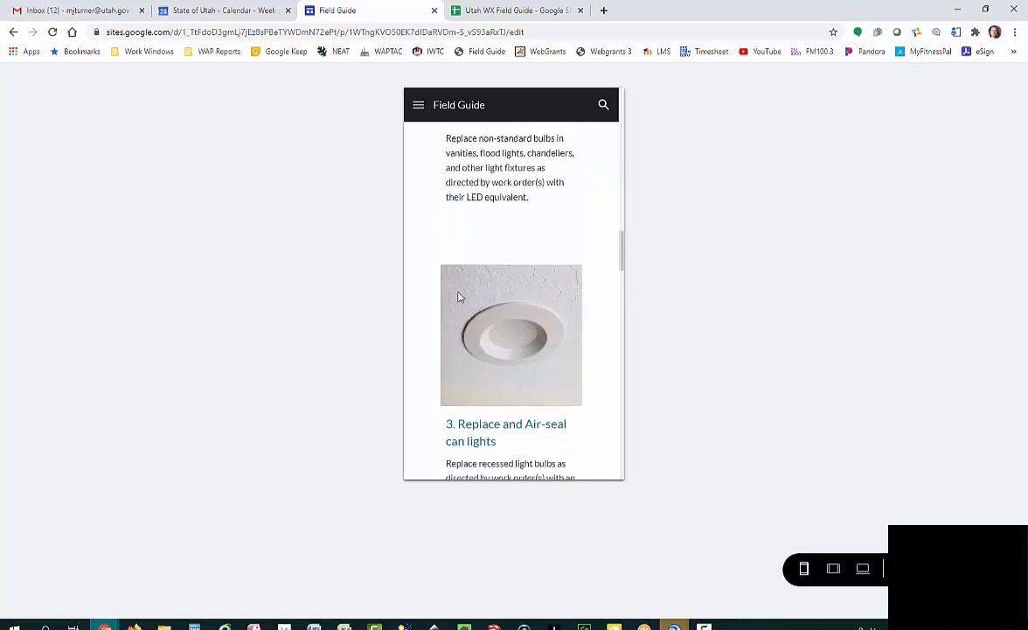
{"action": "scroll", "coordinate": [458, 297], "scroll_direction": "up", "scroll_amount": 2}
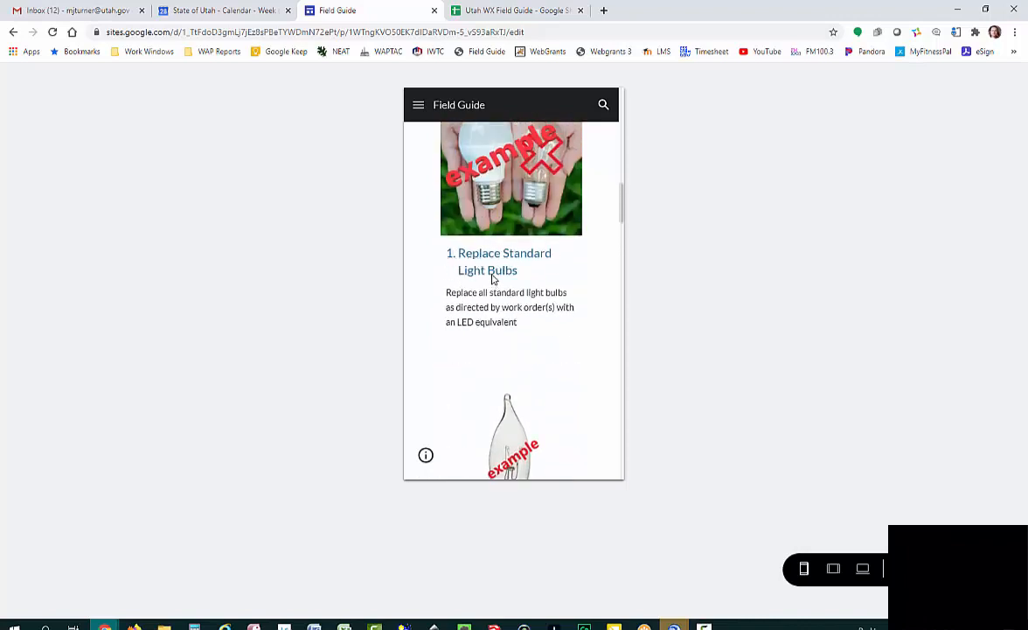
{"action": "scroll", "coordinate": [494, 297], "scroll_direction": "down", "scroll_amount": 9}
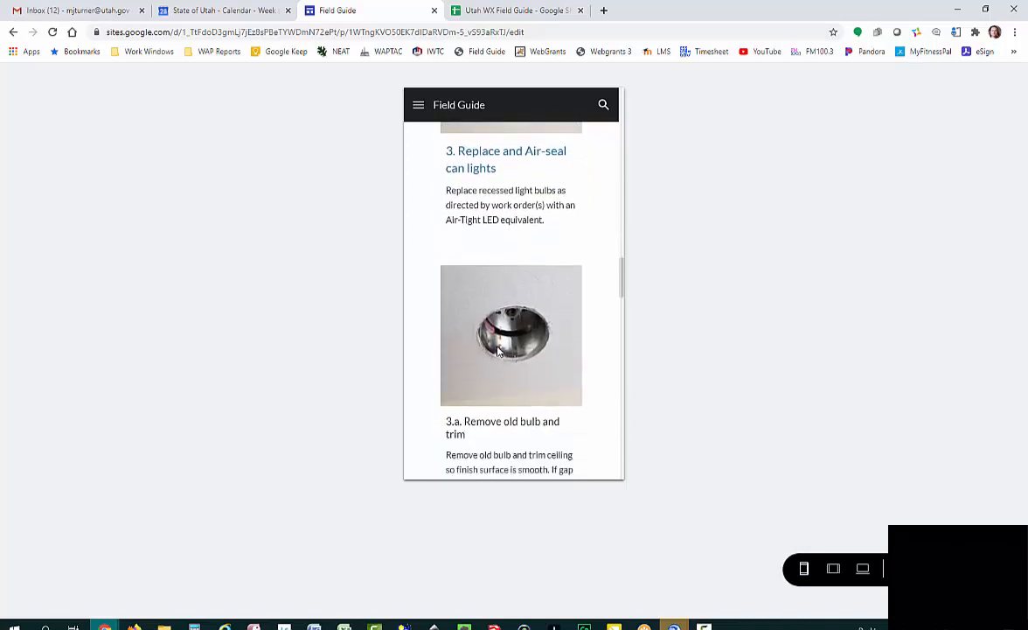
{"action": "scroll", "coordinate": [494, 332], "scroll_direction": "down", "scroll_amount": 3}
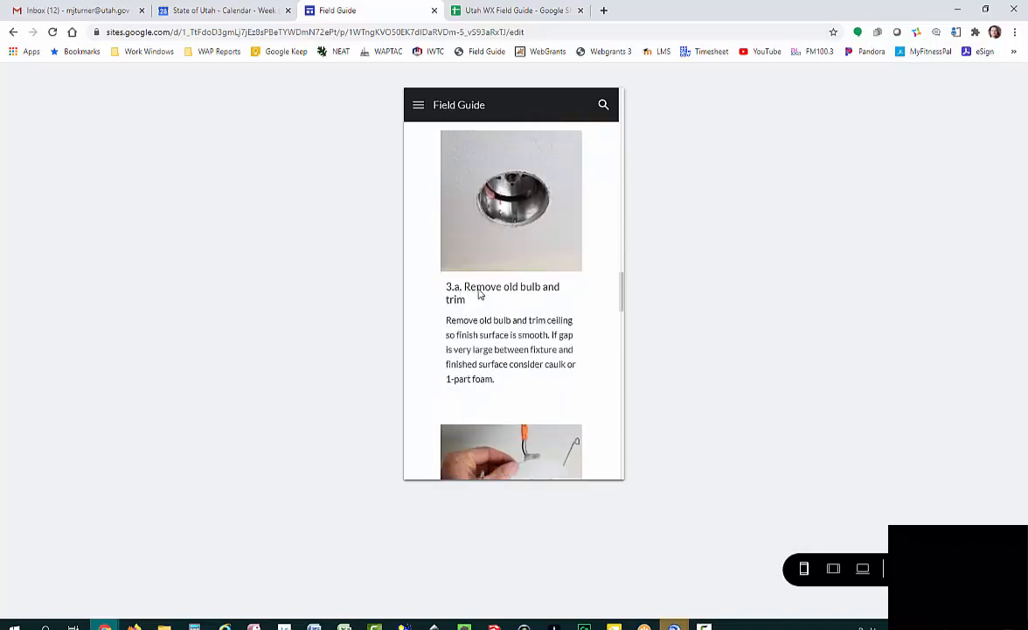
{"action": "scroll", "coordinate": [460, 294], "scroll_direction": "down", "scroll_amount": 6}
{"action": "scroll", "coordinate": [479, 383], "scroll_direction": "down", "scroll_amount": 5}
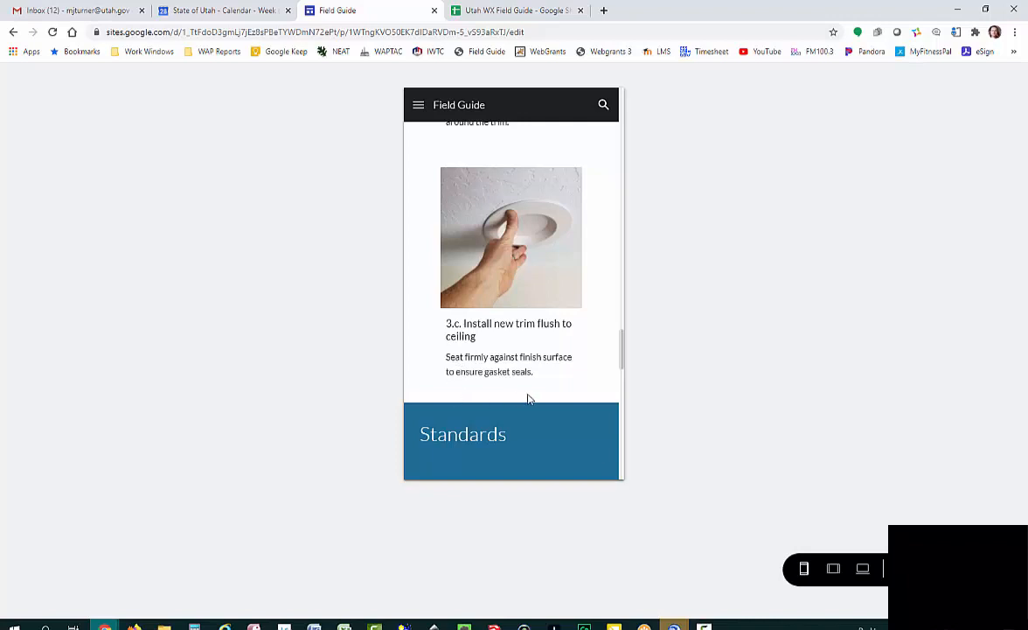
{"action": "left_click", "coordinate": [904, 568]}
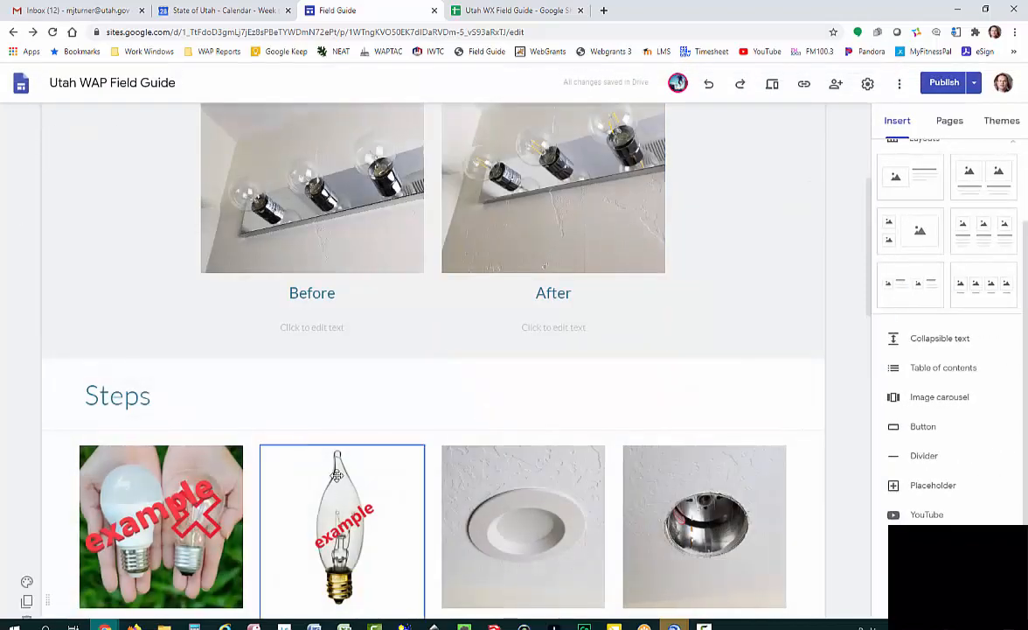
Change the "3. Replace and Air-seal can lights" title to the Subheading style
{"action": "scroll", "coordinate": [308, 437], "scroll_direction": "down", "scroll_amount": 2}
{"action": "scroll", "coordinate": [656, 457], "scroll_direction": "down", "scroll_amount": 2}
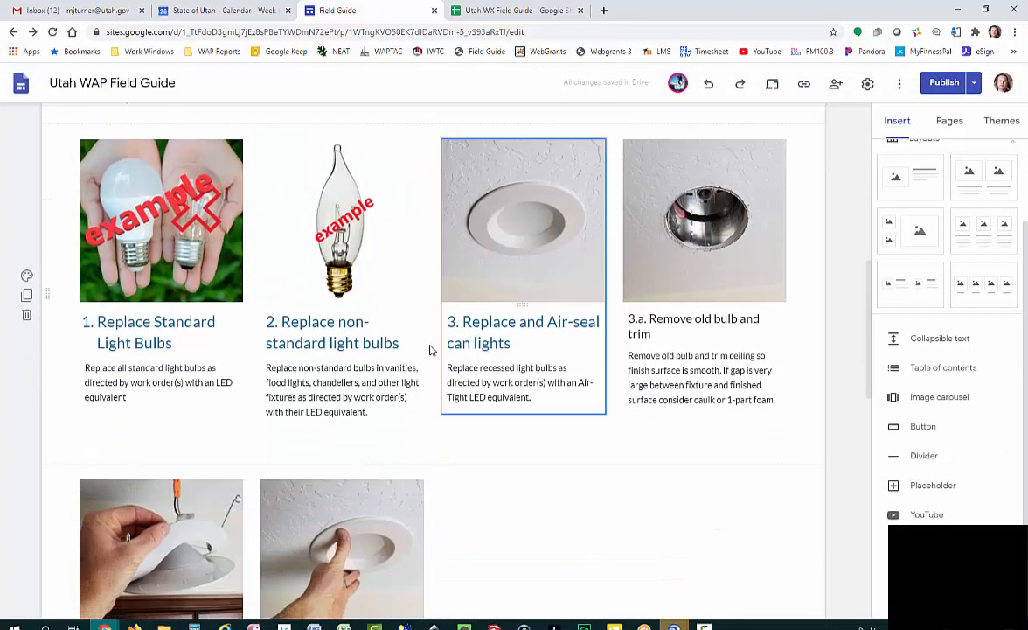
{"action": "left_click", "coordinate": [463, 325]}
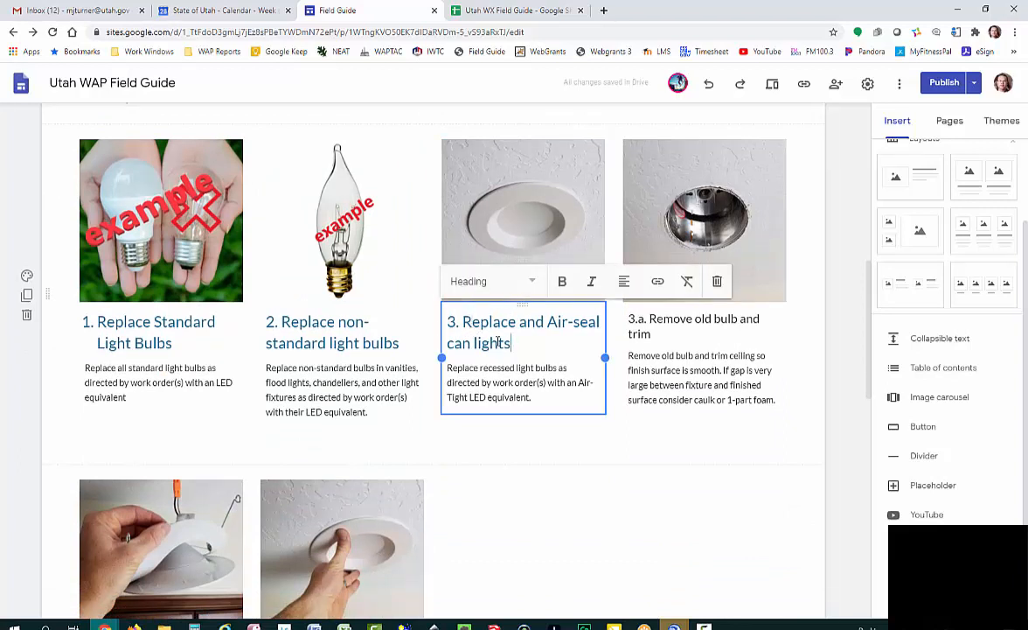
{"action": "left_click_drag", "start_coordinate": [510, 343], "coordinate": [447, 322]}
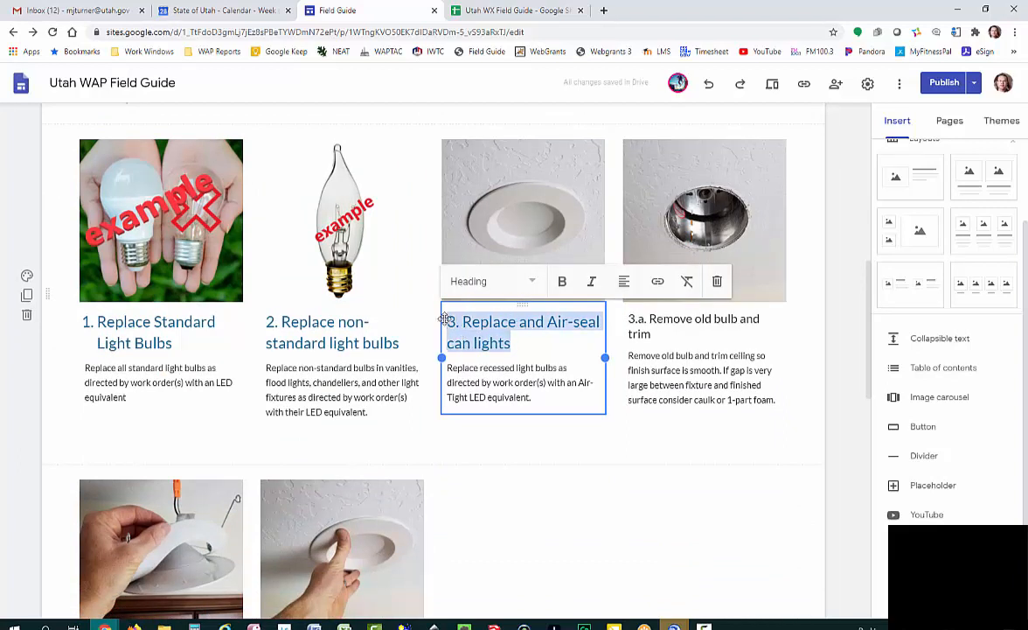
{"action": "left_click", "coordinate": [531, 282]}
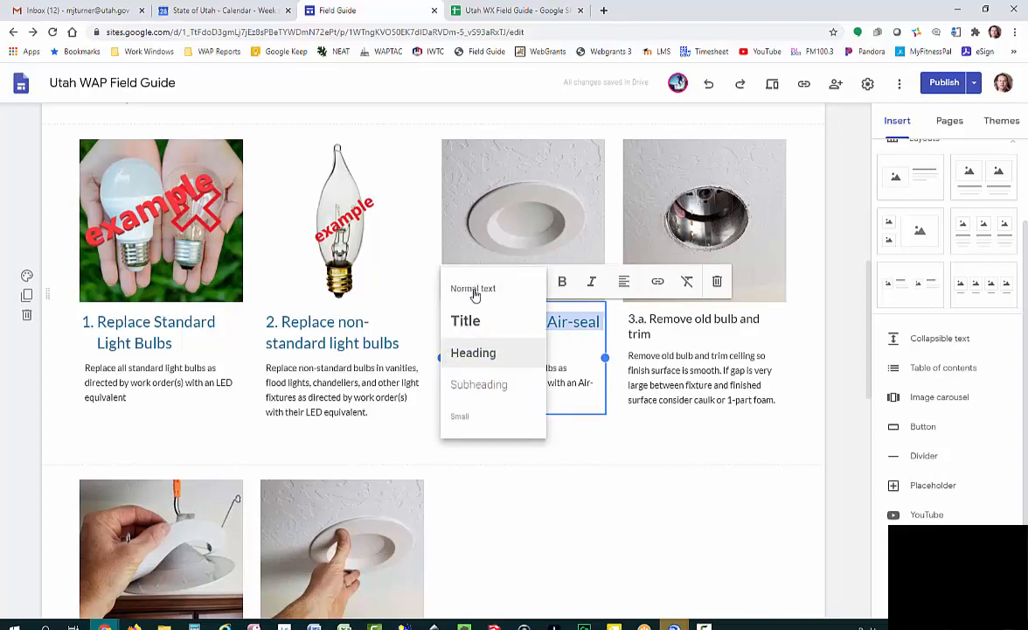
{"action": "left_click", "coordinate": [503, 385]}
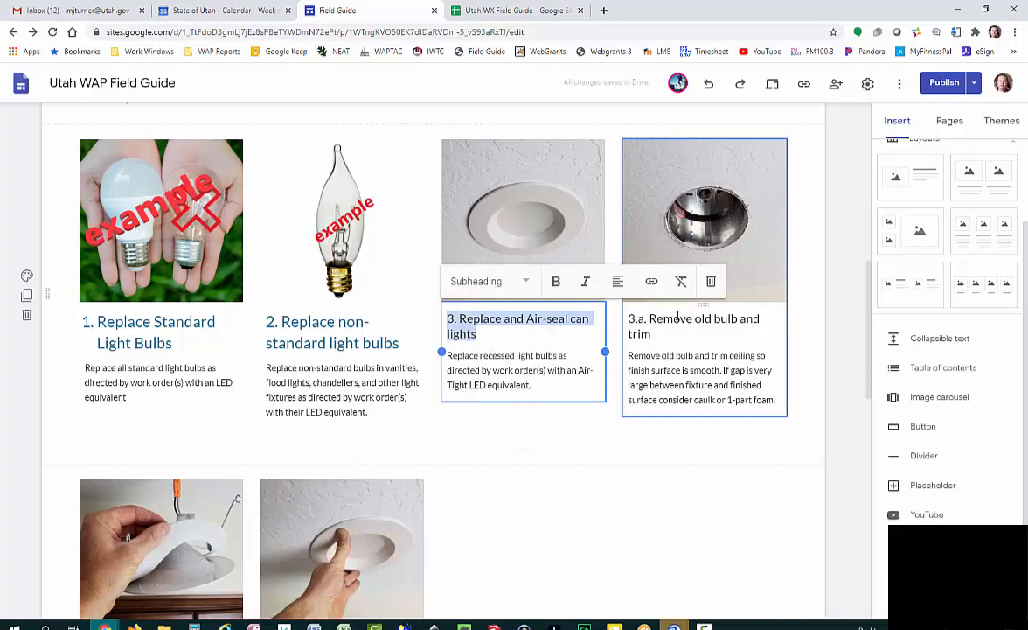
Set the "3. Replace and Air-seal can lights" title back to the Heading style
{"action": "left_click", "coordinate": [501, 336]}
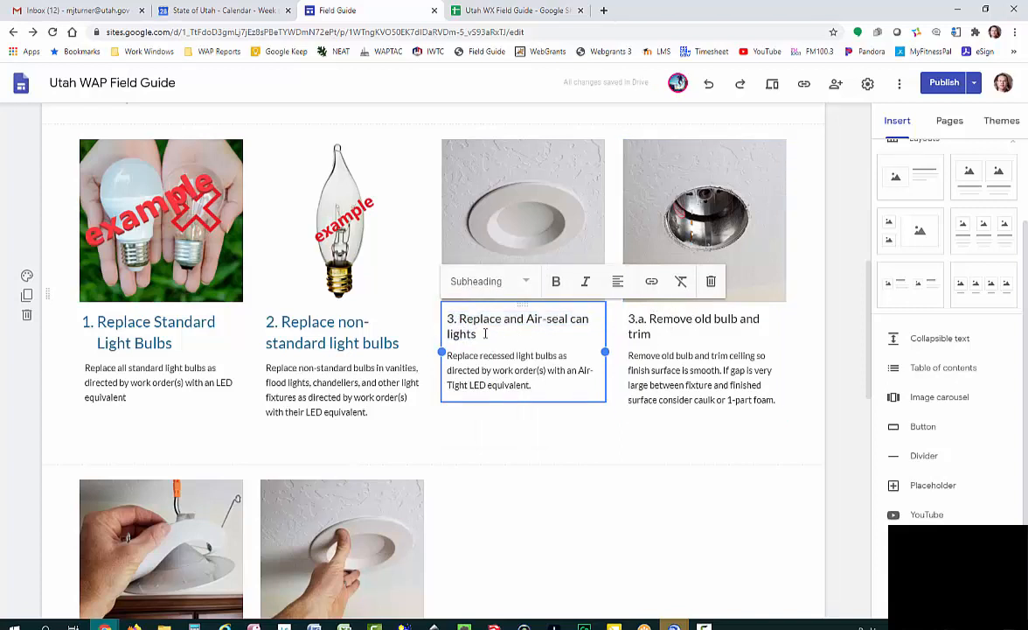
{"action": "left_click_drag", "start_coordinate": [486, 333], "coordinate": [428, 320]}
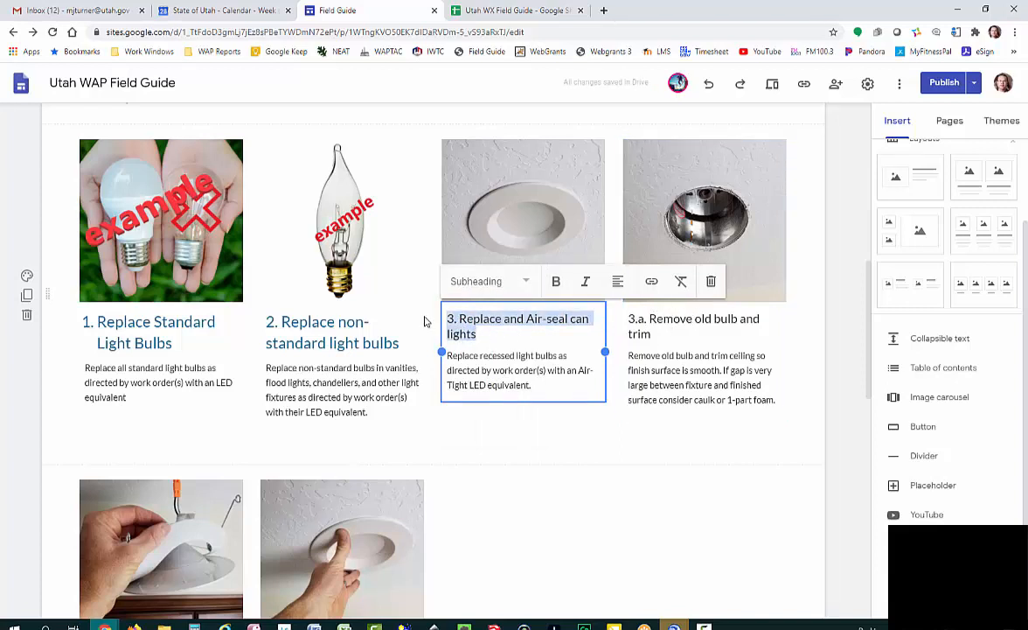
{"action": "left_click", "coordinate": [526, 281]}
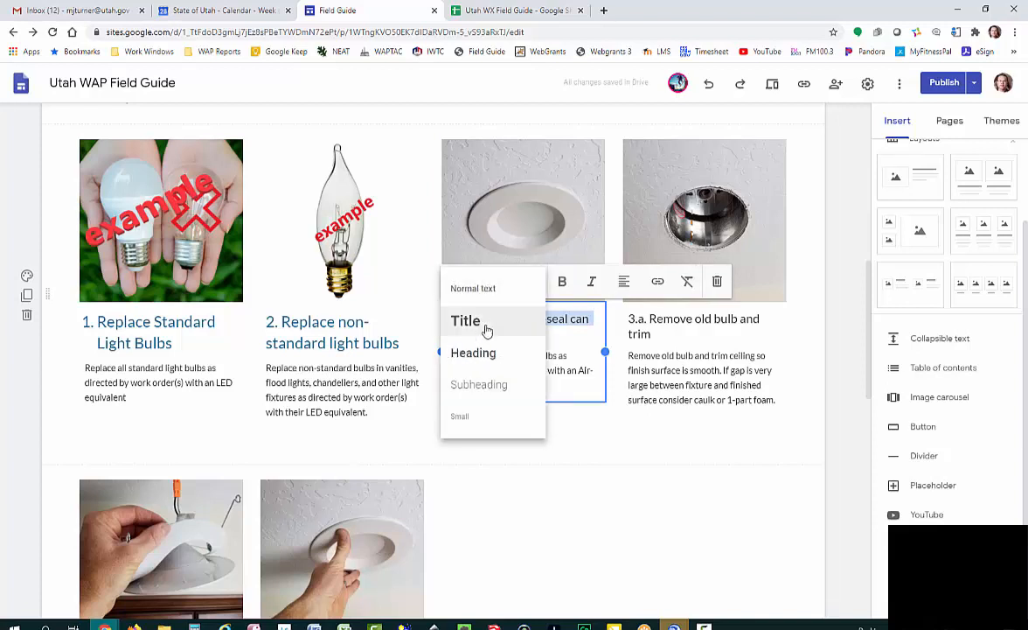
{"action": "left_click", "coordinate": [471, 354]}
Check the text style of the "3.a. Remove old bulb and trim" title
{"action": "left_click", "coordinate": [645, 340]}
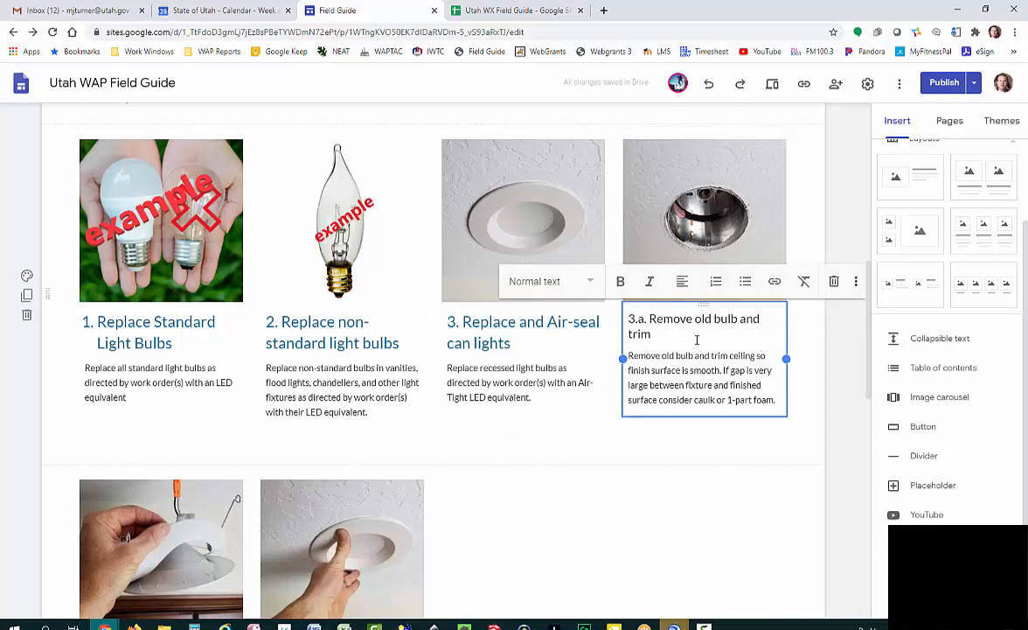
{"action": "key", "text": "ctrl+a"}
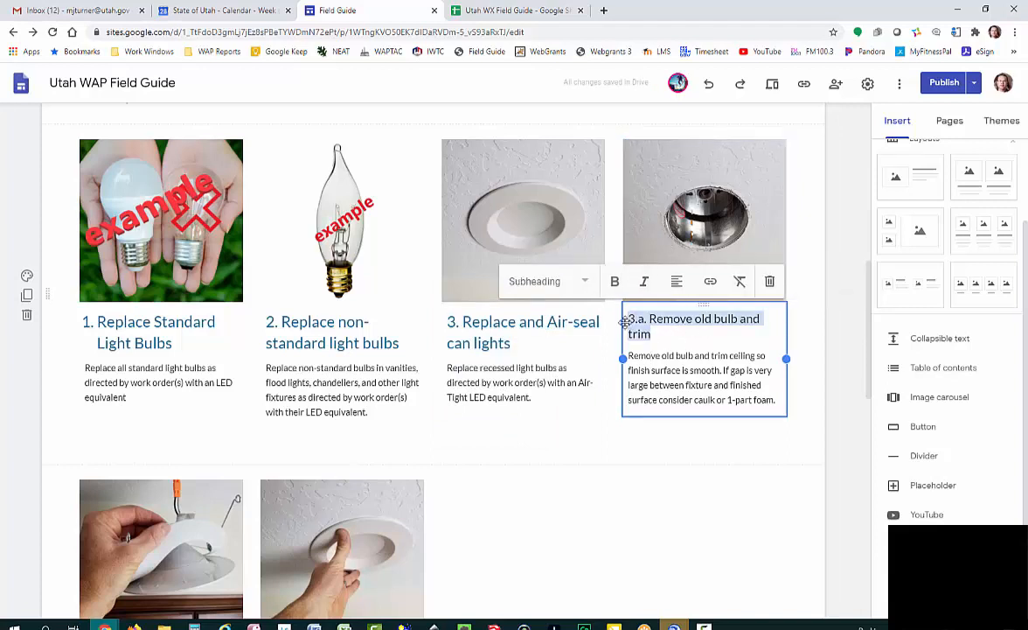
{"action": "left_click", "coordinate": [551, 491]}
Examine how the Steps section arranges main steps and sub-steps across its two rows above the Standards section
{"action": "scroll", "coordinate": [601, 508], "scroll_direction": "down", "scroll_amount": 1}
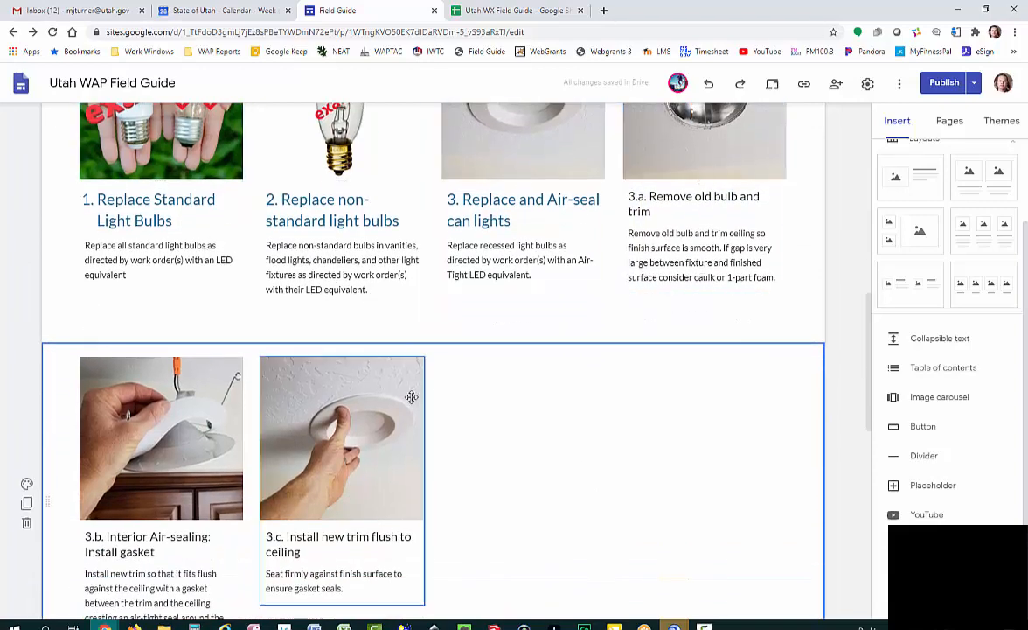
{"action": "scroll", "coordinate": [408, 395], "scroll_direction": "down", "scroll_amount": 1}
{"action": "scroll", "coordinate": [417, 352], "scroll_direction": "up", "scroll_amount": 1}
{"action": "scroll", "coordinate": [368, 444], "scroll_direction": "down", "scroll_amount": 3}
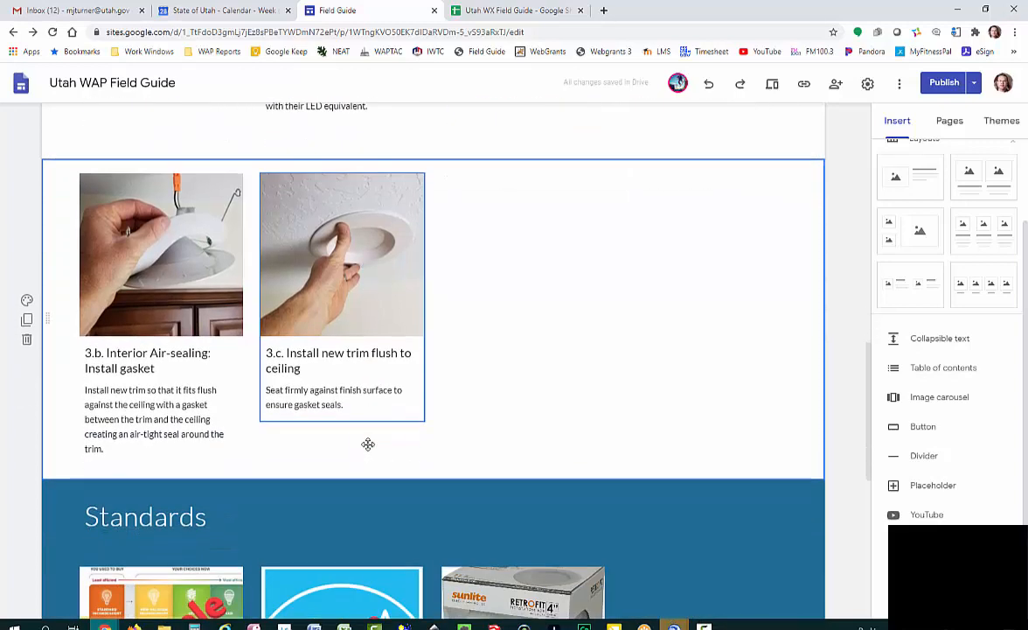
{"action": "scroll", "coordinate": [368, 446], "scroll_direction": "up", "scroll_amount": 5}
{"action": "scroll", "coordinate": [368, 448], "scroll_direction": "up", "scroll_amount": 3}
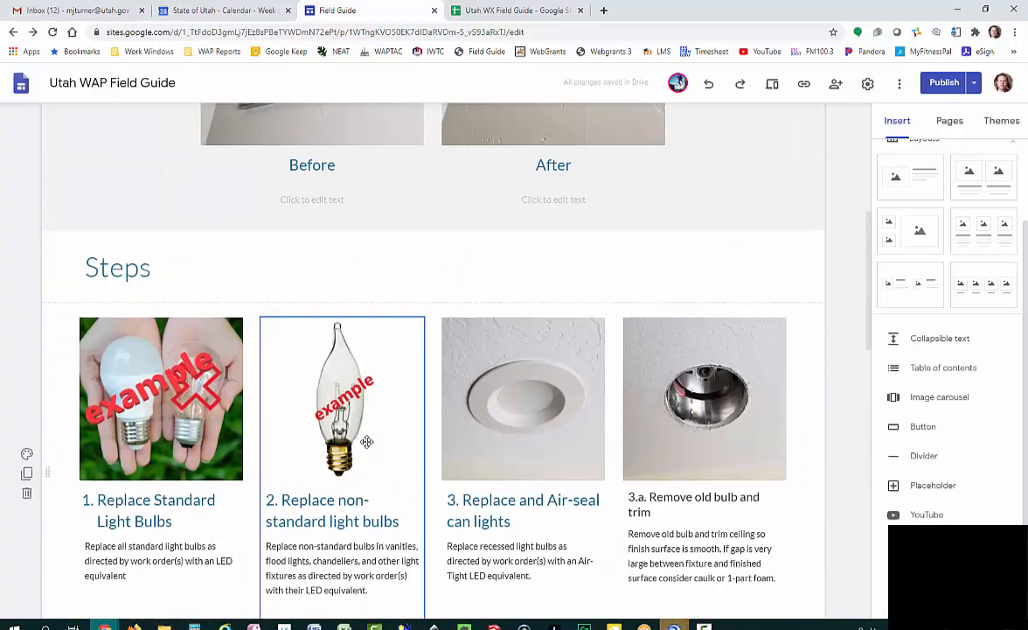
{"action": "scroll", "coordinate": [371, 306], "scroll_direction": "down", "scroll_amount": 1}
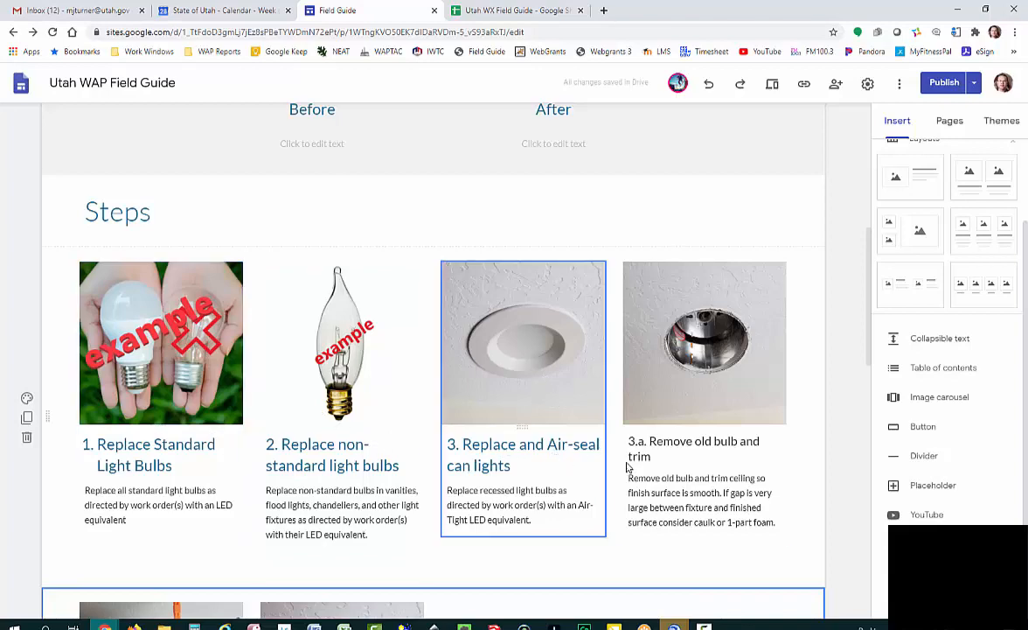
{"action": "scroll", "coordinate": [626, 464], "scroll_direction": "down", "scroll_amount": 4}
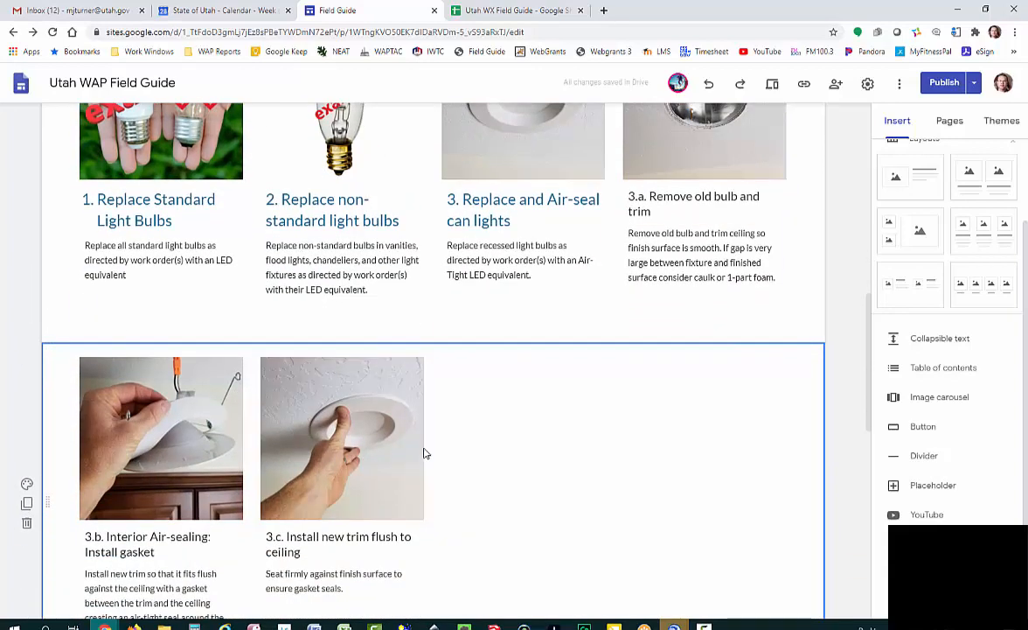
{"action": "scroll", "coordinate": [425, 453], "scroll_direction": "down", "scroll_amount": 3}
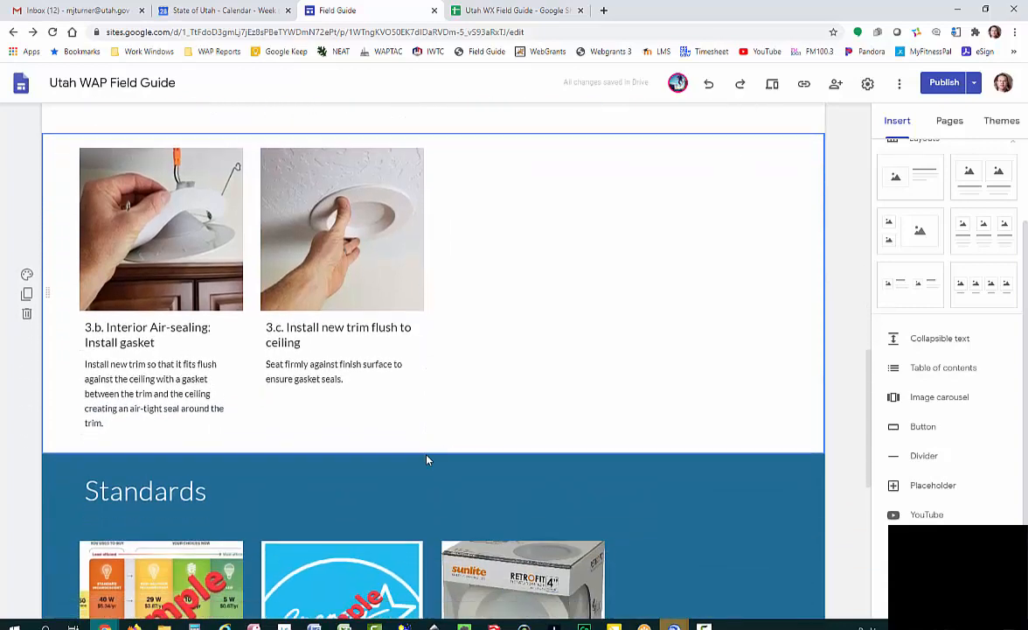
{"action": "scroll", "coordinate": [427, 459], "scroll_direction": "down", "scroll_amount": 2}
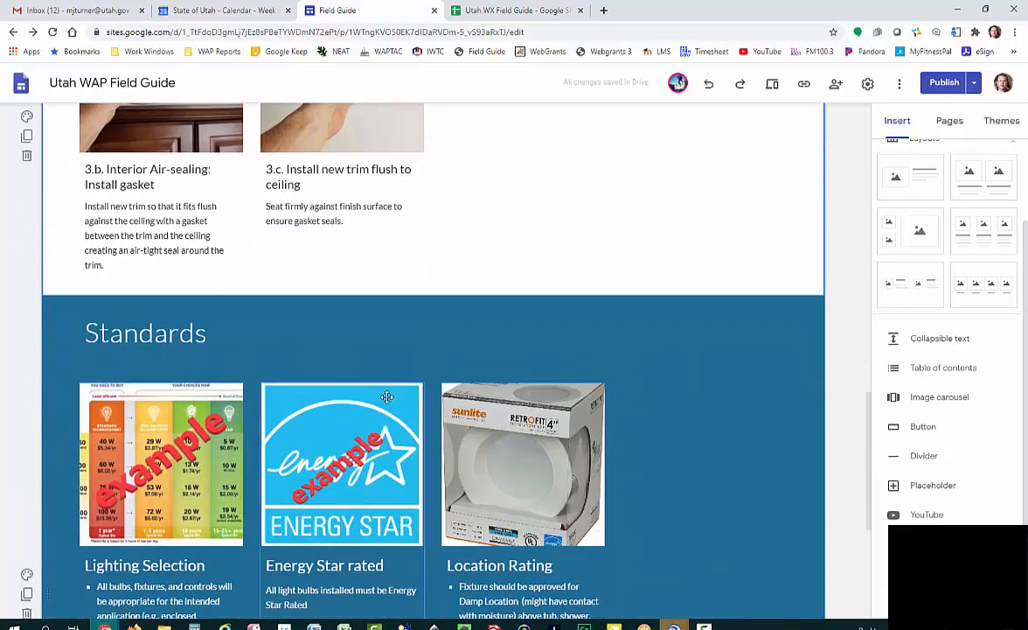
{"action": "scroll", "coordinate": [387, 396], "scroll_direction": "up", "scroll_amount": 5}
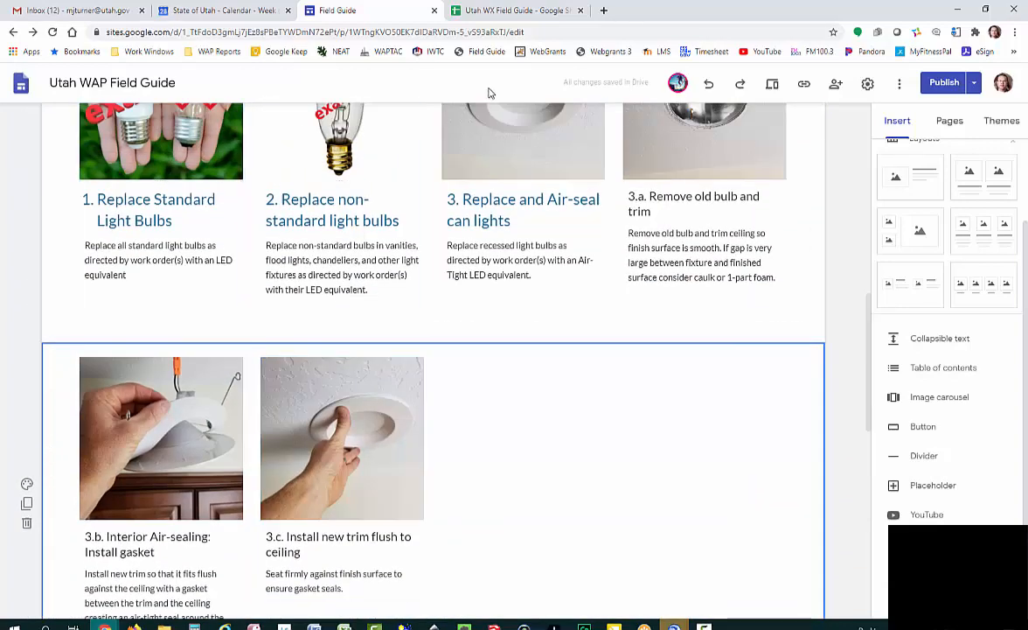
Open the Air seal Basement or Crawl Walls page of the field guide and look over its Steps and Standards placeholders
{"action": "scroll", "coordinate": [42, 227], "scroll_direction": "up", "scroll_amount": 3}
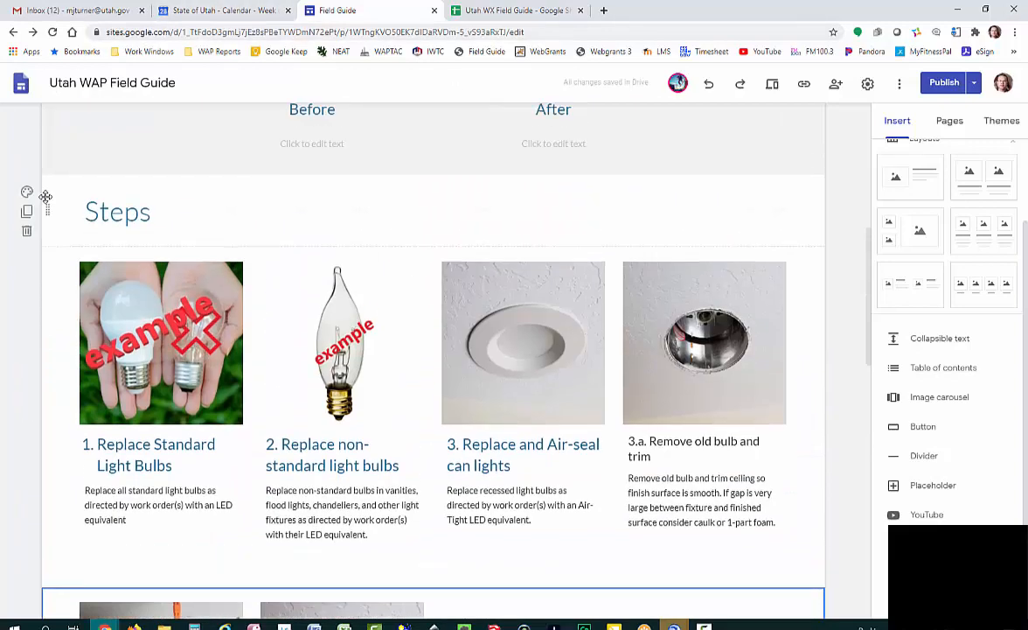
{"action": "scroll", "coordinate": [21, 131], "scroll_direction": "up", "scroll_amount": 5}
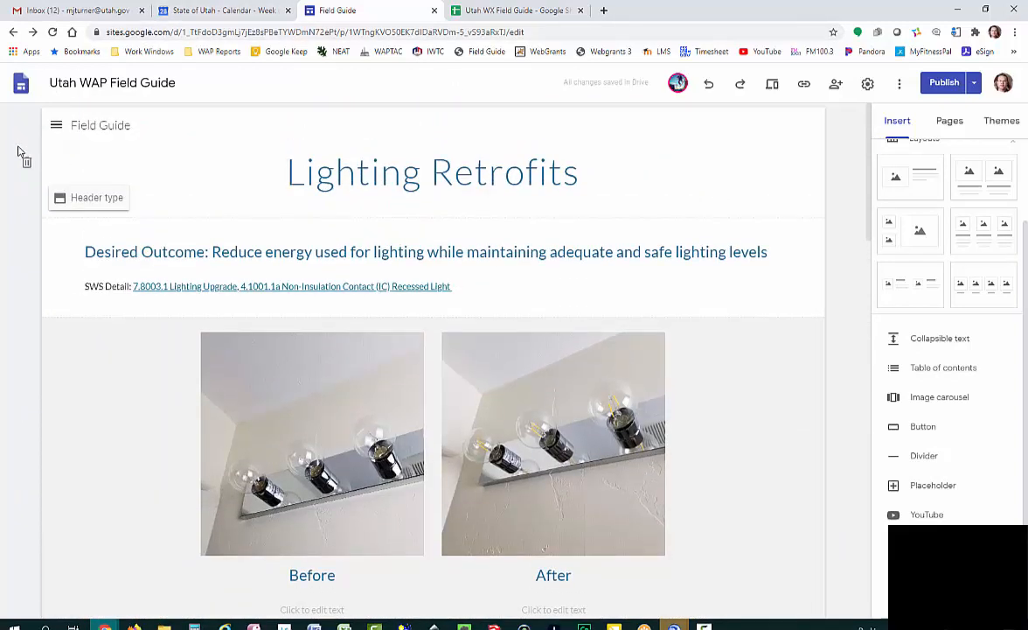
{"action": "left_click", "coordinate": [56, 127]}
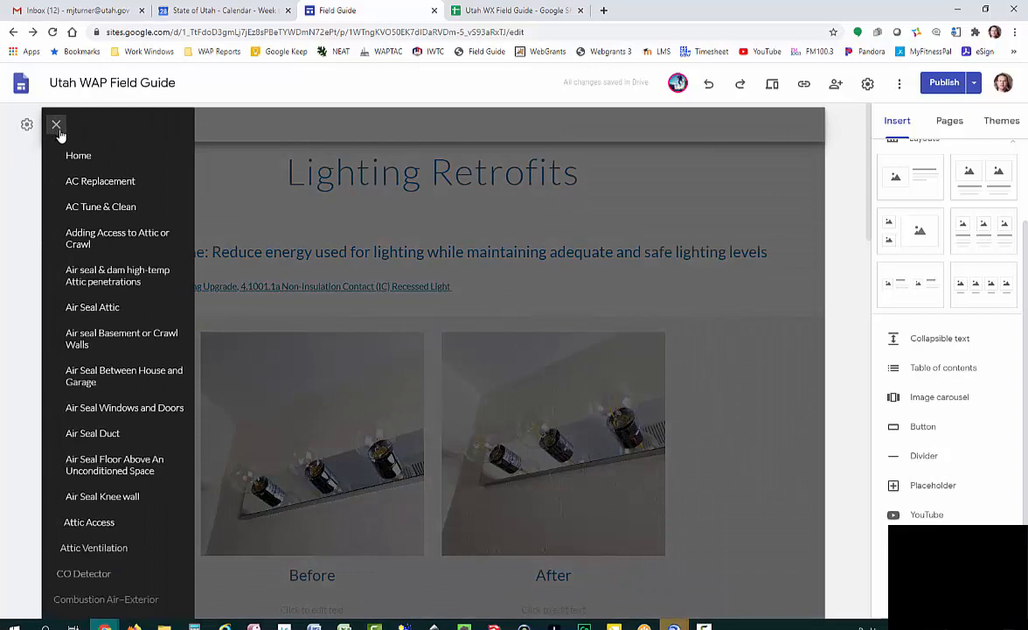
{"action": "left_click", "coordinate": [516, 10]}
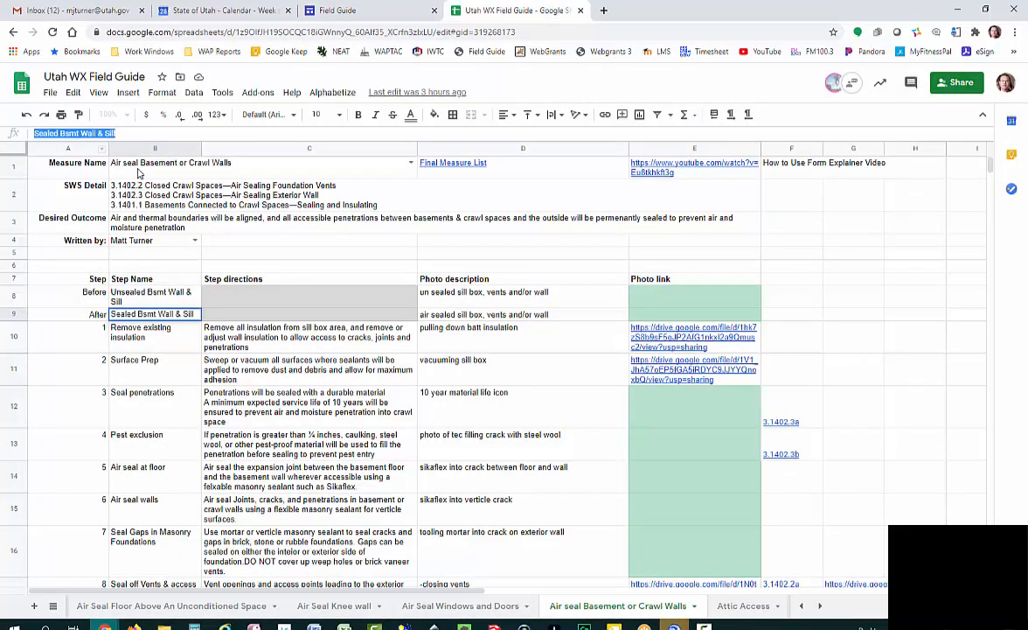
{"action": "left_click", "coordinate": [339, 10]}
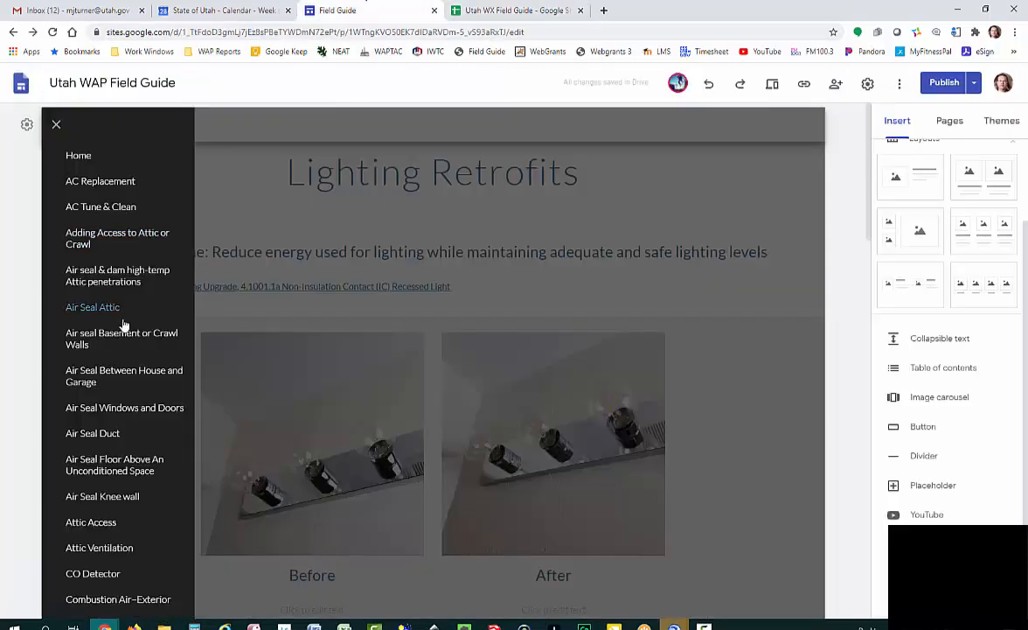
{"action": "left_click", "coordinate": [115, 344]}
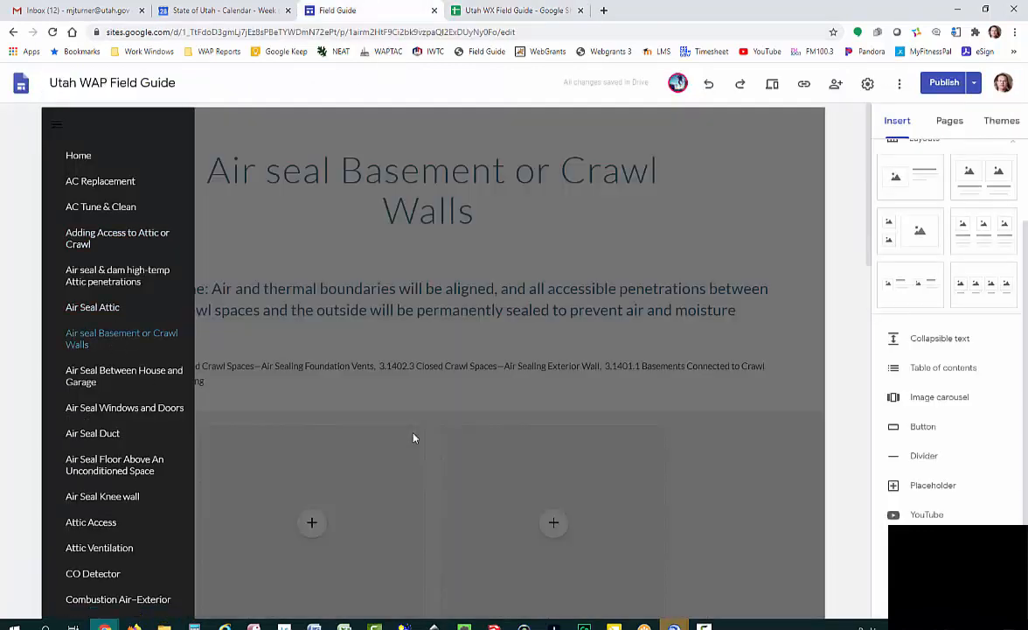
{"action": "scroll", "coordinate": [468, 376], "scroll_direction": "down", "scroll_amount": 4}
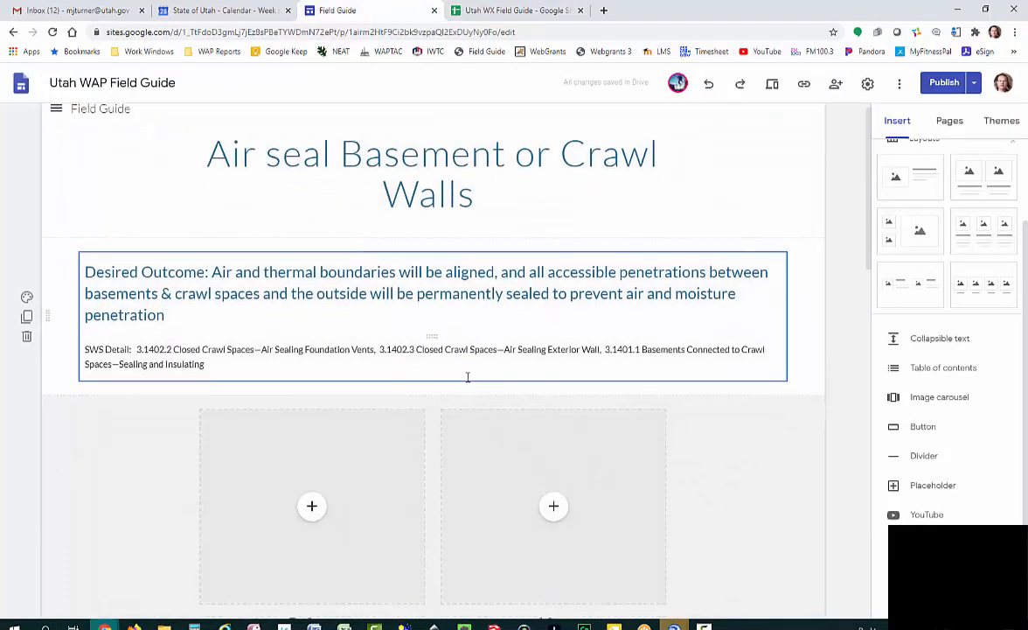
{"action": "scroll", "coordinate": [467, 376], "scroll_direction": "down", "scroll_amount": 3}
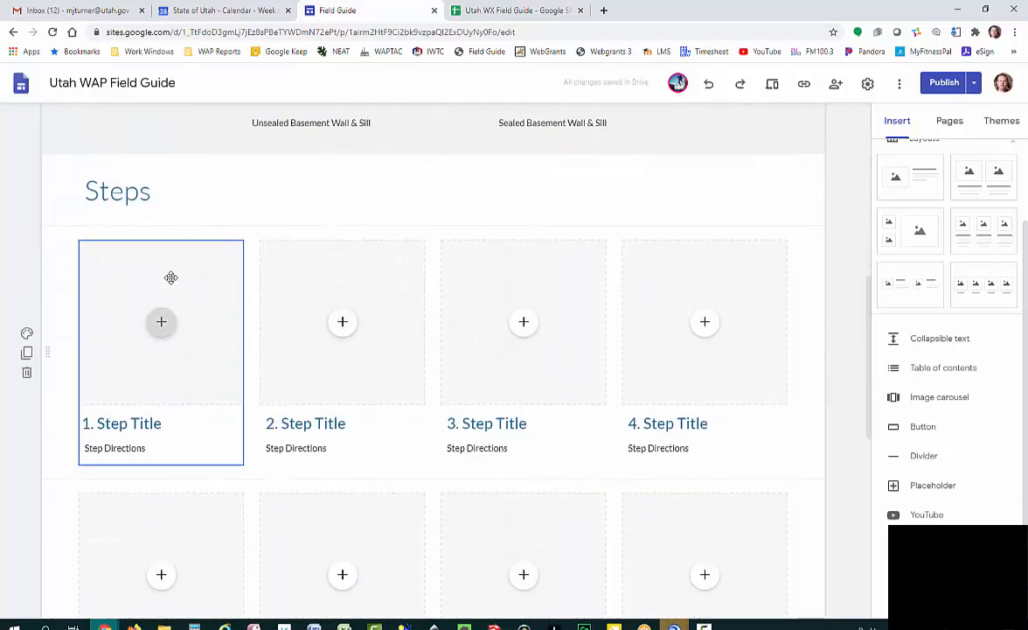
{"action": "scroll", "coordinate": [261, 403], "scroll_direction": "down", "scroll_amount": 7}
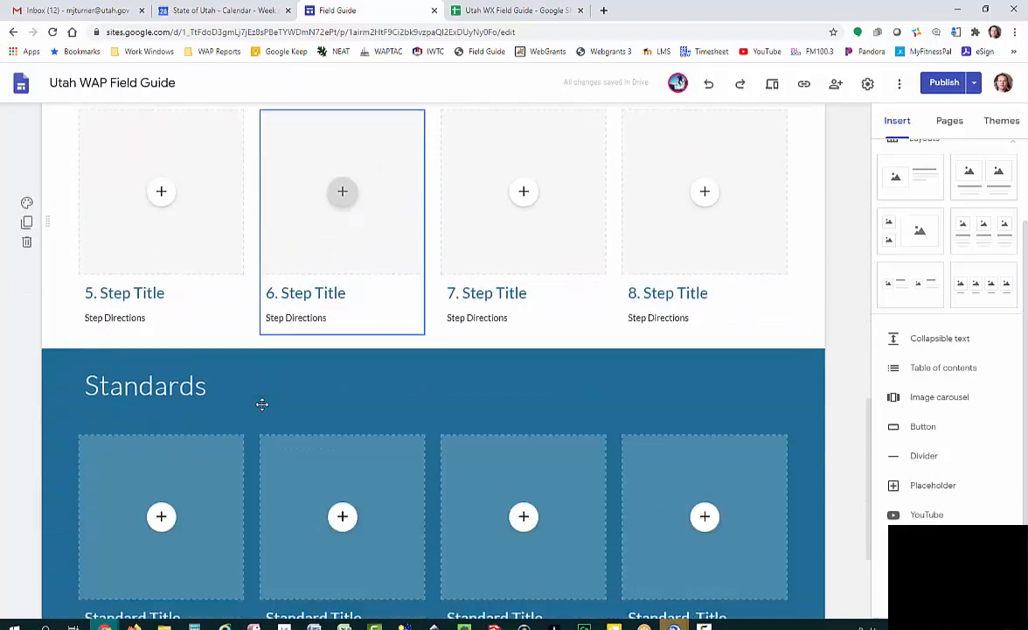
Switch to the Utah WX Field Guide spreadsheet and review its steps from Remove existing insulation through Worst Case Draft Test
{"action": "left_click", "coordinate": [545, 11]}
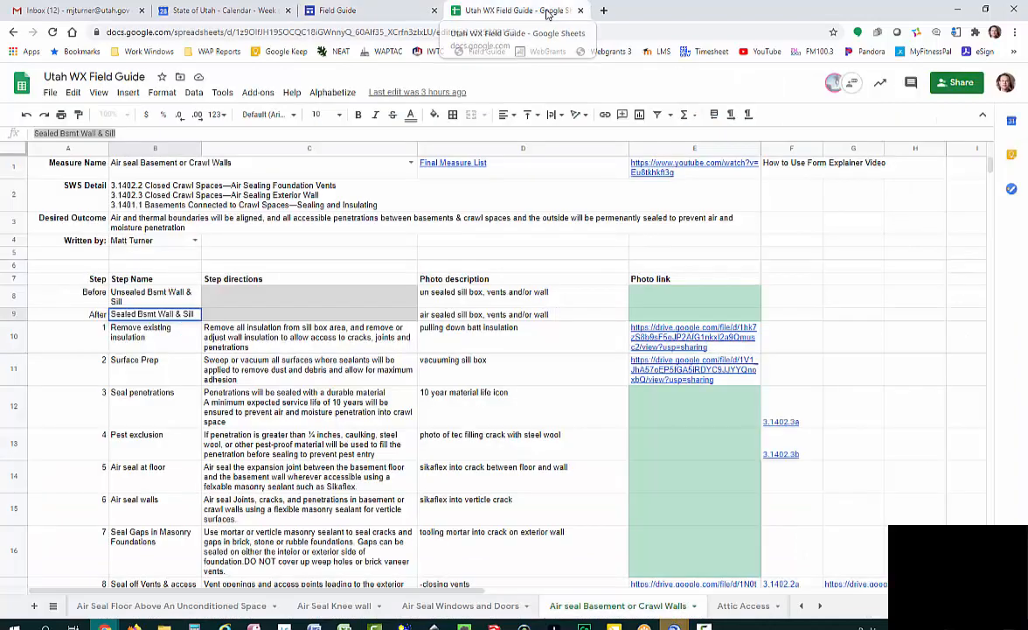
{"action": "left_click", "coordinate": [149, 343]}
{"action": "scroll", "coordinate": [217, 343], "scroll_direction": "down", "scroll_amount": 1}
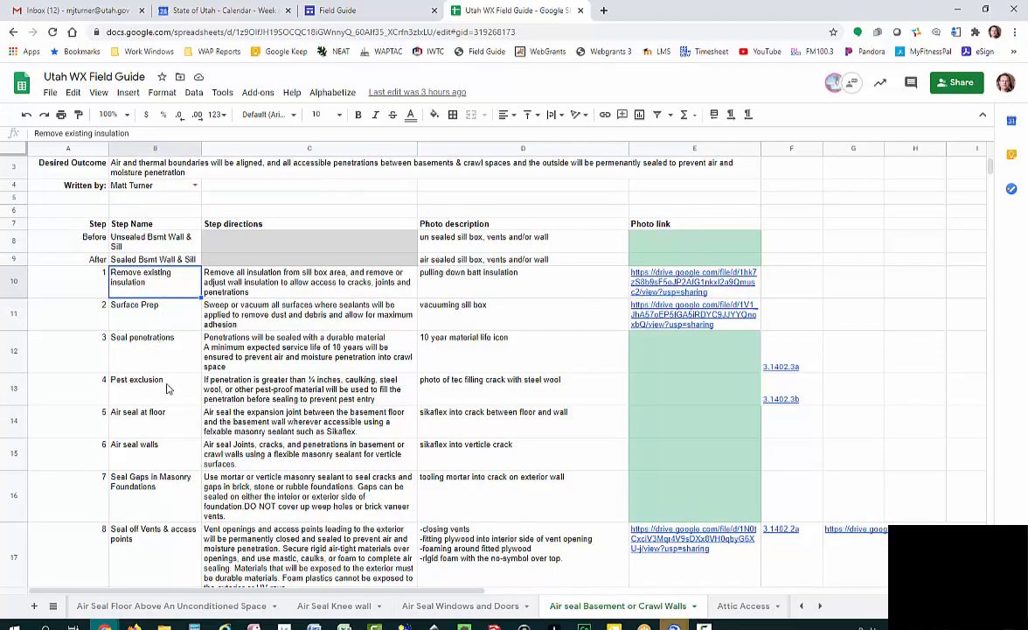
{"action": "scroll", "coordinate": [168, 388], "scroll_direction": "down", "scroll_amount": 1}
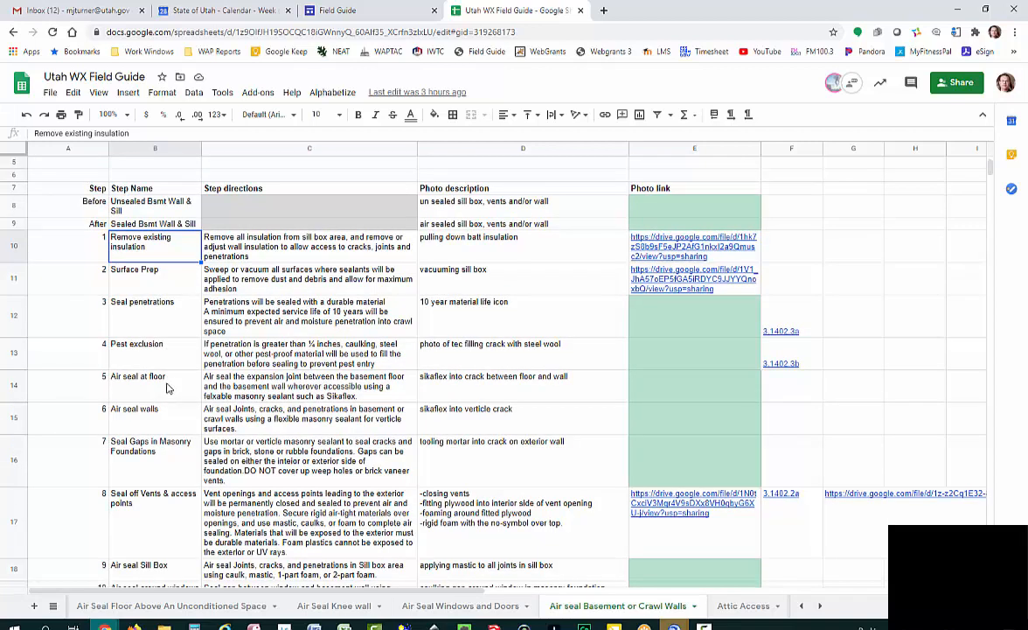
{"action": "left_click", "coordinate": [169, 348]}
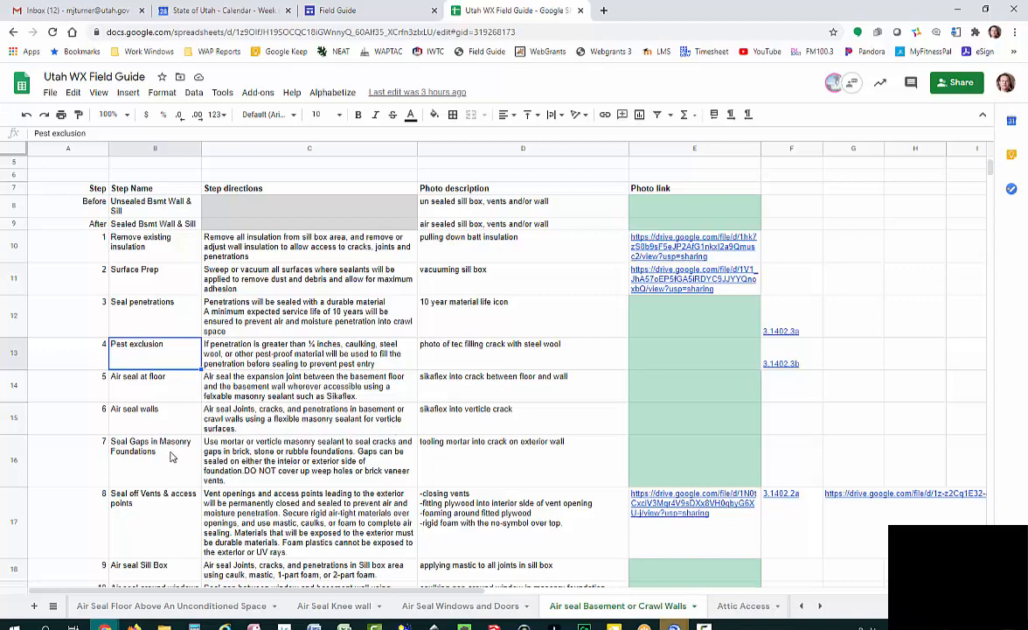
{"action": "scroll", "coordinate": [174, 463], "scroll_direction": "down", "scroll_amount": 2}
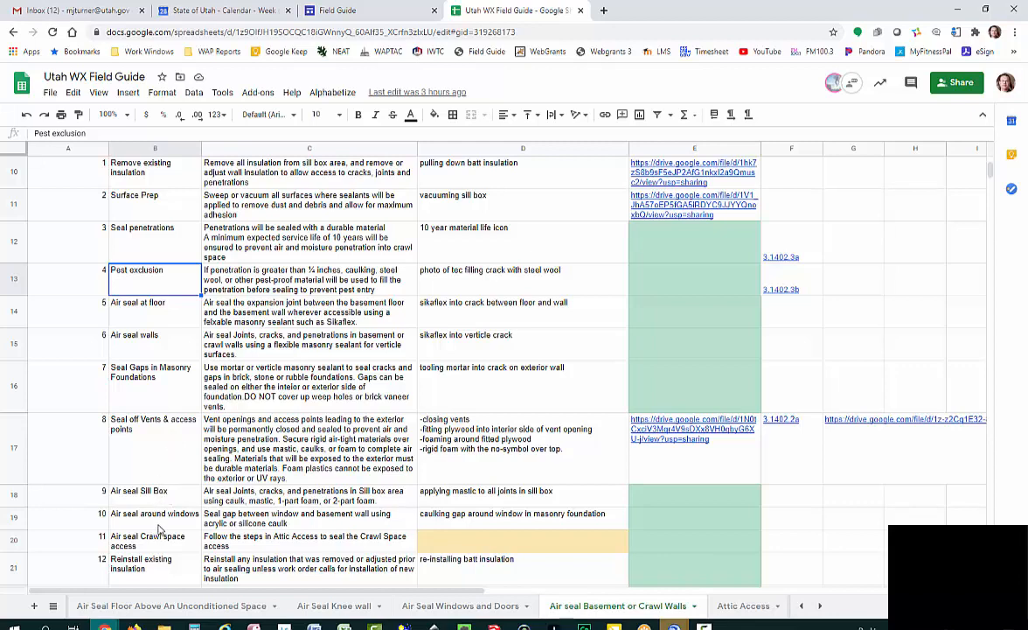
{"action": "scroll", "coordinate": [172, 528], "scroll_direction": "down", "scroll_amount": 1}
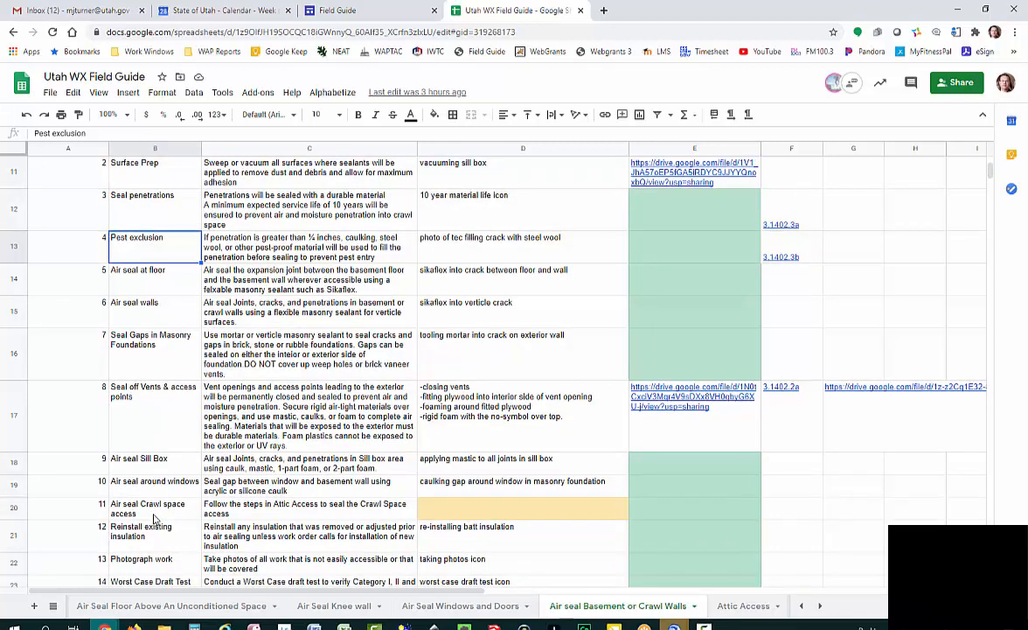
{"action": "scroll", "coordinate": [153, 520], "scroll_direction": "down", "scroll_amount": 1}
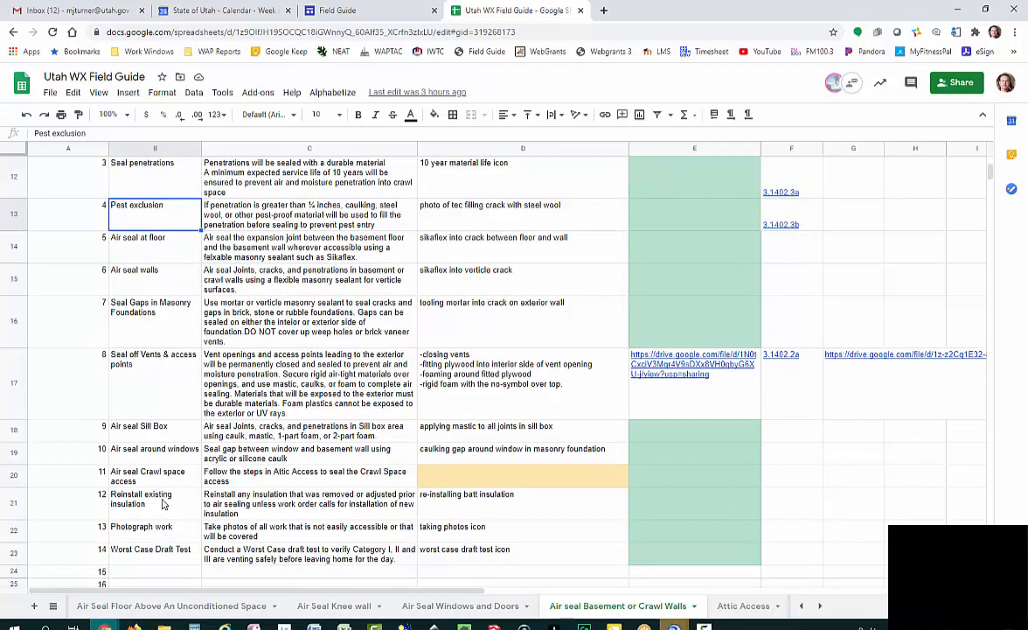
{"action": "scroll", "coordinate": [165, 533], "scroll_direction": "down", "scroll_amount": 1}
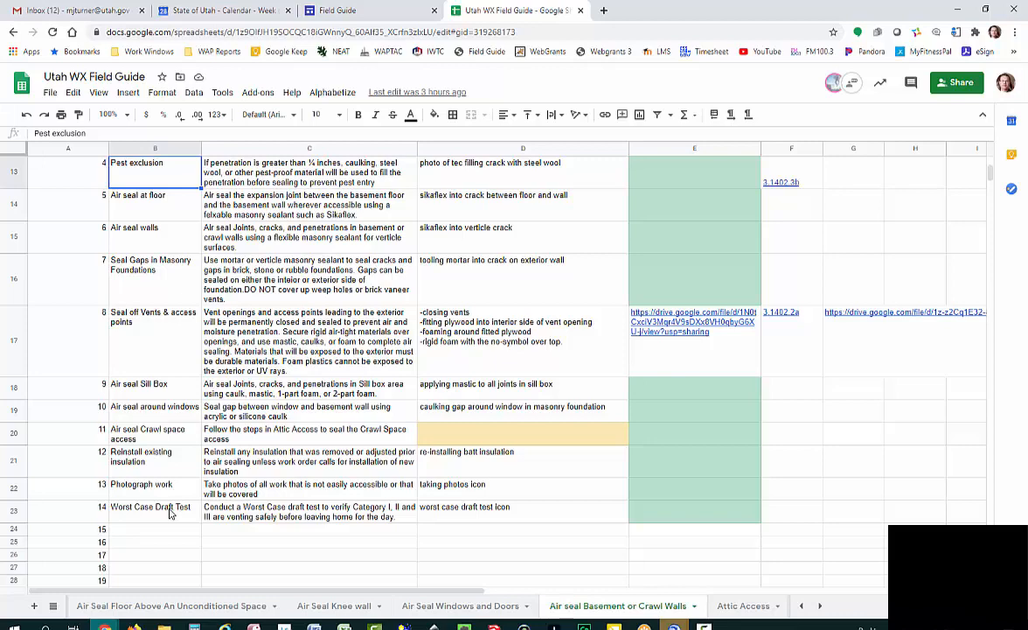
{"action": "scroll", "coordinate": [171, 514], "scroll_direction": "up", "scroll_amount": 1}
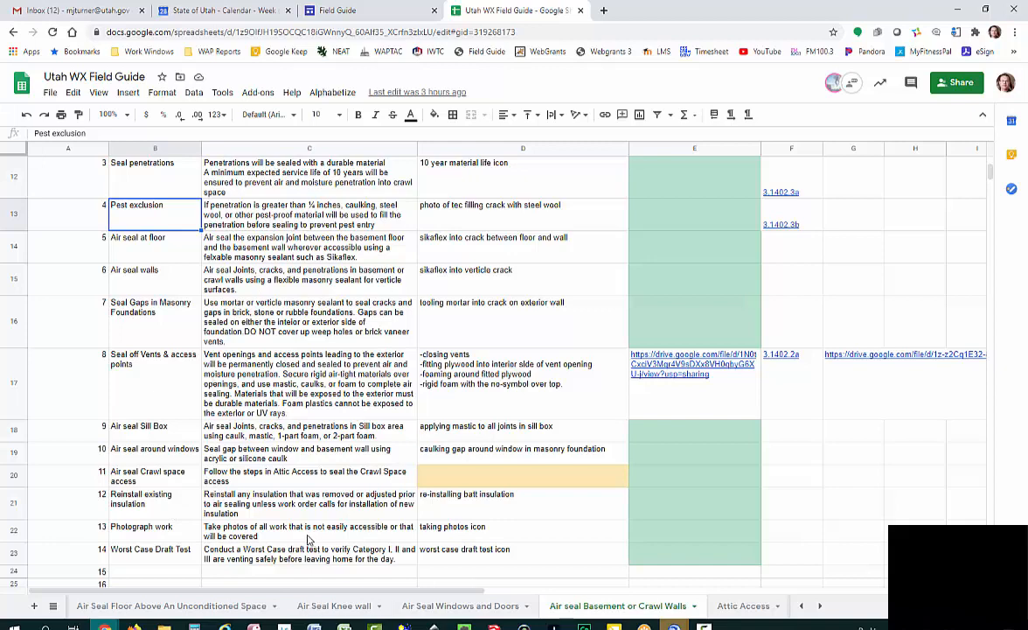
{"action": "scroll", "coordinate": [316, 544], "scroll_direction": "up", "scroll_amount": 3}
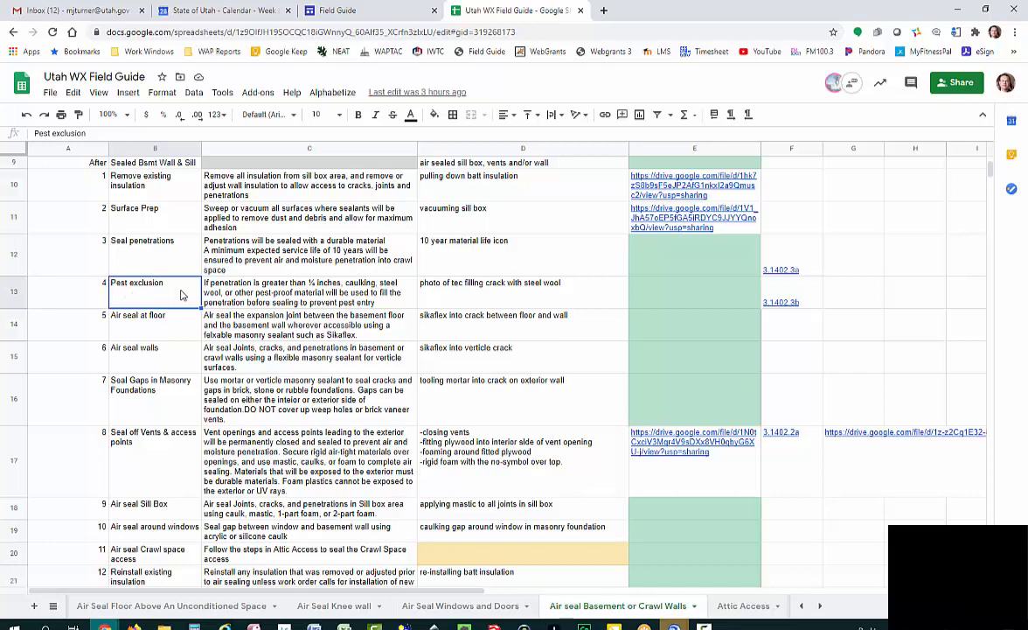
{"action": "scroll", "coordinate": [240, 303], "scroll_direction": "down", "scroll_amount": 5}
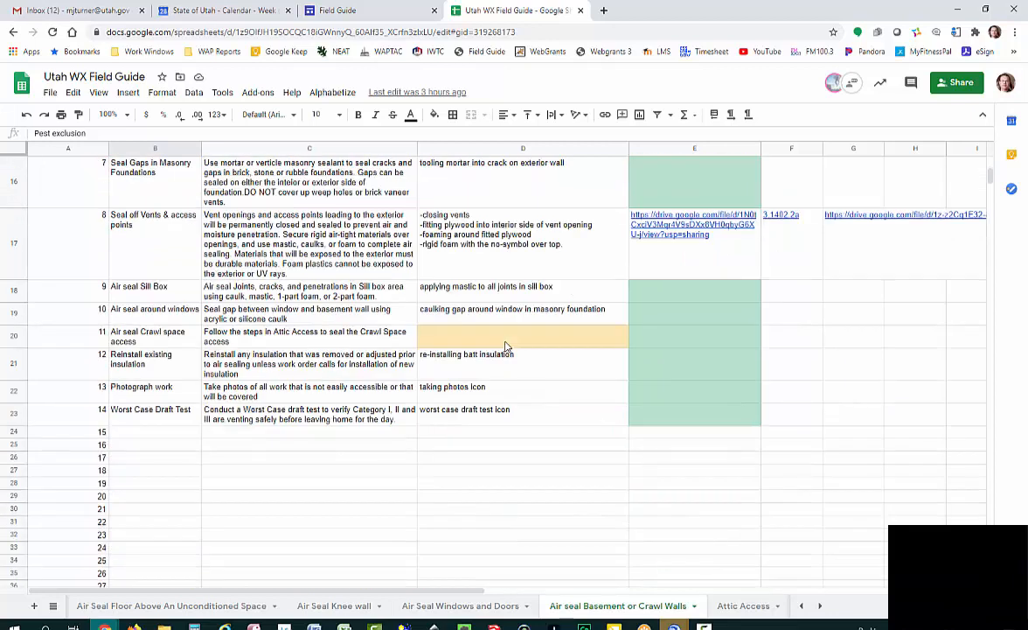
{"action": "scroll", "coordinate": [505, 342], "scroll_direction": "up", "scroll_amount": 6}
{"action": "scroll", "coordinate": [112, 158], "scroll_direction": "up", "scroll_amount": 1}
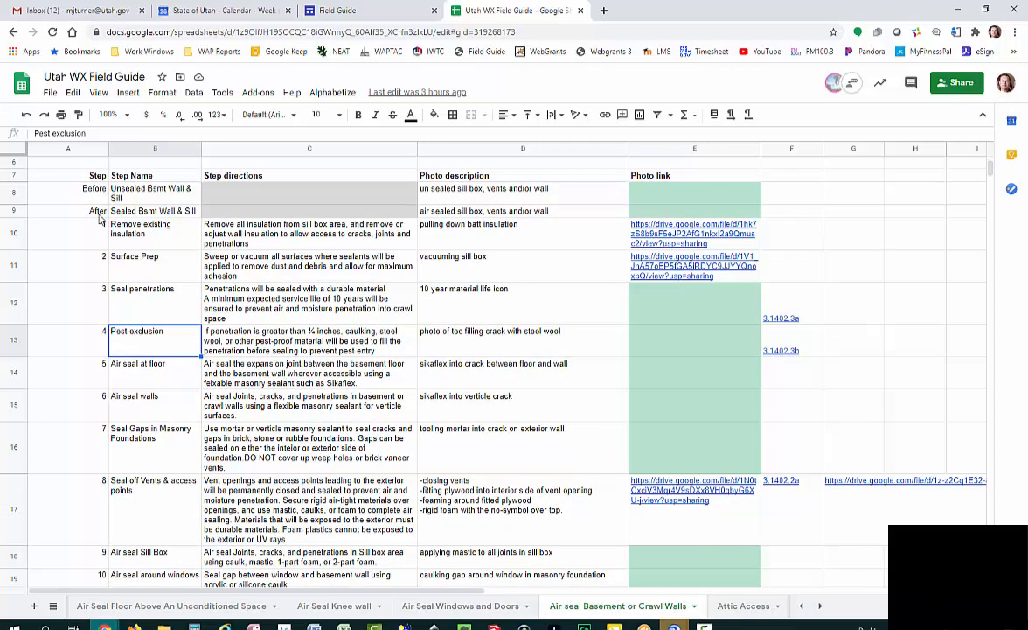
Move the entire Pest exclusion row down to row 25, below the Worst Case Draft Test step
{"action": "scroll", "coordinate": [125, 468], "scroll_direction": "down", "scroll_amount": 2}
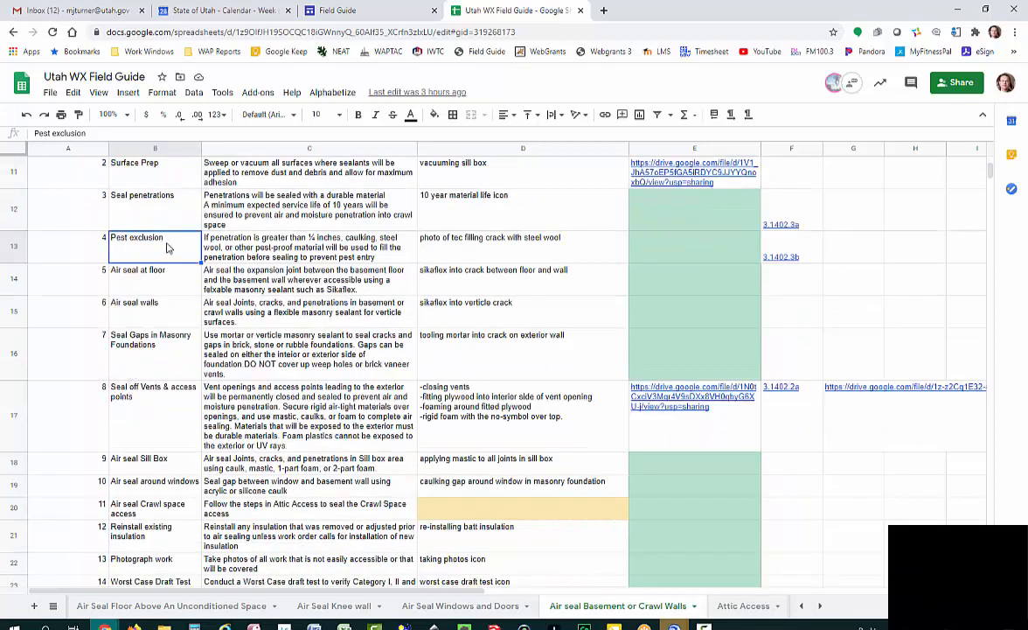
{"action": "scroll", "coordinate": [122, 231], "scroll_direction": "down", "scroll_amount": 1}
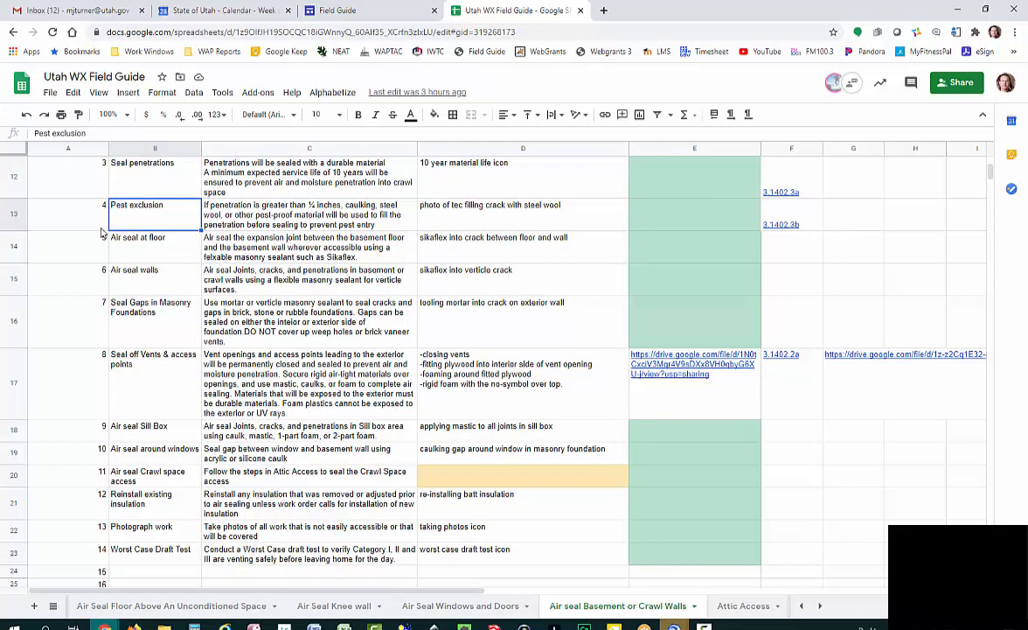
{"action": "scroll", "coordinate": [102, 245], "scroll_direction": "down", "scroll_amount": 1}
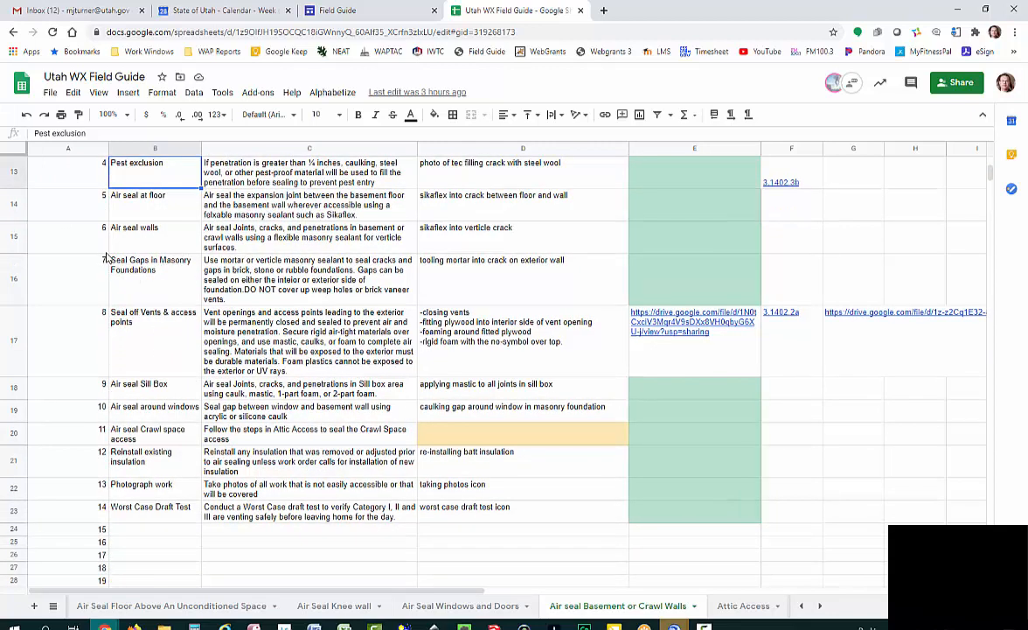
{"action": "left_click", "coordinate": [15, 177]}
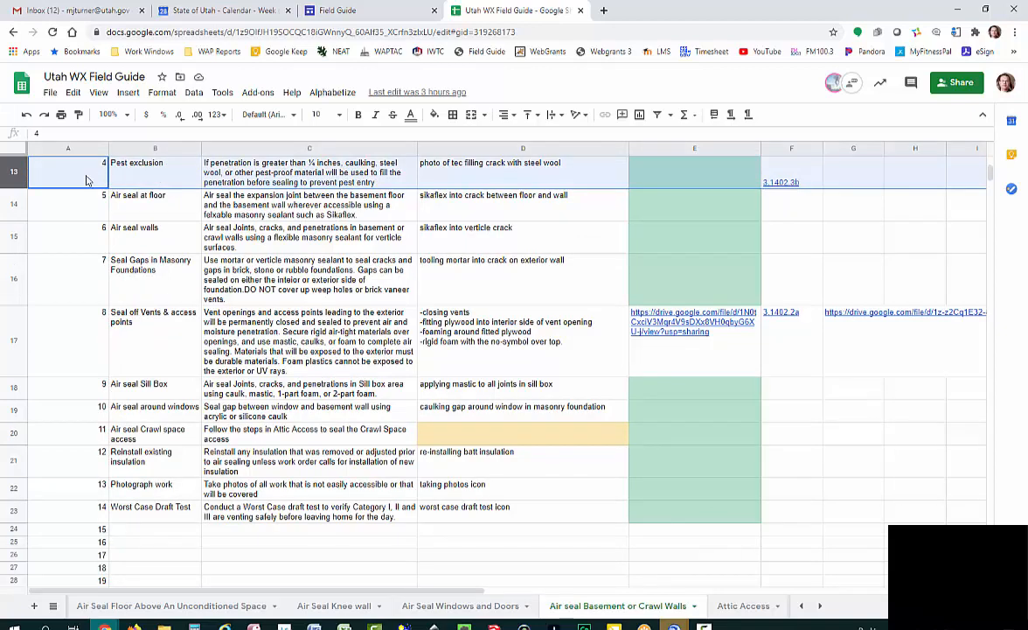
{"action": "scroll", "coordinate": [146, 192], "scroll_direction": "up", "scroll_amount": 1}
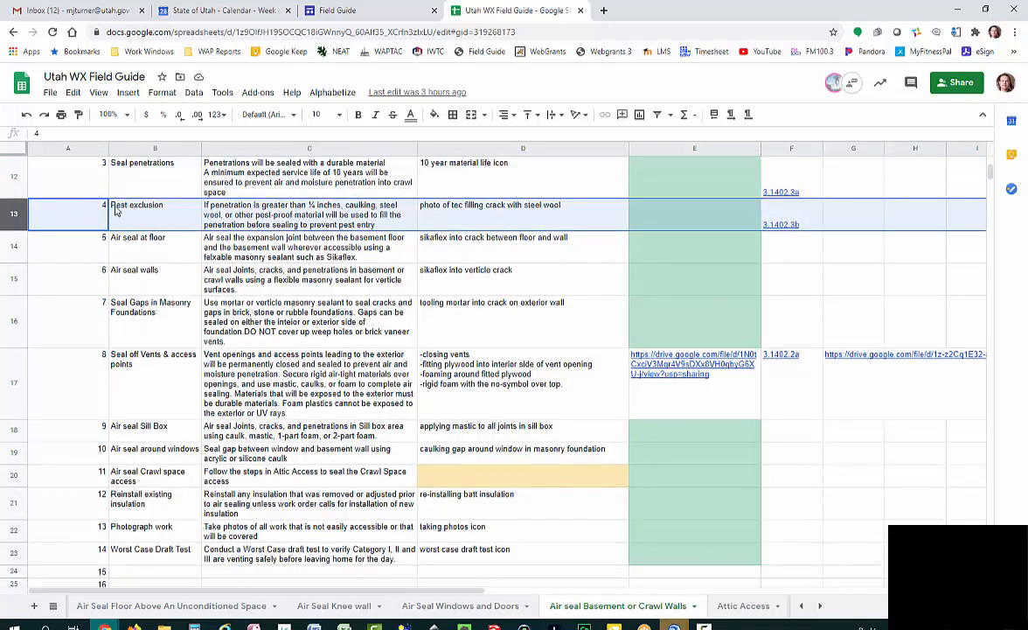
{"action": "scroll", "coordinate": [18, 209], "scroll_direction": "down", "scroll_amount": 1}
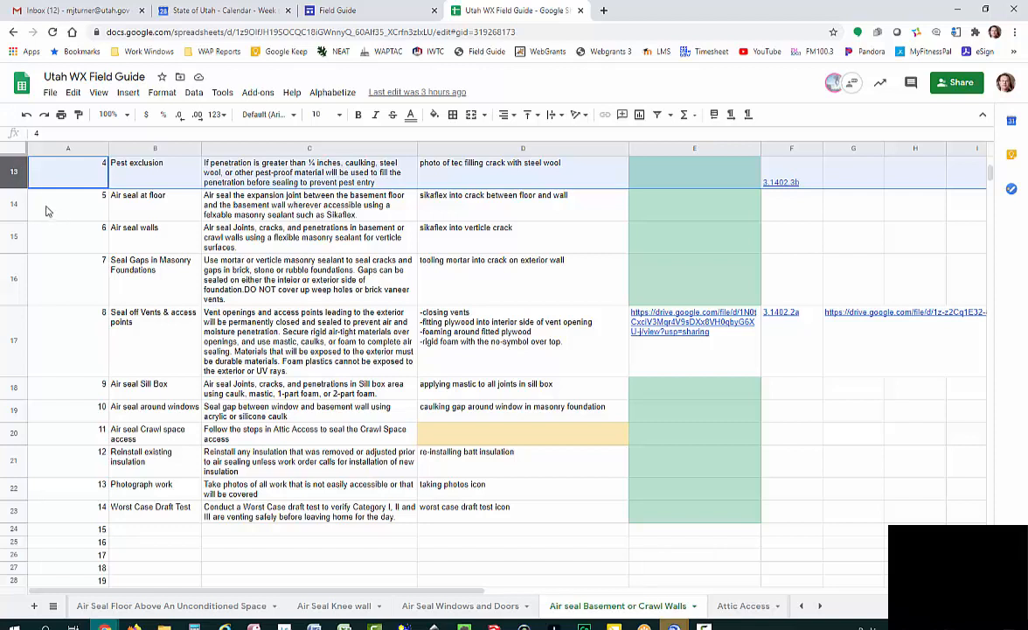
{"action": "left_click_drag", "start_coordinate": [13, 172], "coordinate": [9, 542]}
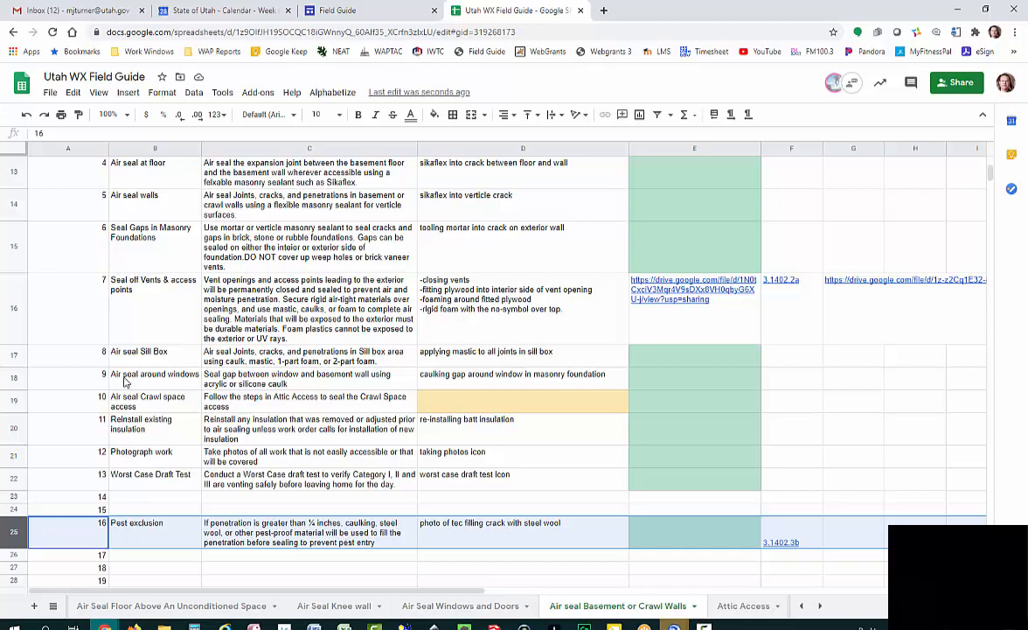
Undo the move of the Pest exclusion row
{"action": "scroll", "coordinate": [125, 381], "scroll_direction": "up", "scroll_amount": 3}
{"action": "scroll", "coordinate": [125, 382], "scroll_direction": "down", "scroll_amount": 3}
{"action": "key", "text": "ctrl+z"}
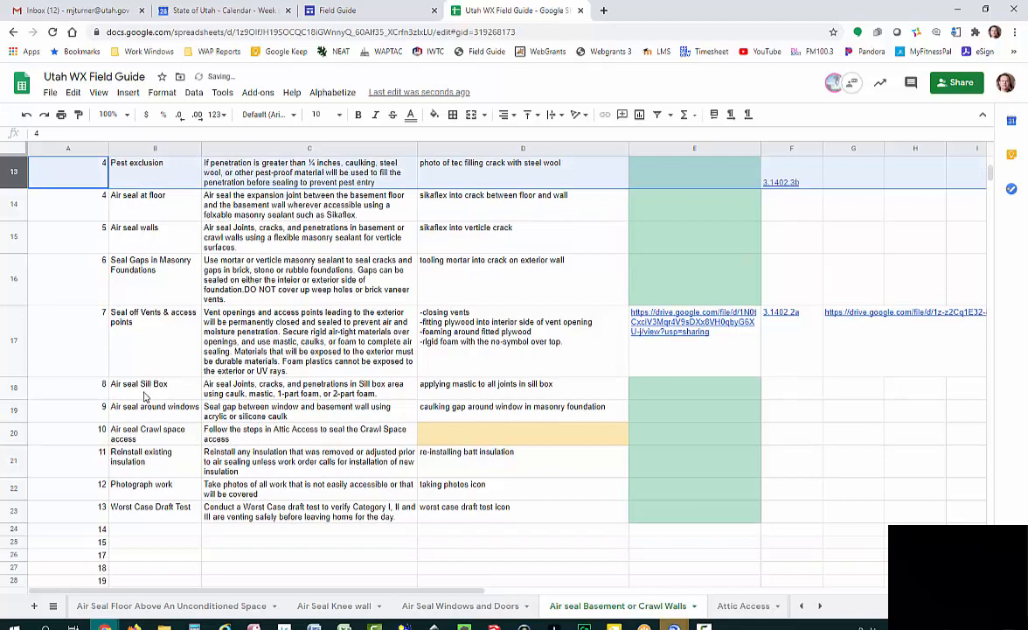
Copy the step 1 name from the spreadsheet and replace the field guide's first step title text with "Remove existing insulation", keeping its number
{"action": "scroll", "coordinate": [254, 314], "scroll_direction": "up", "scroll_amount": 5}
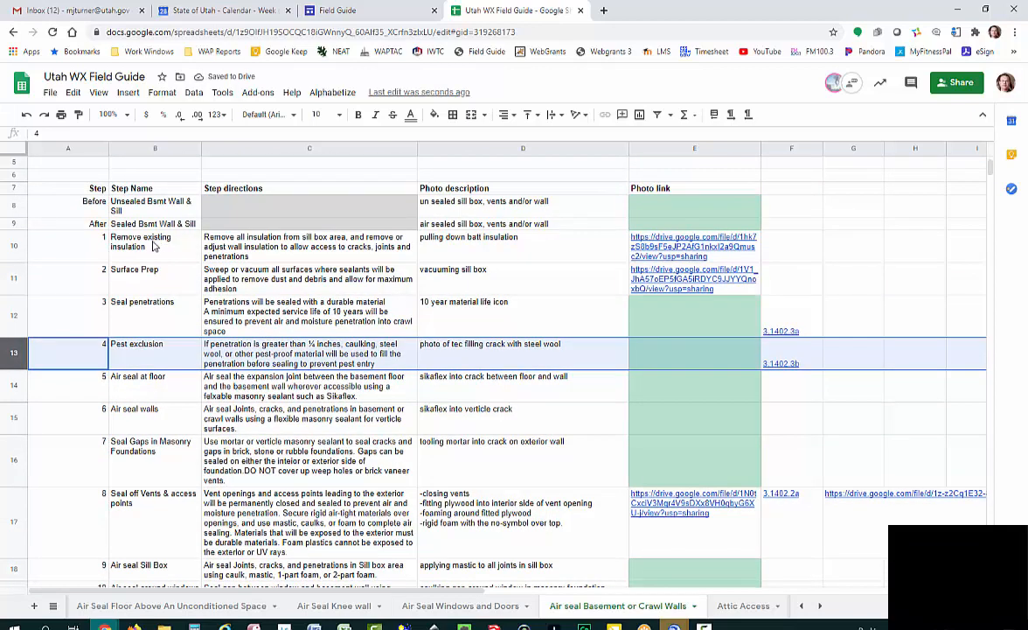
{"action": "left_click", "coordinate": [157, 249]}
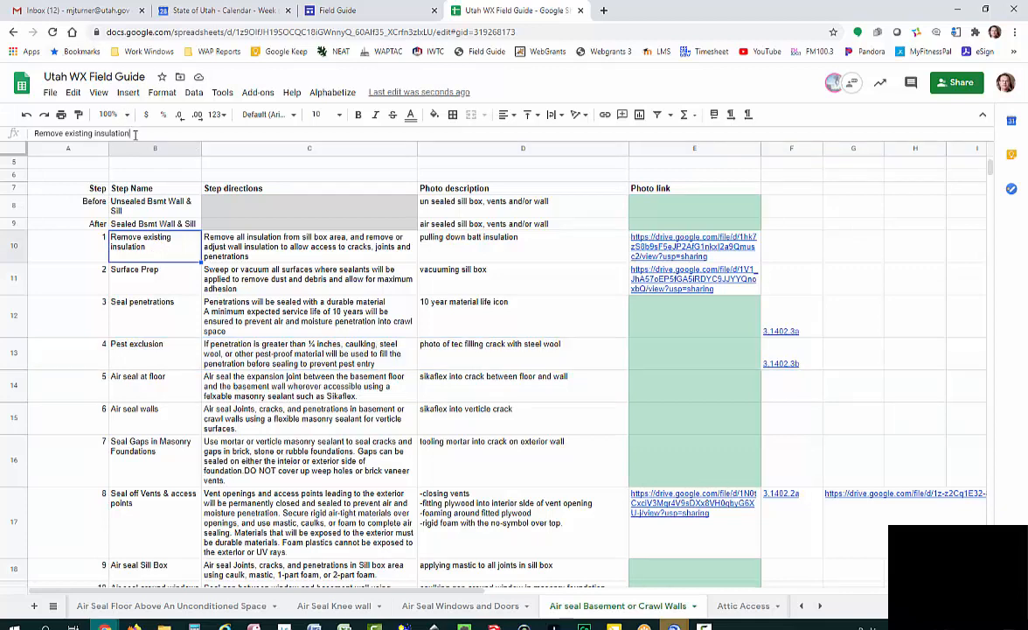
{"action": "left_click_drag", "start_coordinate": [129, 132], "coordinate": [21, 129]}
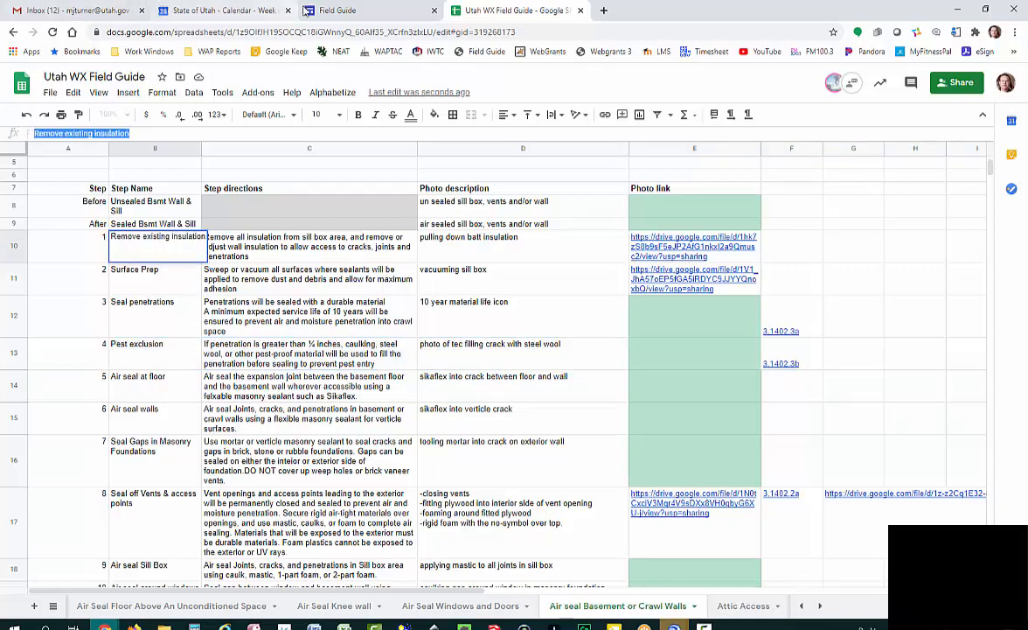
{"action": "left_click", "coordinate": [337, 10]}
{"action": "scroll", "coordinate": [249, 314], "scroll_direction": "up", "scroll_amount": 2}
{"action": "scroll", "coordinate": [249, 308], "scroll_direction": "up", "scroll_amount": 4}
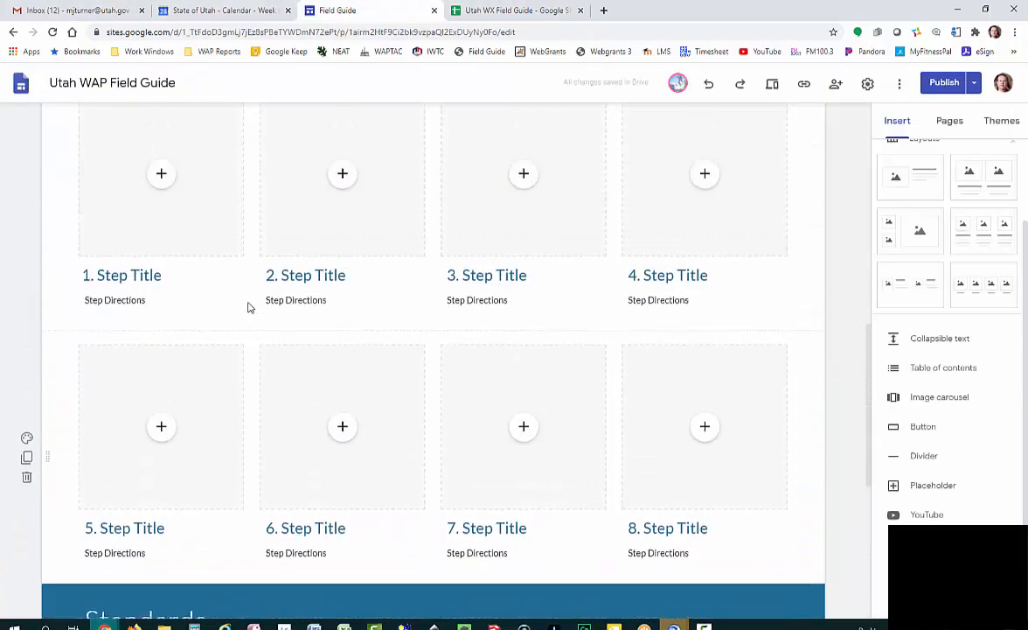
{"action": "left_click", "coordinate": [157, 347]}
{"action": "left_click_drag", "start_coordinate": [158, 347], "coordinate": [99, 347]}
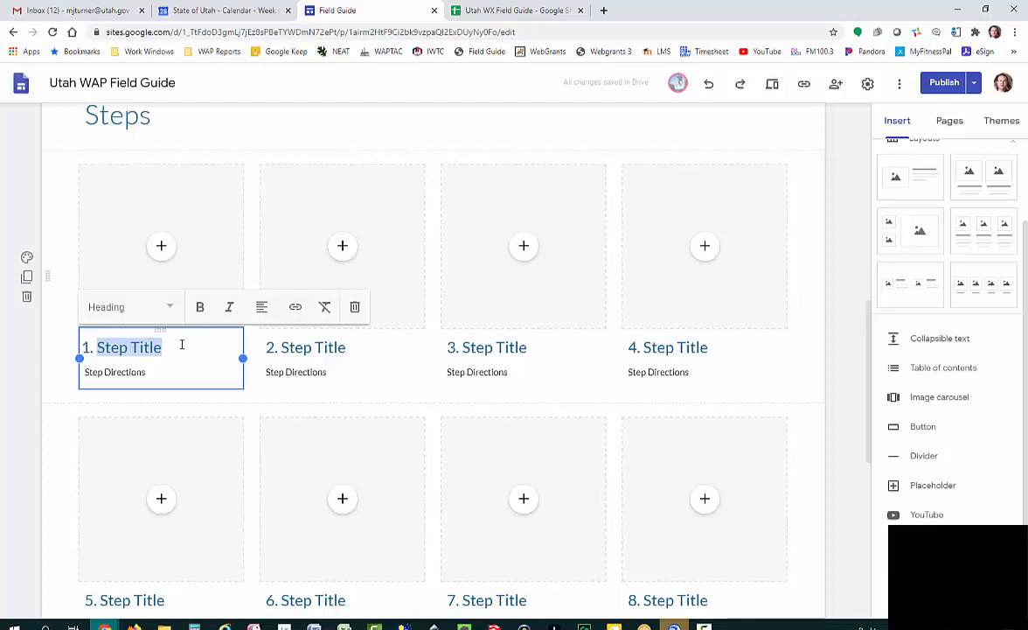
{"action": "type", "text": "Remove existing insulation"}
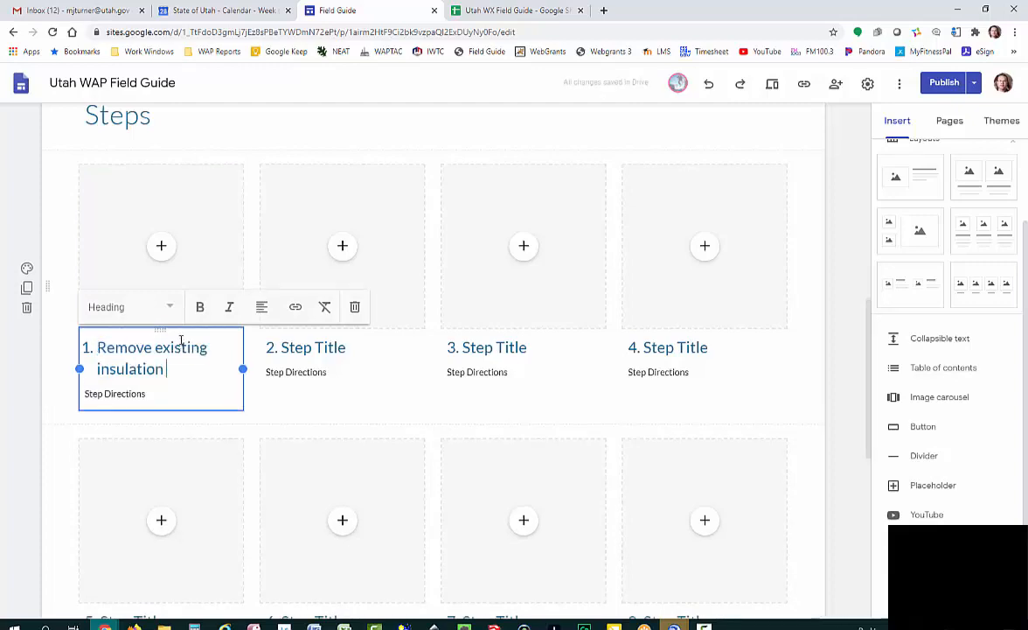
Copy the step 2 name from the spreadsheet and replace the field guide's second step title text with "Surface Prep", keeping its number
{"action": "left_click", "coordinate": [490, 10]}
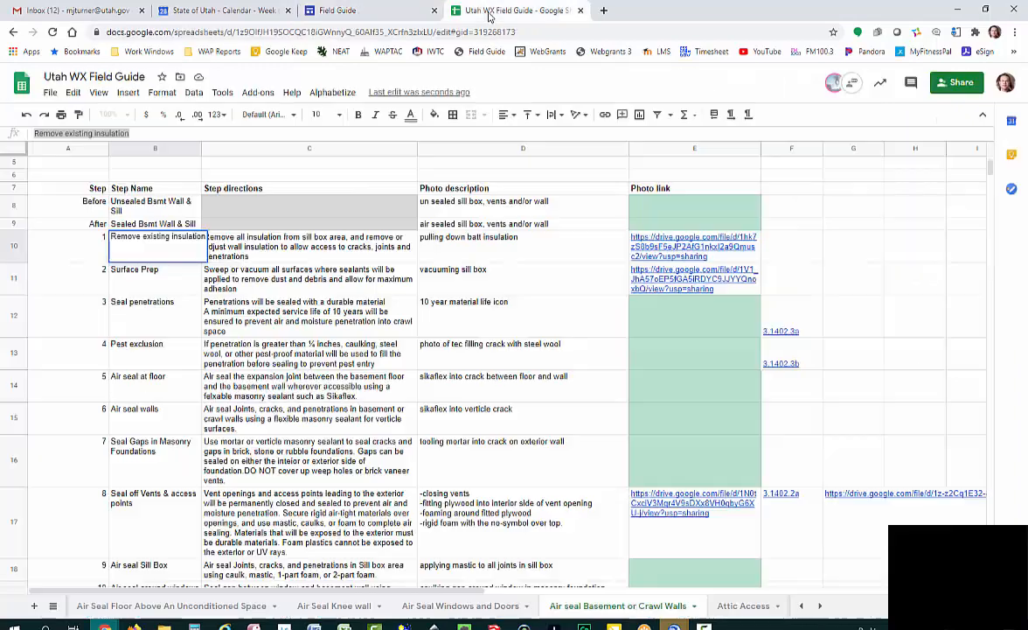
{"action": "left_click", "coordinate": [129, 276]}
{"action": "left_click", "coordinate": [88, 134]}
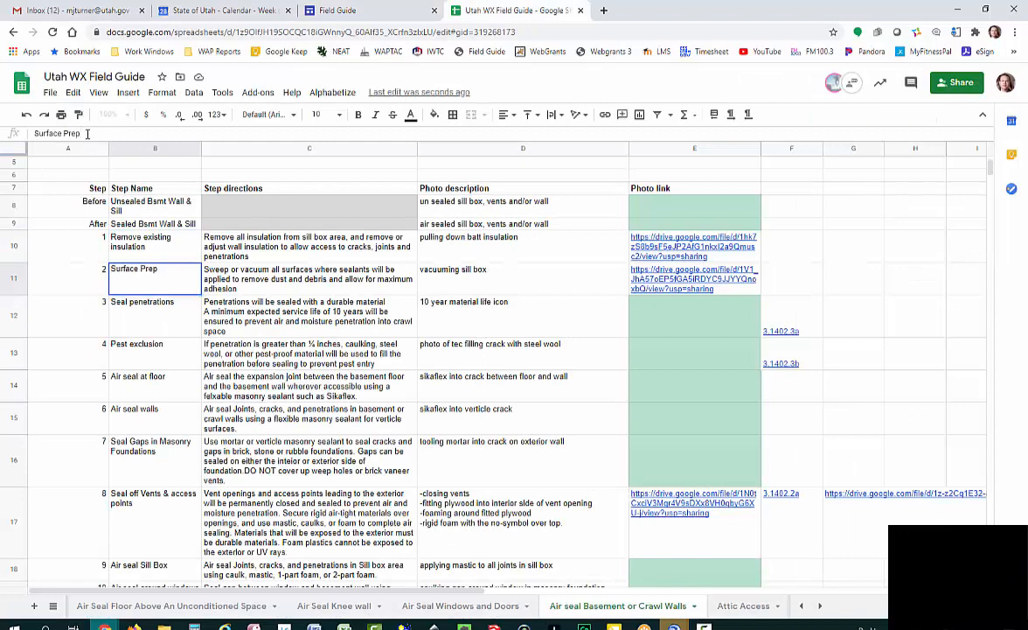
{"action": "key", "text": "ctrl+a"}
{"action": "key", "text": "ctrl+c"}
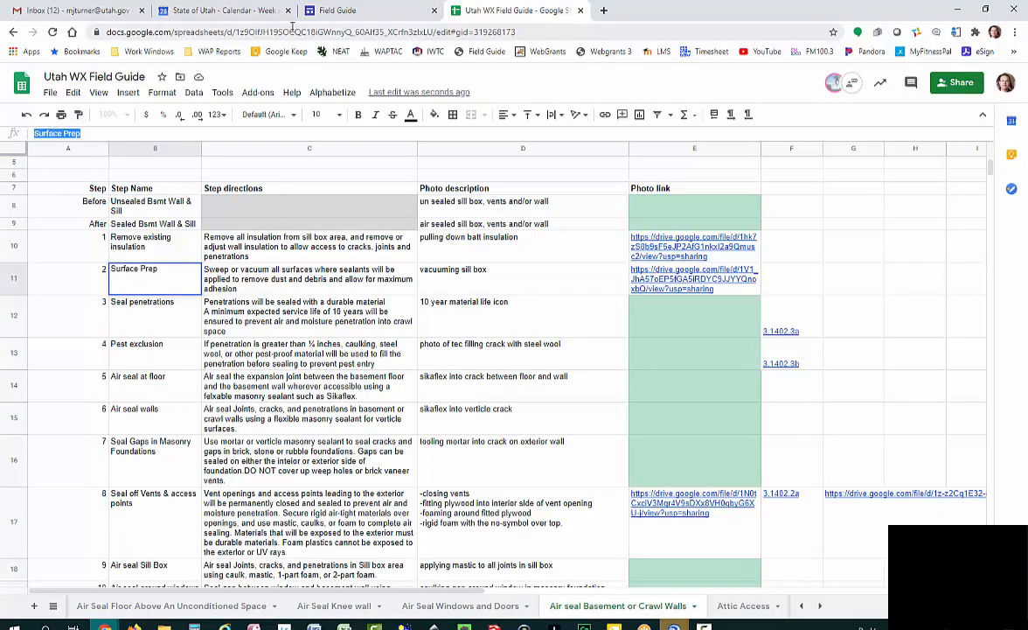
{"action": "left_click", "coordinate": [341, 12]}
{"action": "left_click_drag", "start_coordinate": [345, 348], "coordinate": [282, 341]}
{"action": "key", "text": "ctrl+v"}
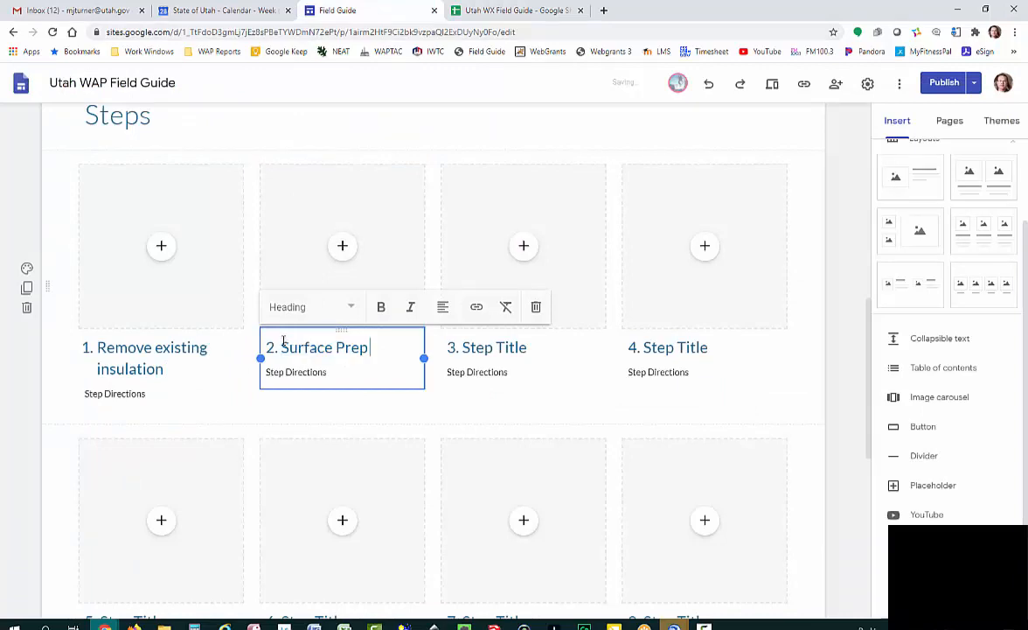
Replace the field guide's eighth step title text with "Seal off Vents & access points" from the spreadsheet, keeping its number
{"action": "left_click", "coordinate": [472, 10]}
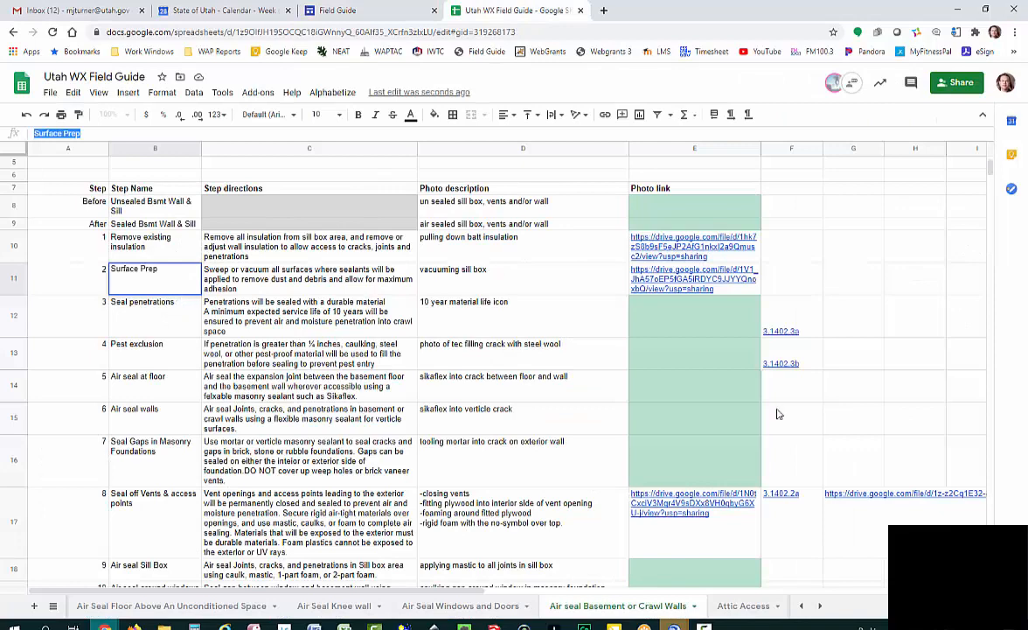
{"action": "left_click", "coordinate": [341, 10]}
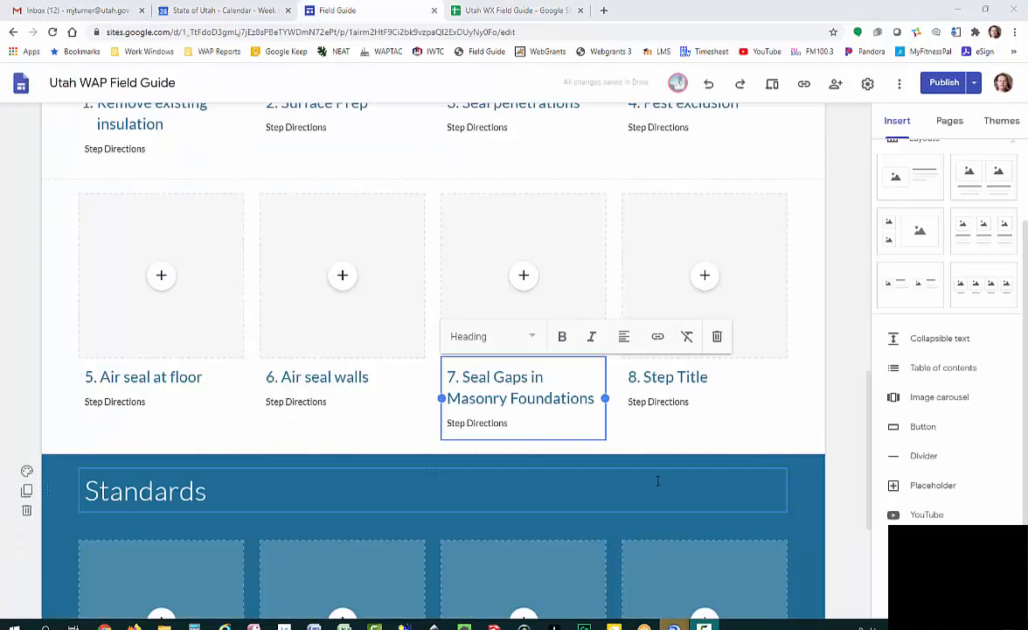
{"action": "left_click", "coordinate": [706, 376]}
{"action": "left_click_drag", "start_coordinate": [706, 376], "coordinate": [644, 377]}
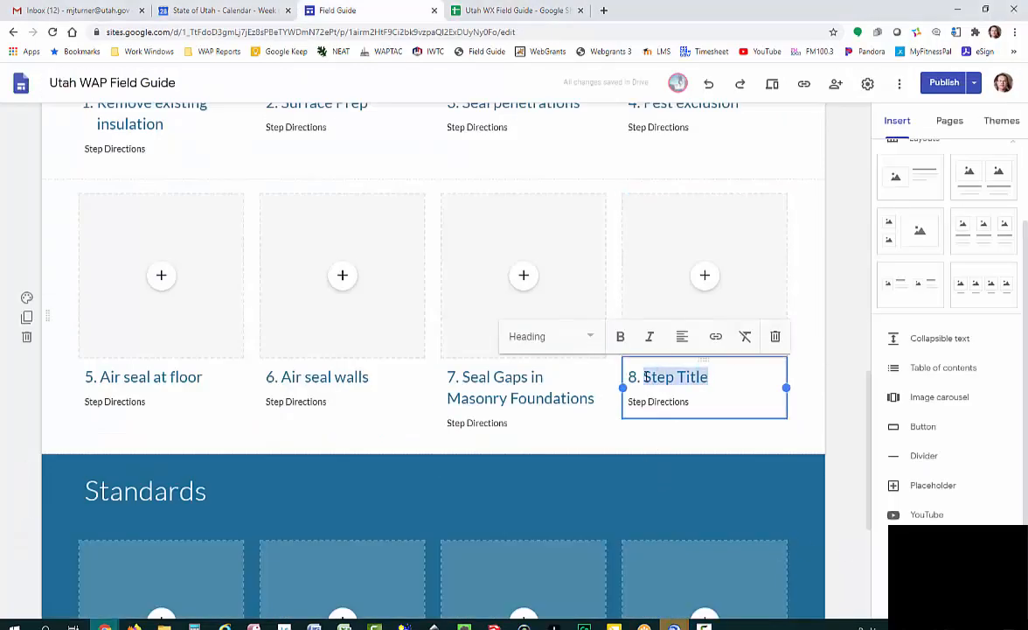
{"action": "type", "text": "Seal off Vents & access points"}
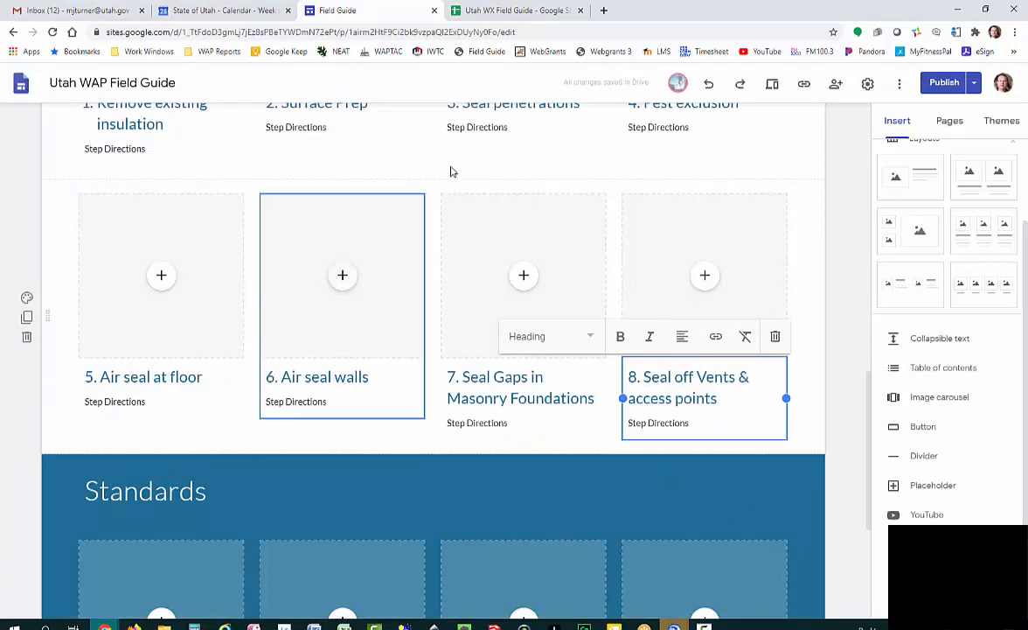
Review the spreadsheet's steps after Seal off Vents & access points, then the field guide's step blocks and the available layouts for more steps
{"action": "left_click", "coordinate": [490, 10]}
{"action": "key", "text": "ctrl+a"}
{"action": "scroll", "coordinate": [232, 525], "scroll_direction": "down", "scroll_amount": 3}
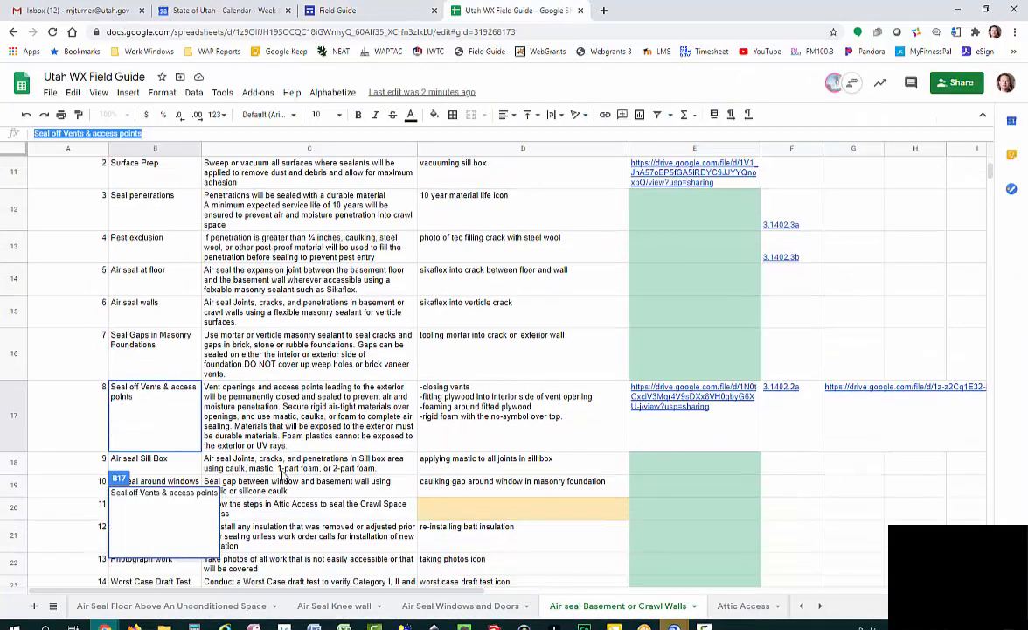
{"action": "left_click", "coordinate": [231, 568]}
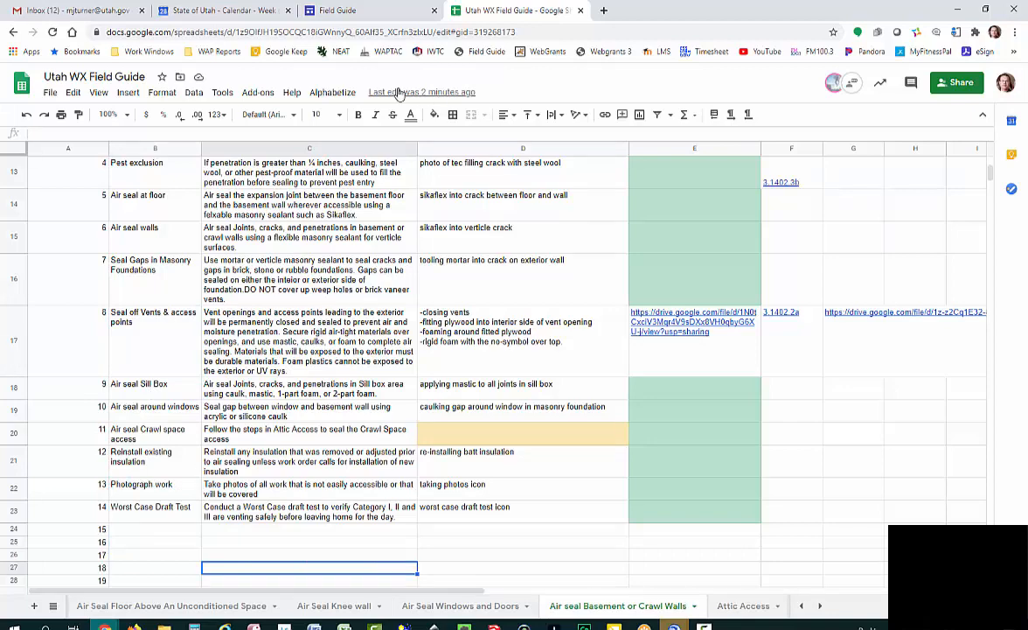
{"action": "left_click", "coordinate": [385, 10]}
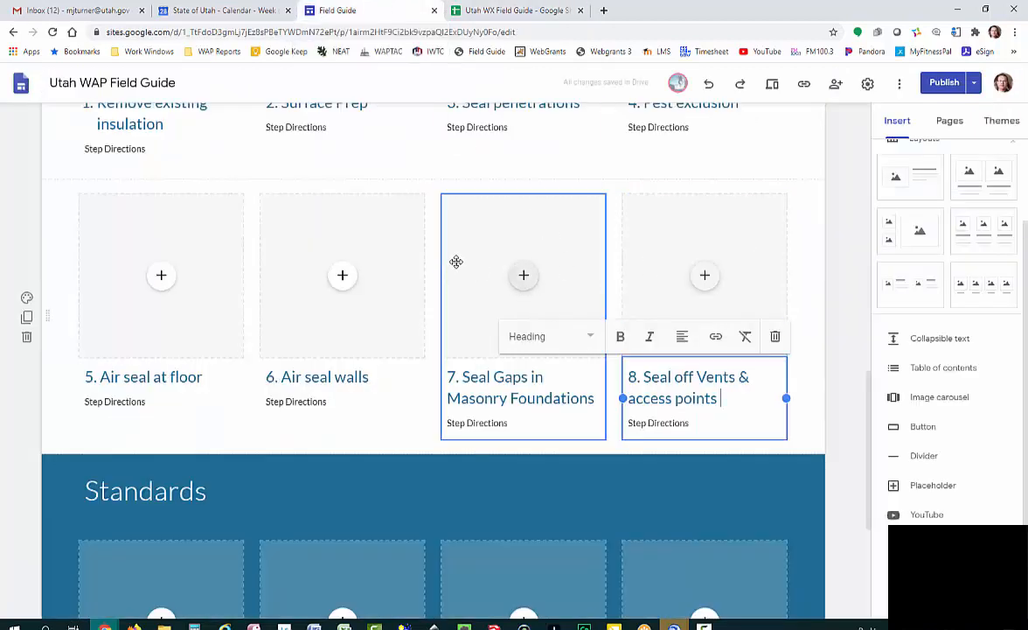
{"action": "scroll", "coordinate": [429, 291], "scroll_direction": "up", "scroll_amount": 4}
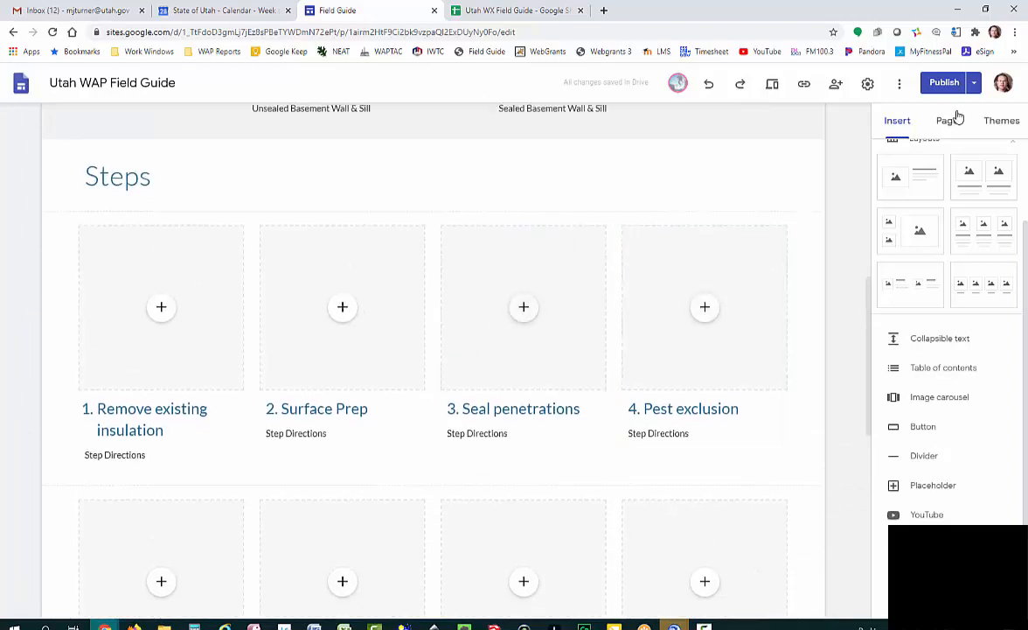
{"action": "scroll", "coordinate": [925, 271], "scroll_direction": "up", "scroll_amount": 3}
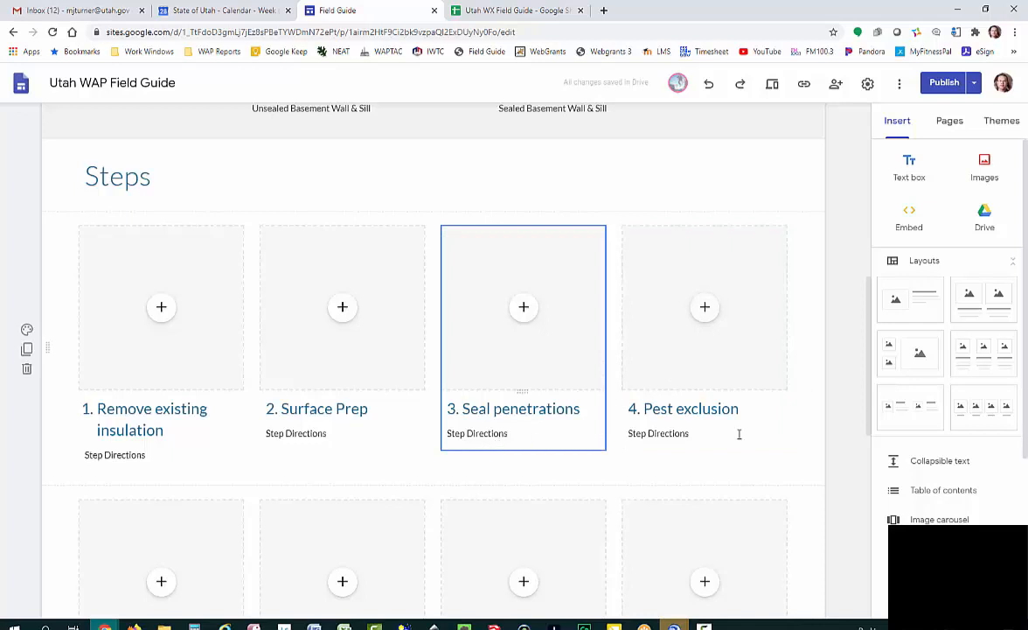
{"action": "scroll", "coordinate": [990, 404], "scroll_direction": "down", "scroll_amount": 1}
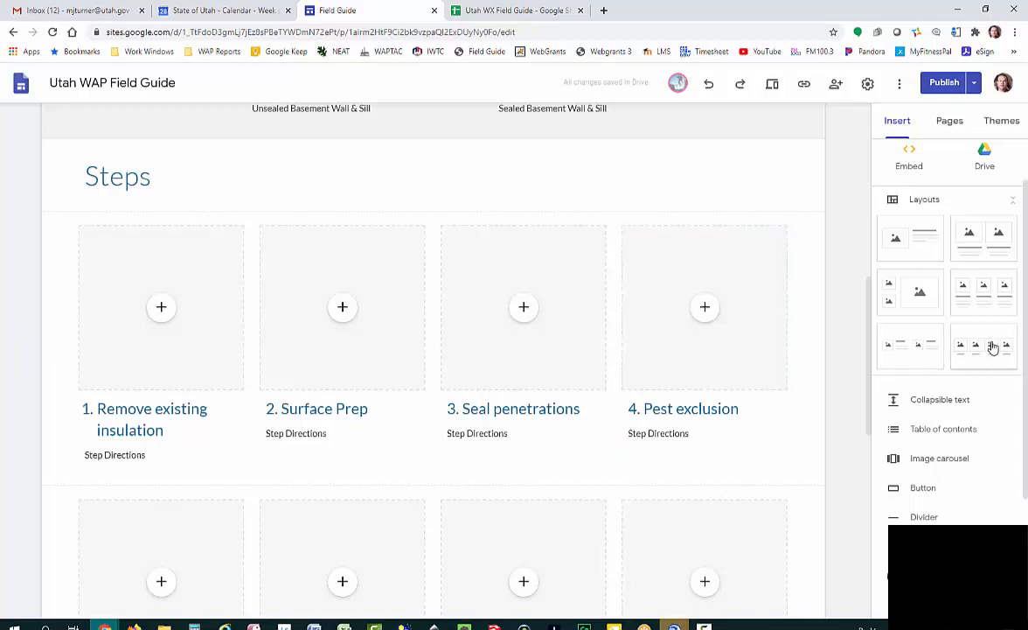
Duplicate the section holding steps 5 to 8 twice, above the Standards section
{"action": "scroll", "coordinate": [700, 469], "scroll_direction": "down", "scroll_amount": 3}
{"action": "left_click", "coordinate": [705, 462]}
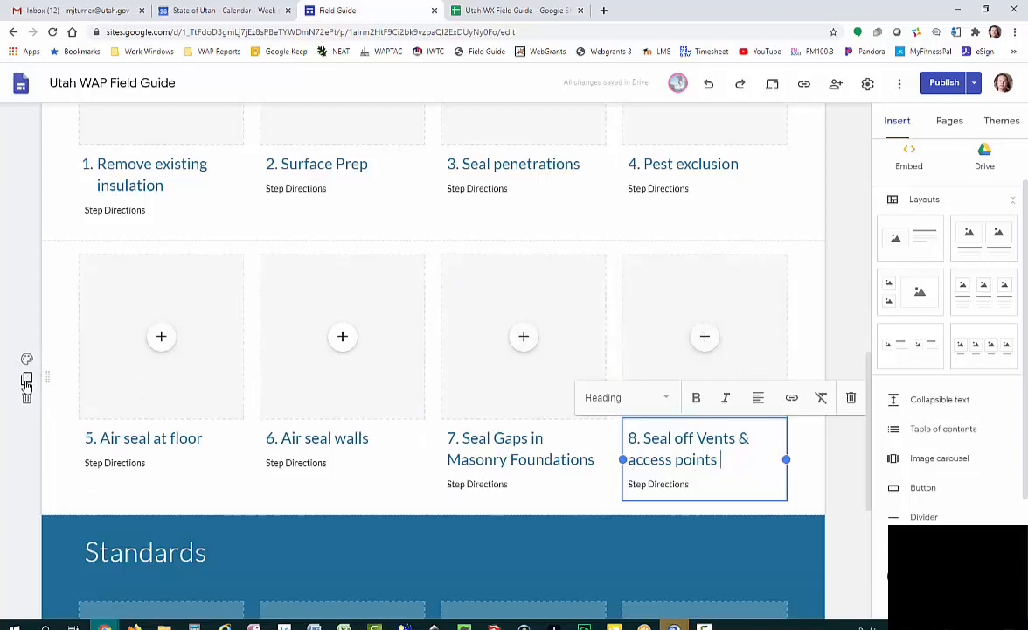
{"action": "left_click", "coordinate": [26, 382]}
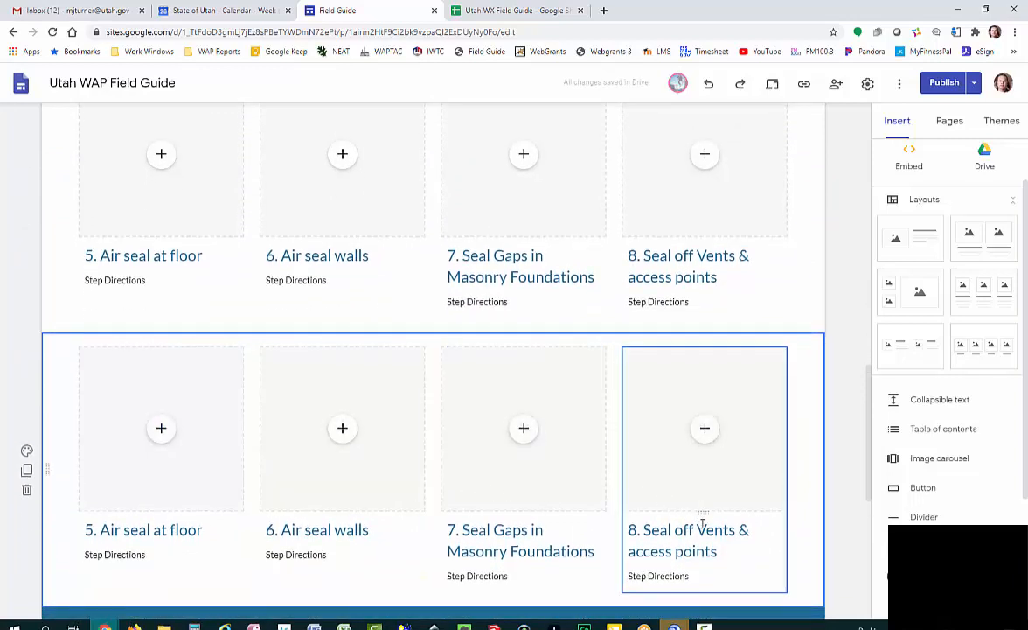
{"action": "scroll", "coordinate": [702, 523], "scroll_direction": "down", "scroll_amount": 1}
{"action": "scroll", "coordinate": [691, 515], "scroll_direction": "down", "scroll_amount": 1}
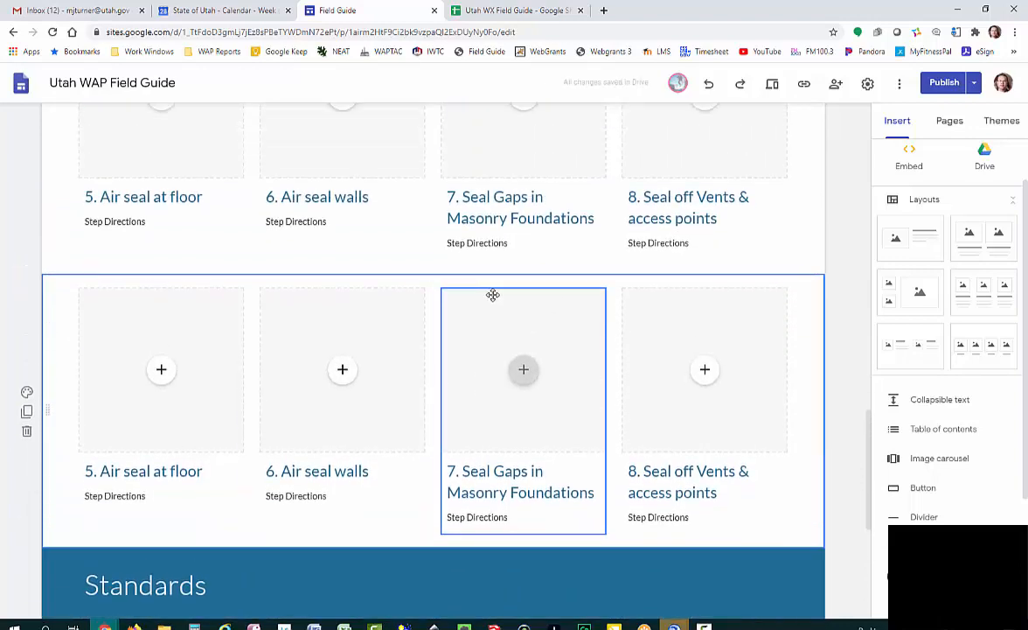
{"action": "scroll", "coordinate": [491, 295], "scroll_direction": "down", "scroll_amount": 1}
{"action": "key", "text": "ctrl+d"}
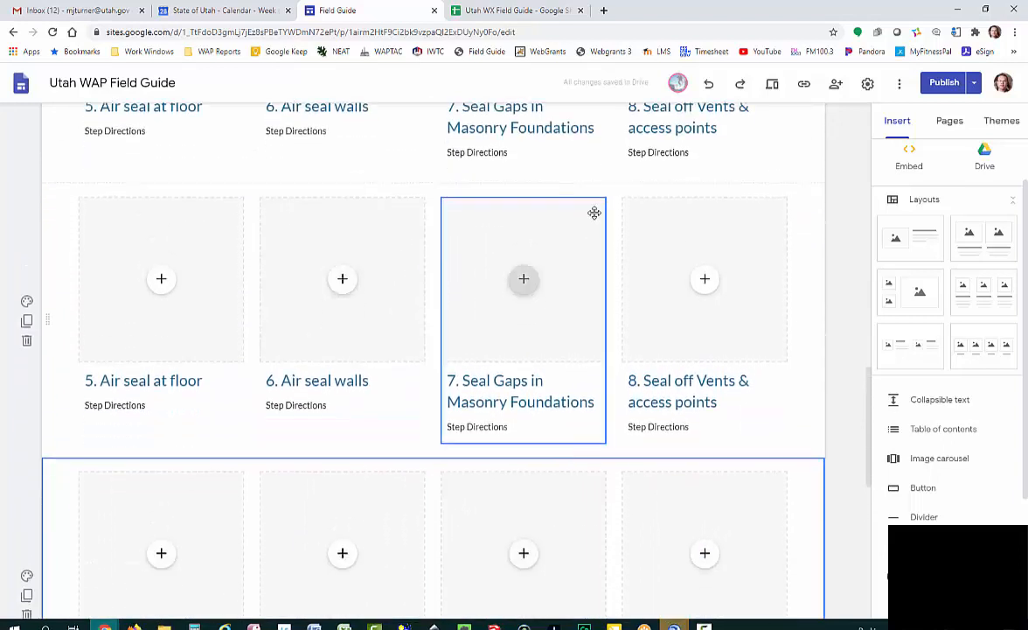
Renumber the four step titles in the first duplicated section as 9, 10, 11 and 12
{"action": "left_click", "coordinate": [91, 380]}
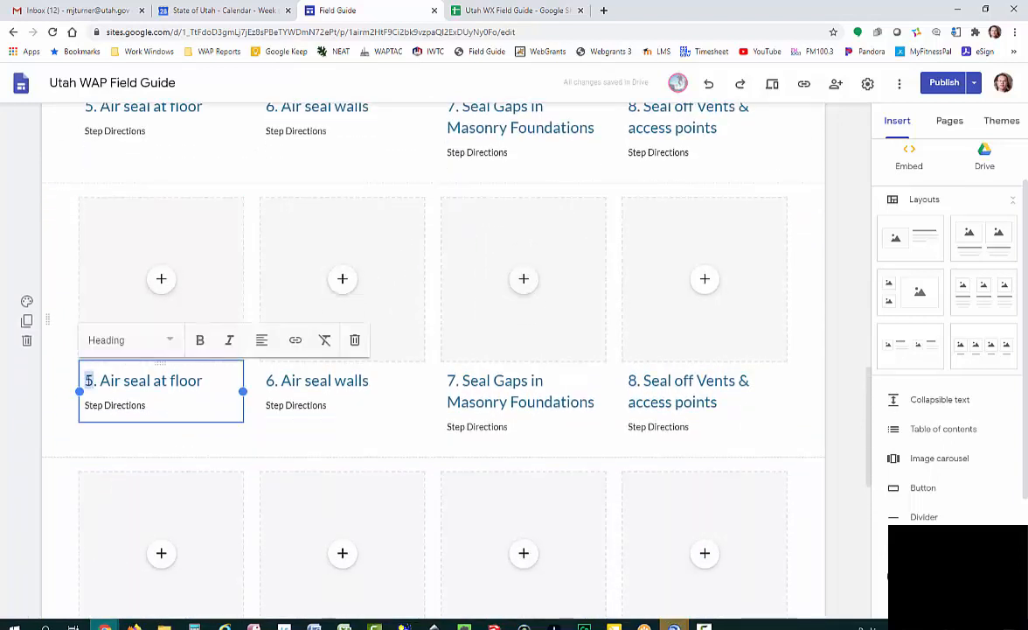
{"action": "type", "text": "9"}
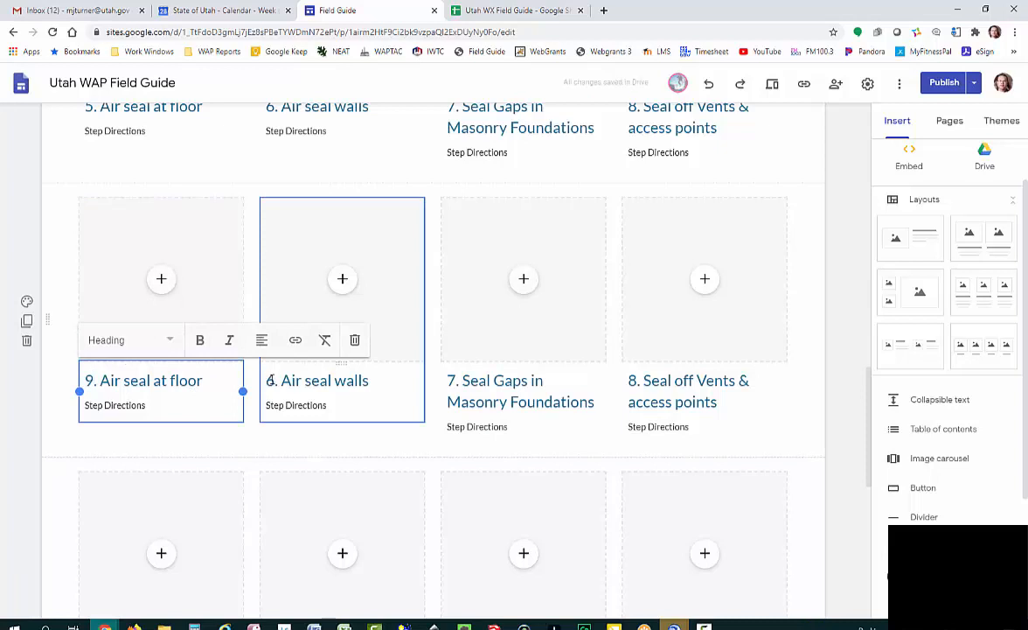
{"action": "left_click", "coordinate": [271, 381]}
{"action": "key", "text": "shift+Left"}
{"action": "type", "text": "10"}
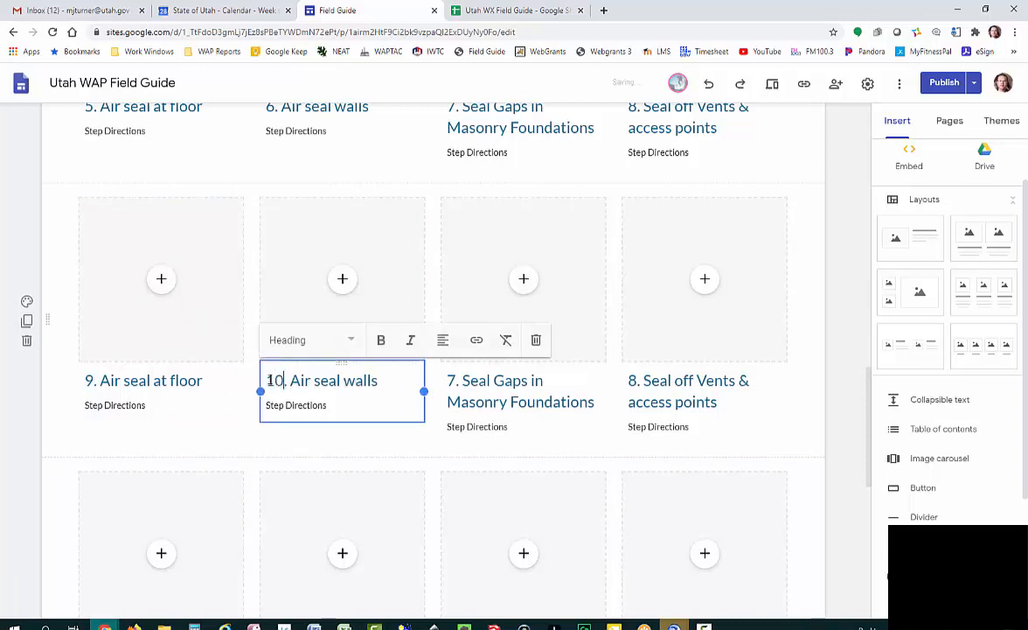
{"action": "left_click", "coordinate": [448, 381]}
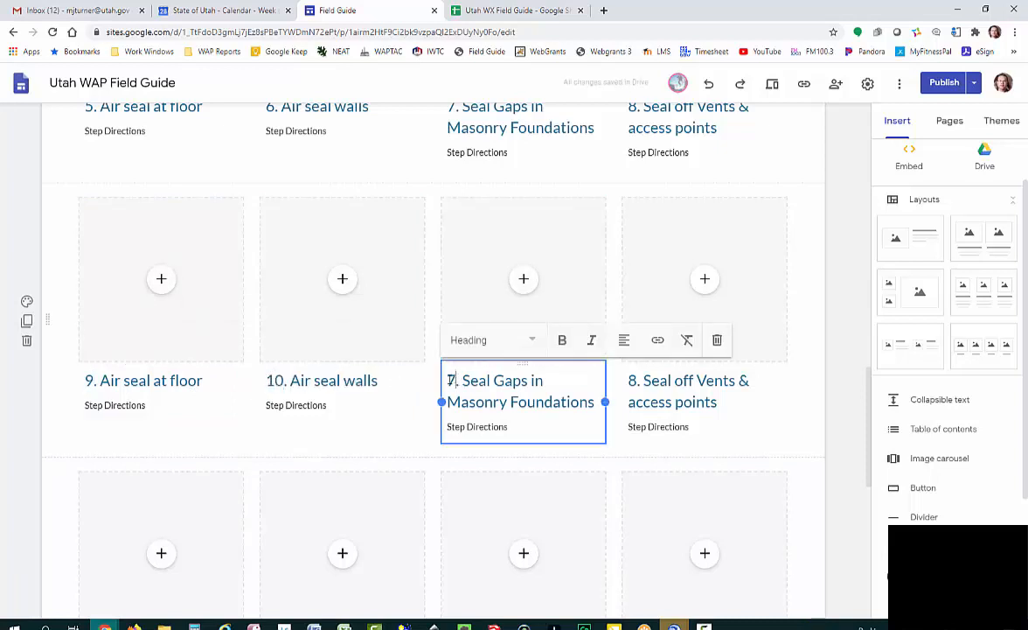
{"action": "key", "text": "shift+Right"}
{"action": "type", "text": "11"}
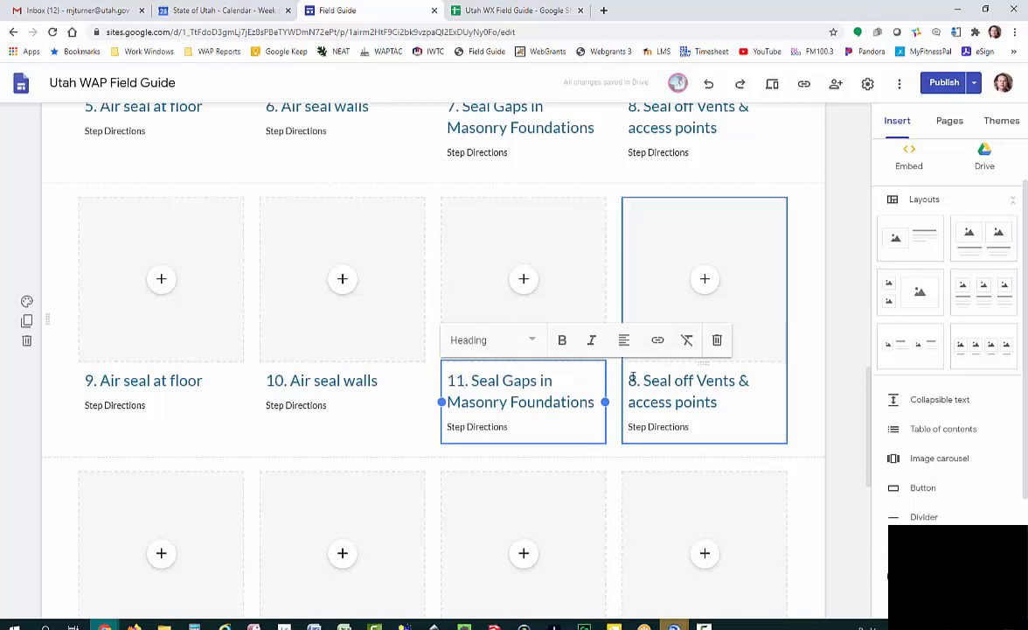
{"action": "left_click", "coordinate": [633, 381]}
{"action": "key", "text": "shift+Right"}
{"action": "type", "text": "12"}
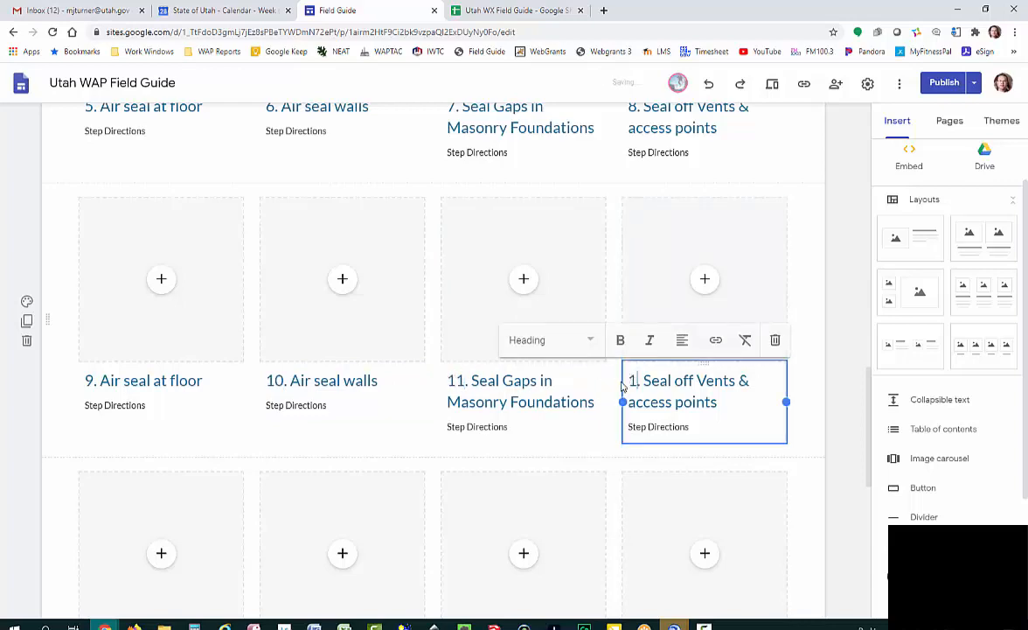
Renumber the first two step titles in the second duplicated section as 13 and 14
{"action": "scroll", "coordinate": [569, 413], "scroll_direction": "down", "scroll_amount": 5}
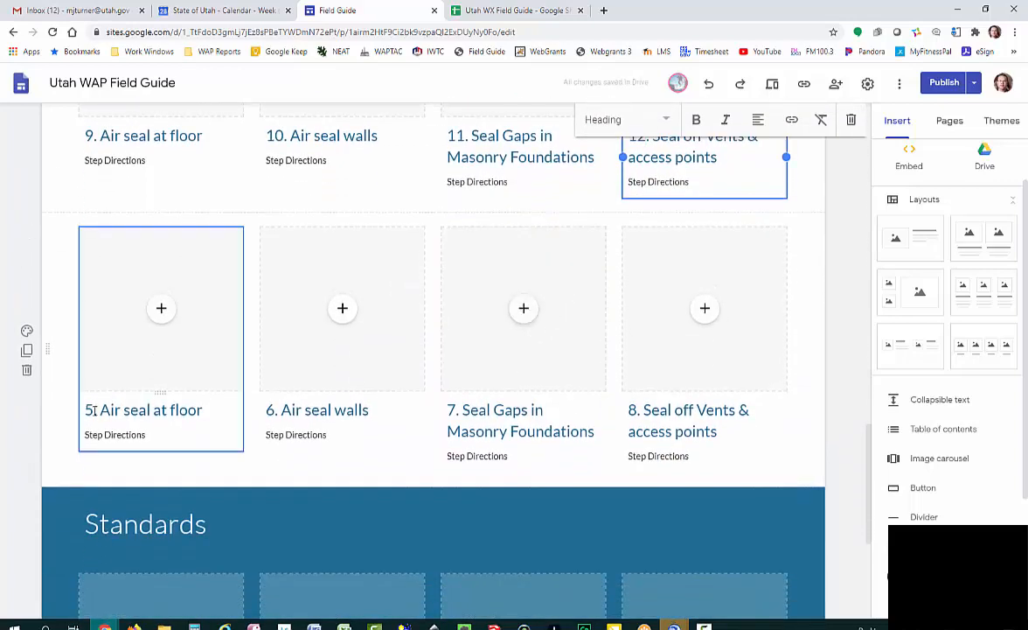
{"action": "left_click", "coordinate": [91, 409]}
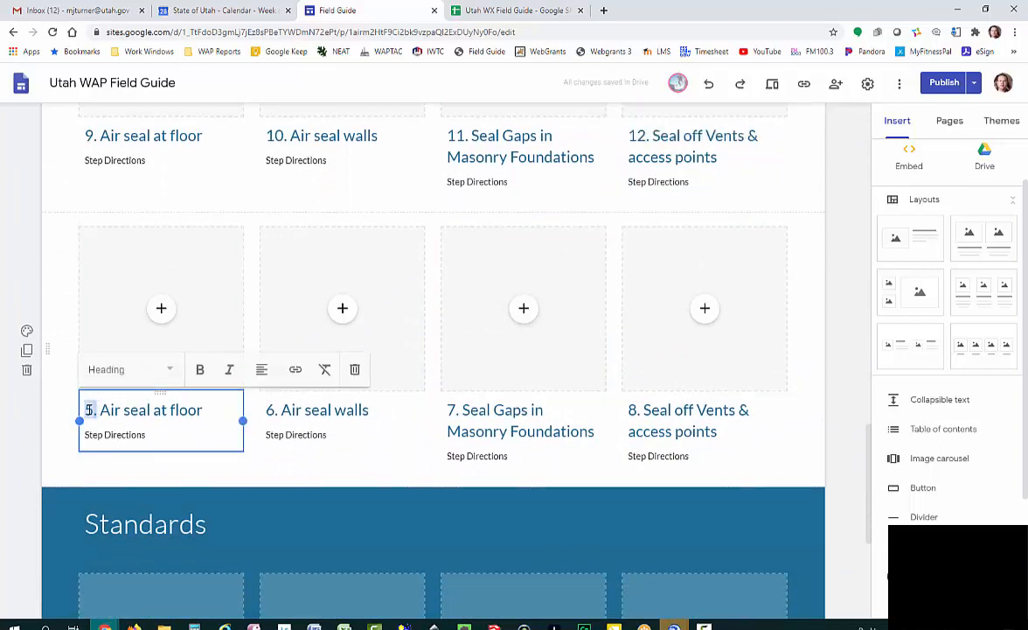
{"action": "type", "text": "13"}
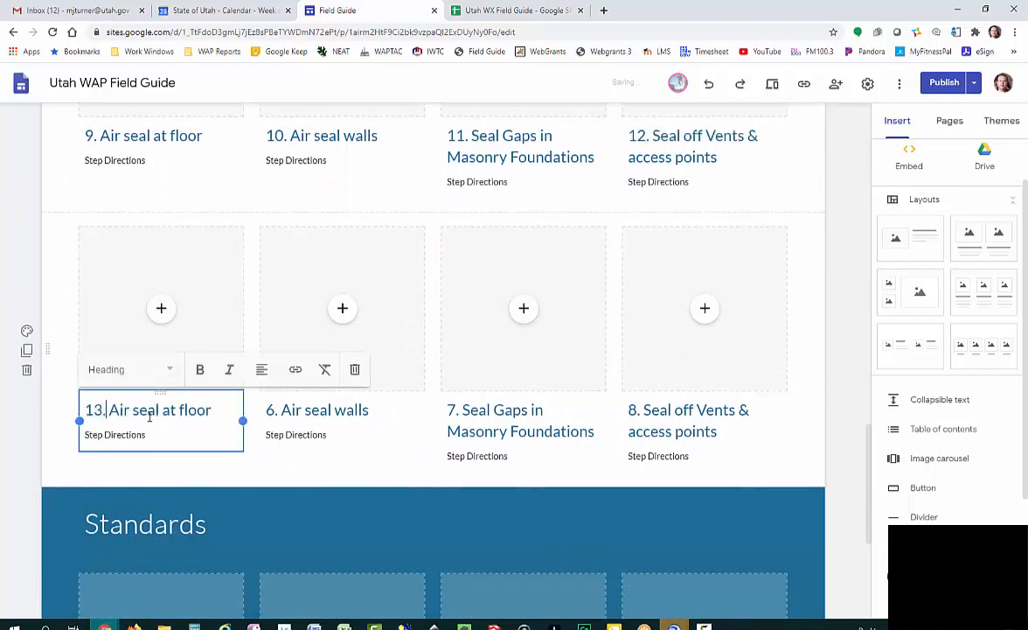
{"action": "left_click", "coordinate": [270, 409]}
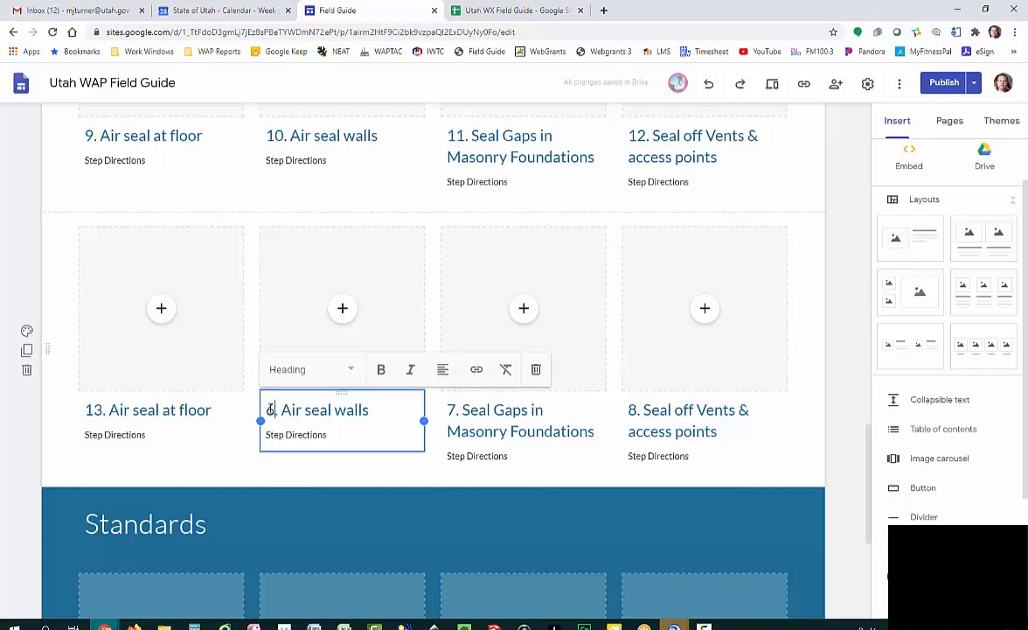
{"action": "double_click", "coordinate": [270, 409]}
{"action": "type", "text": "14"}
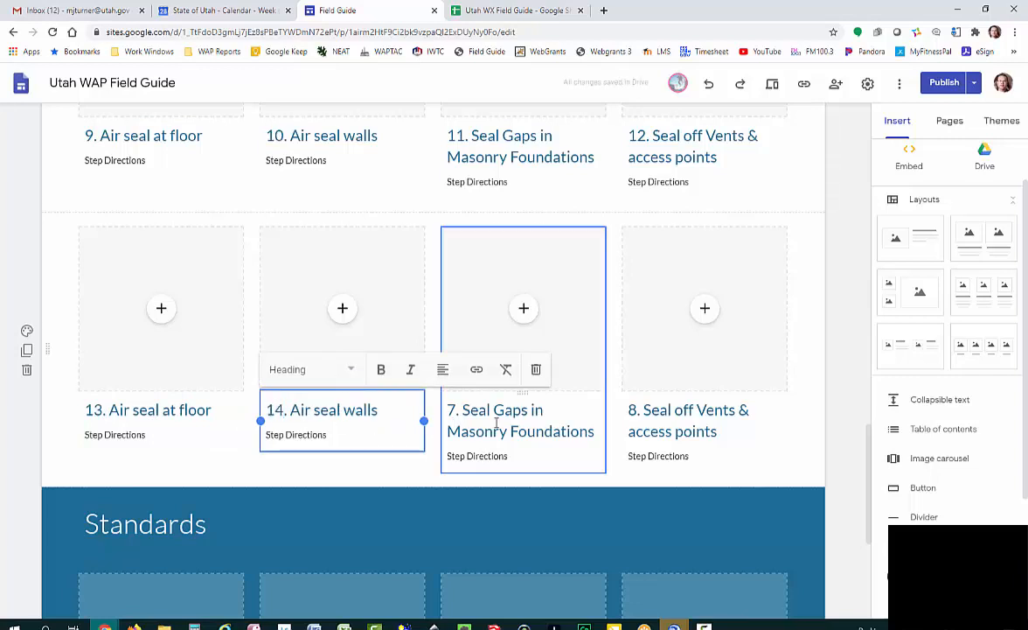
Delete the extra step 7 and step 8 groups from the last section above Standards
{"action": "left_click", "coordinate": [501, 430]}
{"action": "left_click", "coordinate": [503, 338]}
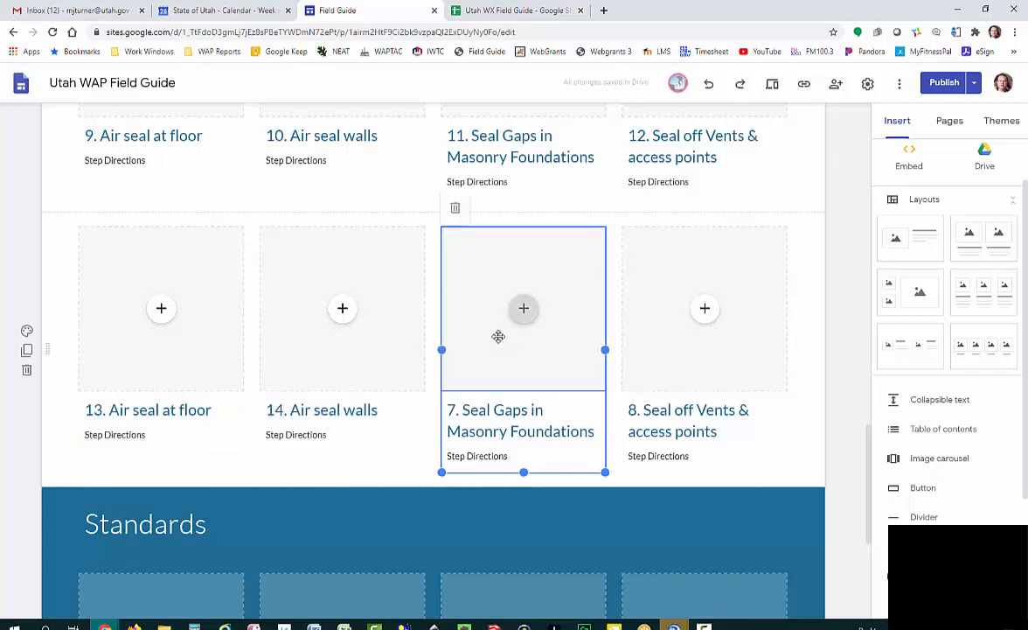
{"action": "left_click", "coordinate": [455, 207]}
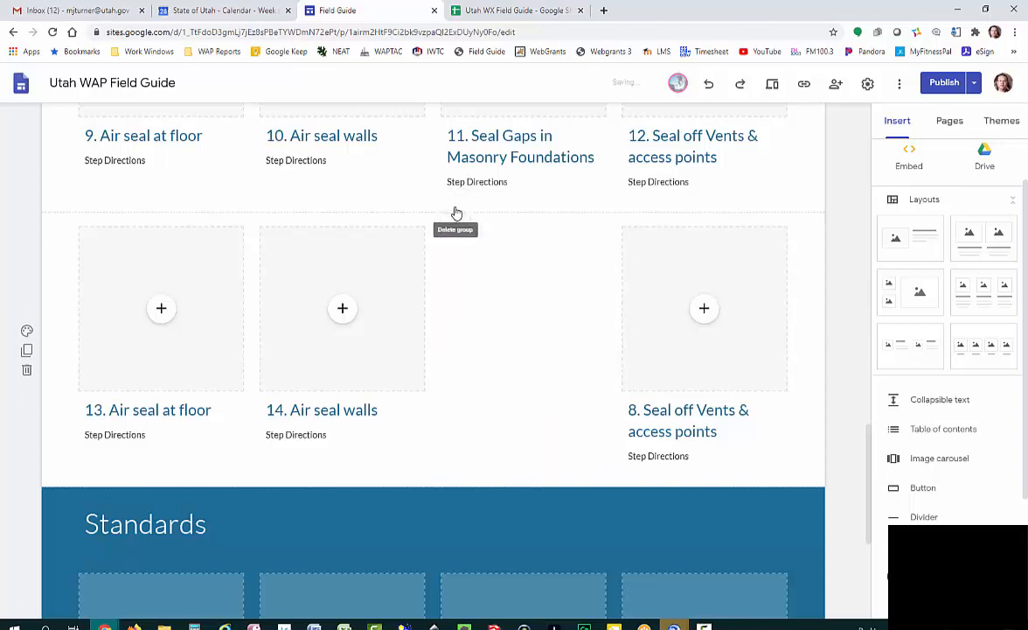
{"action": "left_click", "coordinate": [651, 271]}
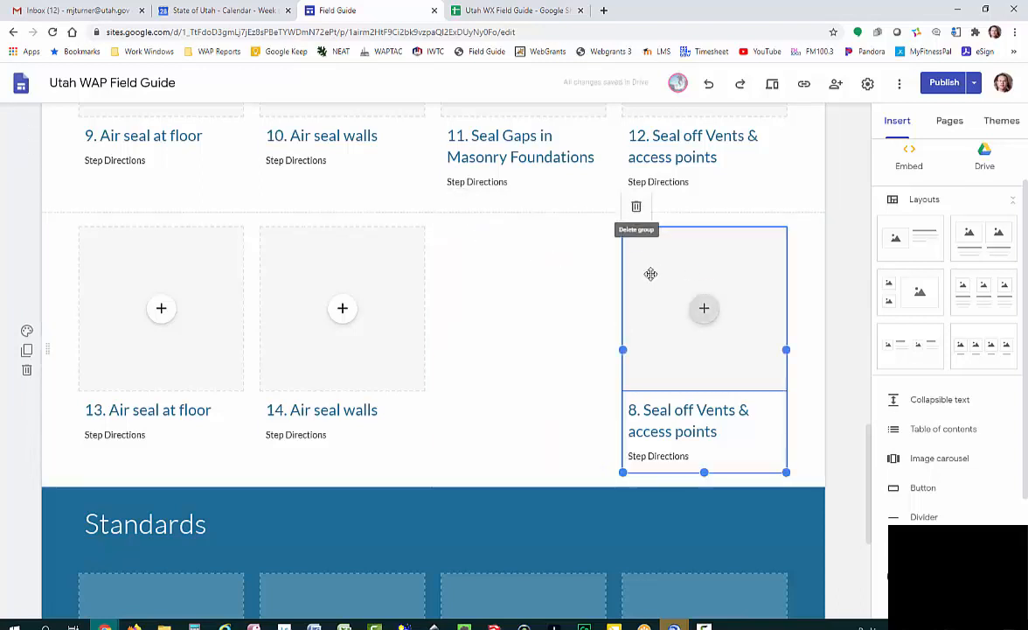
{"action": "left_click", "coordinate": [636, 208]}
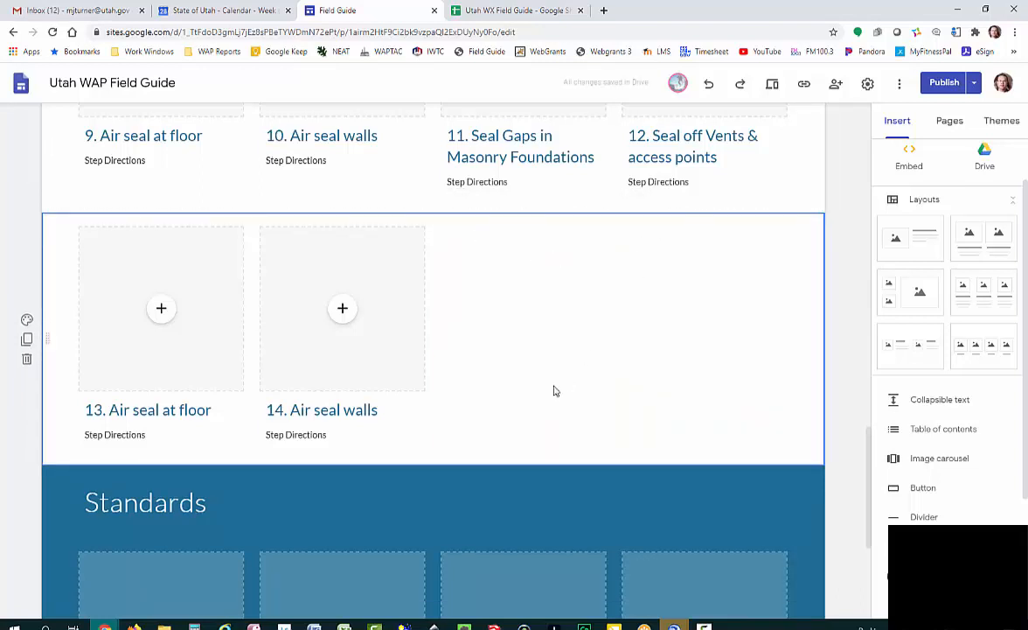
{"action": "scroll", "coordinate": [552, 392], "scroll_direction": "up", "scroll_amount": 3}
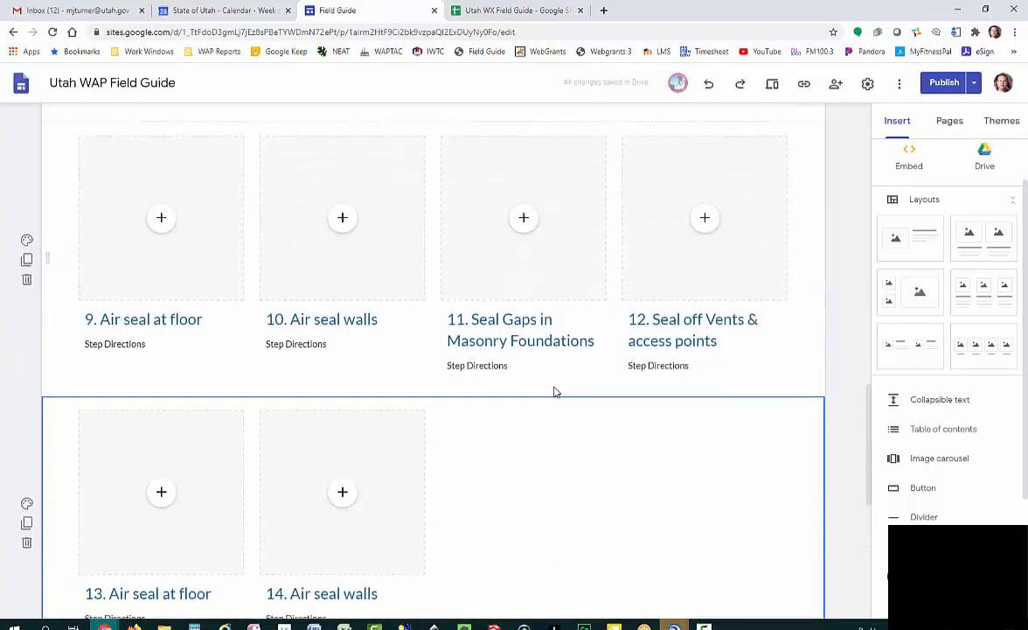
{"action": "scroll", "coordinate": [553, 393], "scroll_direction": "down", "scroll_amount": 2}
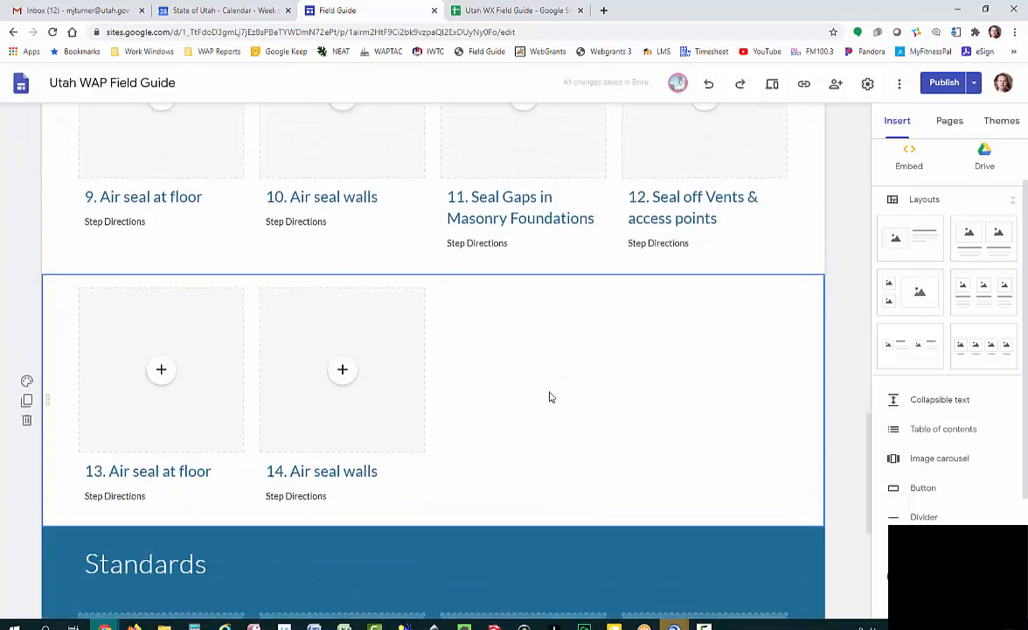
Renumber the Seal off Vents & access points title from 12 to 10 and the Air seal walls title from 10 to 12
{"action": "left_click", "coordinate": [386, 361]}
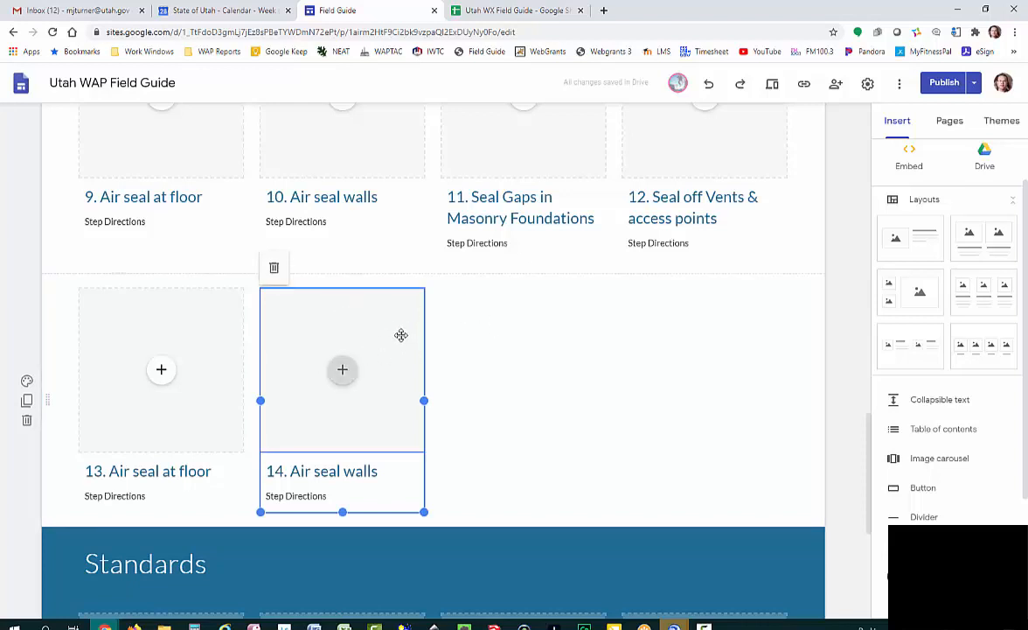
{"action": "scroll", "coordinate": [479, 372], "scroll_direction": "up", "scroll_amount": 2}
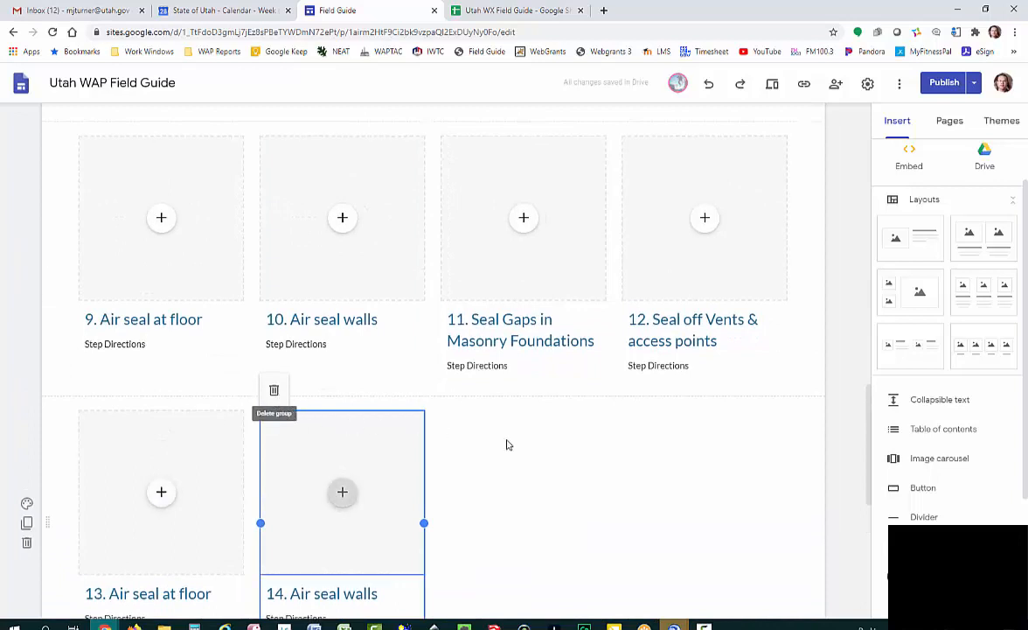
{"action": "scroll", "coordinate": [678, 254], "scroll_direction": "up", "scroll_amount": 2}
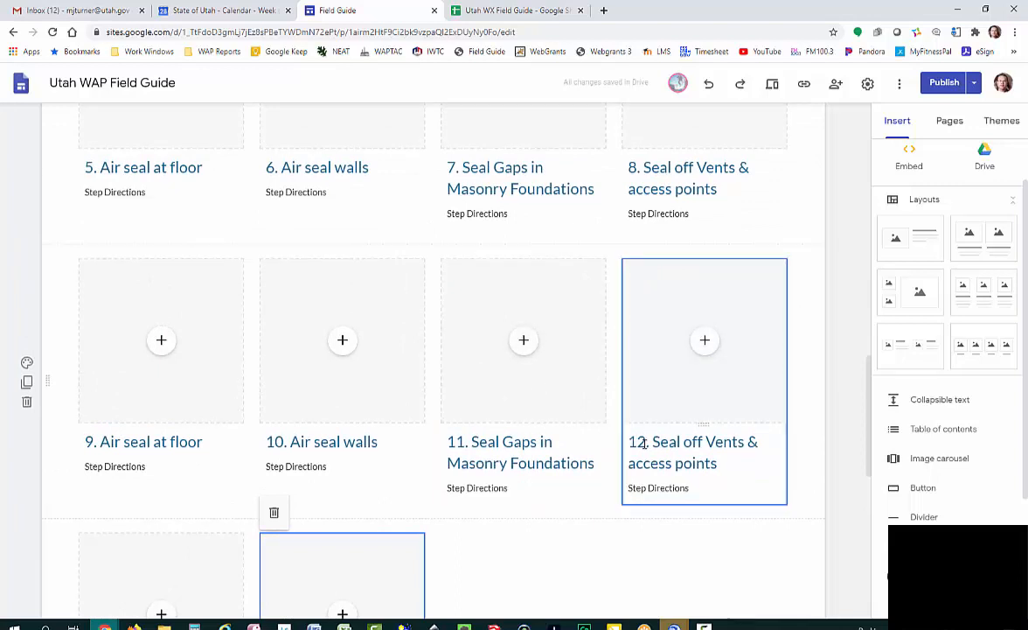
{"action": "left_click", "coordinate": [644, 444]}
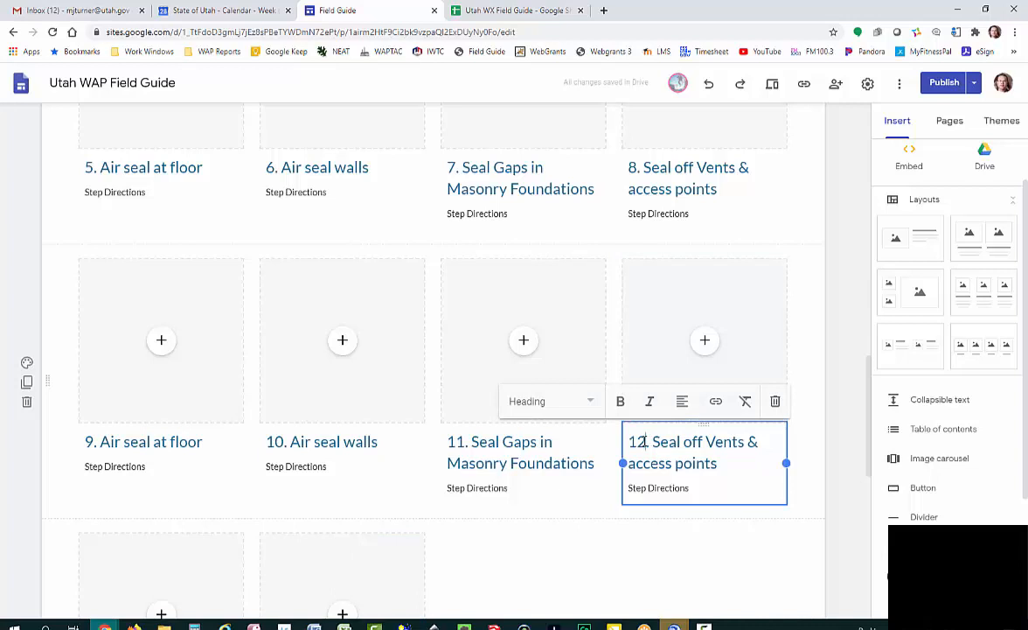
{"action": "key", "text": "BackSpace"}
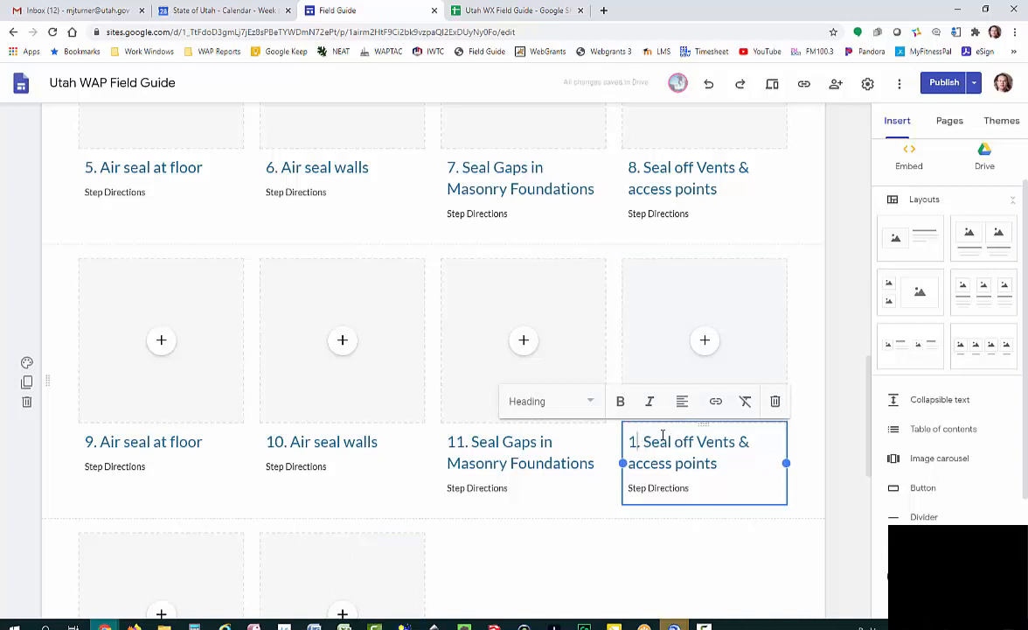
{"action": "type", "text": "0"}
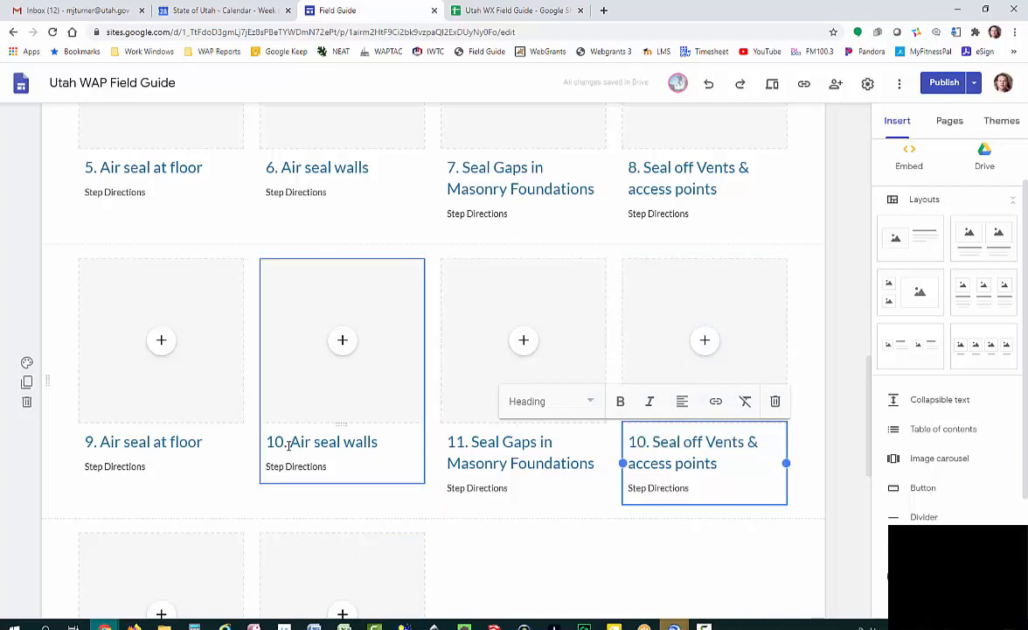
{"action": "left_click", "coordinate": [285, 443]}
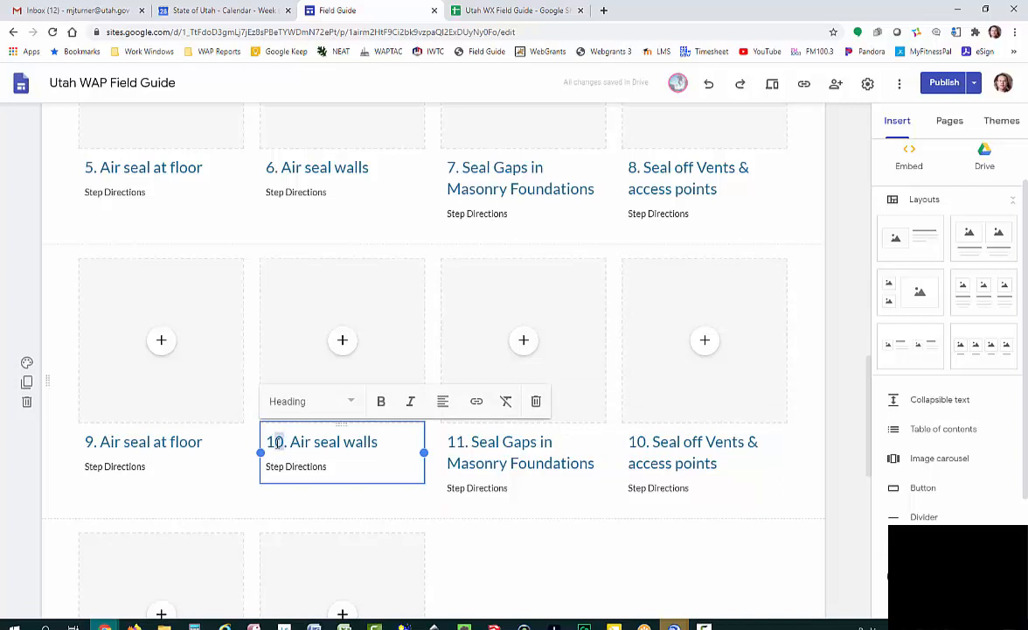
{"action": "type", "text": "2"}
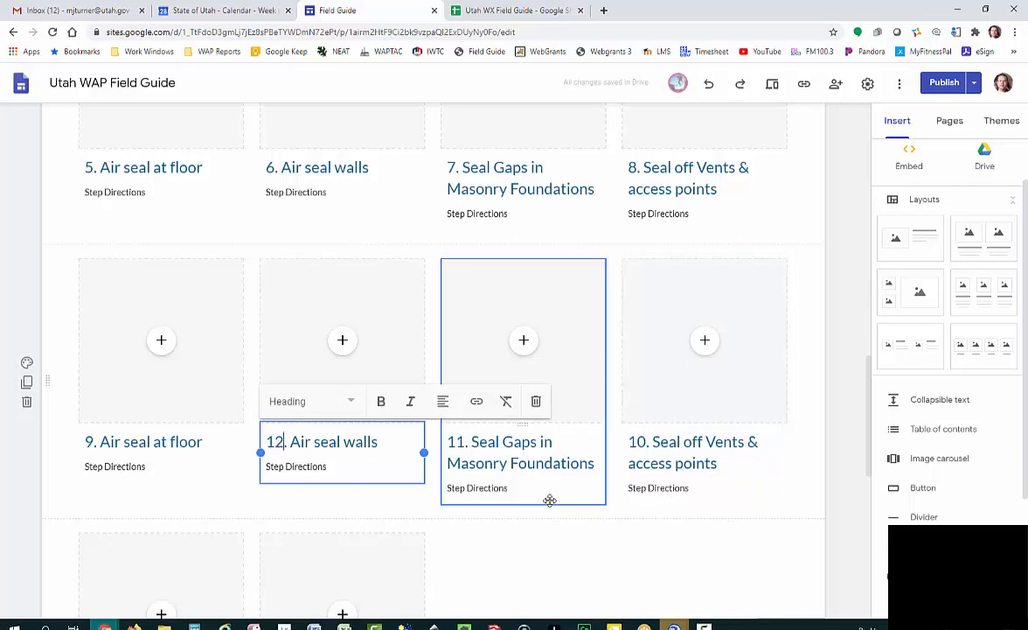
{"action": "left_click", "coordinate": [540, 535]}
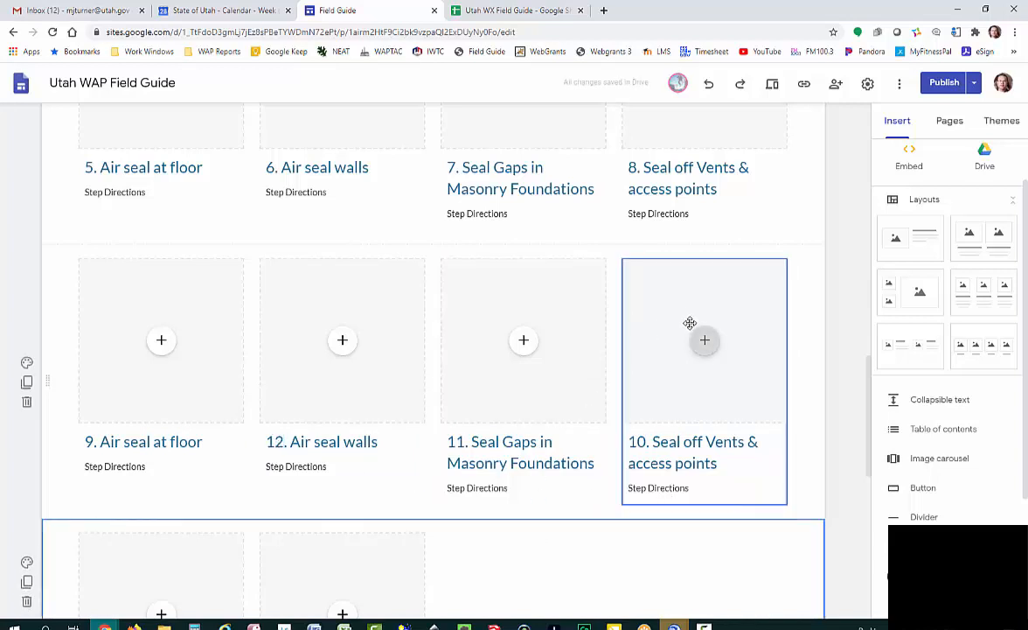
Rearrange the groups in the third row of steps so they run in order 9, 10, 11 and 12
{"action": "left_click_drag", "start_coordinate": [684, 327], "coordinate": [266, 328]}
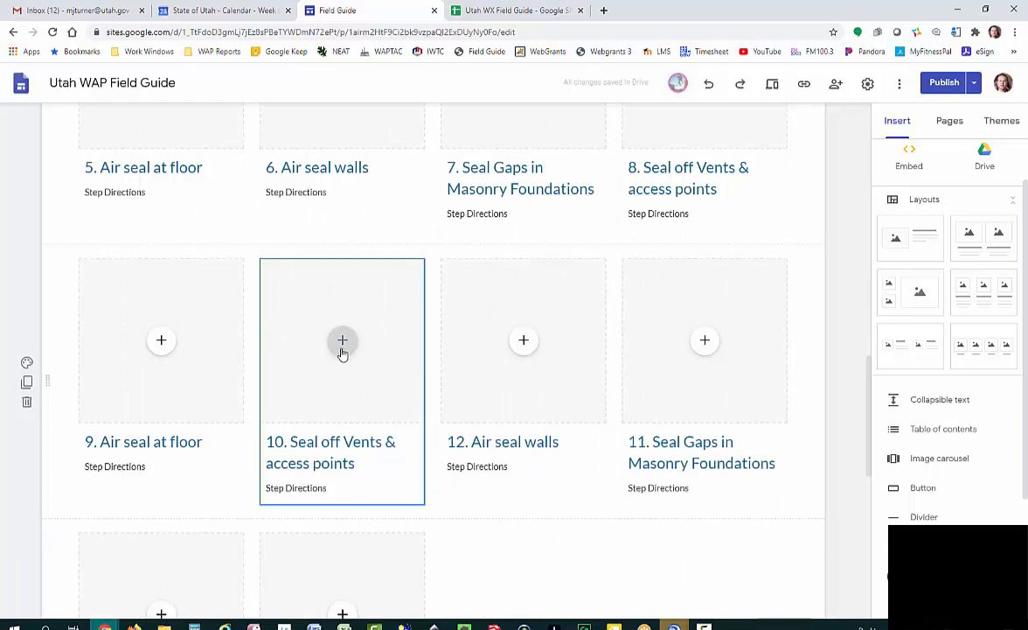
{"action": "left_click_drag", "start_coordinate": [654, 351], "coordinate": [452, 344]}
{"action": "left_click", "coordinate": [739, 539]}
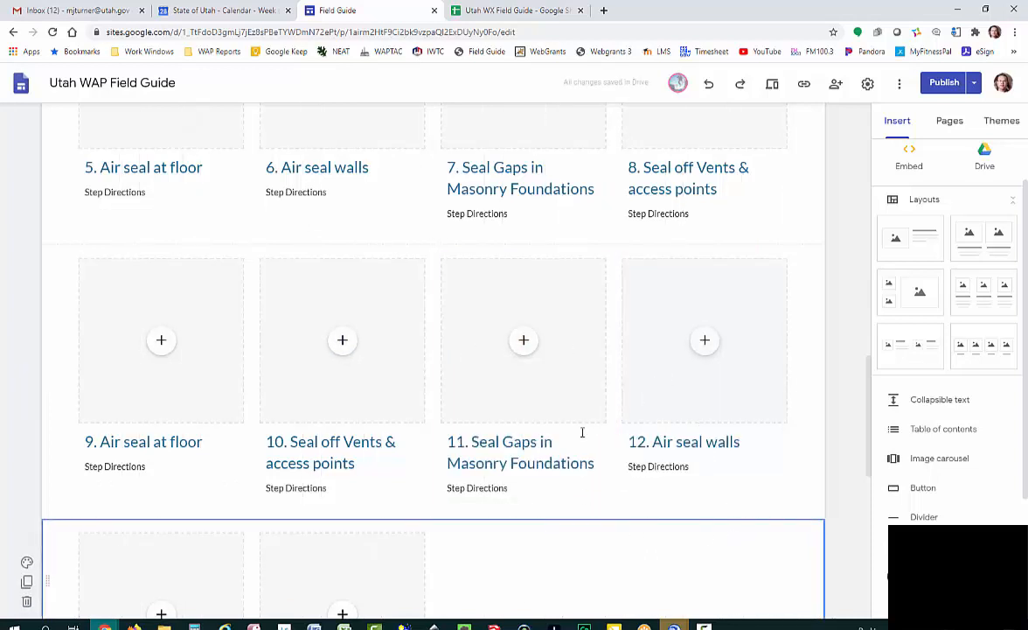
{"action": "scroll", "coordinate": [628, 375], "scroll_direction": "down", "scroll_amount": 1}
{"action": "scroll", "coordinate": [629, 375], "scroll_direction": "down", "scroll_amount": 2}
{"action": "mouse_move", "coordinate": [702, 217]}
{"action": "left_mouse_down"}
{"action": "mouse_move", "coordinate": [677, 211]}
{"action": "mouse_move", "coordinate": [666, 473]}
{"action": "mouse_move", "coordinate": [507, 481]}
{"action": "mouse_move", "coordinate": [702, 221]}
{"action": "left_mouse_up"}
{"action": "scroll", "coordinate": [702, 227], "scroll_direction": "up", "scroll_amount": 3}
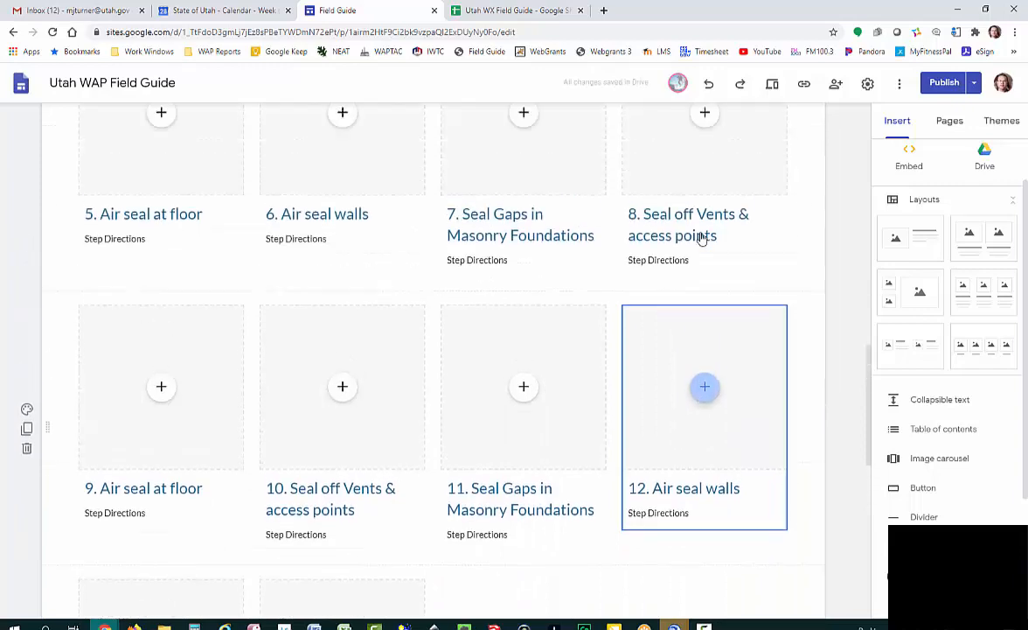
{"action": "scroll", "coordinate": [611, 381], "scroll_direction": "down", "scroll_amount": 3}
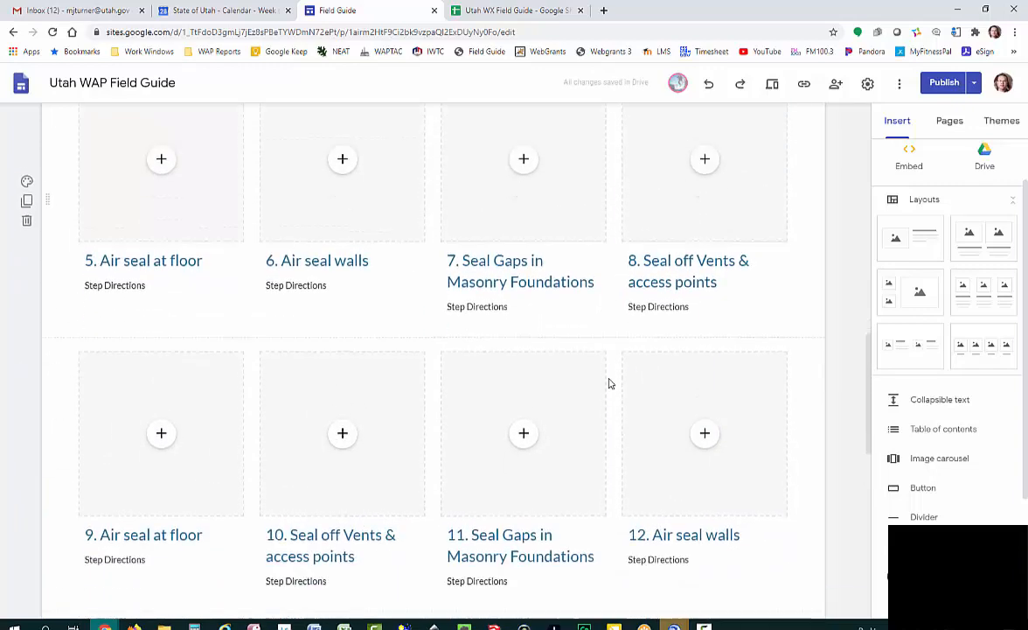
{"action": "scroll", "coordinate": [301, 435], "scroll_direction": "down", "scroll_amount": 2}
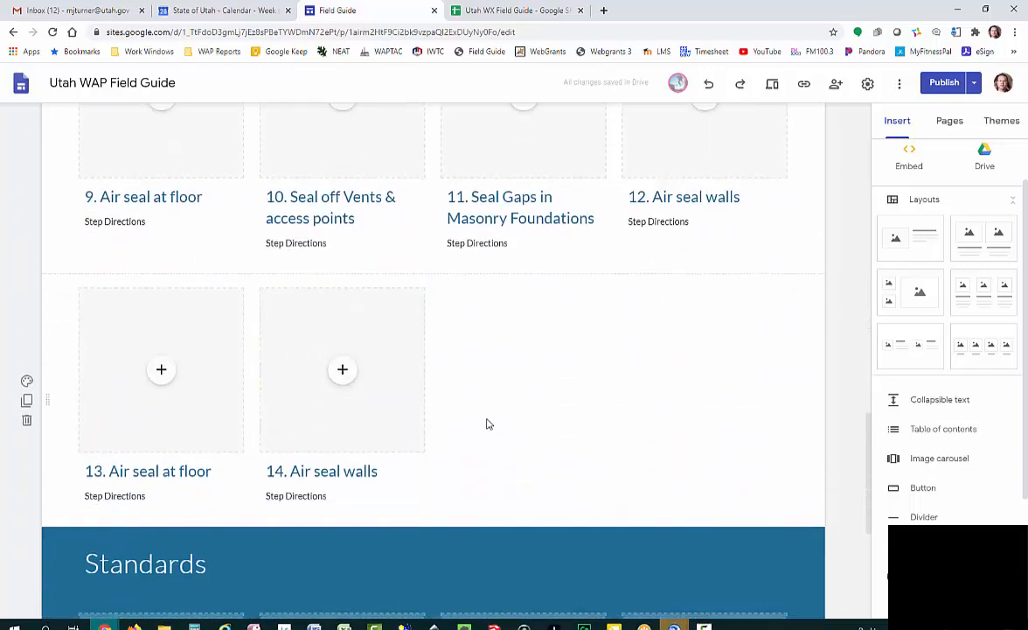
Replace the name in the step 9 title with Air seal Sill Box from the spreadsheet
{"action": "scroll", "coordinate": [488, 419], "scroll_direction": "up", "scroll_amount": 1}
{"action": "scroll", "coordinate": [488, 417], "scroll_direction": "up", "scroll_amount": 2}
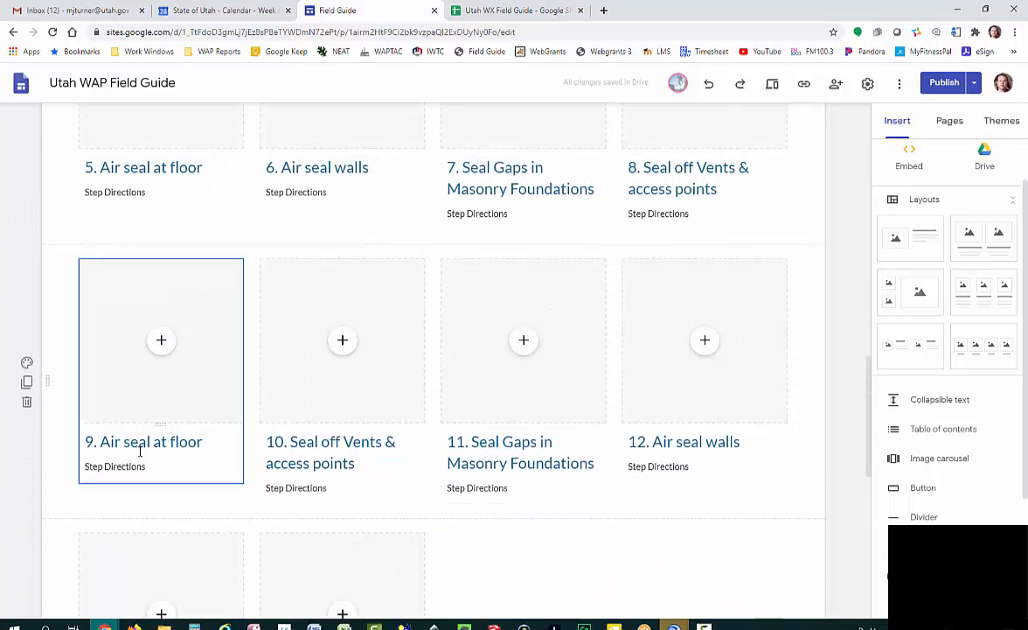
{"action": "left_click", "coordinate": [211, 448]}
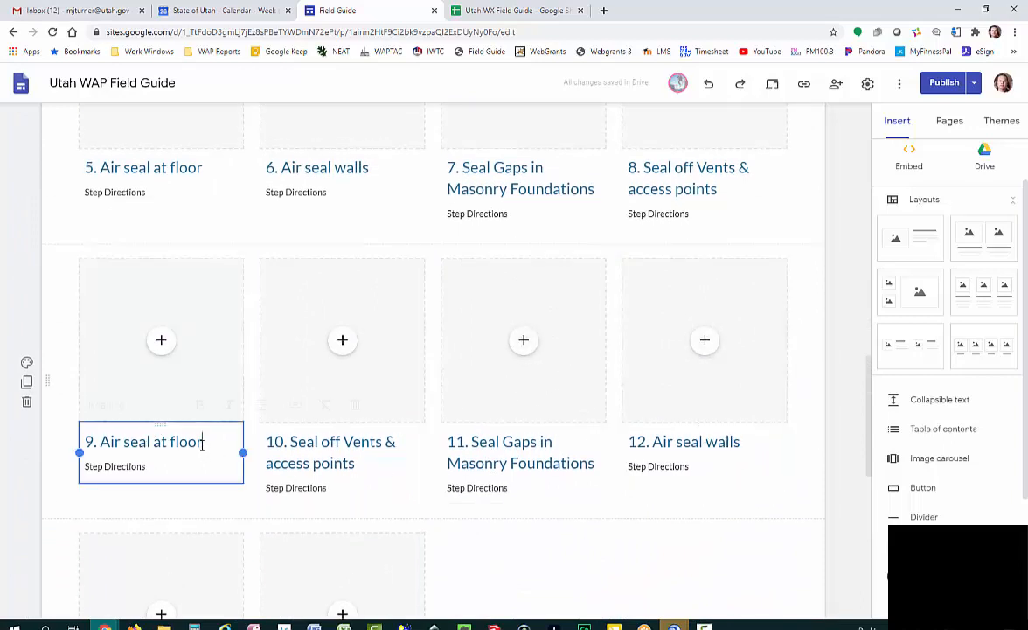
{"action": "left_click", "coordinate": [472, 11]}
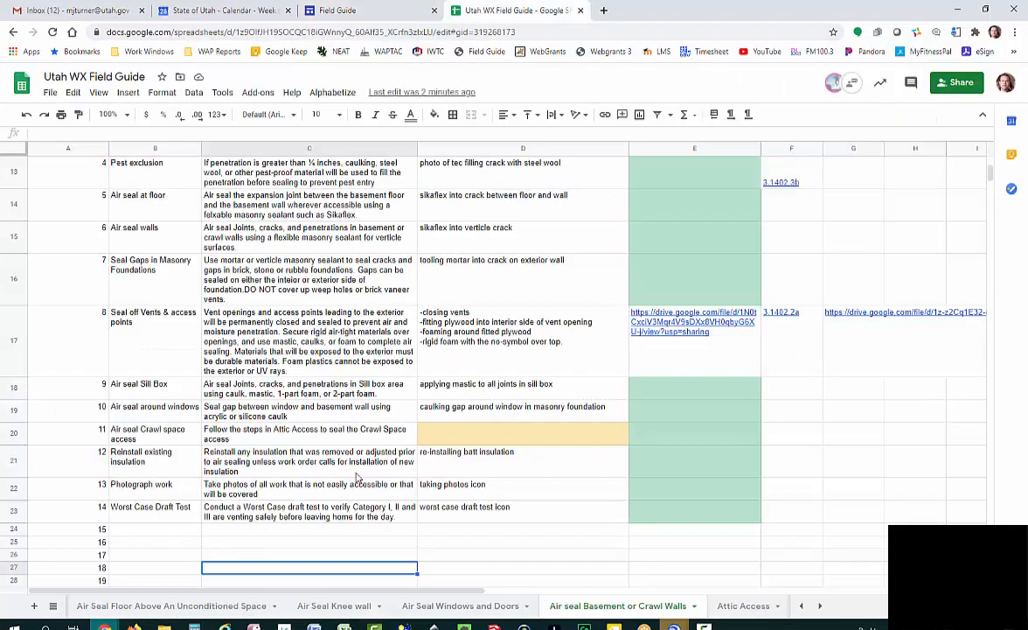
{"action": "left_click", "coordinate": [133, 389]}
{"action": "left_click_drag", "start_coordinate": [104, 133], "coordinate": [30, 138]}
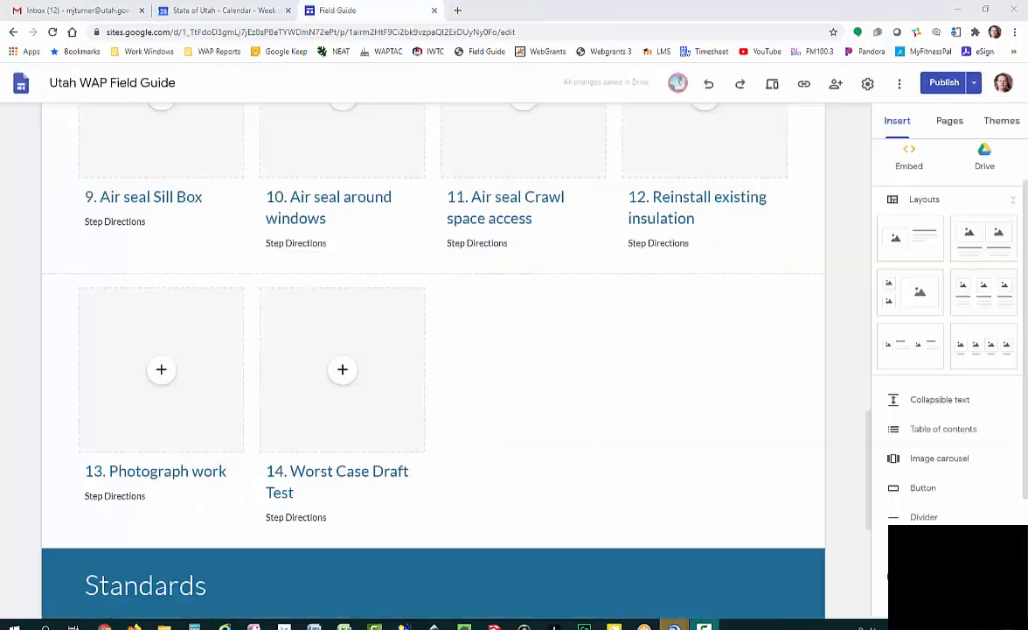
Copy the step 1 Remove existing insulation directions from the Air seal Basement or Crawl Walls sheet
{"action": "left_click", "coordinate": [340, 490]}
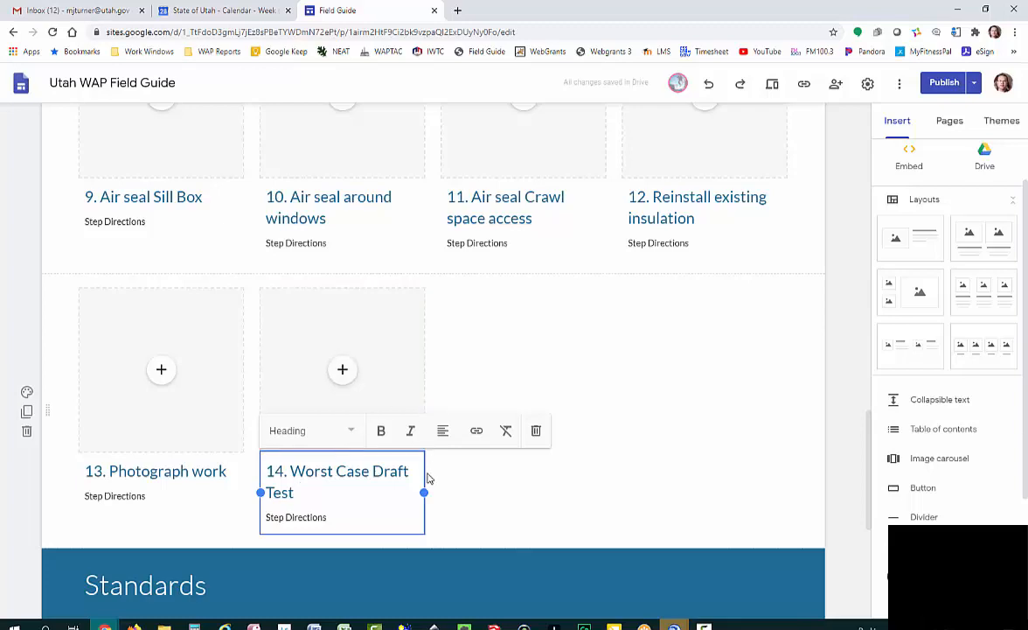
{"action": "scroll", "coordinate": [580, 427], "scroll_direction": "up", "scroll_amount": 3}
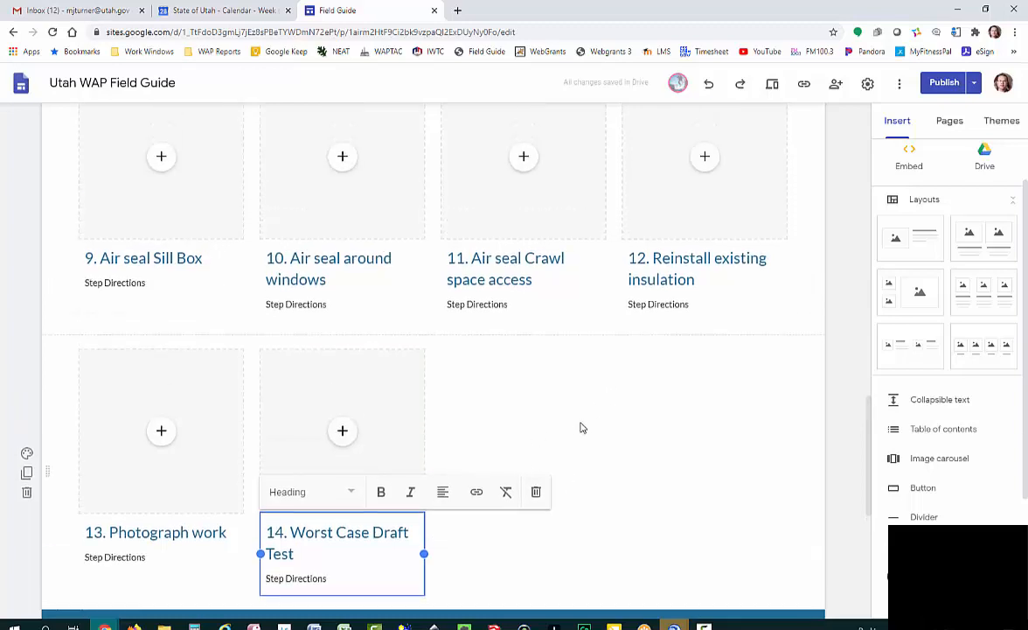
{"action": "scroll", "coordinate": [630, 299], "scroll_direction": "up", "scroll_amount": 5}
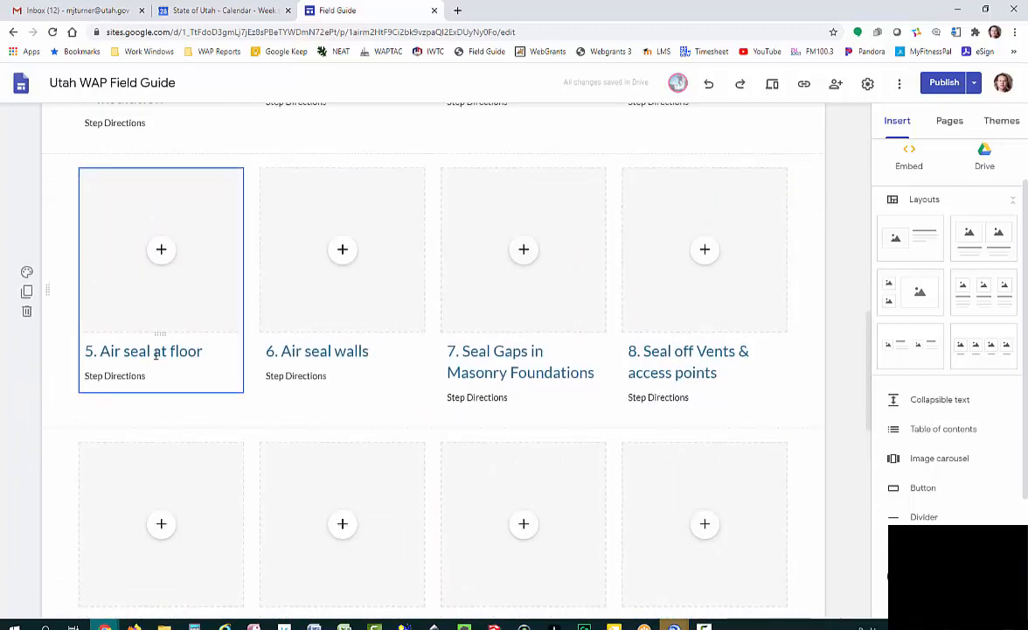
{"action": "scroll", "coordinate": [735, 356], "scroll_direction": "up", "scroll_amount": 2}
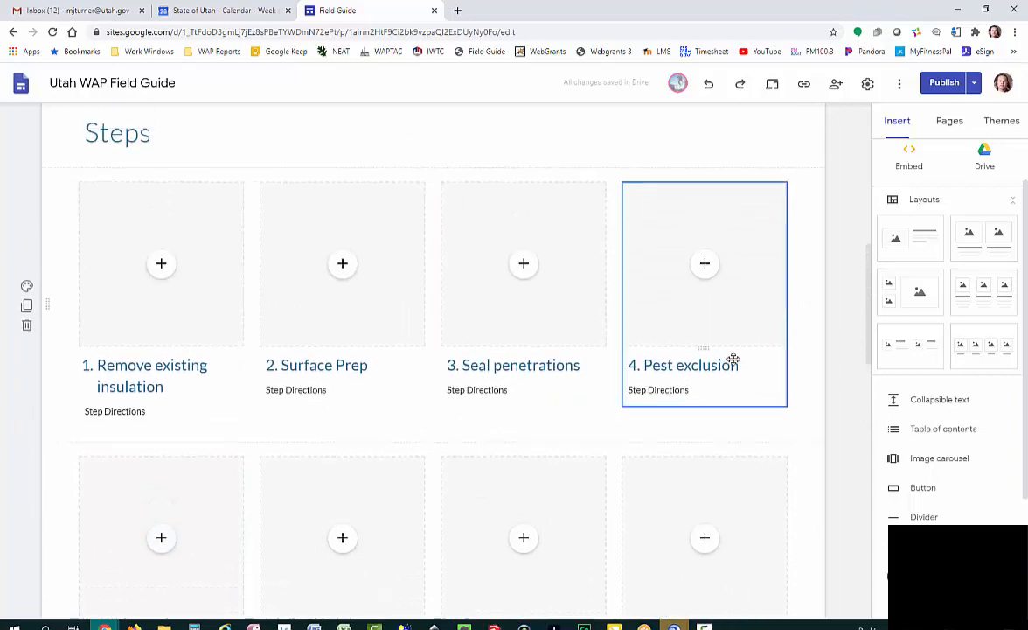
{"action": "scroll", "coordinate": [490, 350], "scroll_direction": "down", "scroll_amount": 2}
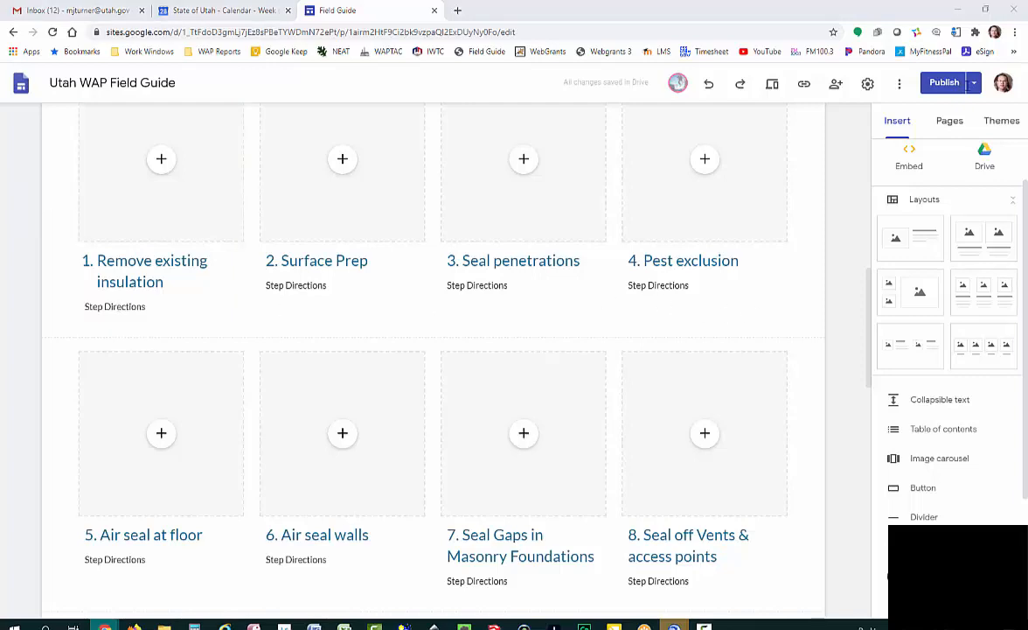
{"action": "left_click_drag", "start_coordinate": [500, 2], "coordinate": [514, 10]}
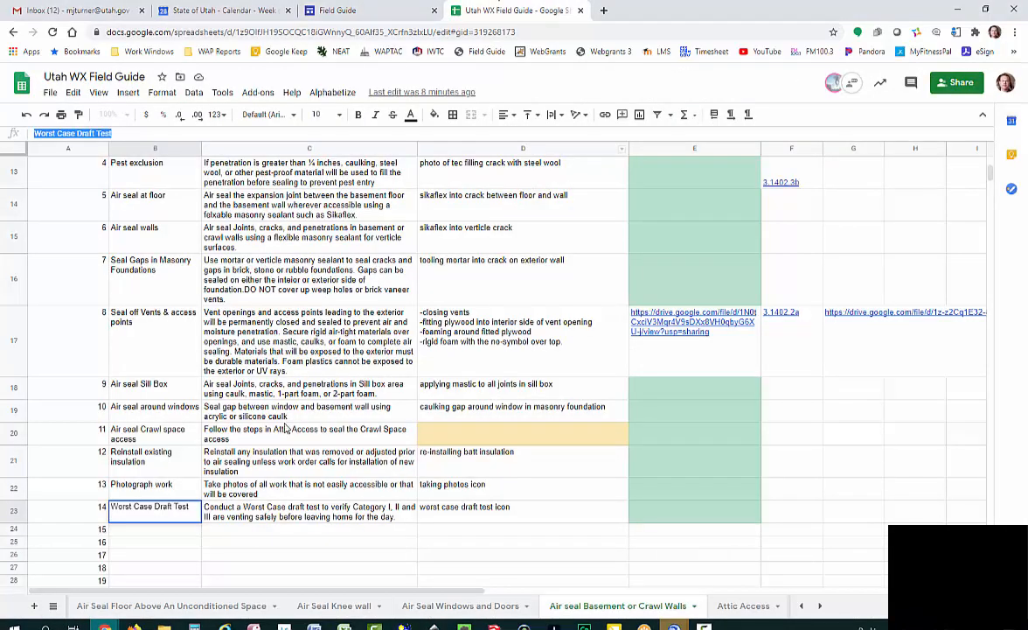
{"action": "scroll", "coordinate": [275, 372], "scroll_direction": "up", "scroll_amount": 4}
{"action": "left_click", "coordinate": [256, 293]}
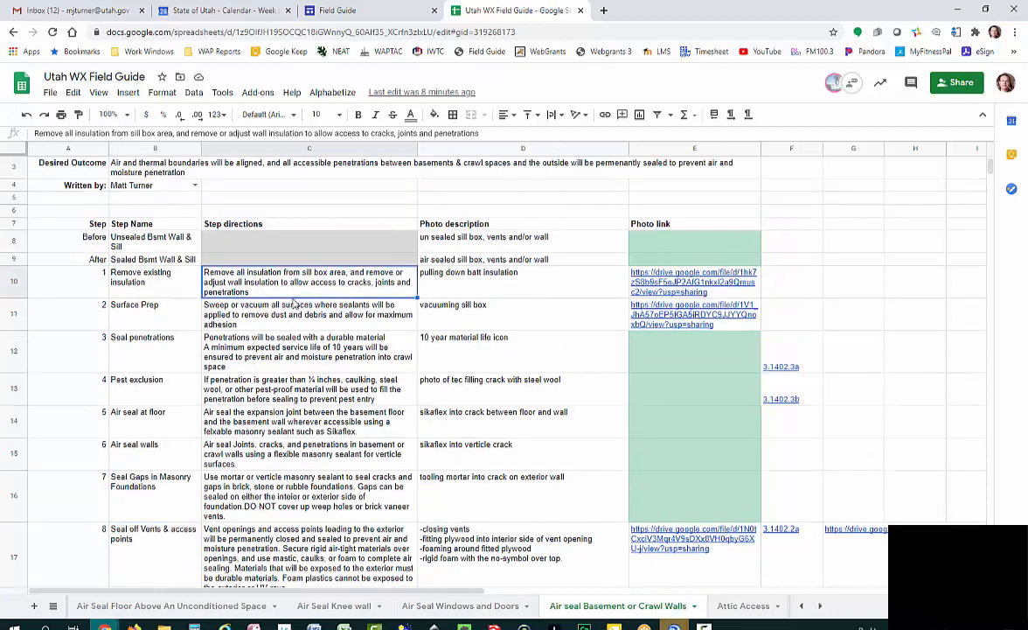
{"action": "left_click_drag", "start_coordinate": [498, 133], "coordinate": [2, 140]}
{"action": "key", "text": "ctrl+c"}
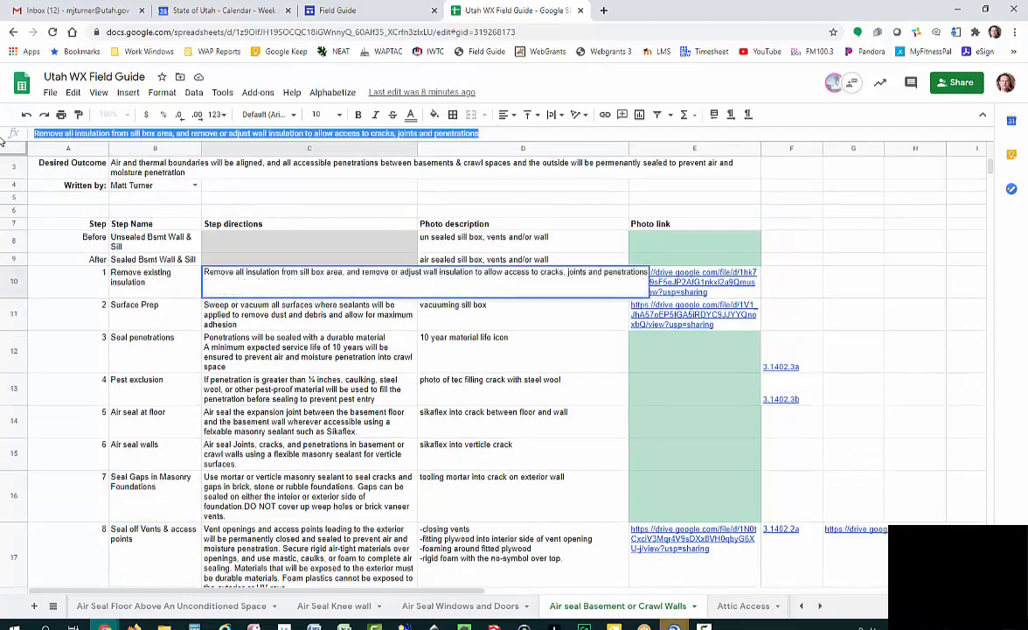
Replace the Step Directions placeholder under Remove existing insulation in the Field Guide with the copied directions
{"action": "left_click", "coordinate": [316, 17]}
{"action": "left_click", "coordinate": [119, 306]}
{"action": "left_click", "coordinate": [149, 308]}
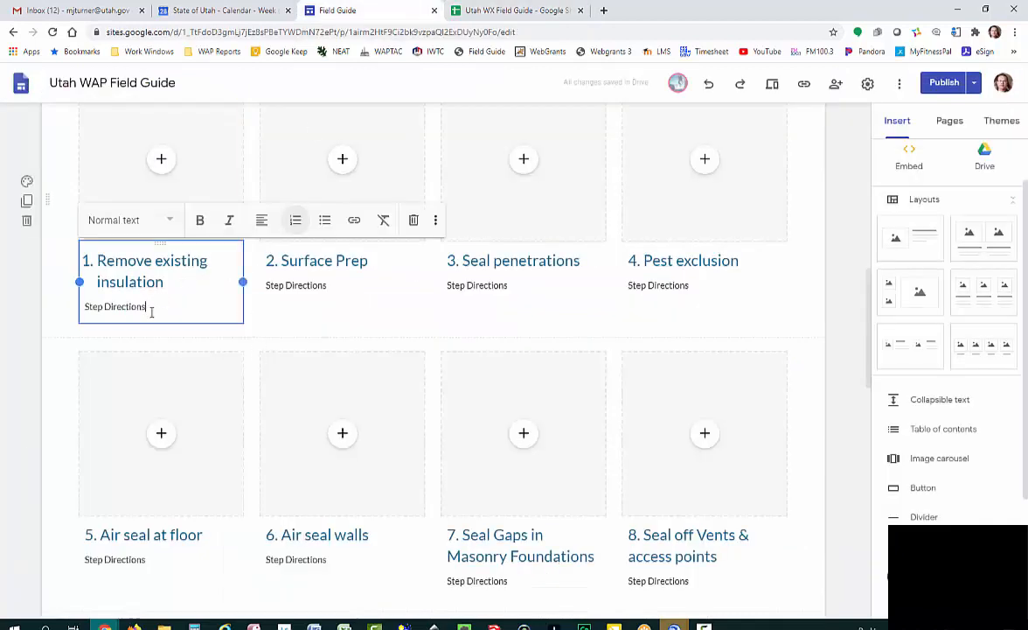
{"action": "left_click_drag", "start_coordinate": [151, 311], "coordinate": [84, 306]}
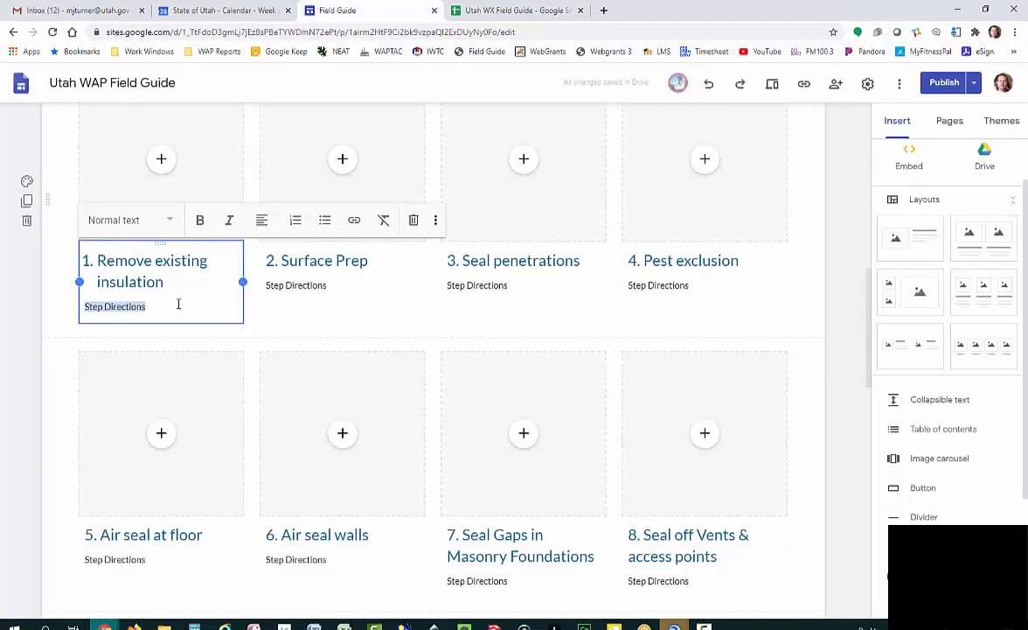
{"action": "key", "text": "ctrl+v"}
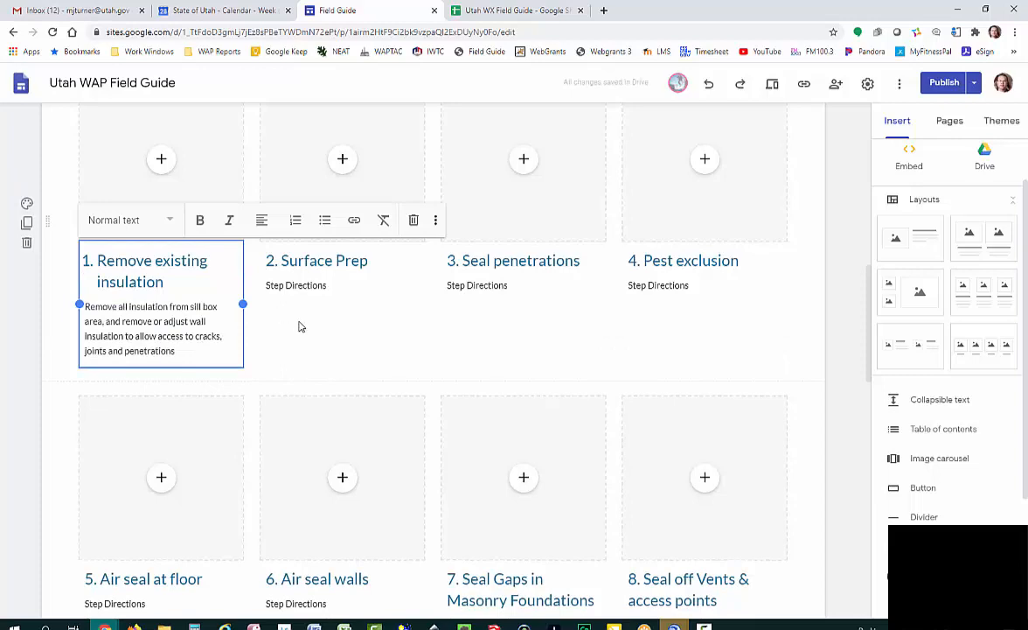
{"action": "left_click", "coordinate": [298, 326]}
Replace the Step Directions placeholder under Surface Prep with the step 2 directions copied from the spreadsheet
{"action": "left_click", "coordinate": [490, 13]}
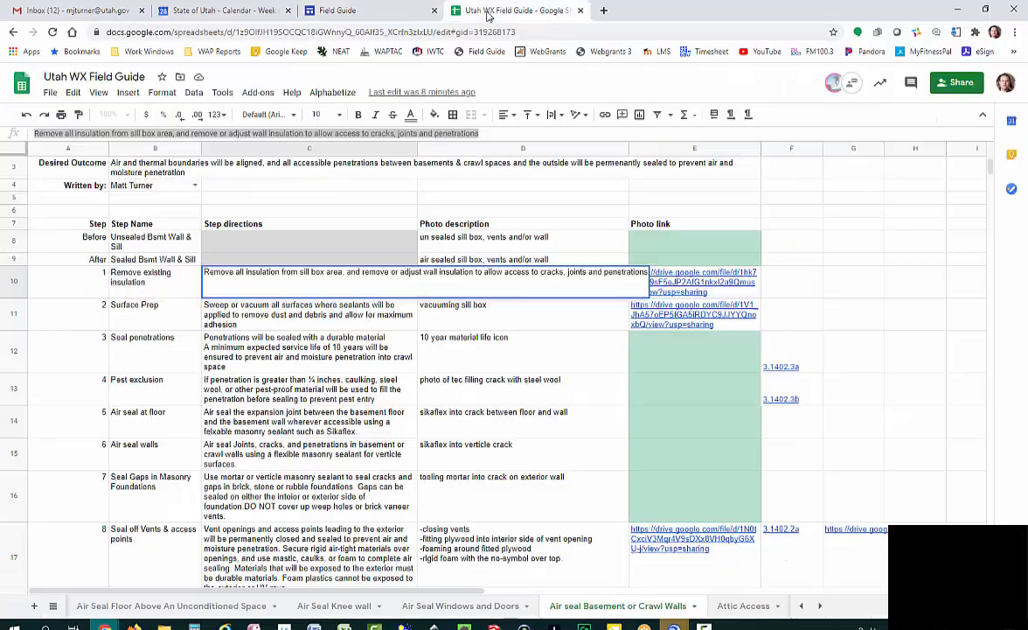
{"action": "left_click", "coordinate": [303, 312]}
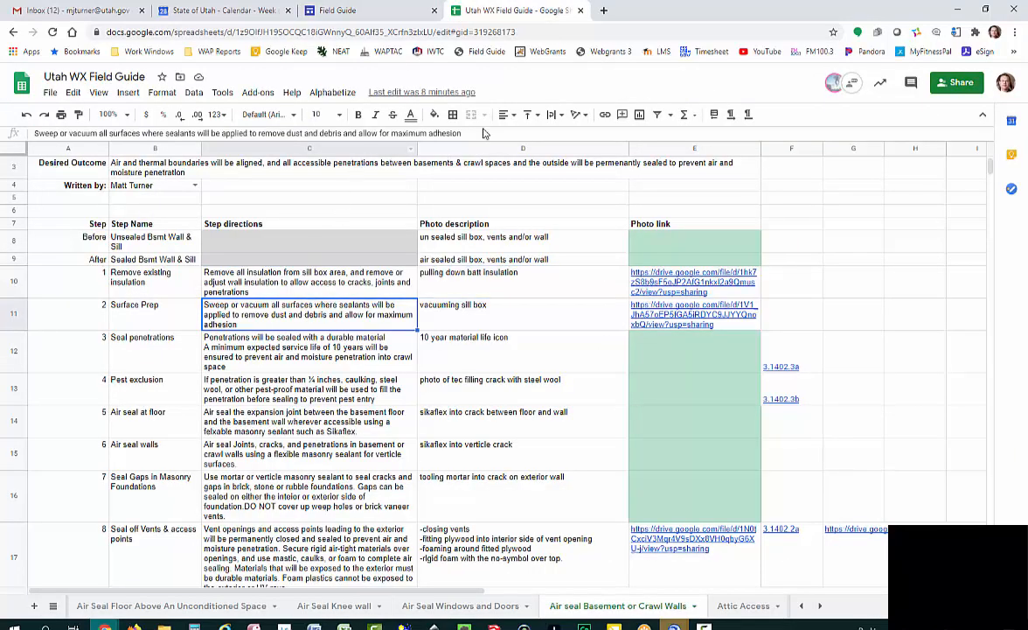
{"action": "left_click_drag", "start_coordinate": [480, 133], "coordinate": [13, 155]}
{"action": "key", "text": "ctrl+c"}
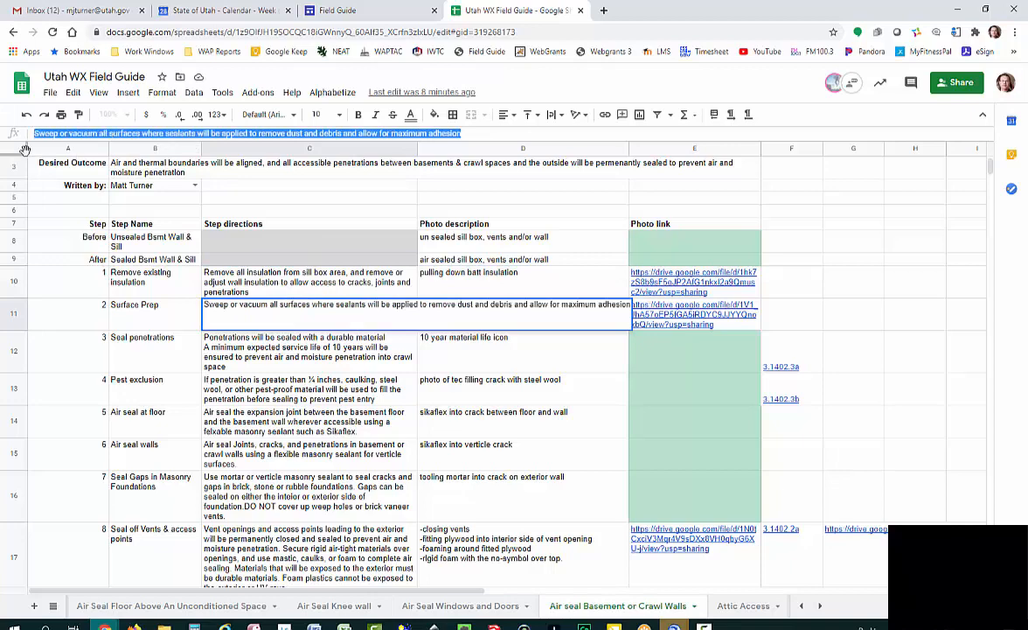
{"action": "left_click", "coordinate": [336, 11]}
{"action": "left_click", "coordinate": [340, 285]}
{"action": "left_click_drag", "start_coordinate": [340, 285], "coordinate": [280, 285]}
{"action": "key", "text": "ctrl+v"}
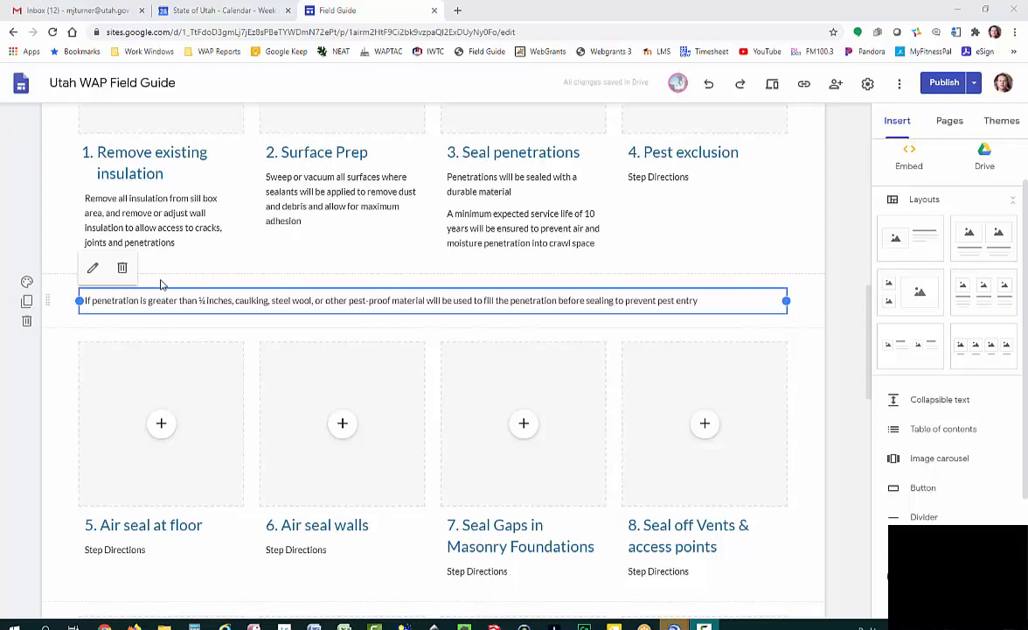
Undo the paste that put the pest exclusion directions in a separate text box above steps 5 to 8
{"action": "left_click", "coordinate": [681, 254]}
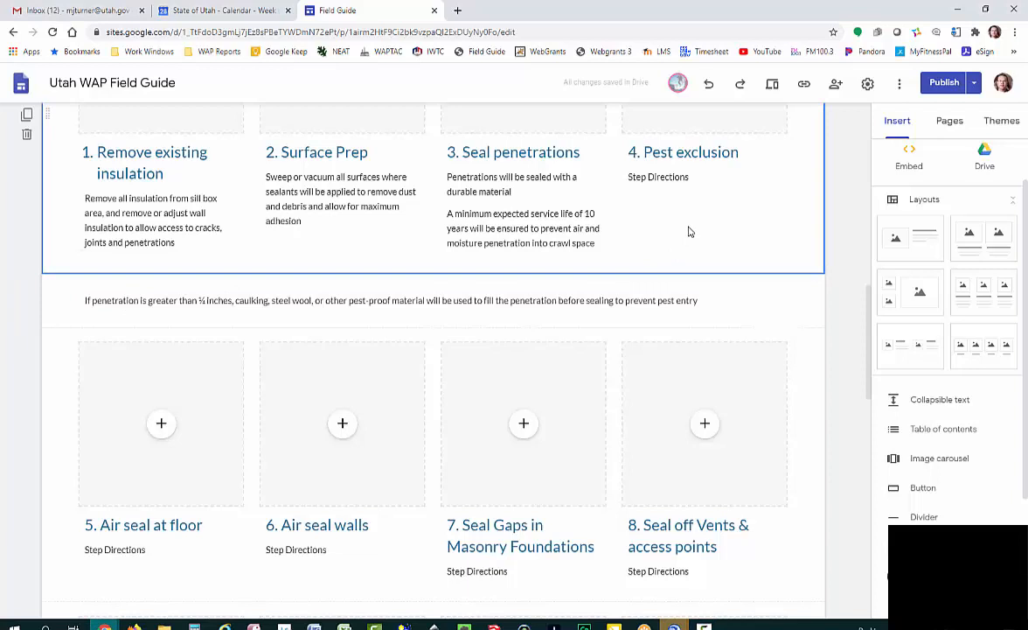
{"action": "key", "text": "ctrl+z"}
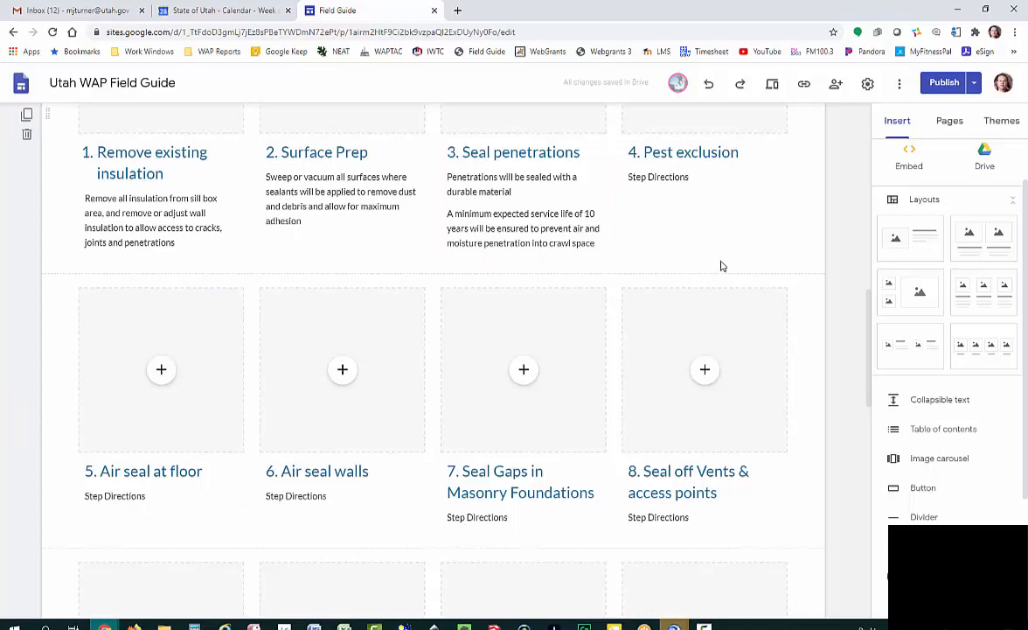
Replace the Step Directions placeholder under Pest exclusion with the step 4 directions on filling penetrations greater than ¼ inches with pest-proof material before sealing
{"action": "triple_click", "coordinate": [705, 173]}
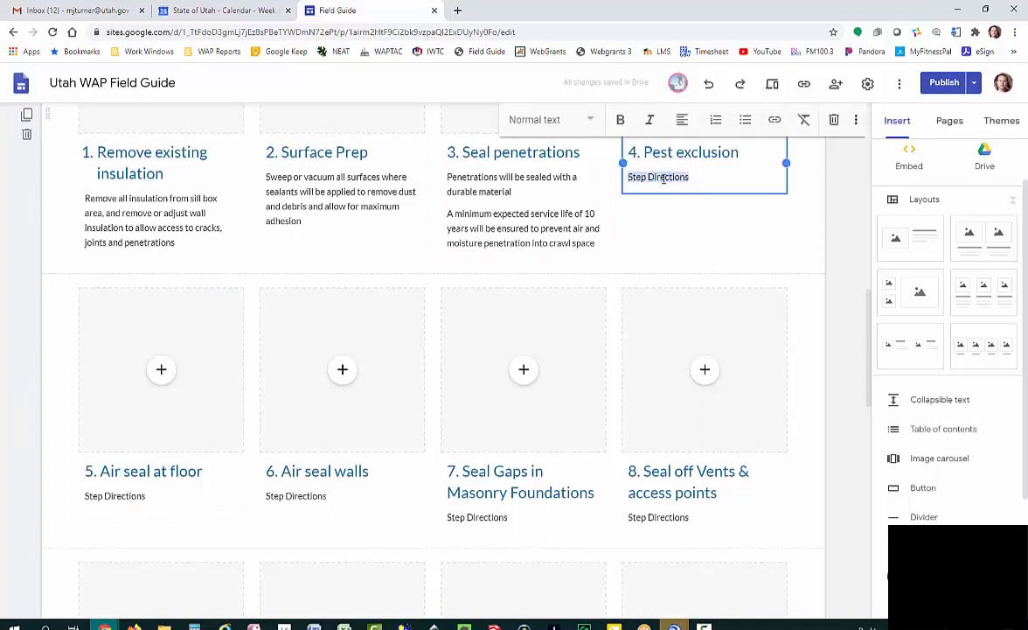
{"action": "type", "text": "If penetration is greater than ¼ inches, caulking, steel wool, or other pest-proof material will be used to fill the penetration before sealing to prevent pest entry"}
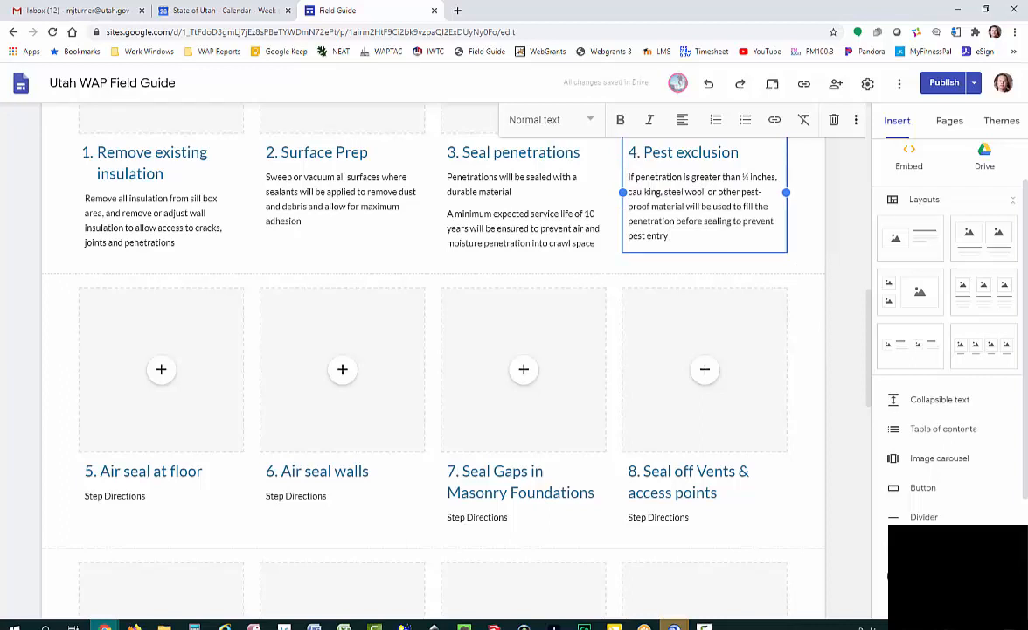
Review the titles and directions of steps 9 to 14 and the Standards section below them
{"action": "scroll", "coordinate": [433, 359], "scroll_direction": "down", "scroll_amount": 10}
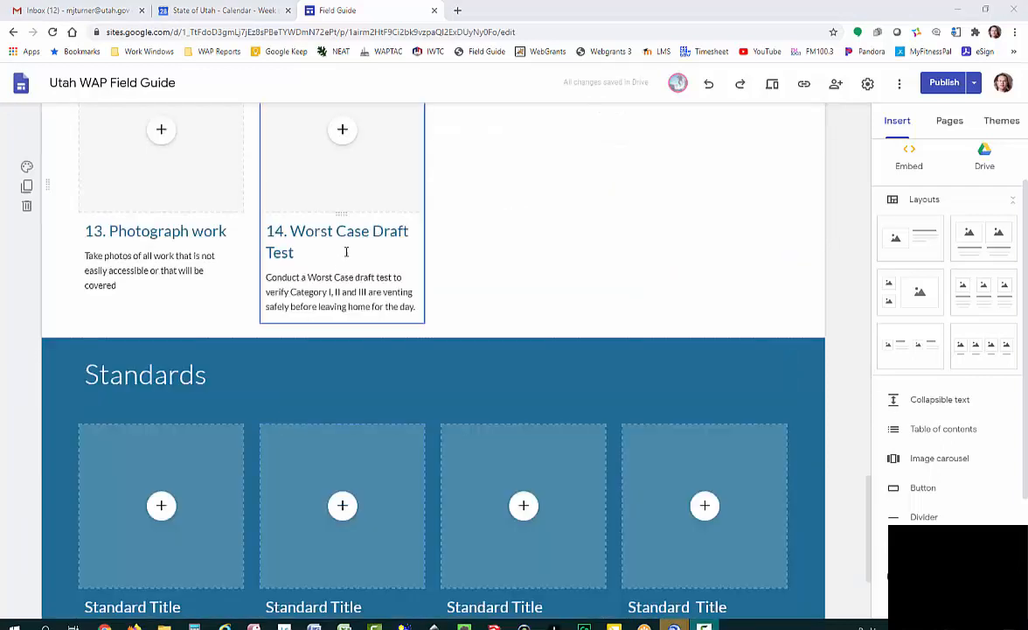
{"action": "scroll", "coordinate": [341, 232], "scroll_direction": "up", "scroll_amount": 2}
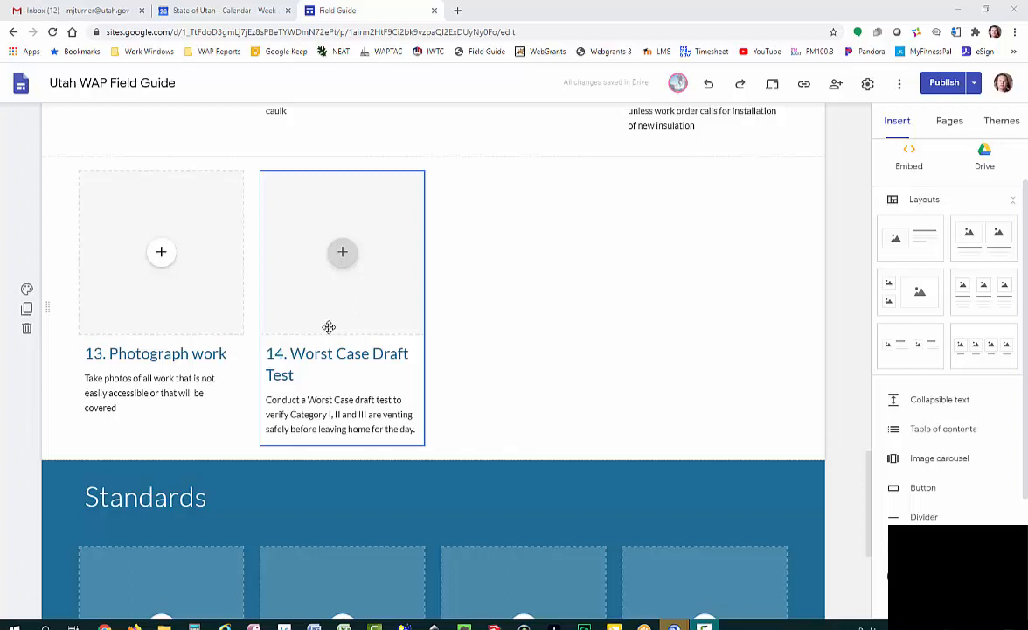
{"action": "scroll", "coordinate": [323, 332], "scroll_direction": "down", "scroll_amount": 3}
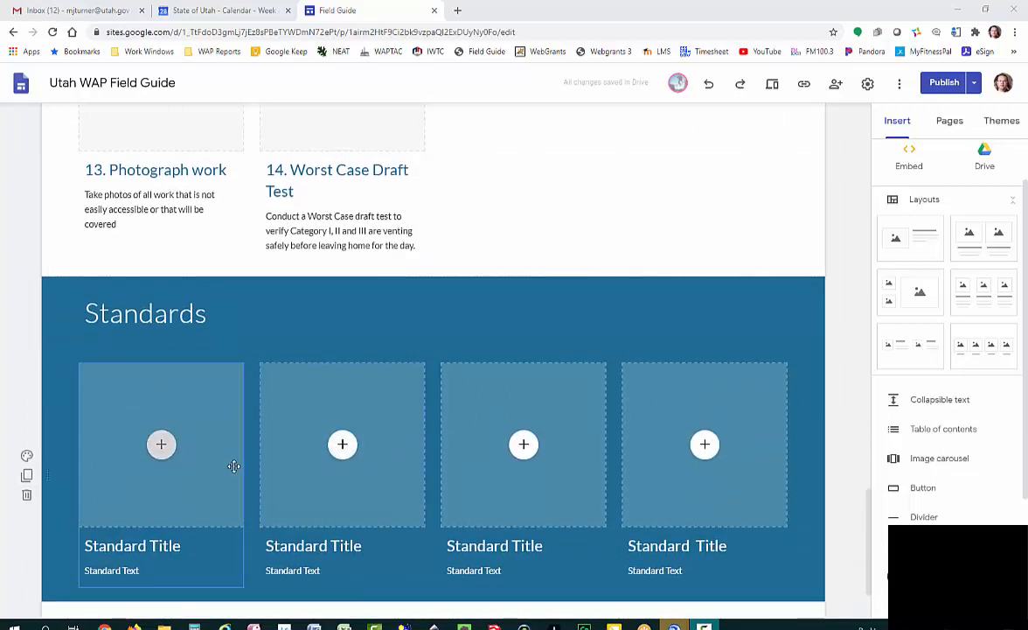
{"action": "scroll", "coordinate": [234, 466], "scroll_direction": "up", "scroll_amount": 2}
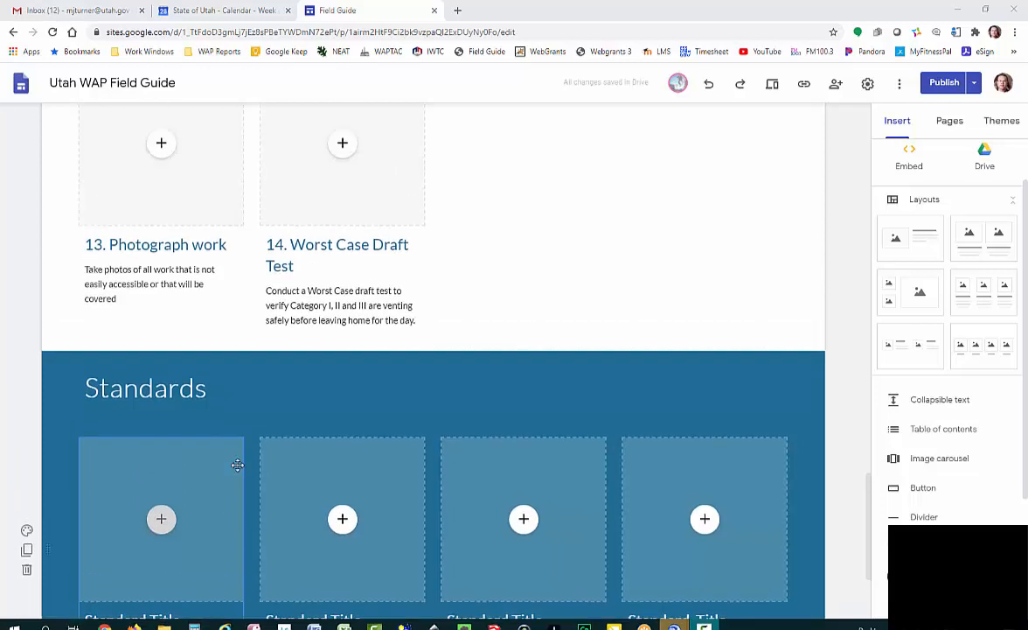
{"action": "scroll", "coordinate": [237, 466], "scroll_direction": "down", "scroll_amount": 1}
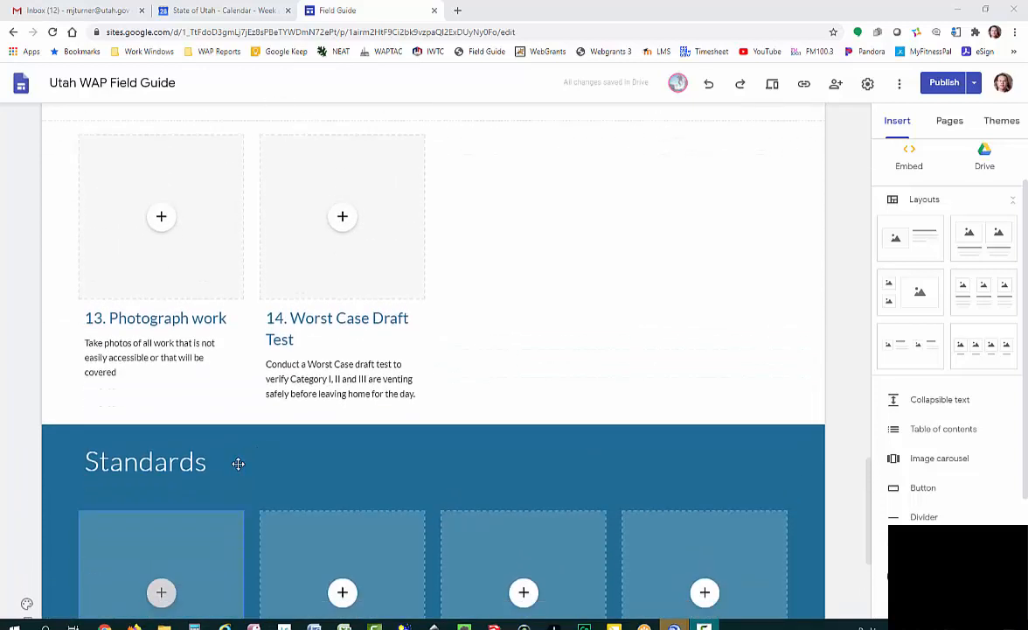
{"action": "scroll", "coordinate": [299, 361], "scroll_direction": "up", "scroll_amount": 2}
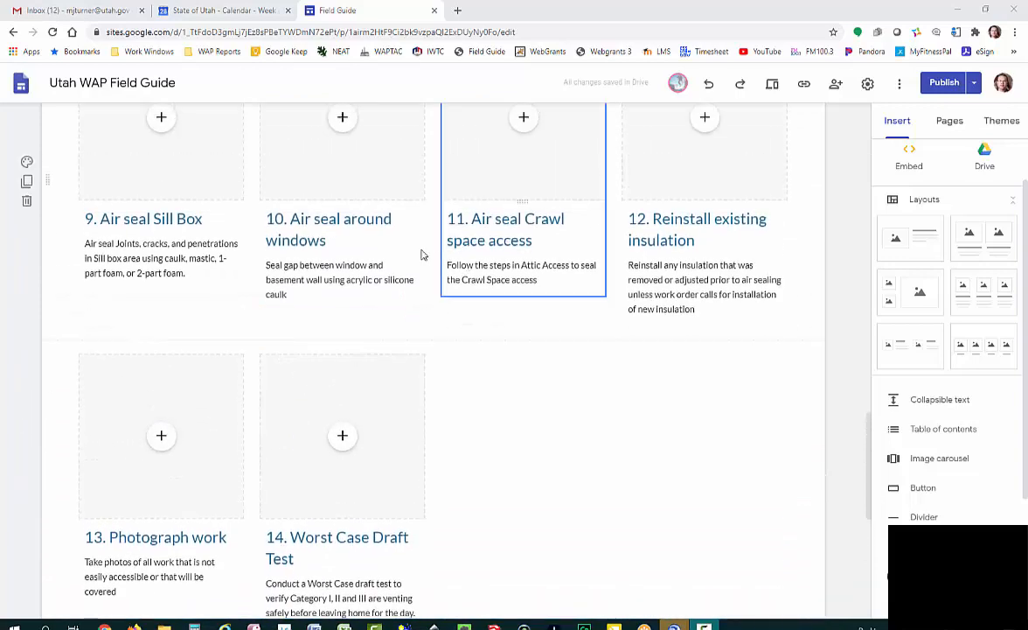
{"action": "scroll", "coordinate": [395, 560], "scroll_direction": "down", "scroll_amount": 3}
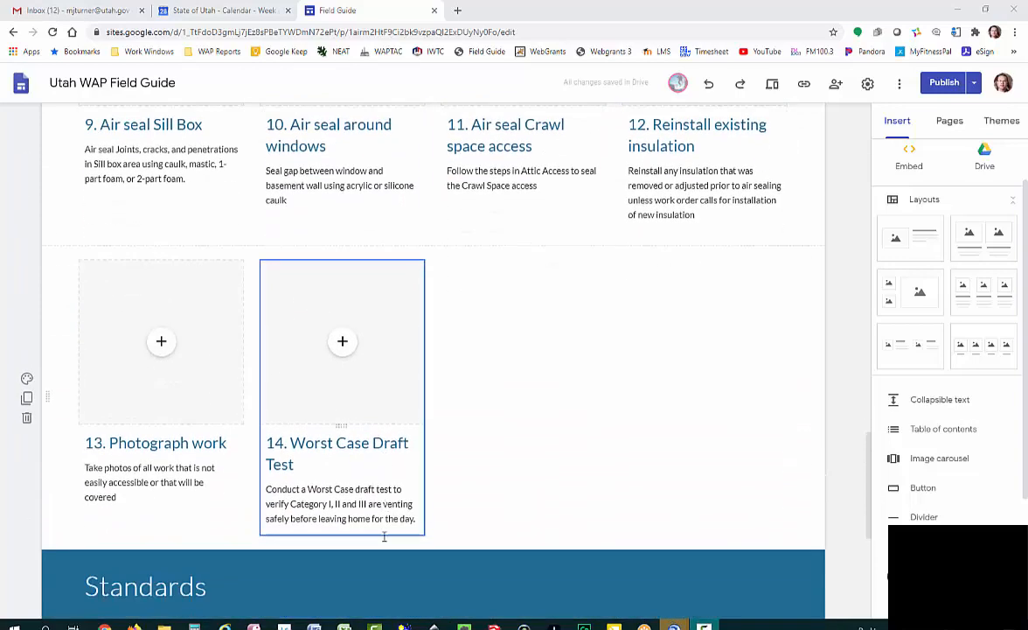
{"action": "scroll", "coordinate": [248, 435], "scroll_direction": "down", "scroll_amount": 2}
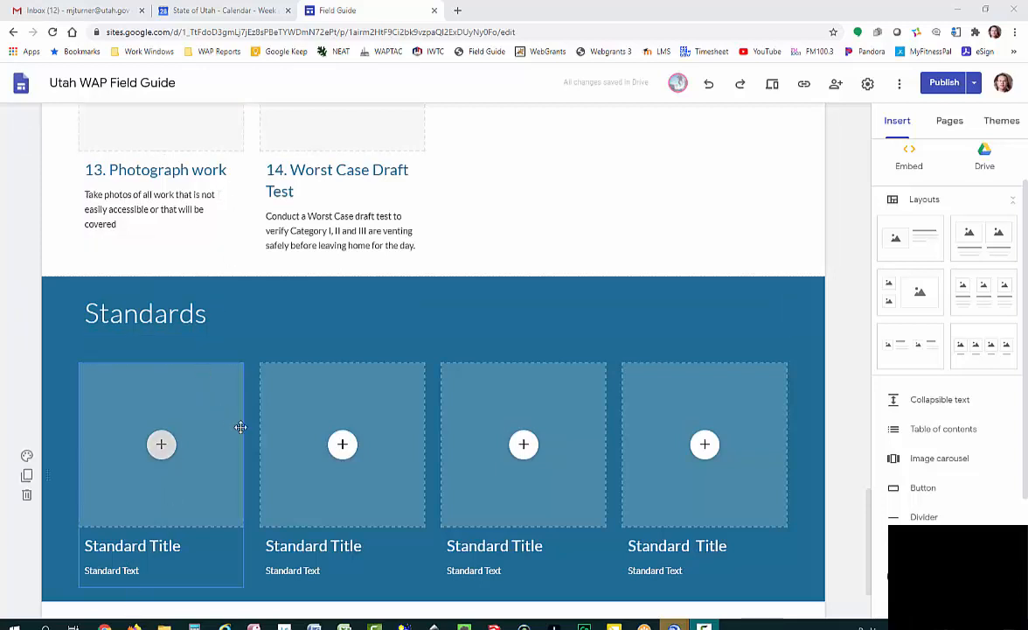
{"action": "scroll", "coordinate": [255, 418], "scroll_direction": "up", "scroll_amount": 1}
{"action": "scroll", "coordinate": [255, 418], "scroll_direction": "up", "scroll_amount": 1}
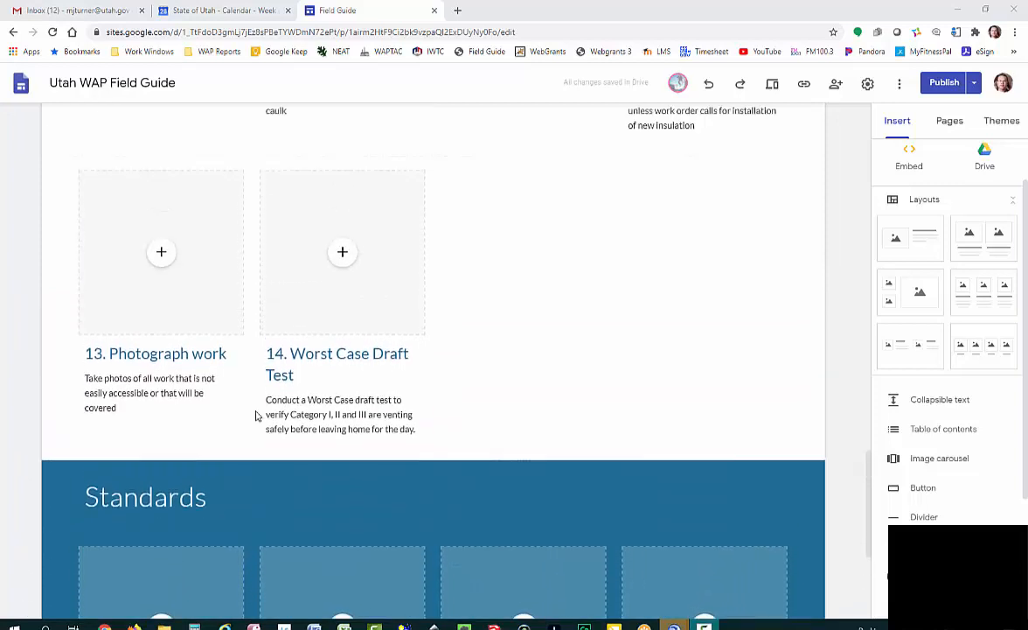
{"action": "scroll", "coordinate": [341, 437], "scroll_direction": "down", "scroll_amount": 1}
{"action": "scroll", "coordinate": [341, 438], "scroll_direction": "down", "scroll_amount": 1}
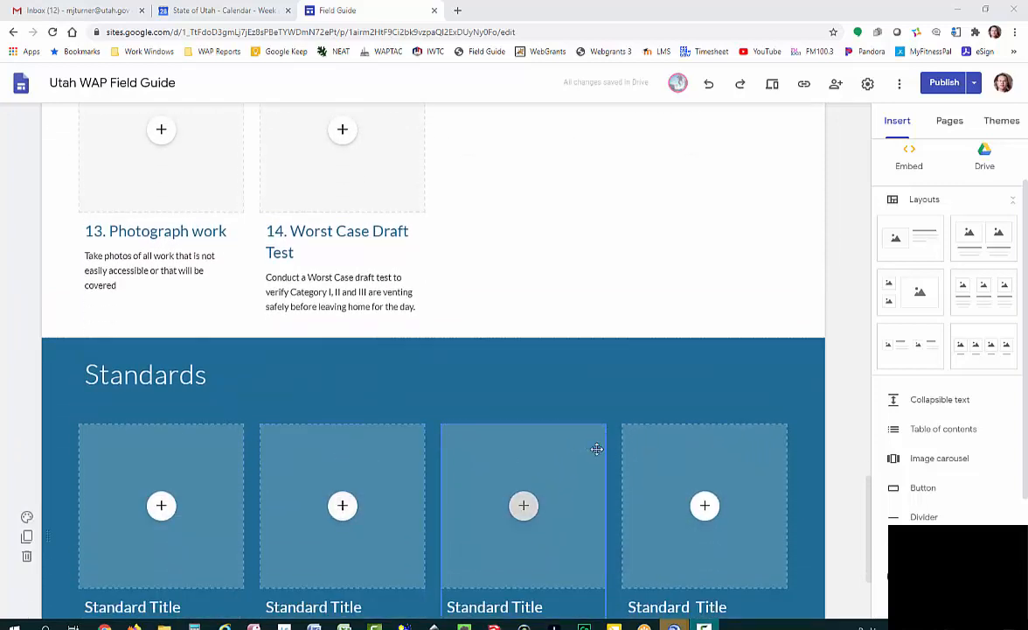
{"action": "scroll", "coordinate": [597, 465], "scroll_direction": "up", "scroll_amount": 3}
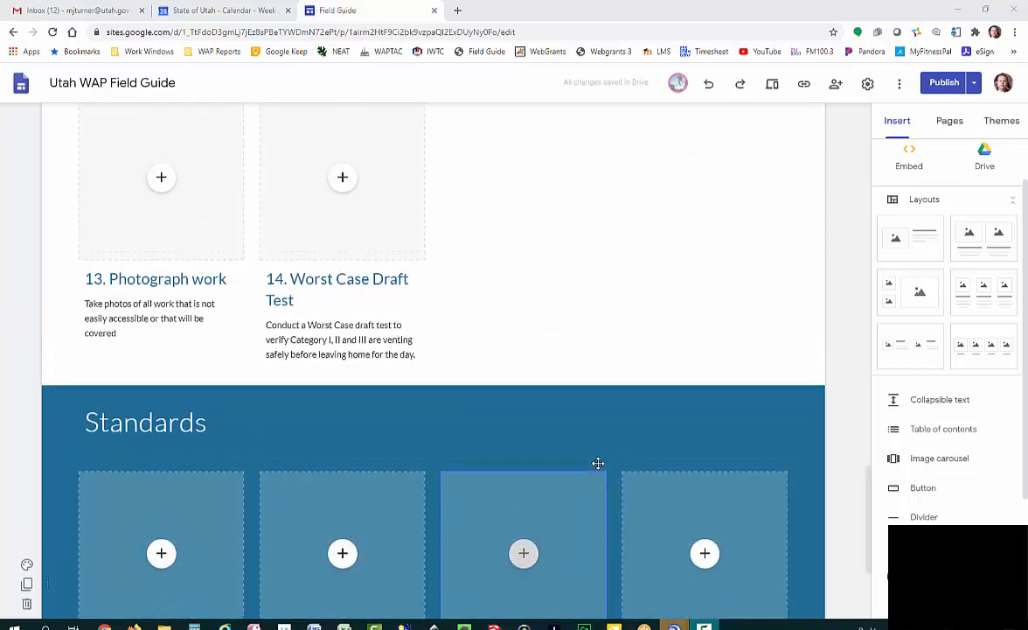
{"action": "scroll", "coordinate": [598, 465], "scroll_direction": "up", "scroll_amount": 3}
{"action": "scroll", "coordinate": [598, 466], "scroll_direction": "up", "scroll_amount": 2}
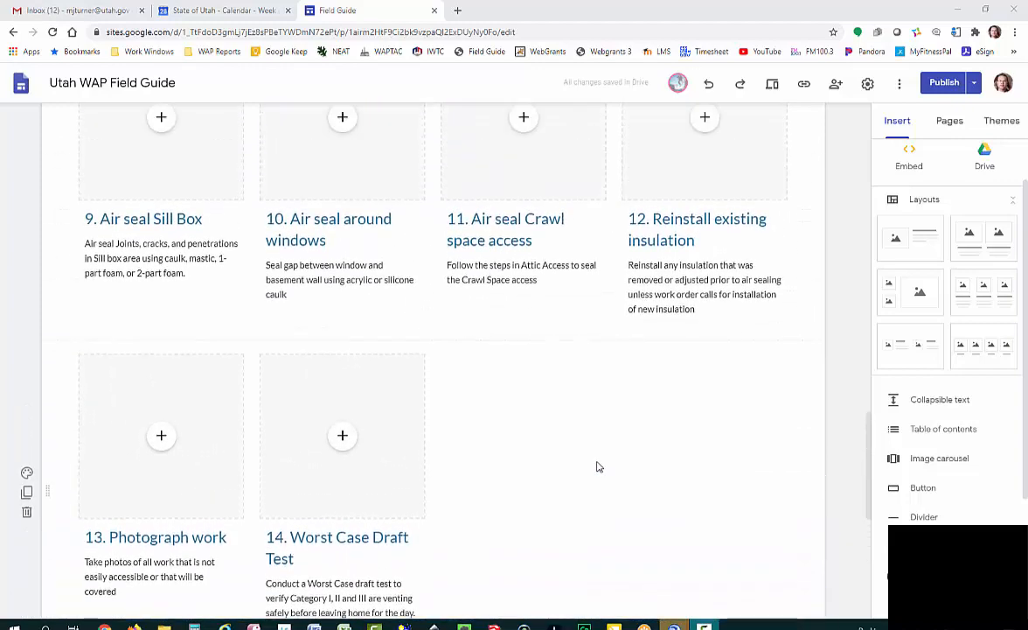
{"action": "scroll", "coordinate": [597, 467], "scroll_direction": "down", "scroll_amount": 5}
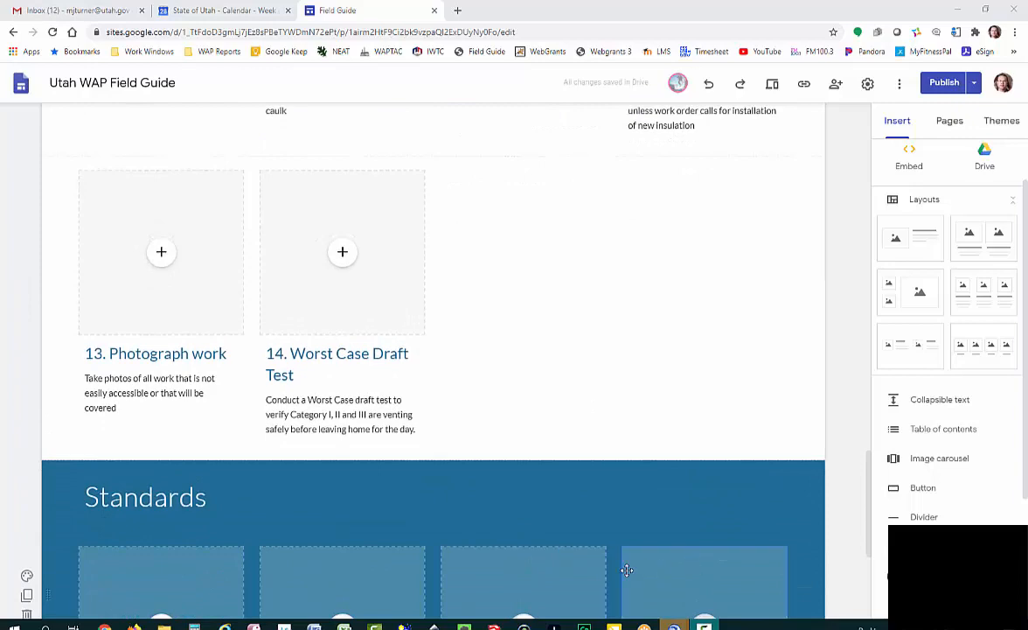
{"action": "scroll", "coordinate": [589, 569], "scroll_direction": "down", "scroll_amount": 3}
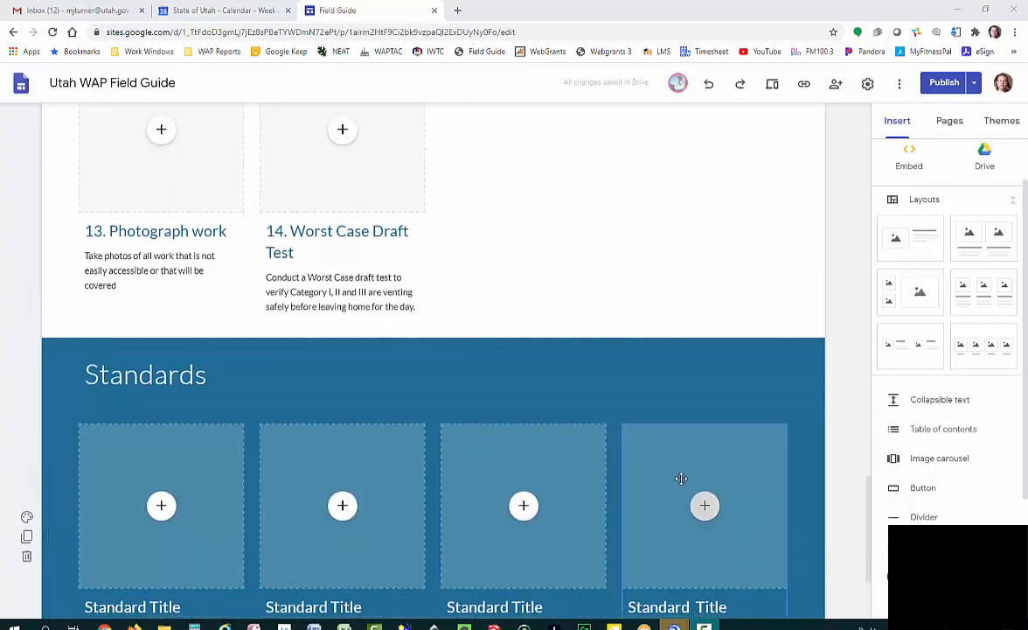
{"action": "scroll", "coordinate": [681, 478], "scroll_direction": "up", "scroll_amount": 7}
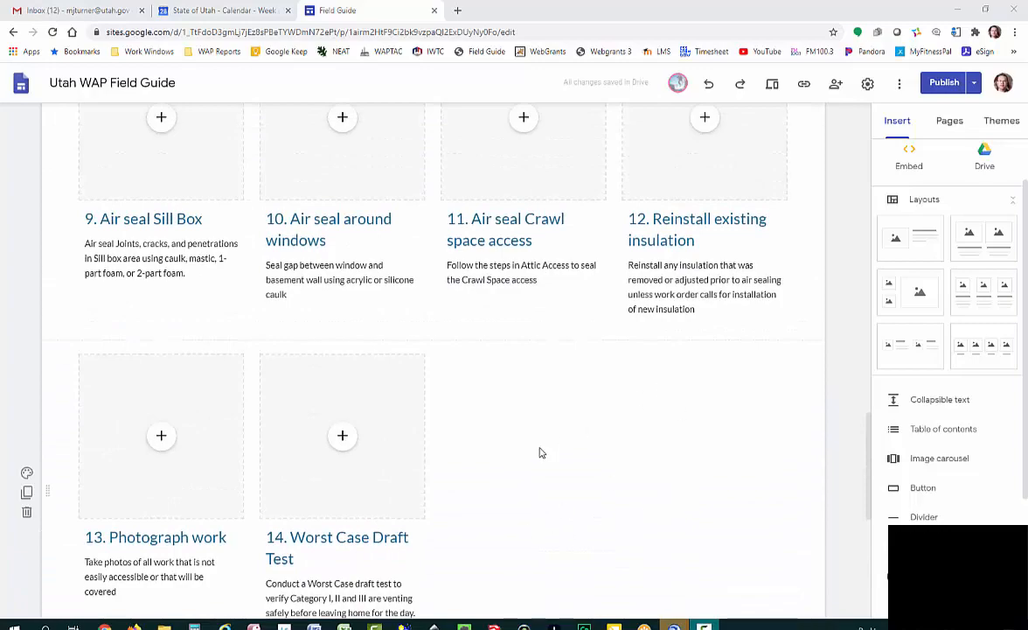
{"action": "scroll", "coordinate": [524, 437], "scroll_direction": "down", "scroll_amount": 1}
{"action": "scroll", "coordinate": [487, 254], "scroll_direction": "up", "scroll_amount": 8}
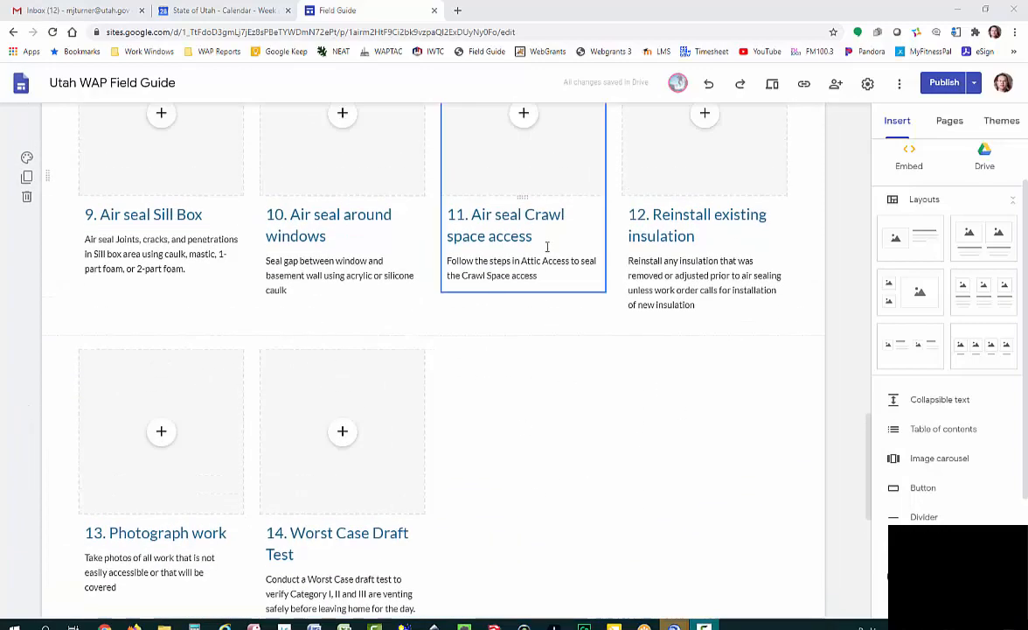
Review the page's first four steps, the Desired Outcome and SWS Detail text, and the Before and After section
{"action": "scroll", "coordinate": [487, 254], "scroll_direction": "up", "scroll_amount": 15}
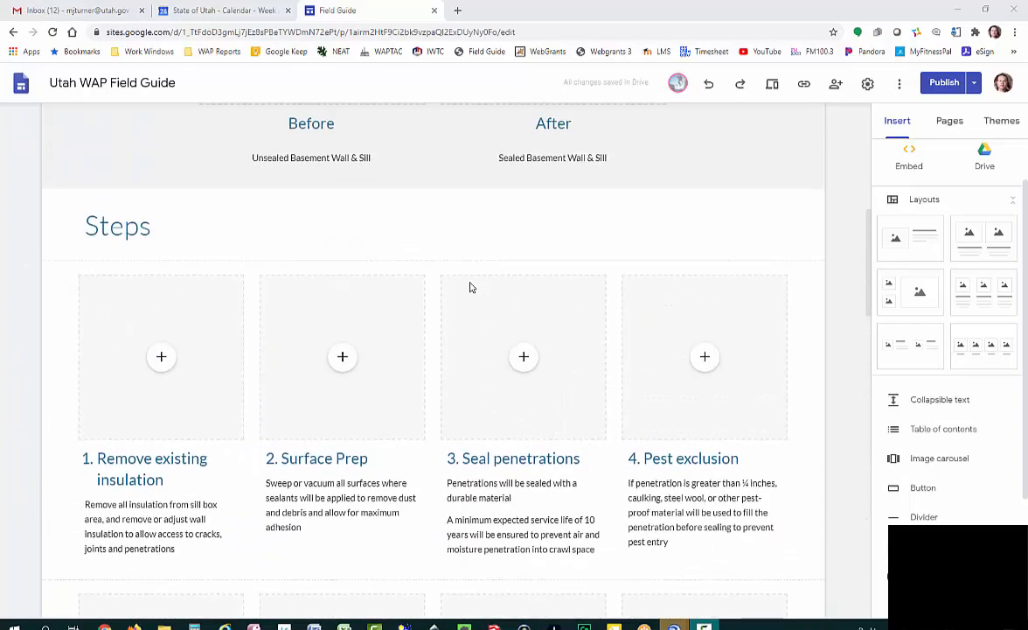
{"action": "scroll", "coordinate": [470, 287], "scroll_direction": "up", "scroll_amount": 9}
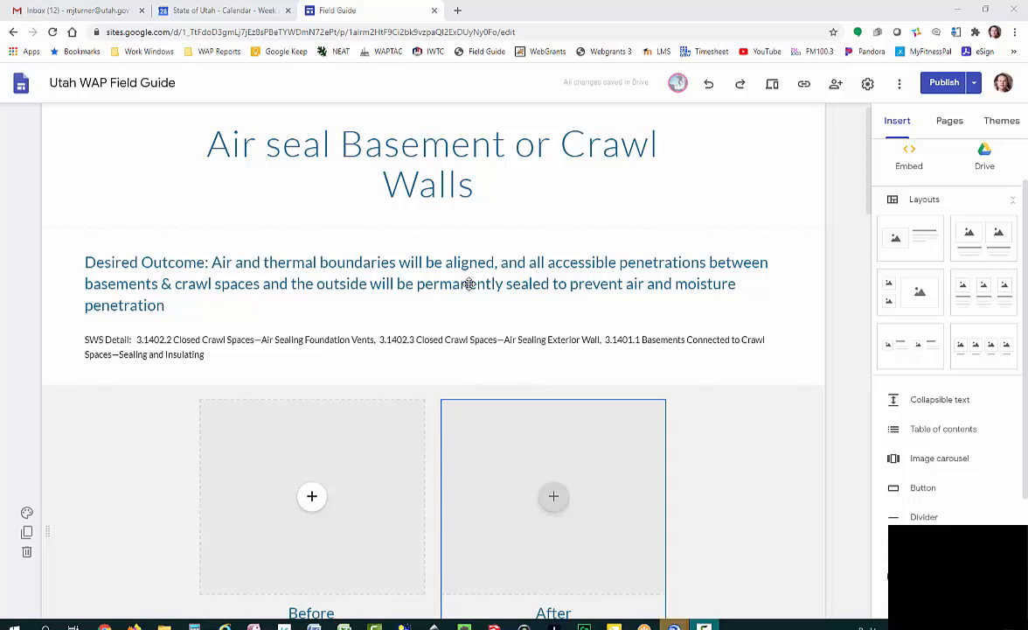
{"action": "left_click", "coordinate": [449, 272]}
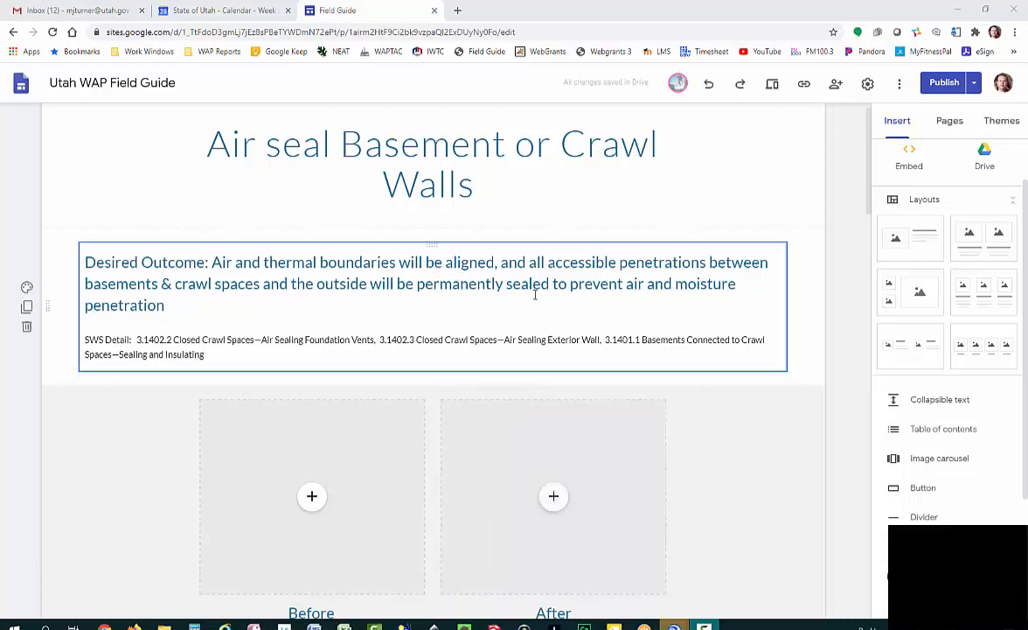
{"action": "left_click", "coordinate": [800, 250]}
{"action": "scroll", "coordinate": [808, 306], "scroll_direction": "down", "scroll_amount": 2}
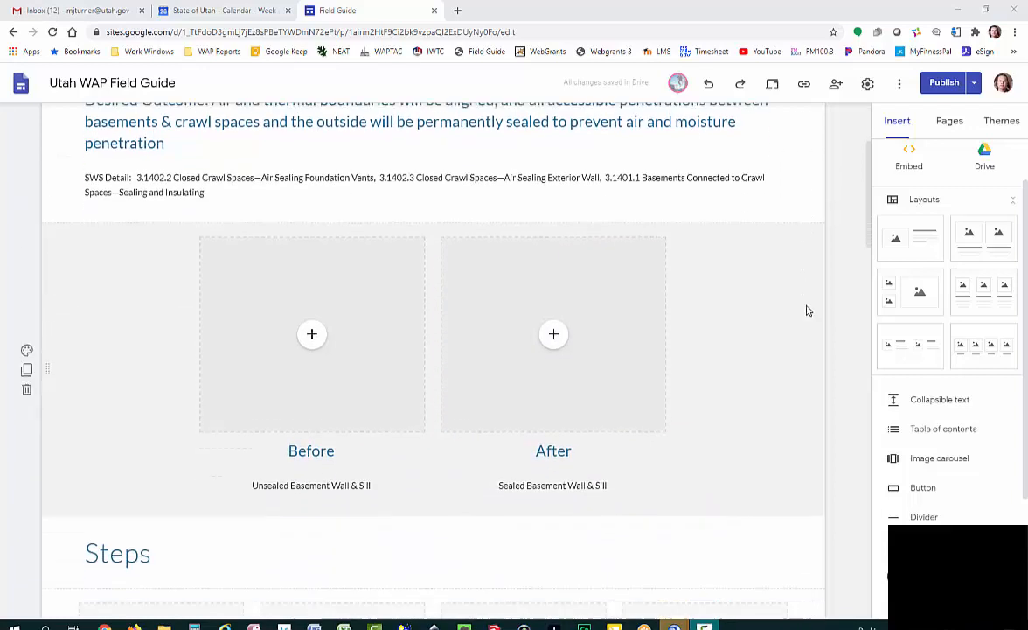
{"action": "scroll", "coordinate": [787, 306], "scroll_direction": "down", "scroll_amount": 1}
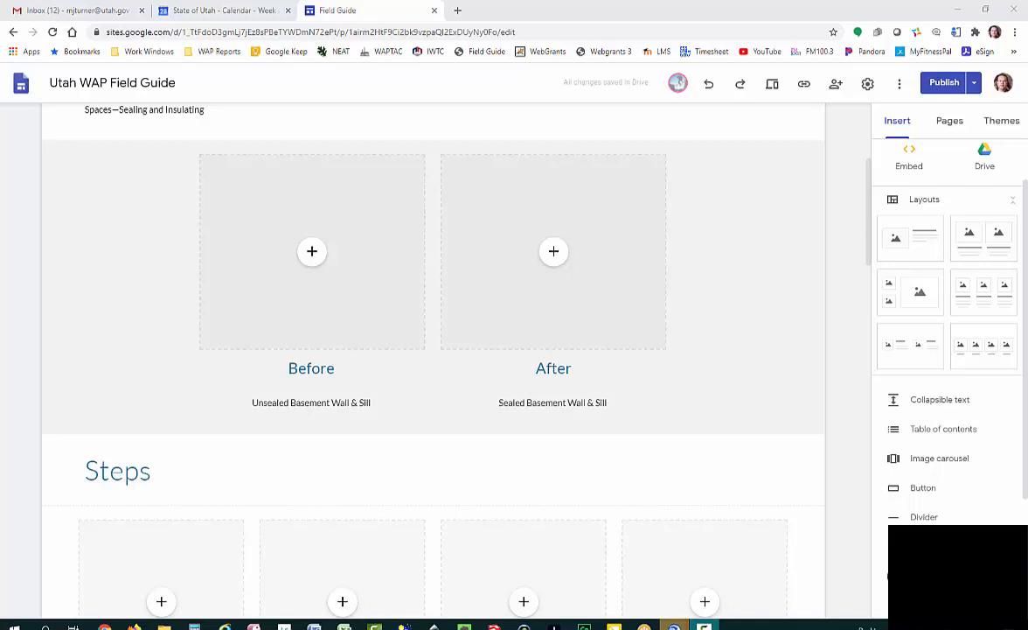
{"action": "scroll", "coordinate": [433, 359], "scroll_direction": "down", "scroll_amount": 3}
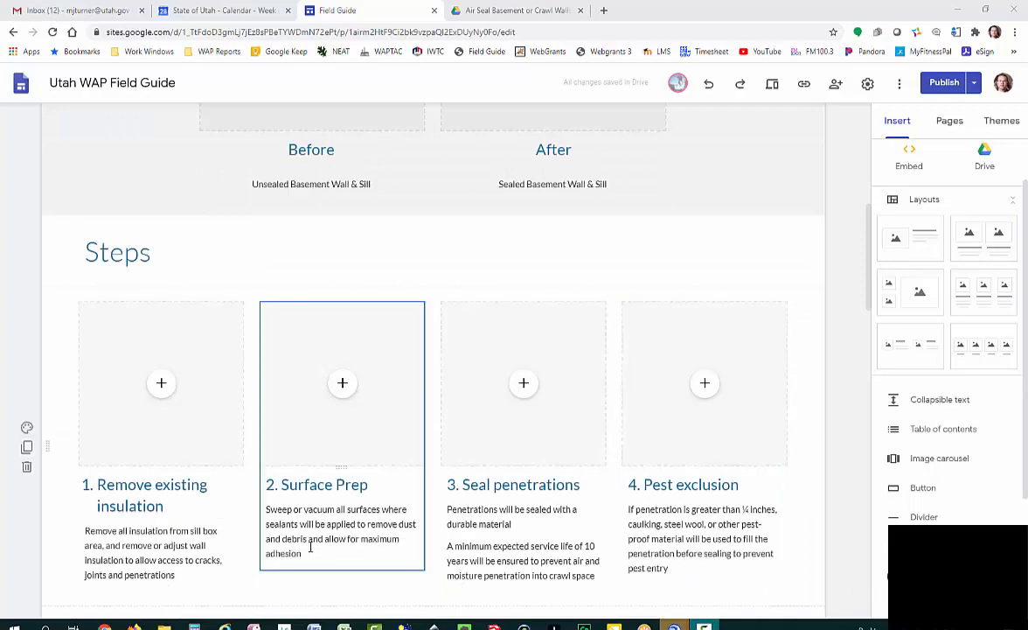
{"action": "scroll", "coordinate": [328, 210], "scroll_direction": "up", "scroll_amount": 1}
{"action": "scroll", "coordinate": [336, 190], "scroll_direction": "up", "scroll_amount": 2}
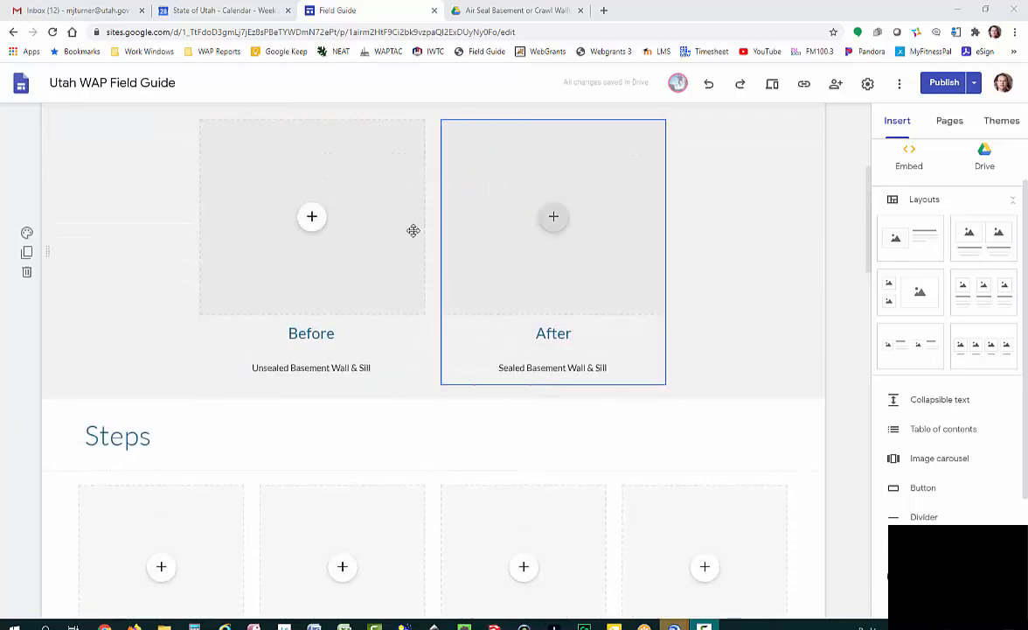
{"action": "scroll", "coordinate": [337, 273], "scroll_direction": "down", "scroll_amount": 3}
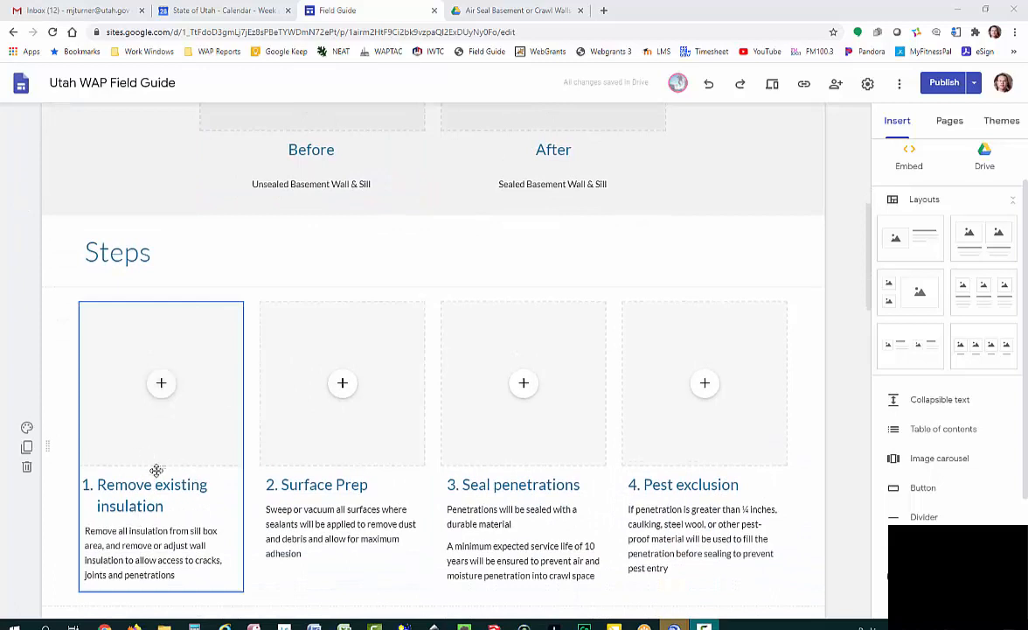
Open the Google Drive image picker for the Remove existing insulation image placeholder
{"action": "left_click", "coordinate": [164, 385]}
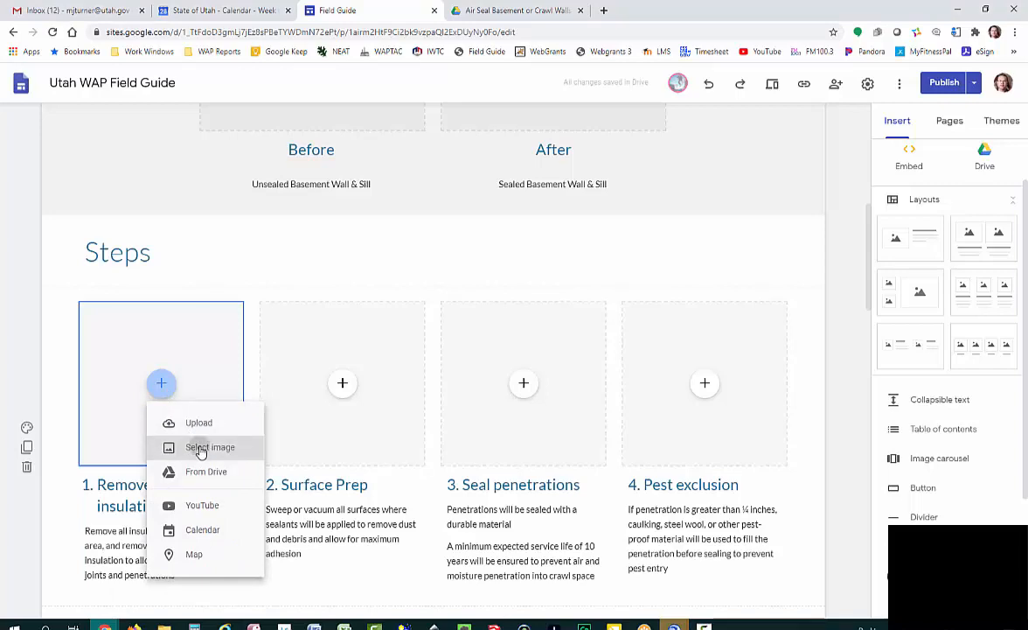
{"action": "left_click", "coordinate": [200, 451]}
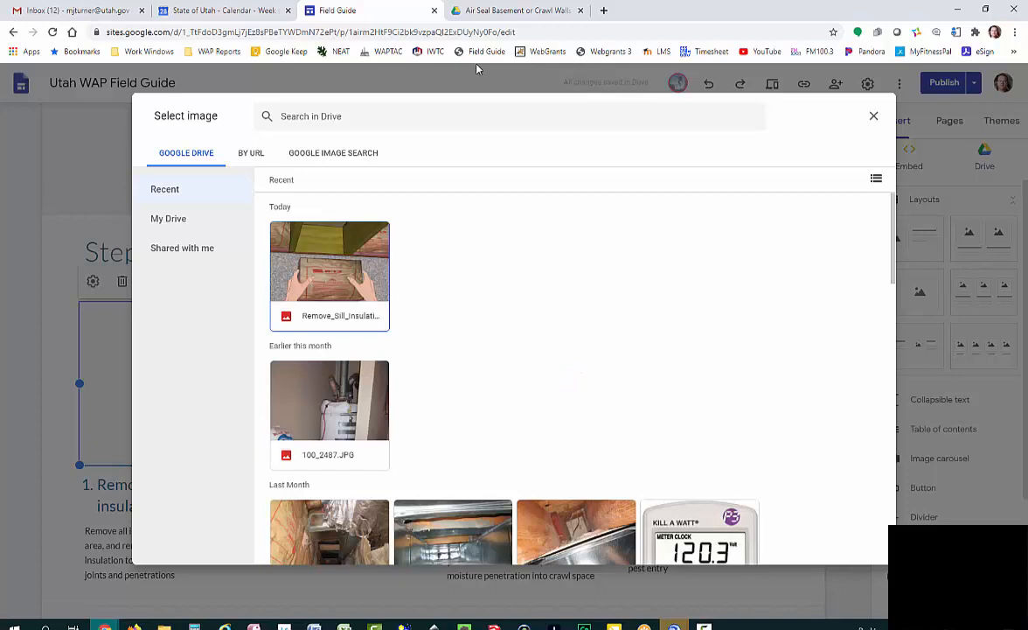
Move the Air Seal Basement or Crawl Walls Drive folder into its own window, close the image picker, and arrange the folder and Field Guide side by side
{"action": "left_click", "coordinate": [478, 11]}
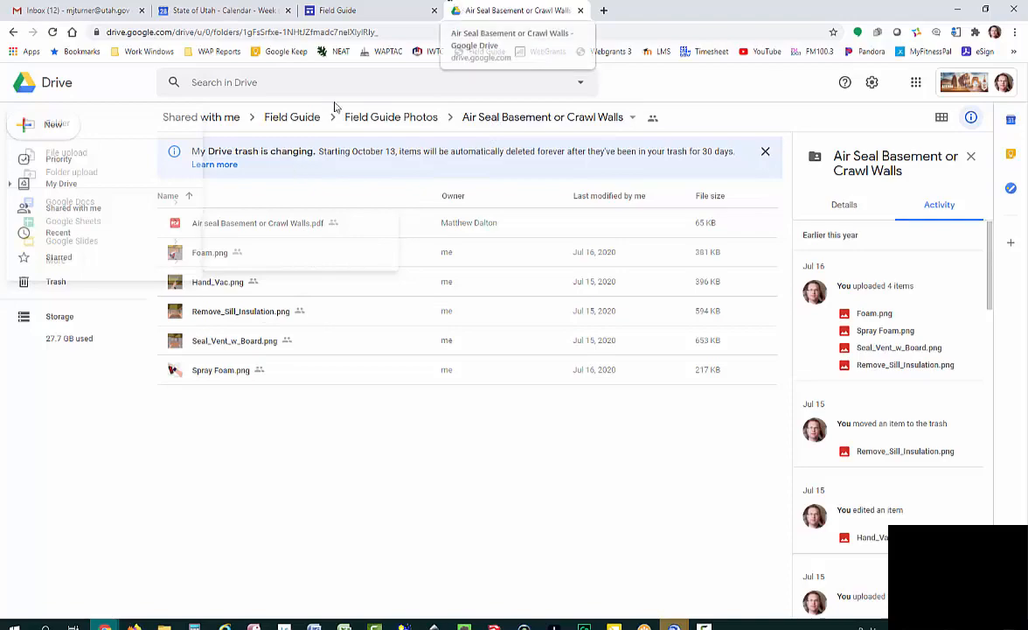
{"action": "left_click_drag", "start_coordinate": [487, 13], "coordinate": [893, 70]}
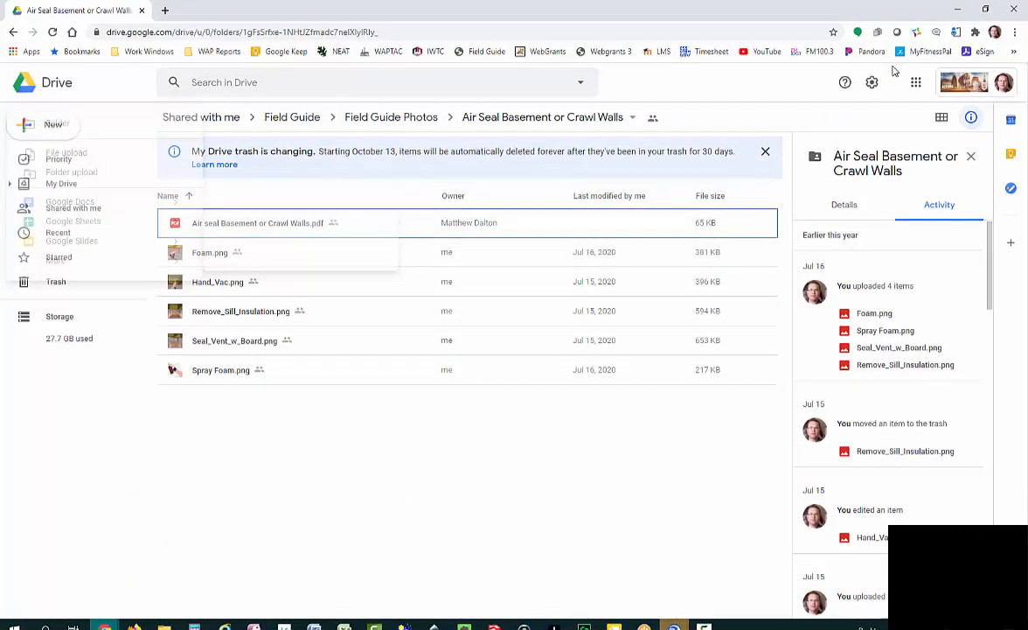
{"action": "key", "text": "super+Right"}
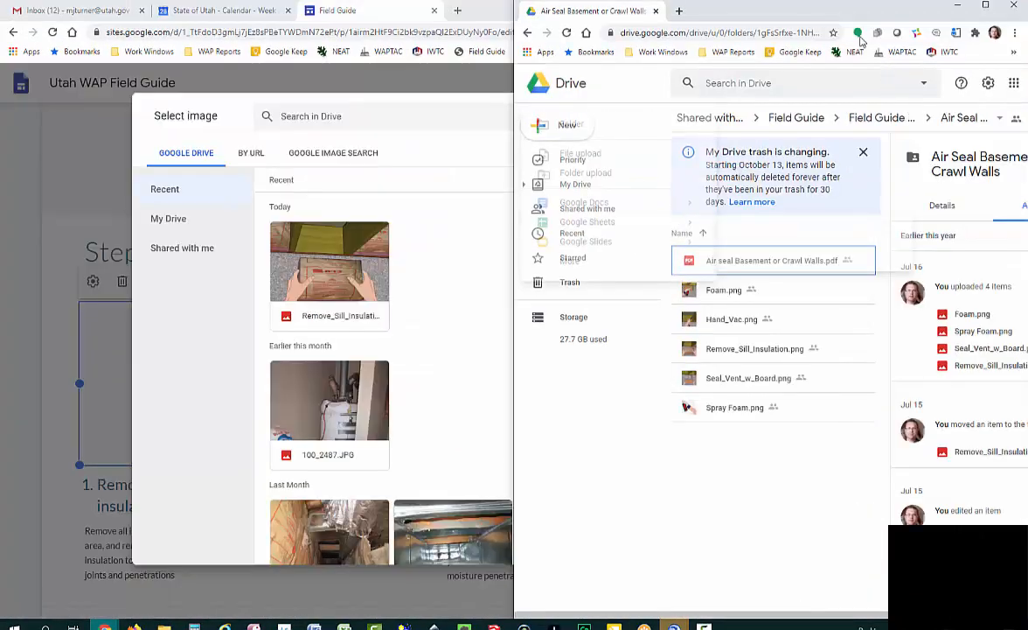
{"action": "left_click", "coordinate": [474, 107]}
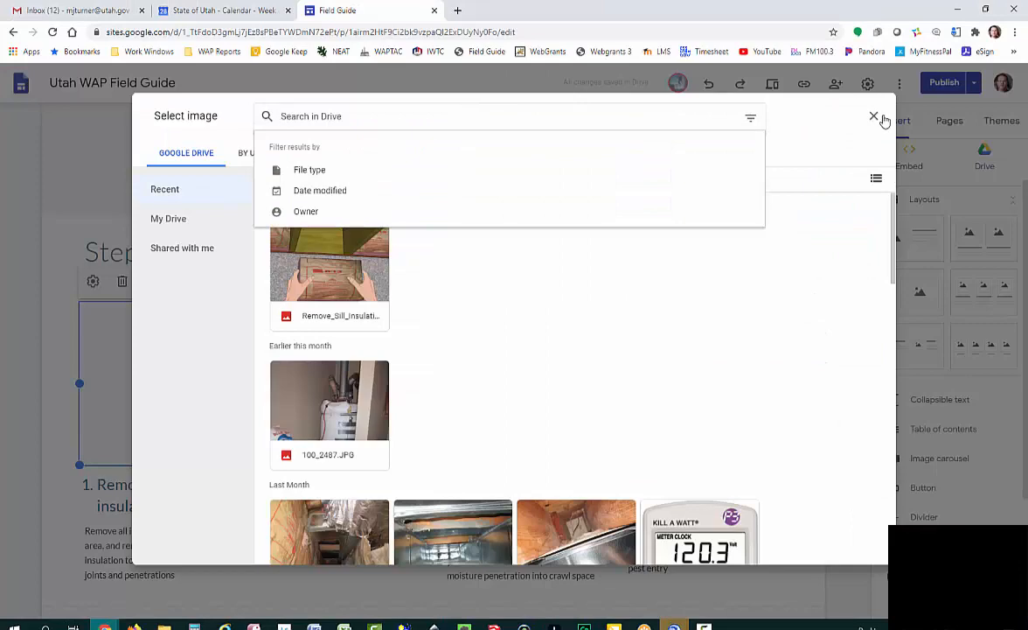
{"action": "left_click", "coordinate": [874, 116]}
{"action": "left_click", "coordinate": [874, 116]}
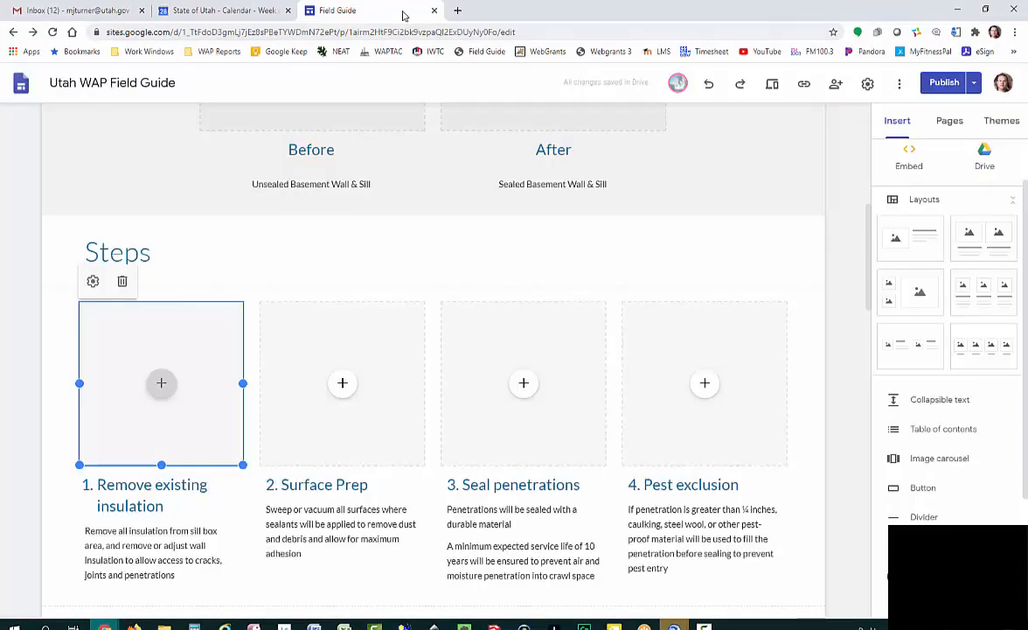
{"action": "key", "text": "super+Left"}
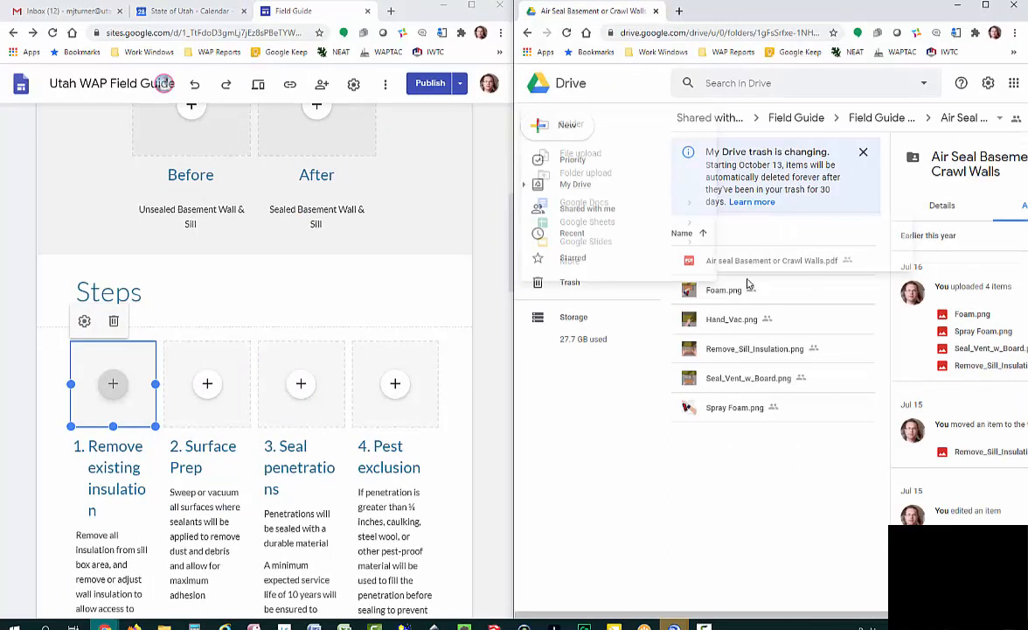
Try to place Remove_Sill_Insulation.png straight from the separate Drive window into the step 1 image placeholder
{"action": "left_click", "coordinate": [726, 354]}
{"action": "left_click_drag", "start_coordinate": [727, 354], "coordinate": [97, 385]}
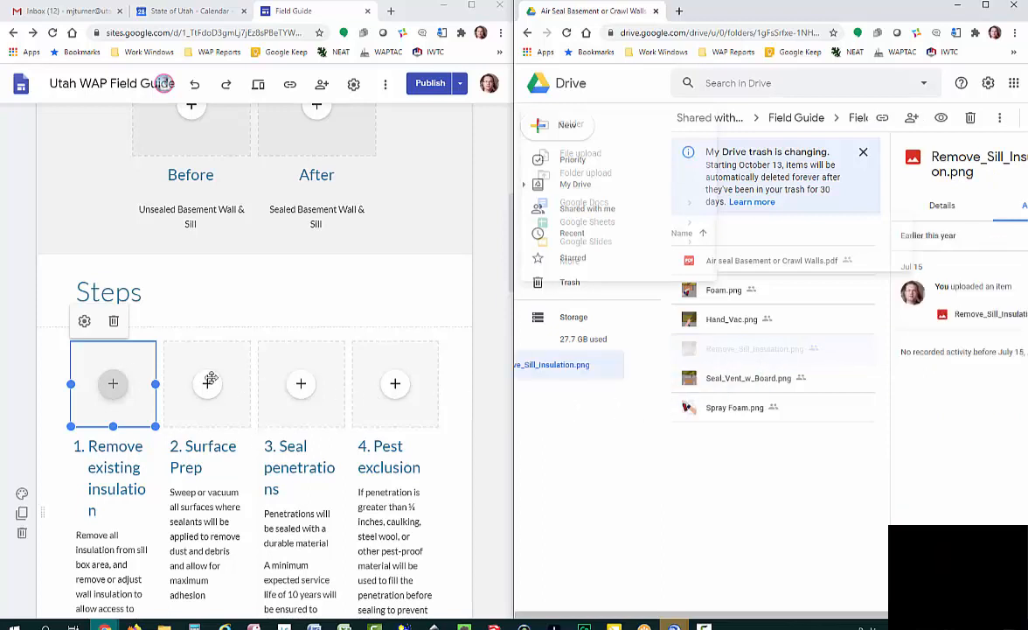
Open the Google Drive image picker for the step 1 placeholder and browse to the shared Field Guide Photos folder
{"action": "left_click", "coordinate": [121, 393]}
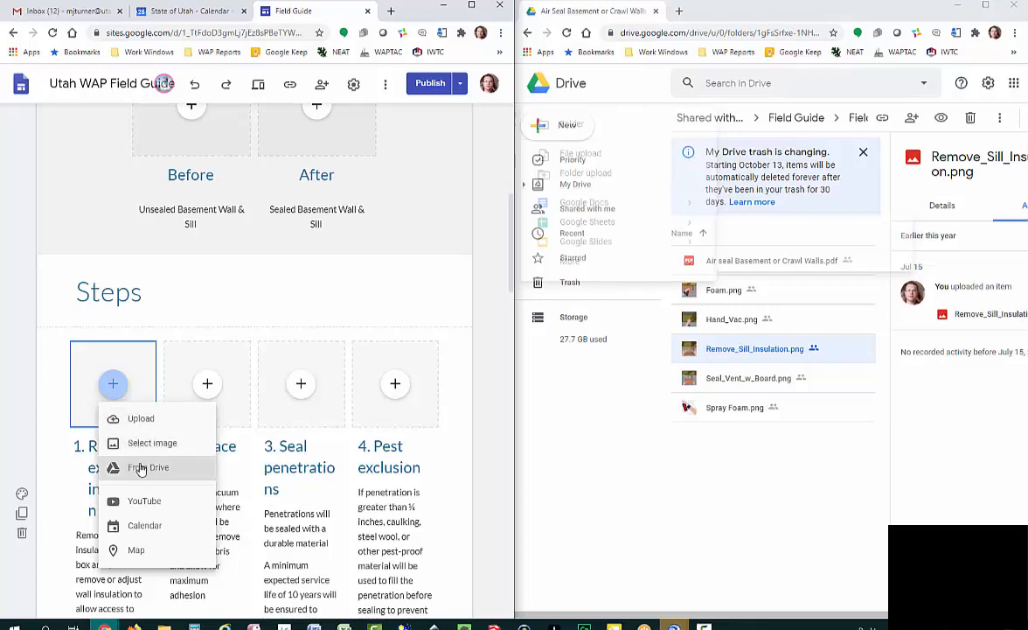
{"action": "left_click", "coordinate": [140, 468]}
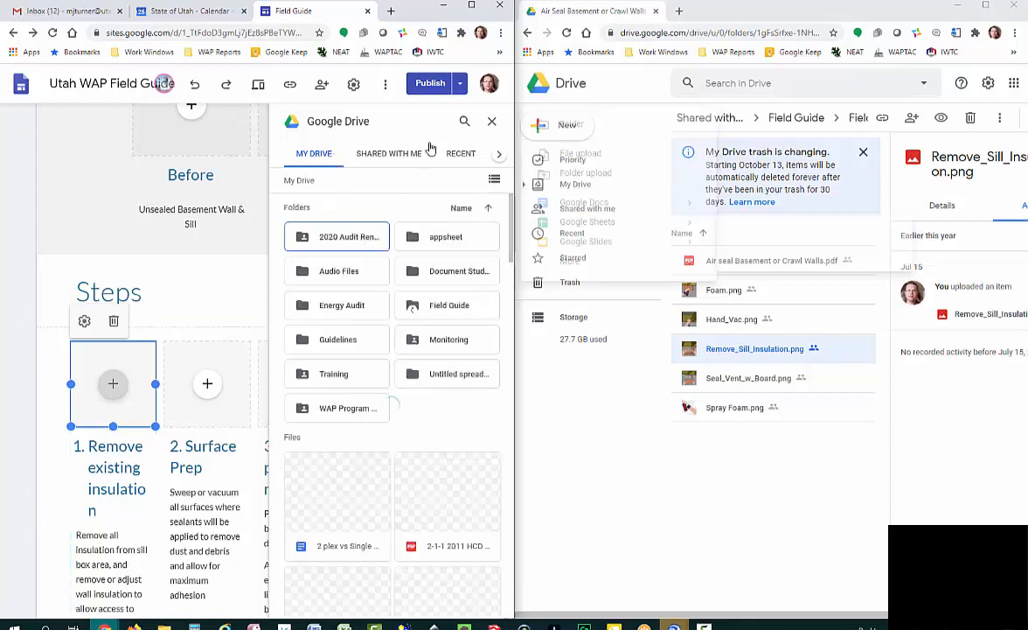
{"action": "double_click", "coordinate": [436, 313]}
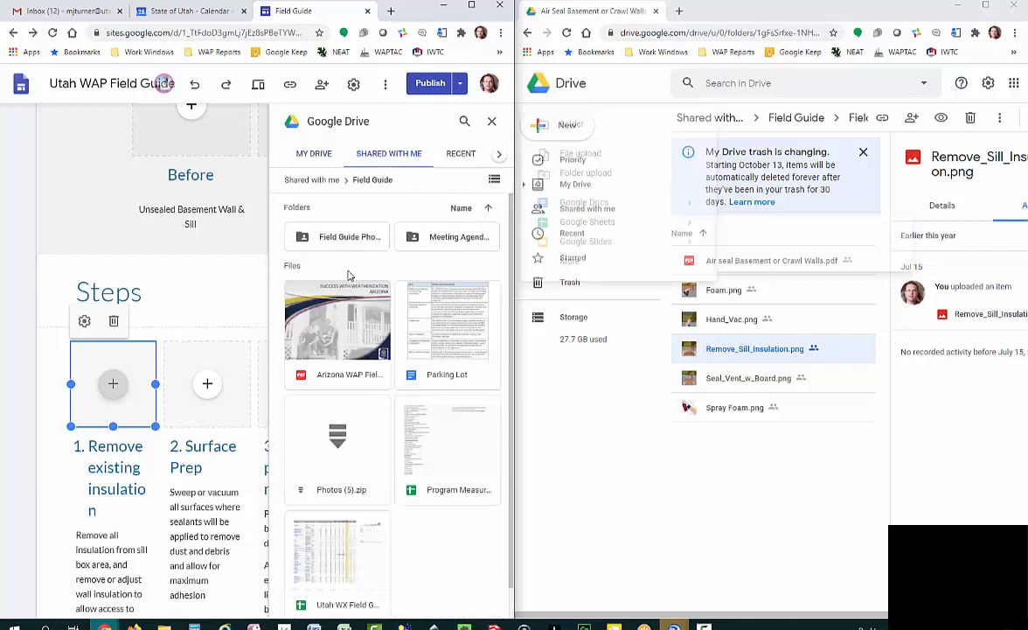
{"action": "double_click", "coordinate": [345, 238]}
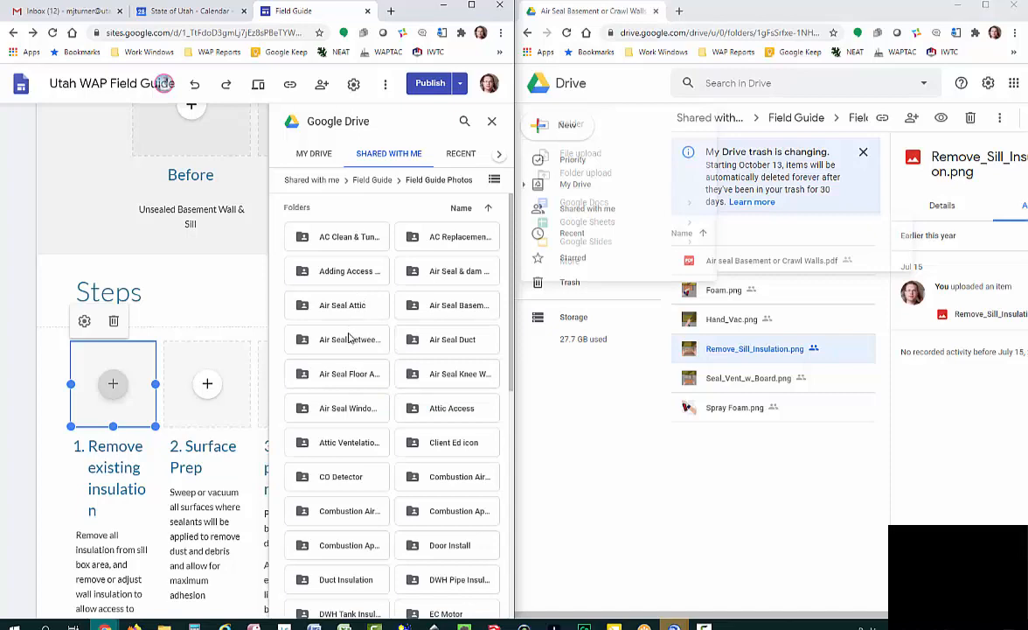
Maximize the Field Guide window and insert Remove_Sill_Insulation.png from the Air Seal Basement folder into the step 1 placeholder
{"action": "double_click", "coordinate": [433, 8]}
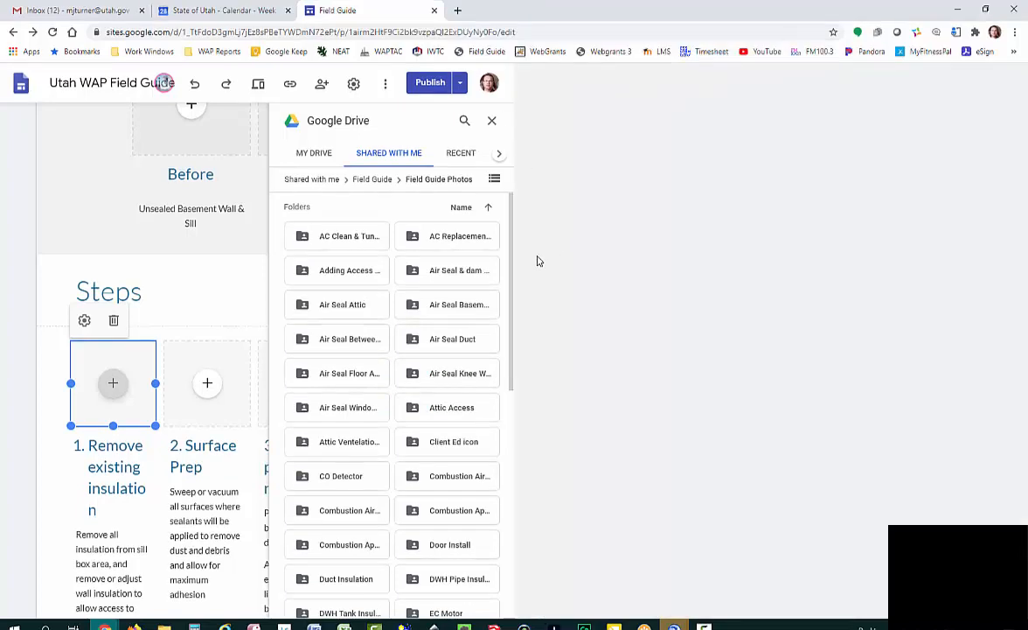
{"action": "scroll", "coordinate": [236, 223], "scroll_direction": "up", "scroll_amount": 5}
{"action": "left_click", "coordinate": [536, 201]}
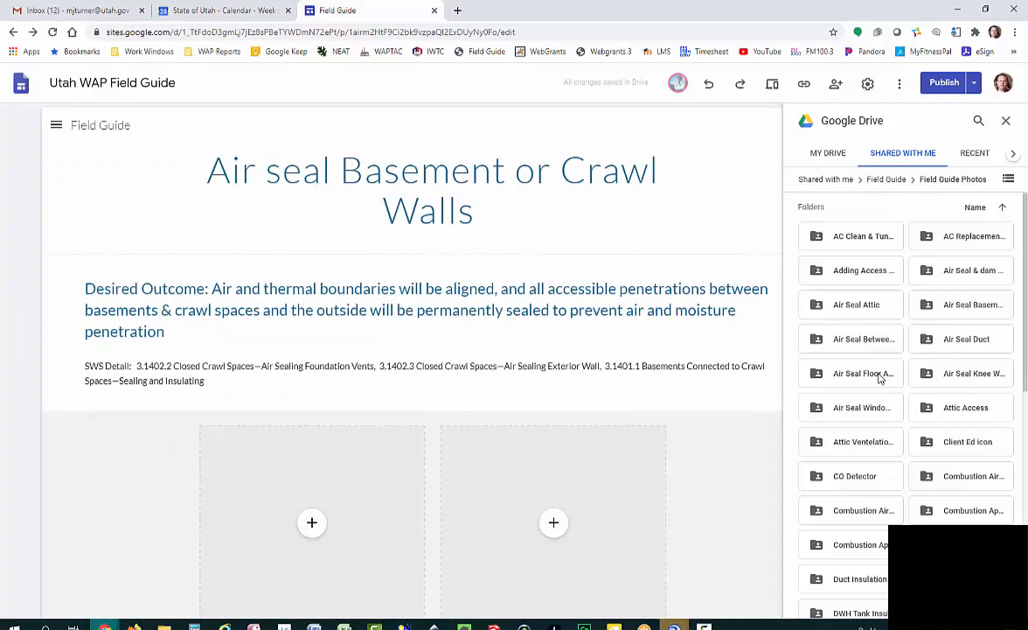
{"action": "double_click", "coordinate": [929, 305]}
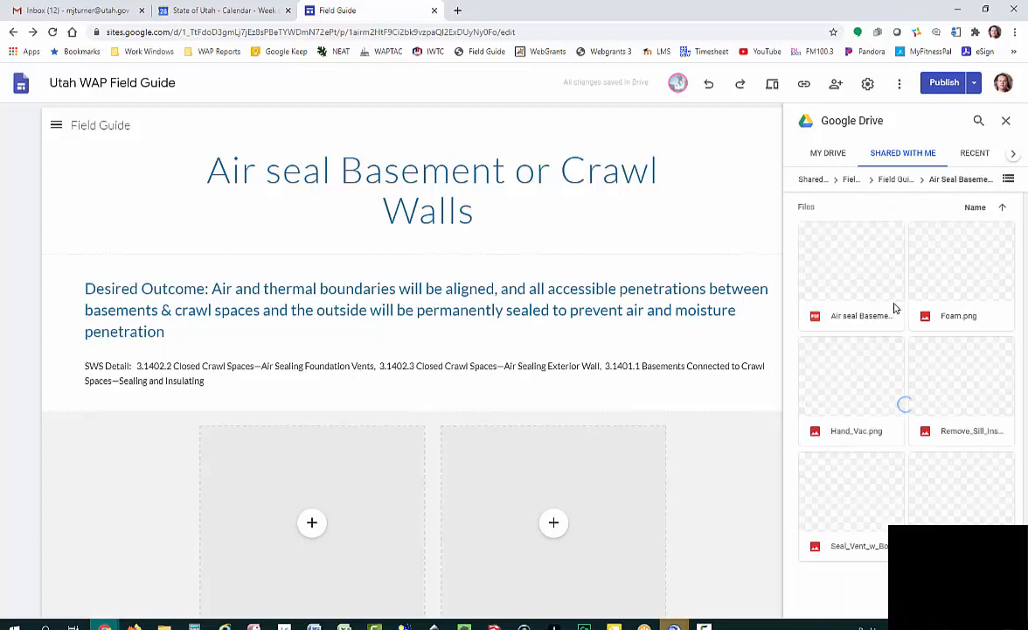
{"action": "double_click", "coordinate": [958, 394]}
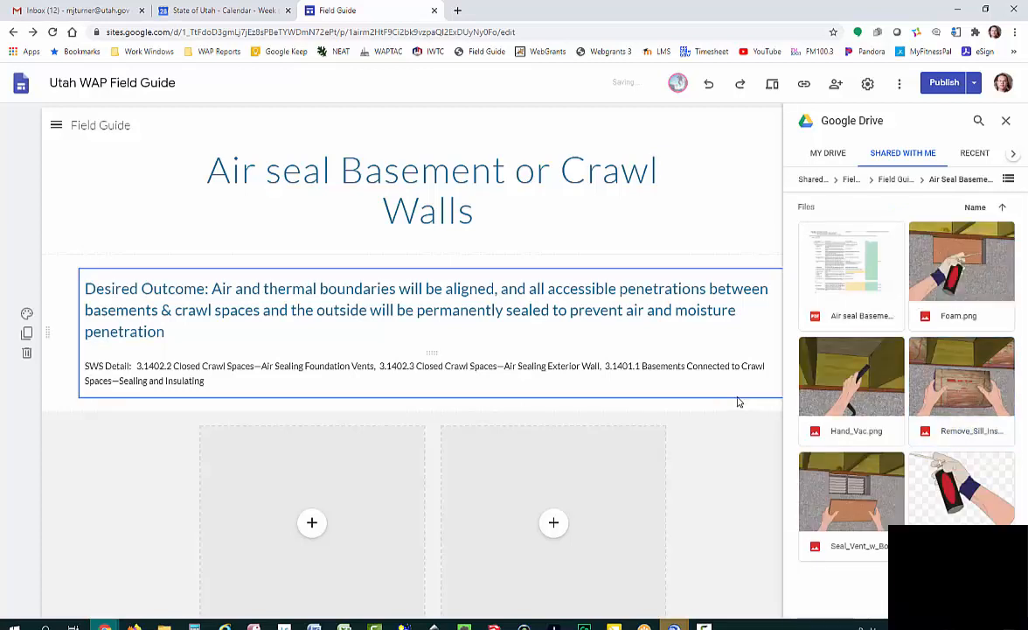
Adjust the crop of the Remove existing insulation image, keeping it at minimum zoom with both hands in the frame
{"action": "scroll", "coordinate": [737, 398], "scroll_direction": "down", "scroll_amount": 5}
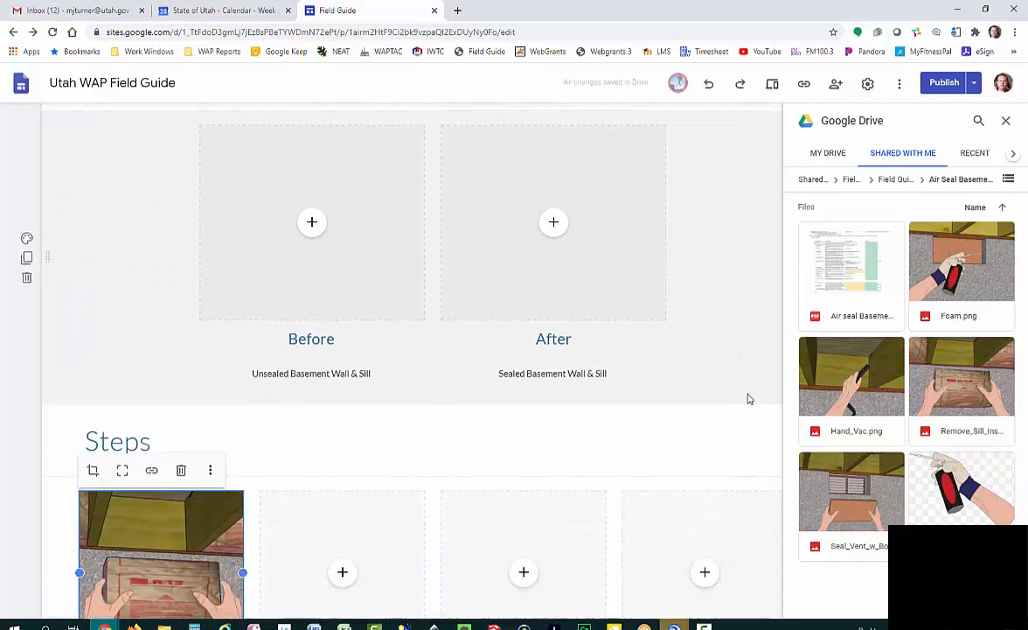
{"action": "scroll", "coordinate": [747, 393], "scroll_direction": "down", "scroll_amount": 2}
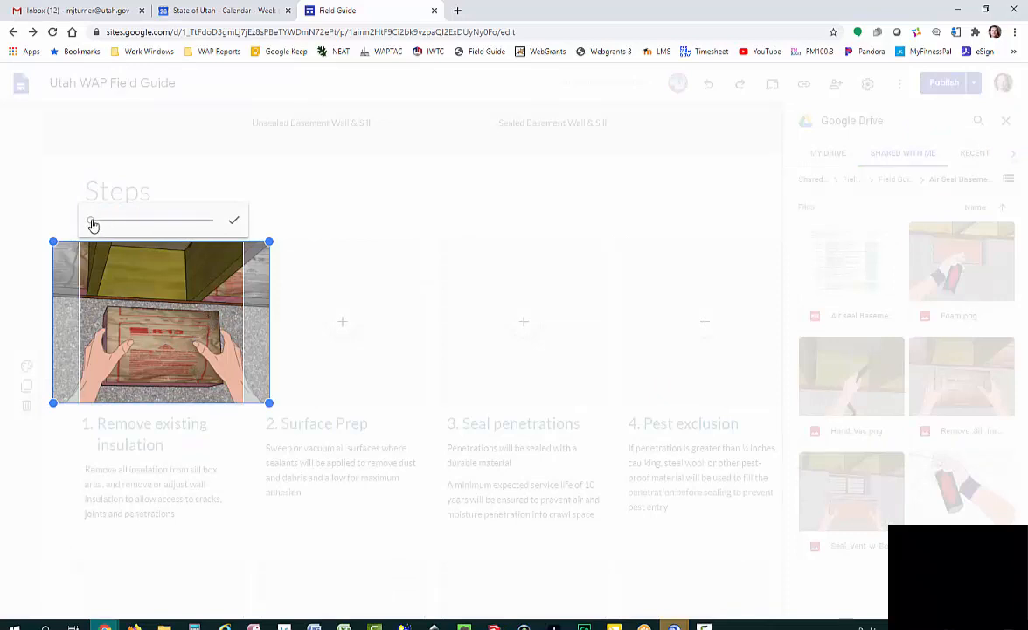
{"action": "left_click_drag", "start_coordinate": [93, 225], "coordinate": [91, 224]}
{"action": "left_click_drag", "start_coordinate": [137, 318], "coordinate": [184, 285]}
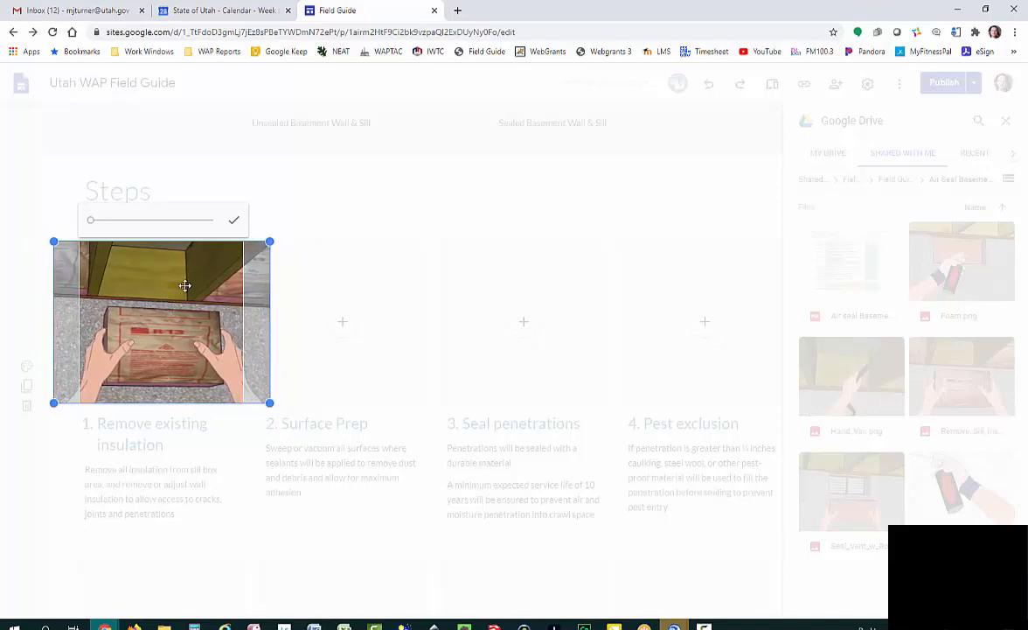
{"action": "left_click", "coordinate": [233, 220]}
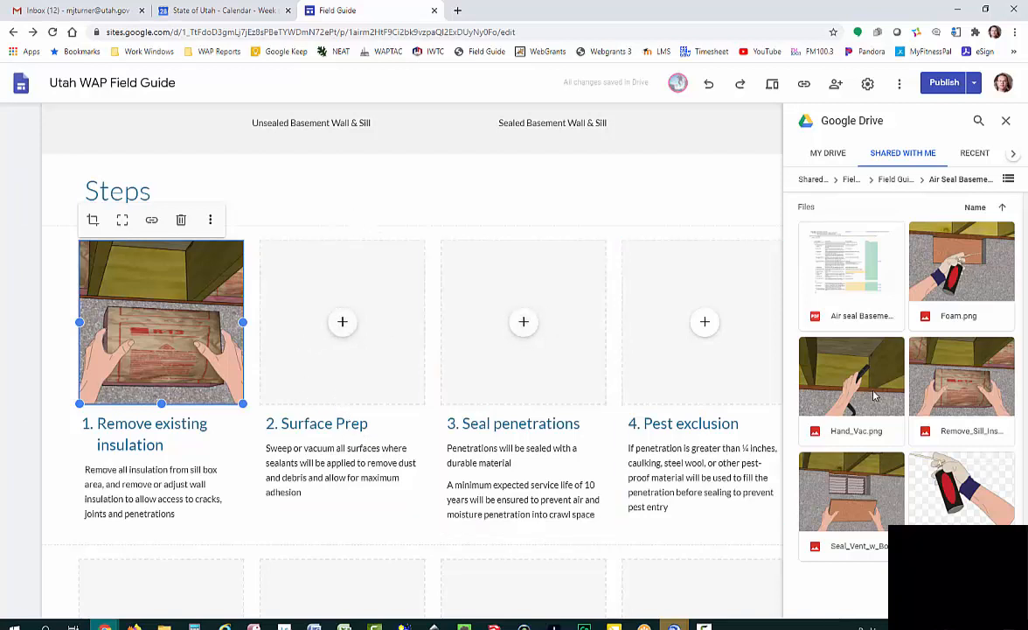
Insert Hand_Vac.png from the shared Field Guide Photos Air Seal Basement folder into the Surface Prep placeholder
{"action": "left_click", "coordinate": [340, 325]}
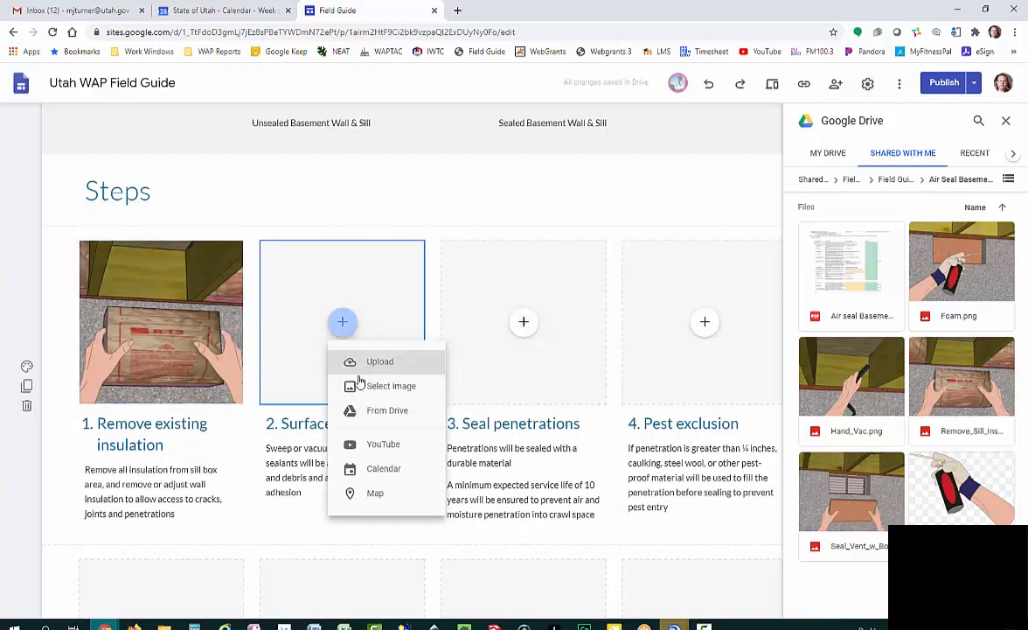
{"action": "left_click", "coordinate": [373, 410]}
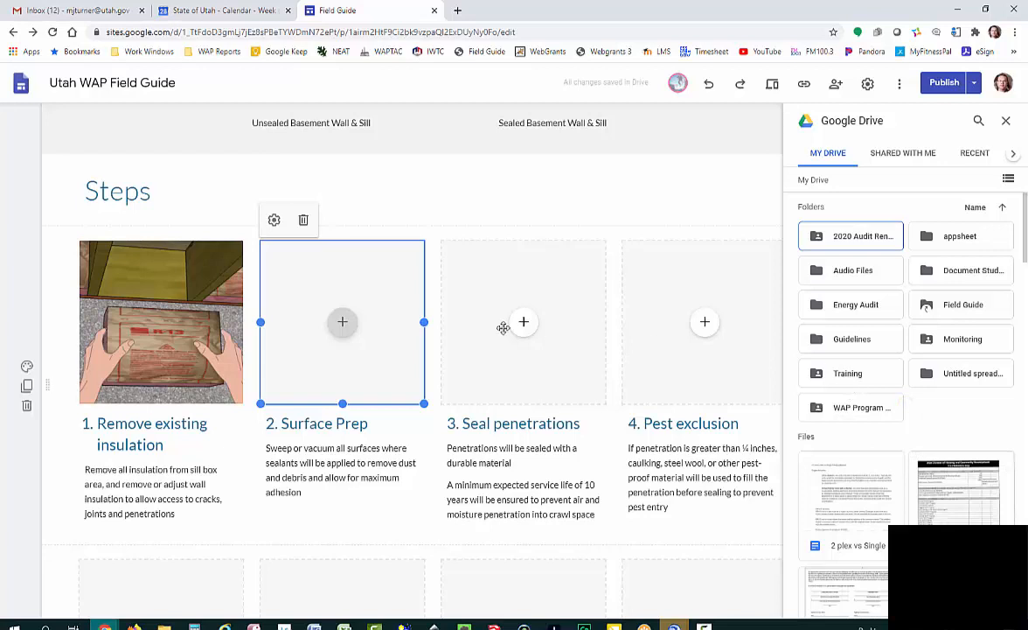
{"action": "left_click", "coordinate": [953, 304]}
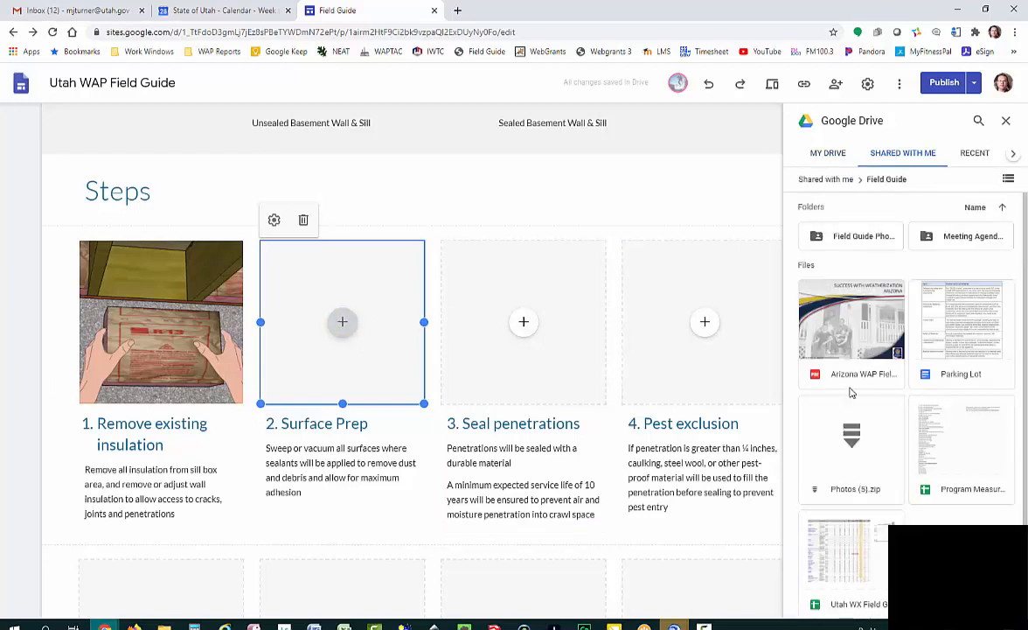
{"action": "left_click", "coordinate": [842, 235]}
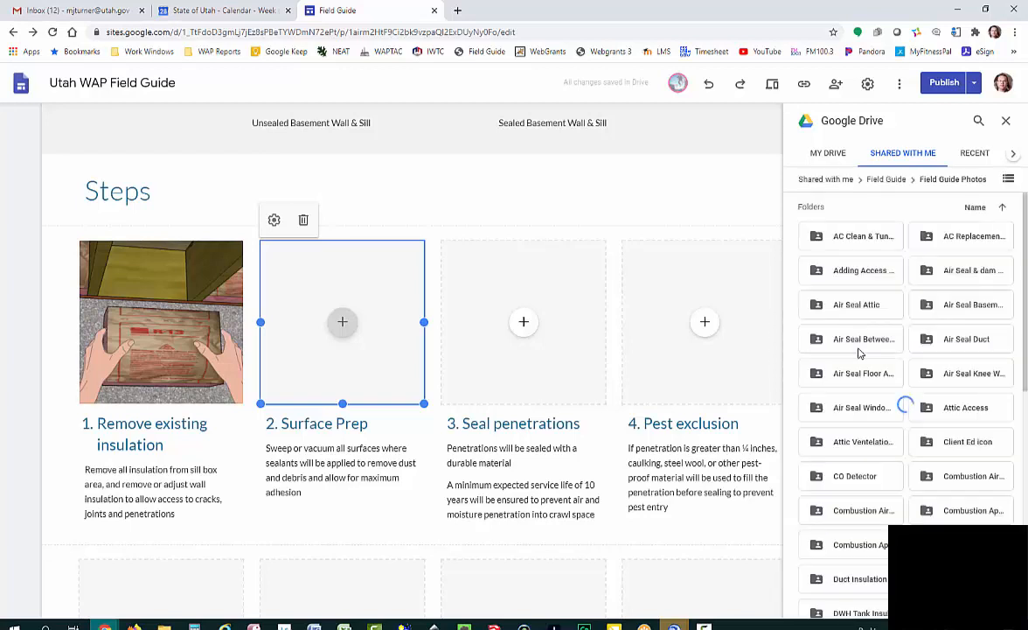
{"action": "left_click", "coordinate": [965, 304]}
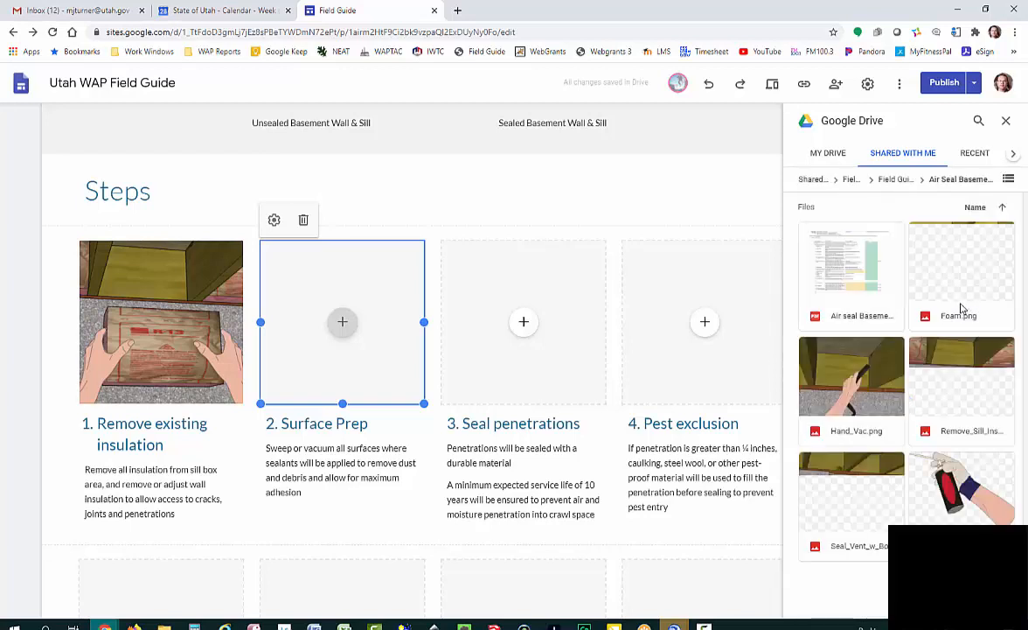
{"action": "left_click_drag", "start_coordinate": [854, 385], "coordinate": [367, 324]}
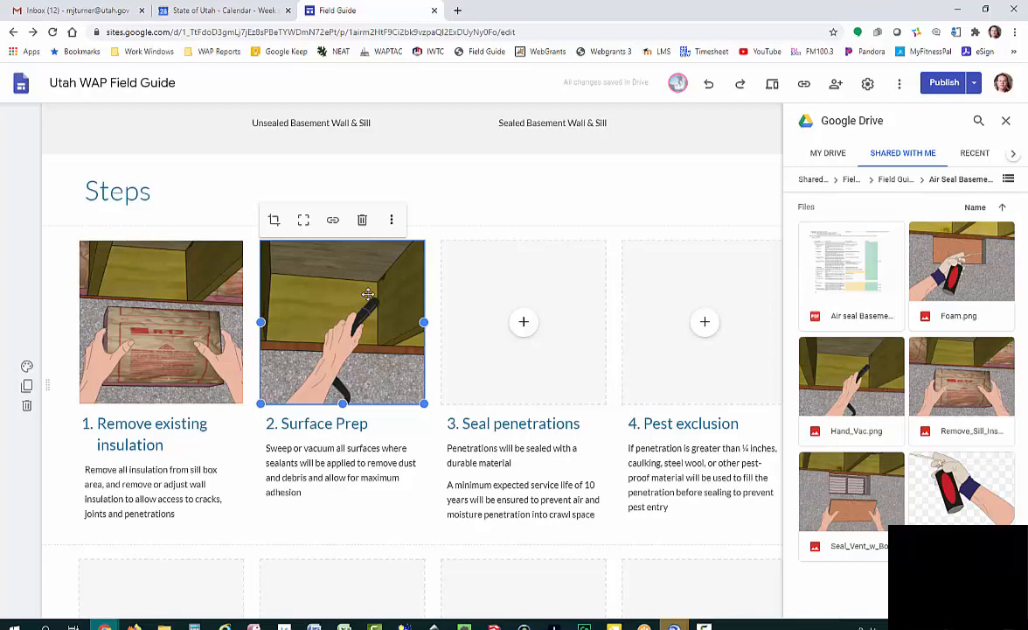
Crop the Surface Prep image by enlarging it slightly and shifting it down and to the right within its frame
{"action": "left_click", "coordinate": [273, 219]}
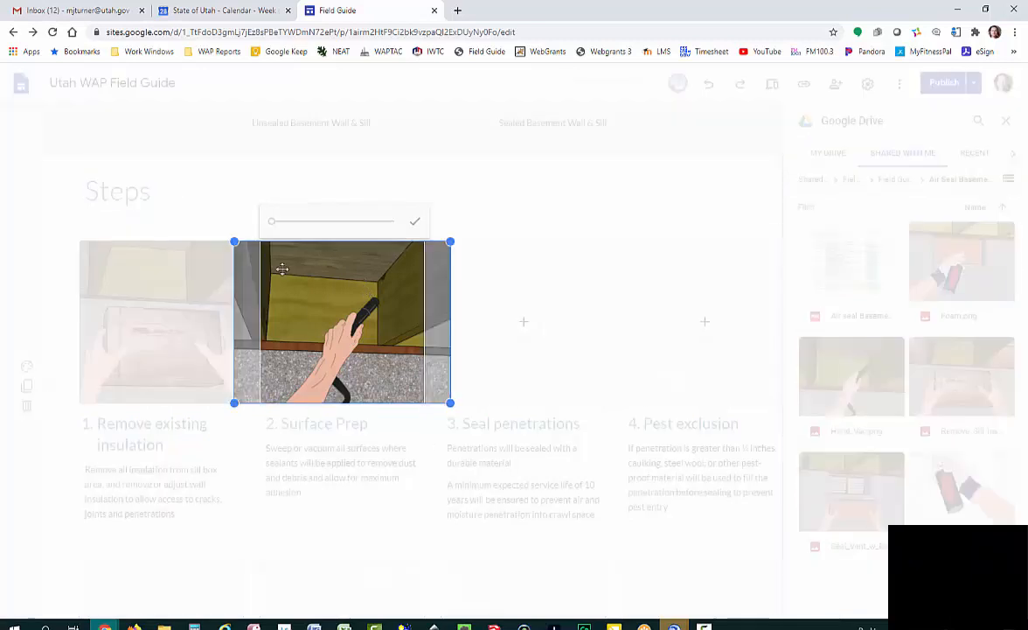
{"action": "left_click_drag", "start_coordinate": [311, 330], "coordinate": [336, 291]}
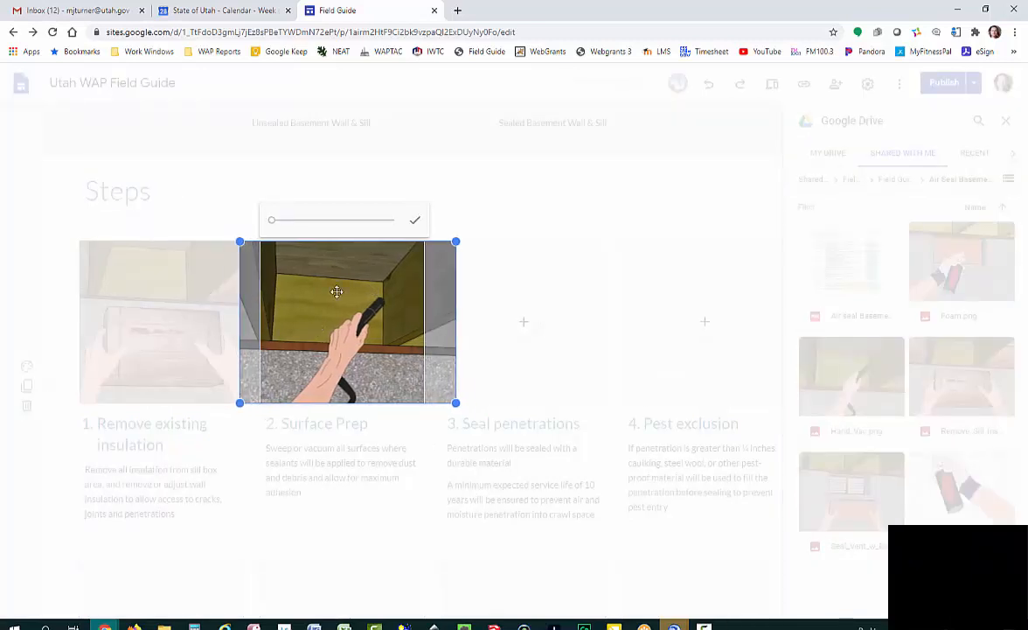
{"action": "left_click_drag", "start_coordinate": [272, 222], "coordinate": [275, 221]}
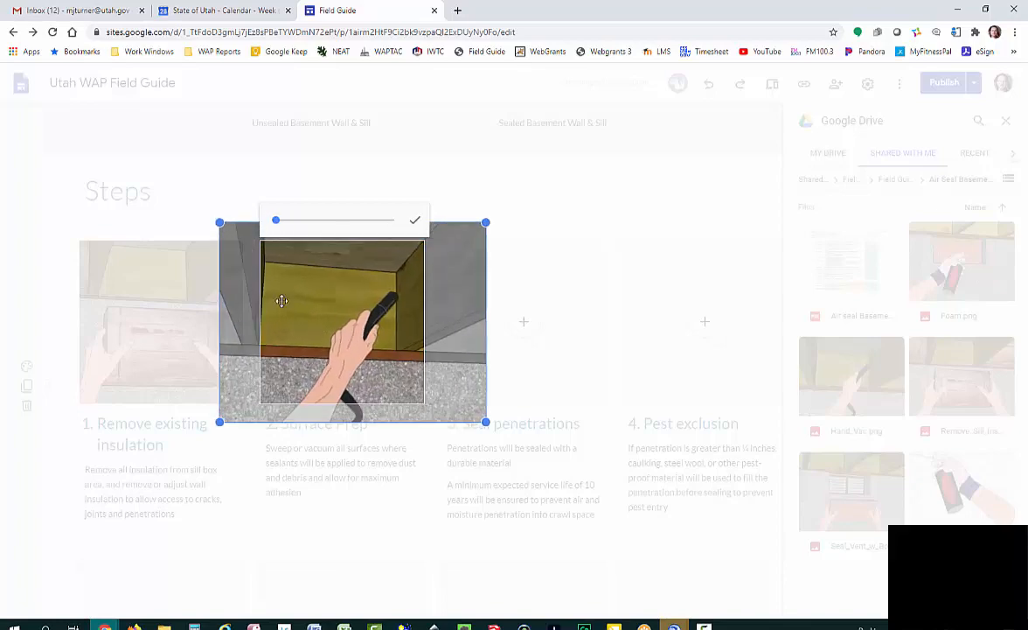
{"action": "left_click_drag", "start_coordinate": [256, 273], "coordinate": [295, 323]}
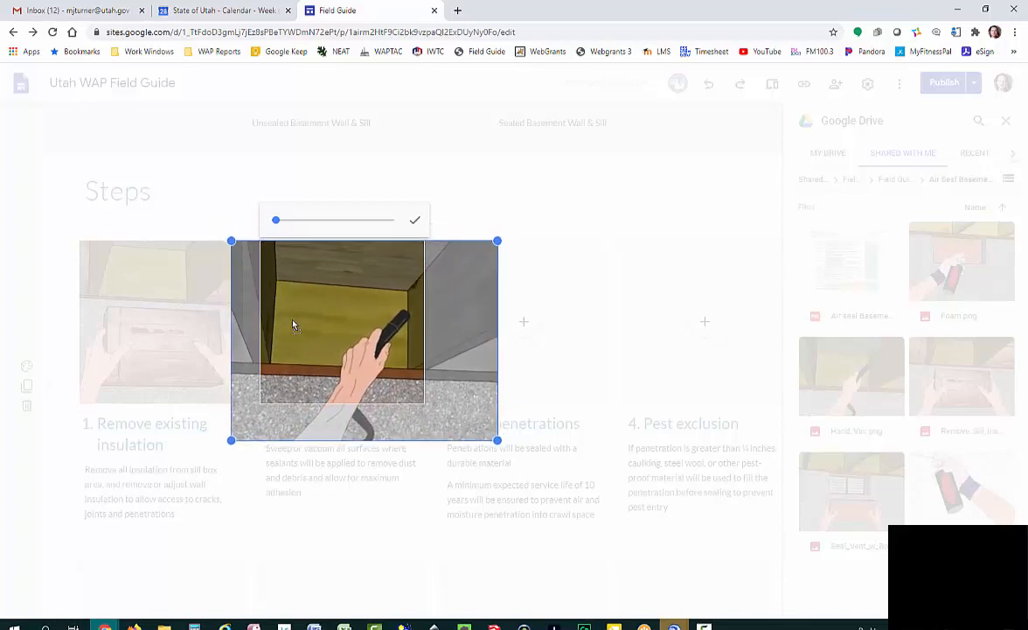
{"action": "left_click", "coordinate": [416, 220]}
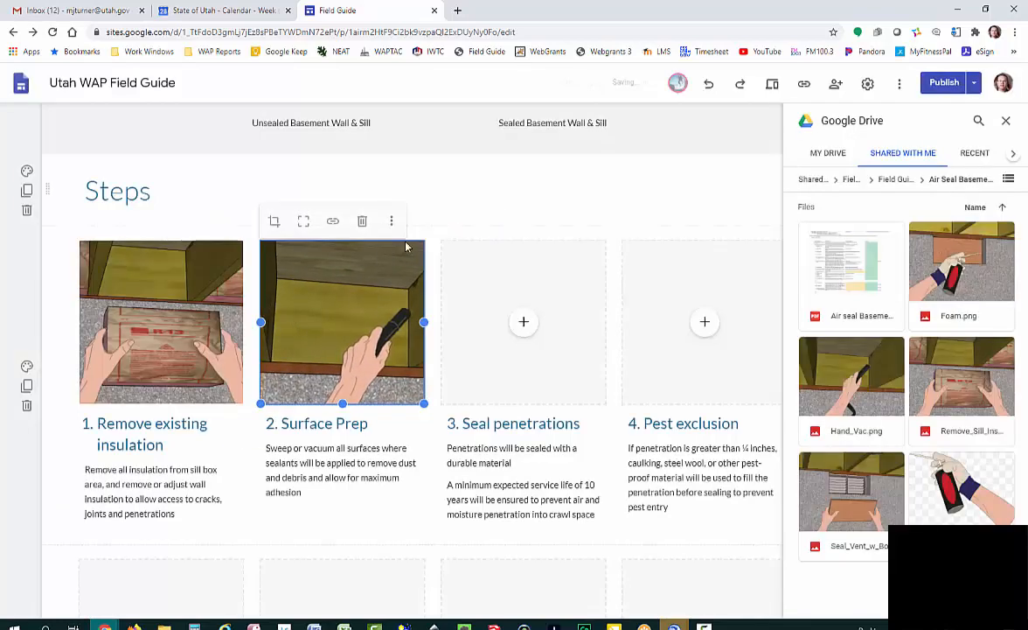
Recrop the Surface Prep image at minimum zoom, shifted right so the hand and vacuum hose fit in the frame
{"action": "left_click", "coordinate": [273, 219]}
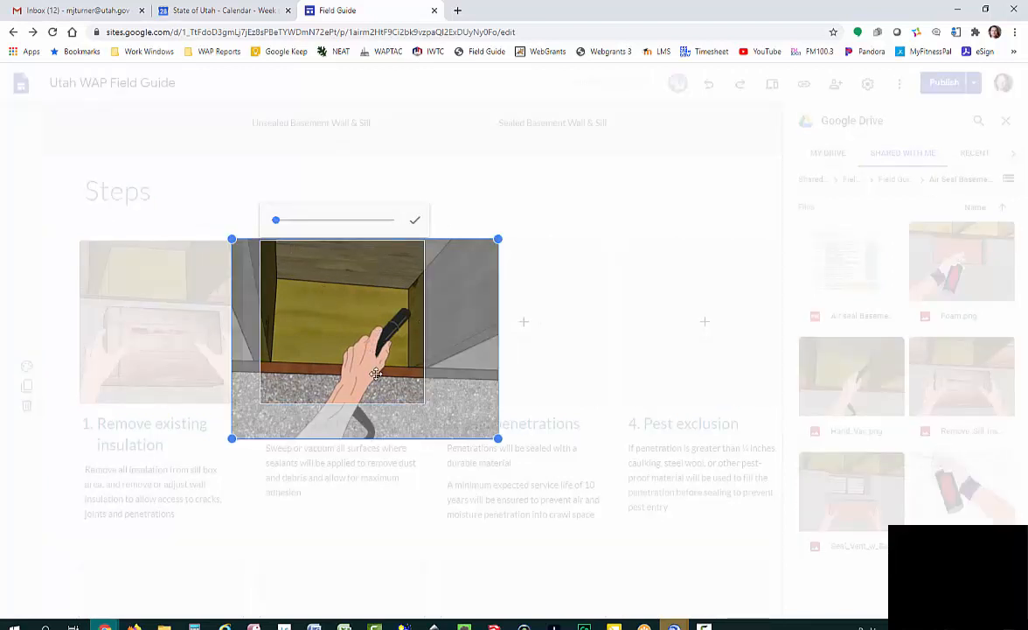
{"action": "left_click_drag", "start_coordinate": [275, 220], "coordinate": [258, 222]}
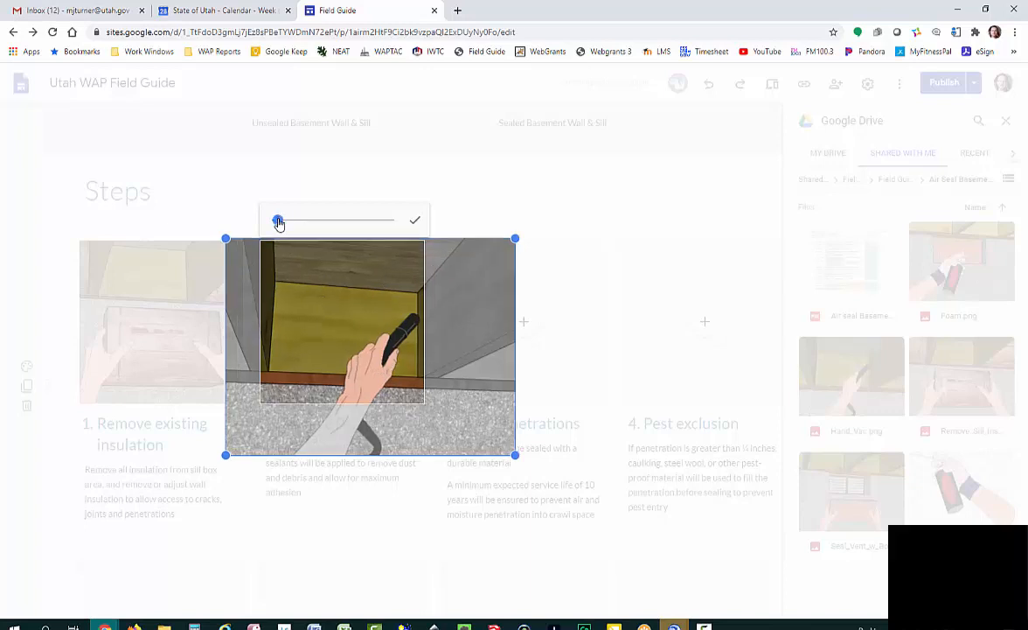
{"action": "left_click_drag", "start_coordinate": [332, 322], "coordinate": [355, 327]}
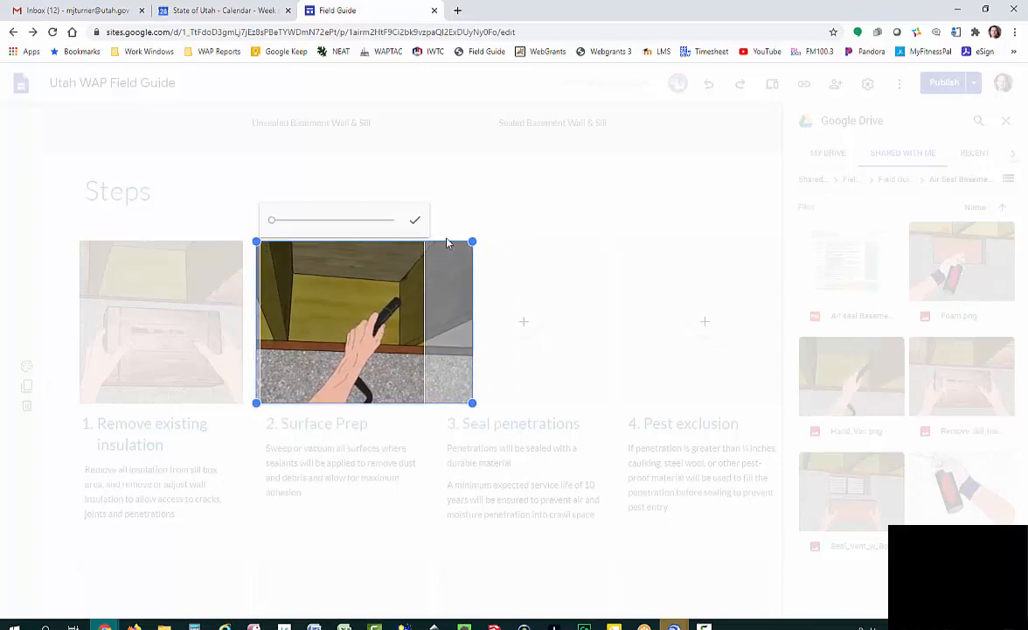
{"action": "left_click", "coordinate": [416, 223]}
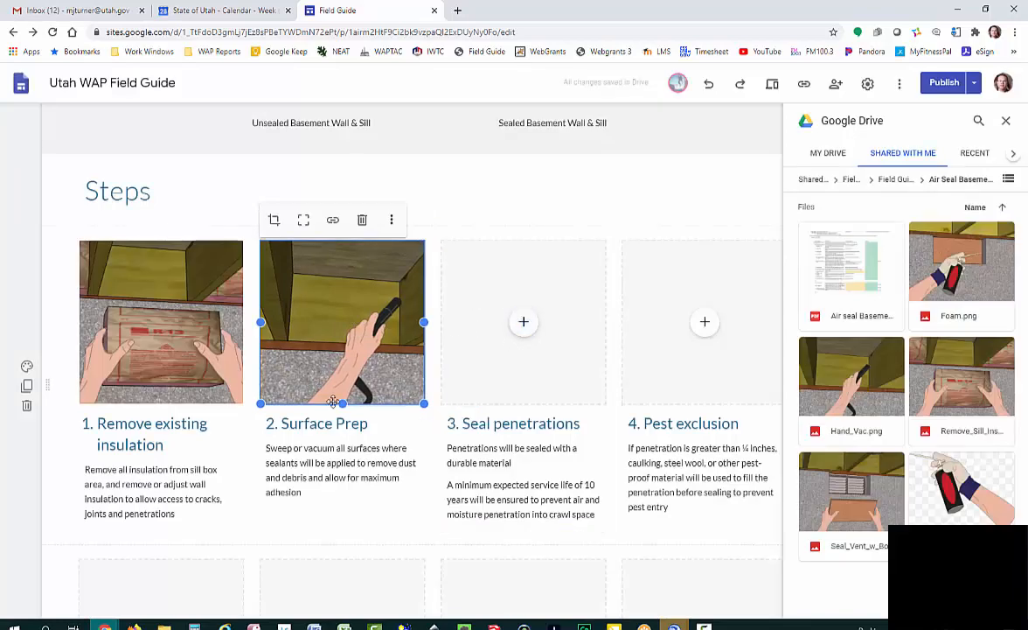
{"action": "left_click", "coordinate": [461, 233]}
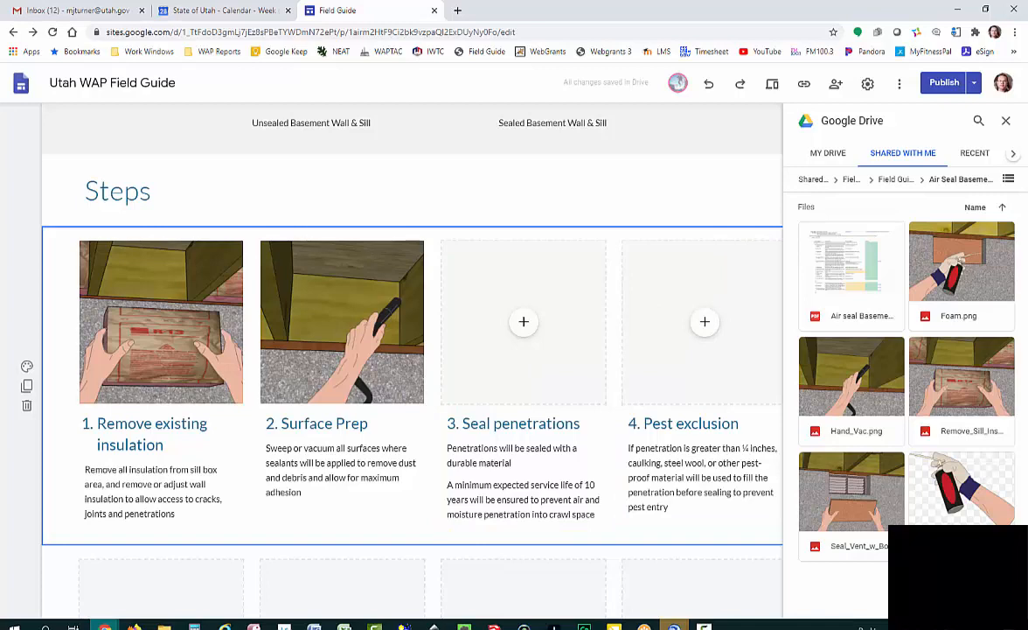
Examine steps 1 to 12 to compare their directions with the placed images and the remaining empty placeholders
{"action": "scroll", "coordinate": [665, 442], "scroll_direction": "down", "scroll_amount": 9}
{"action": "scroll", "coordinate": [683, 439], "scroll_direction": "up", "scroll_amount": 1}
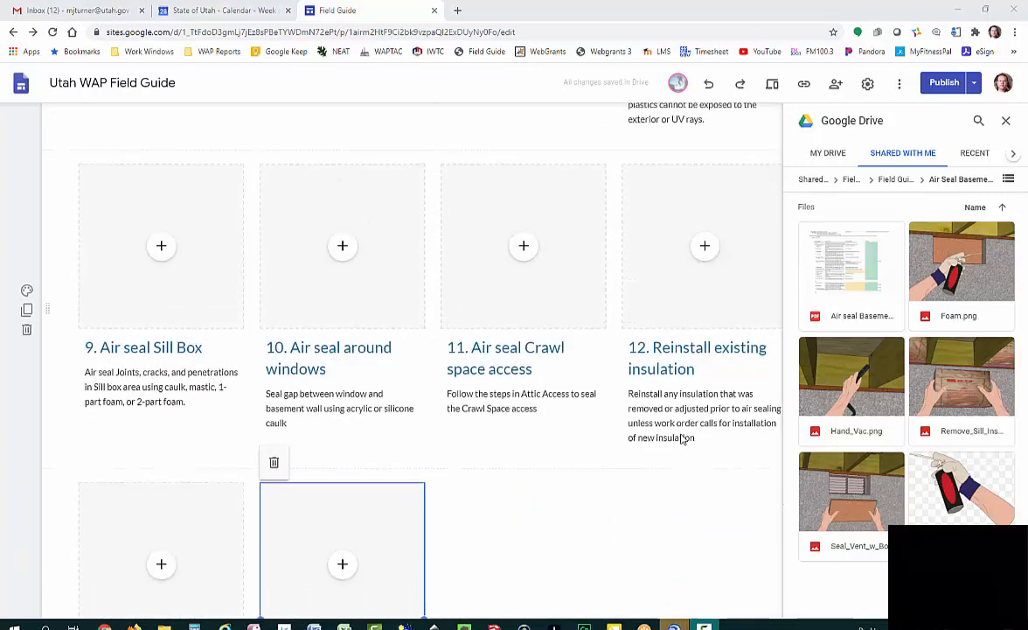
{"action": "scroll", "coordinate": [683, 439], "scroll_direction": "up", "scroll_amount": 7}
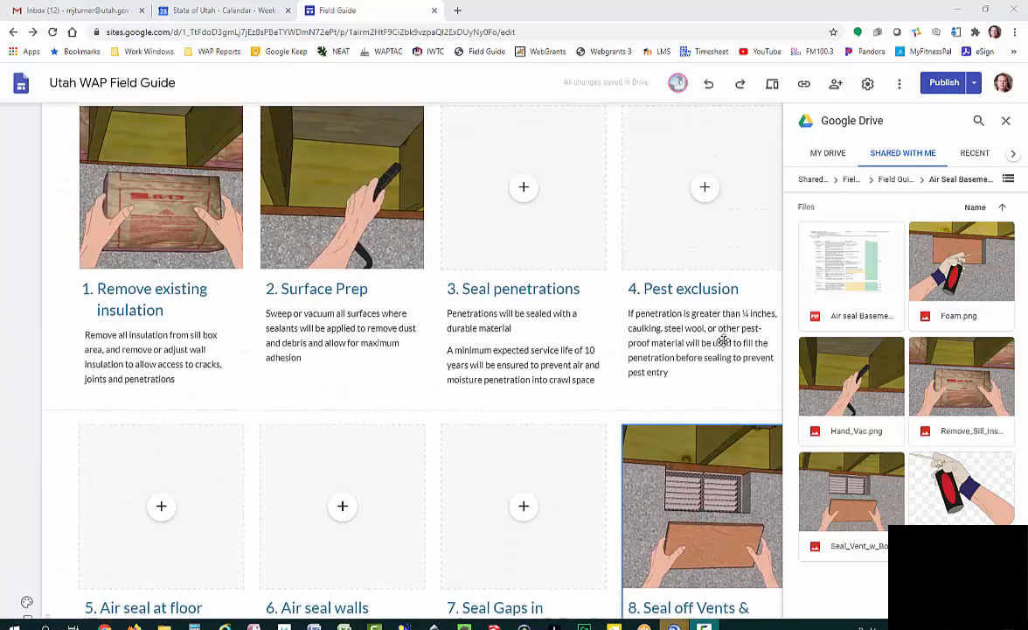
{"action": "scroll", "coordinate": [700, 517], "scroll_direction": "down", "scroll_amount": 2}
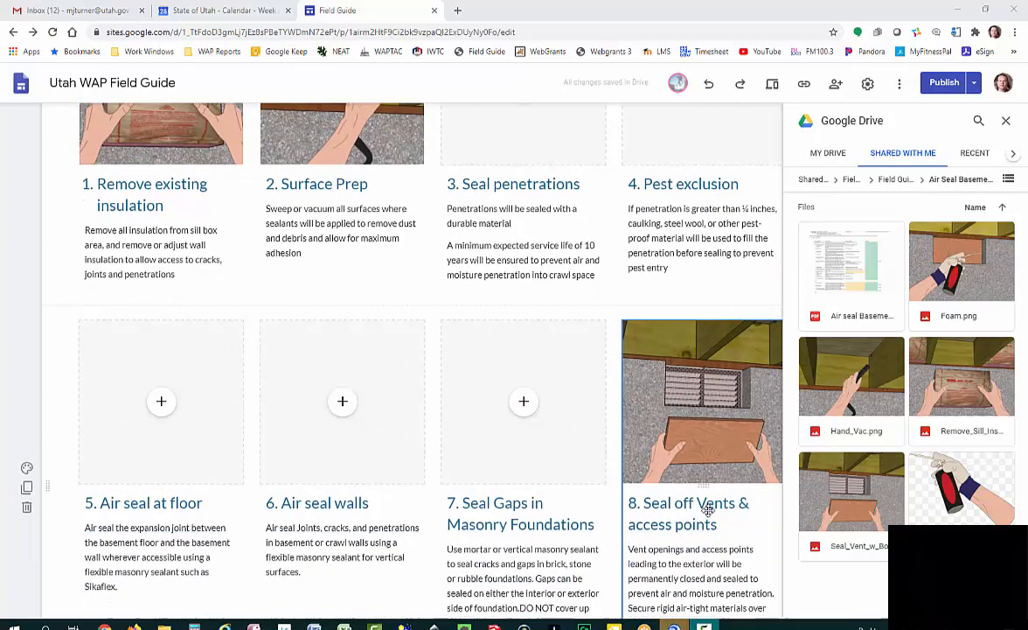
{"action": "scroll", "coordinate": [700, 485], "scroll_direction": "down", "scroll_amount": 2}
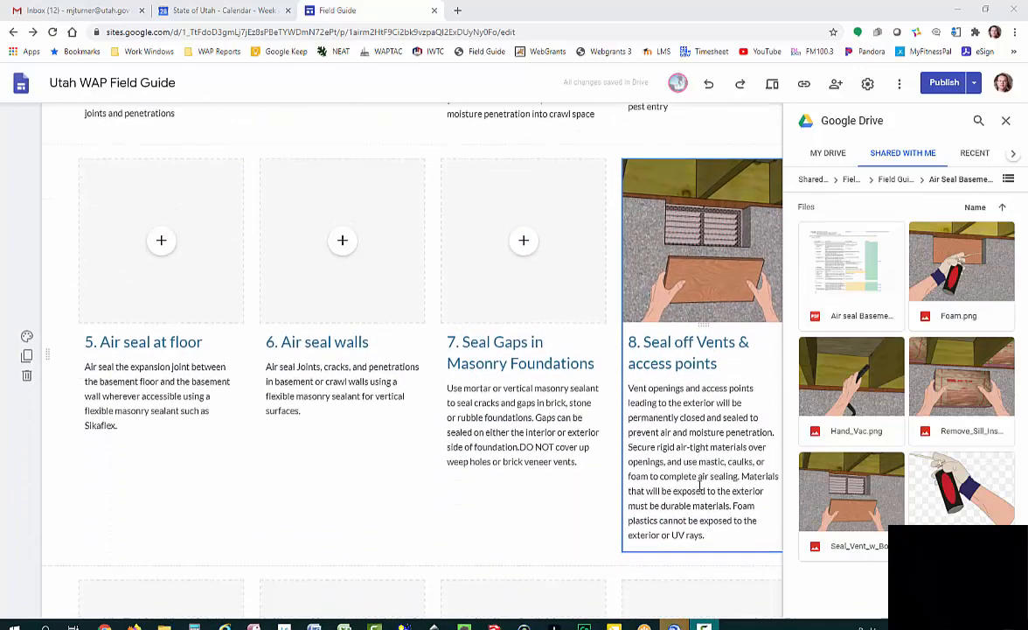
{"action": "scroll", "coordinate": [707, 473], "scroll_direction": "down", "scroll_amount": 1}
{"action": "scroll", "coordinate": [707, 473], "scroll_direction": "down", "scroll_amount": 2}
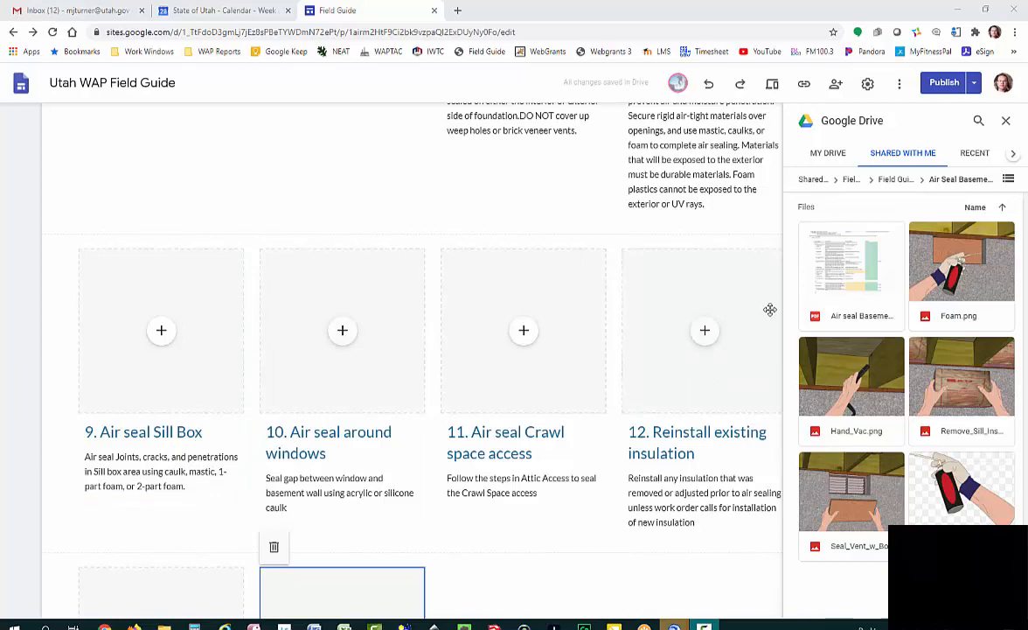
{"action": "scroll", "coordinate": [769, 309], "scroll_direction": "up", "scroll_amount": 3}
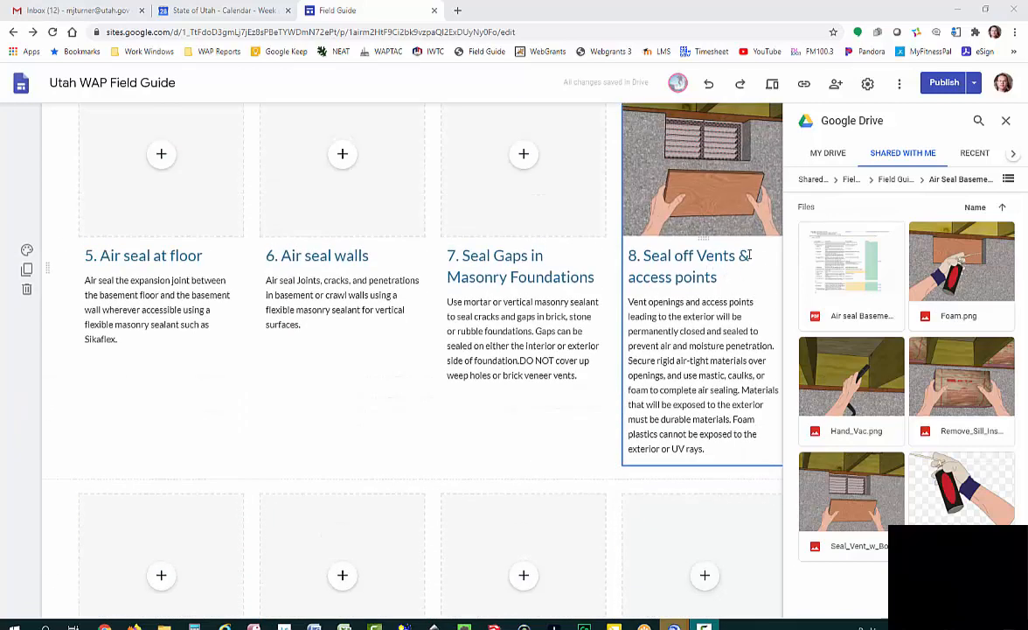
Open the Lighting Retrofits page and examine how its lettered sub-steps under step 3 are laid out
{"action": "scroll", "coordinate": [749, 254], "scroll_direction": "up", "scroll_amount": 1}
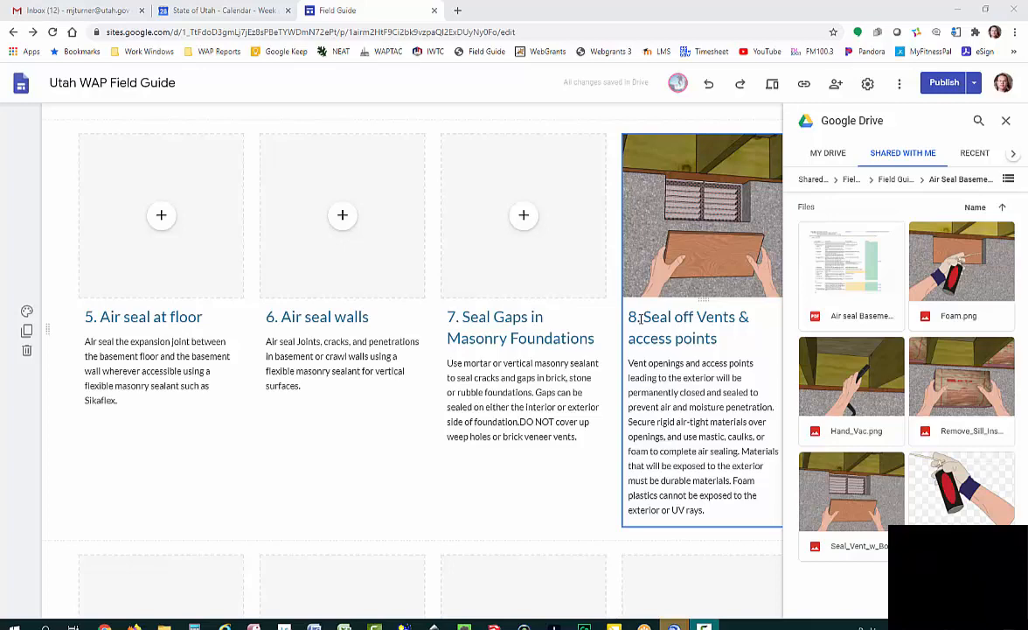
{"action": "scroll", "coordinate": [650, 327], "scroll_direction": "up", "scroll_amount": 10}
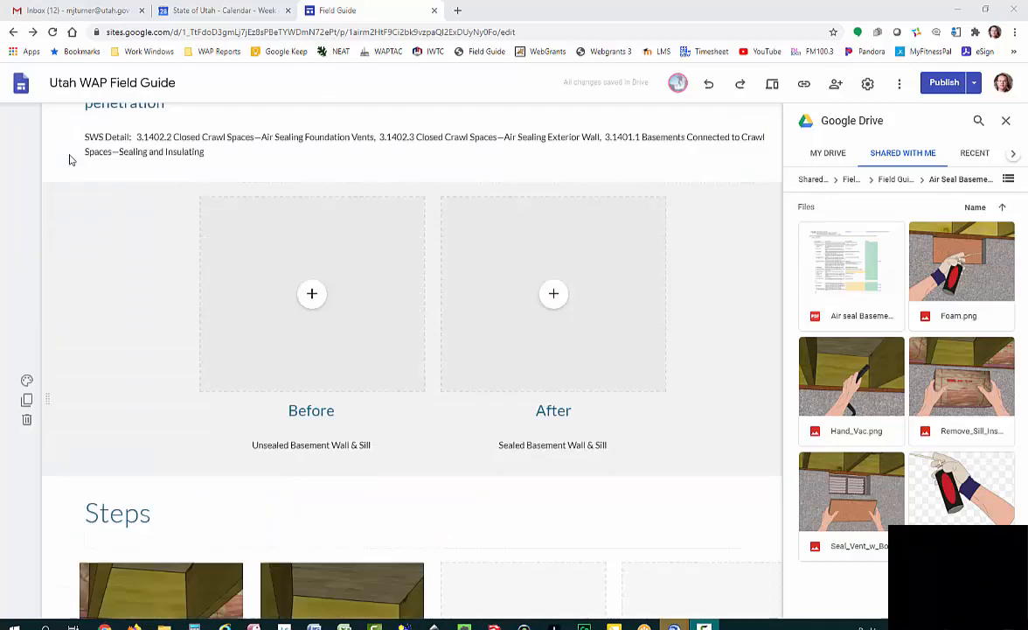
{"action": "scroll", "coordinate": [70, 160], "scroll_direction": "up", "scroll_amount": 3}
{"action": "left_click", "coordinate": [55, 124]}
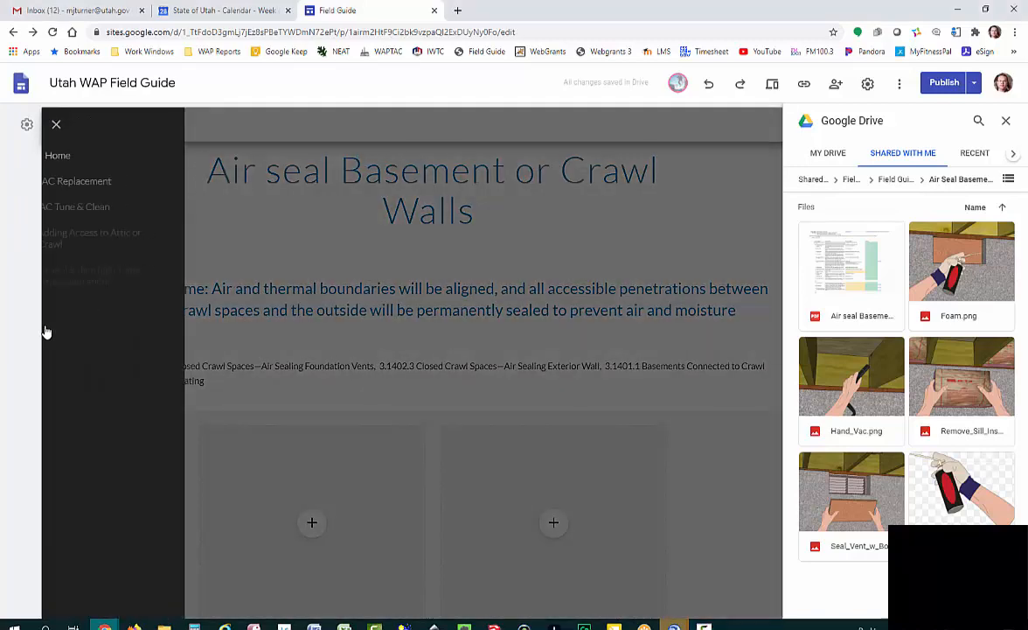
{"action": "scroll", "coordinate": [106, 425], "scroll_direction": "down", "scroll_amount": 5}
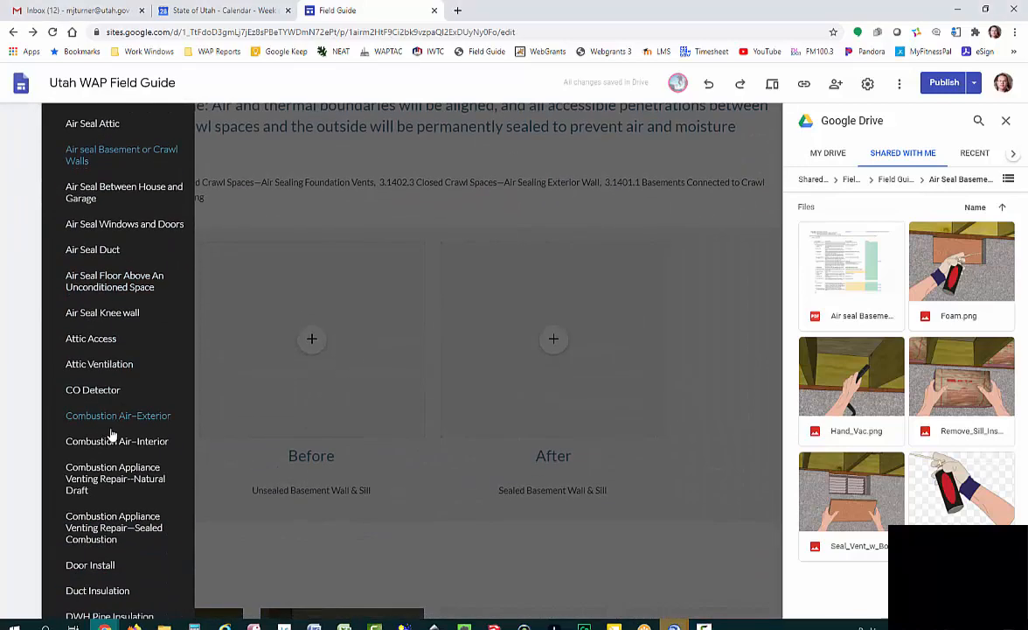
{"action": "scroll", "coordinate": [110, 433], "scroll_direction": "down", "scroll_amount": 4}
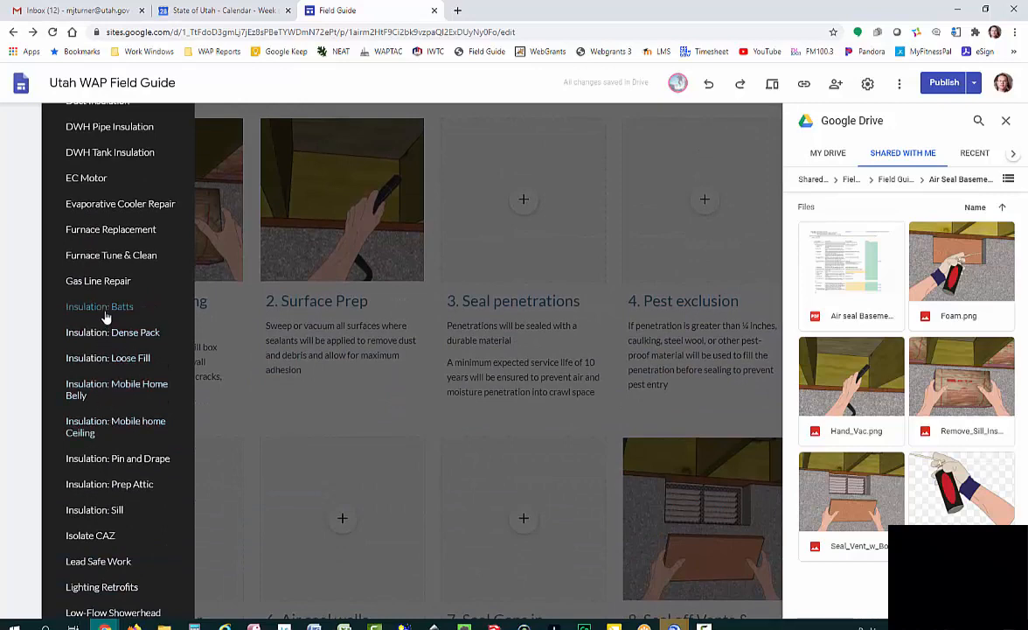
{"action": "scroll", "coordinate": [106, 394], "scroll_direction": "down", "scroll_amount": 2}
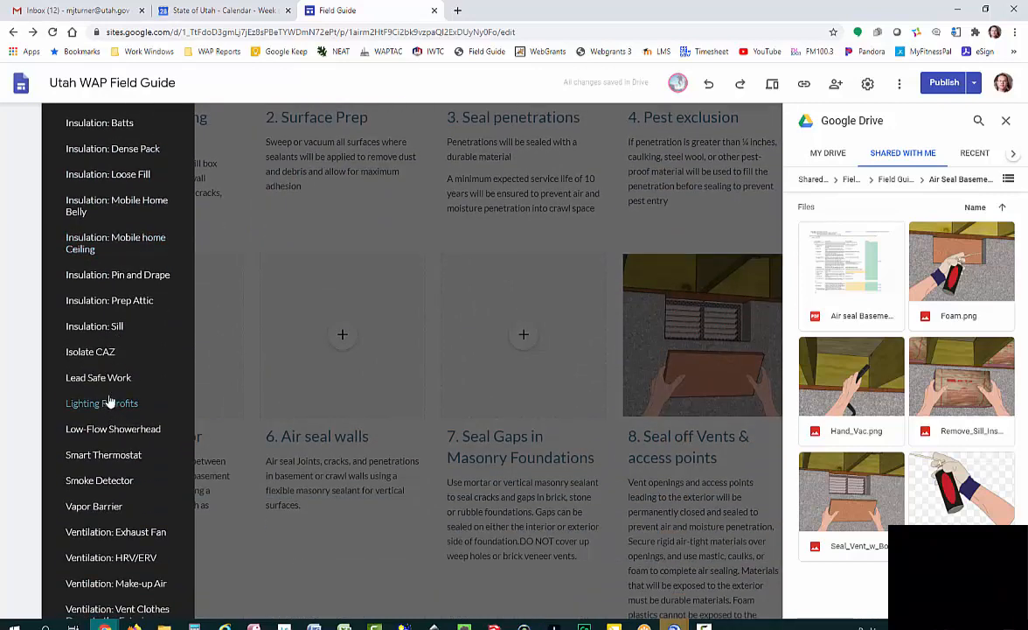
{"action": "left_click", "coordinate": [105, 407]}
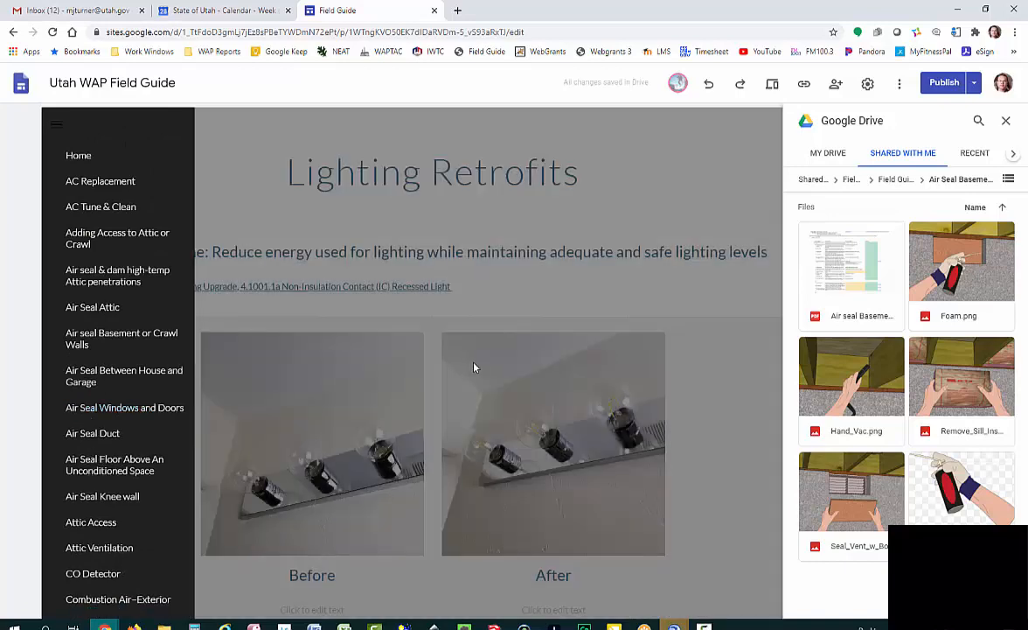
{"action": "scroll", "coordinate": [506, 371], "scroll_direction": "down", "scroll_amount": 7}
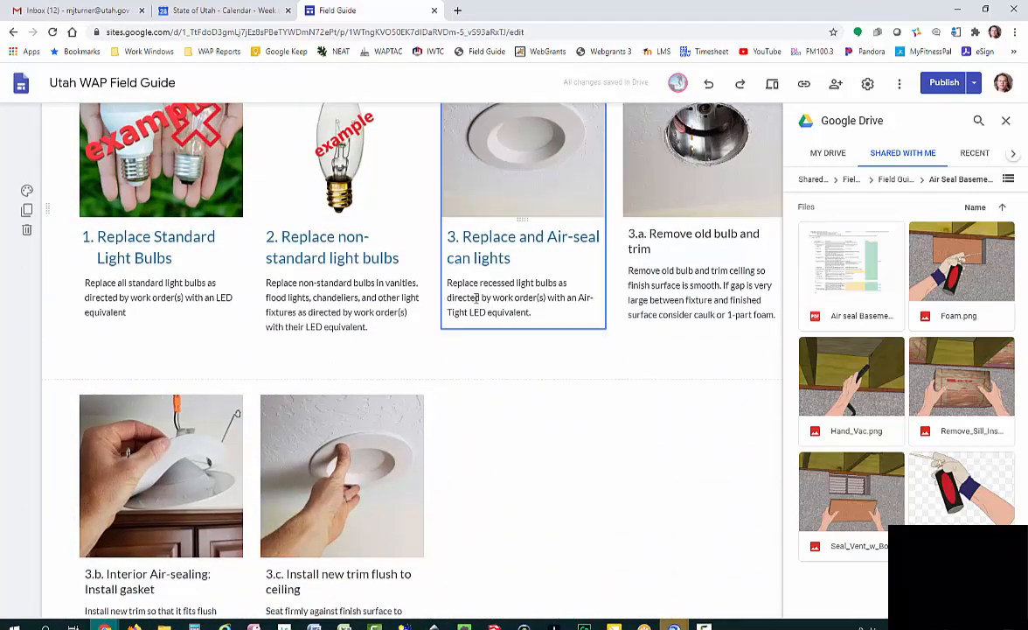
{"action": "scroll", "coordinate": [70, 153], "scroll_direction": "up", "scroll_amount": 8}
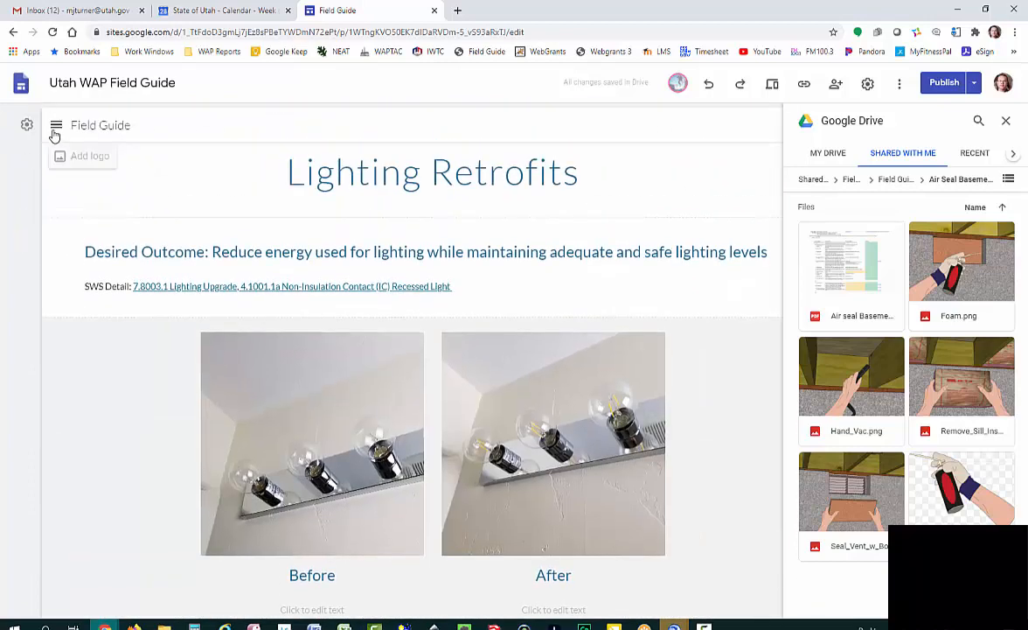
Return to the Air seal Basement or Crawl Walls page and move the Reinstall existing insulation block ahead of Photograph work in the last row
{"action": "left_click", "coordinate": [56, 125]}
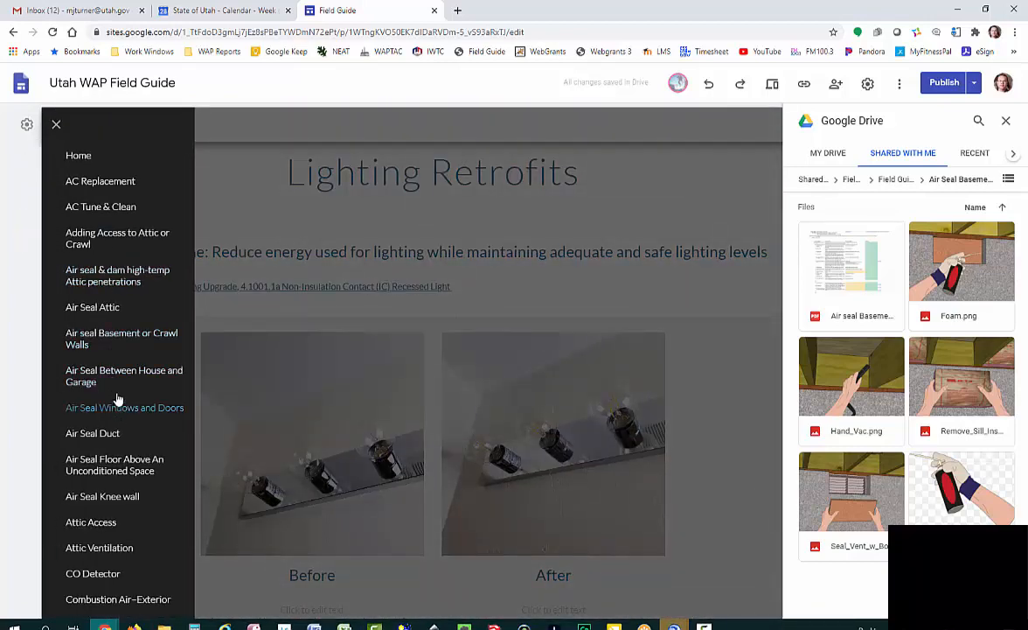
{"action": "left_click", "coordinate": [114, 341]}
{"action": "scroll", "coordinate": [544, 337], "scroll_direction": "down", "scroll_amount": 5}
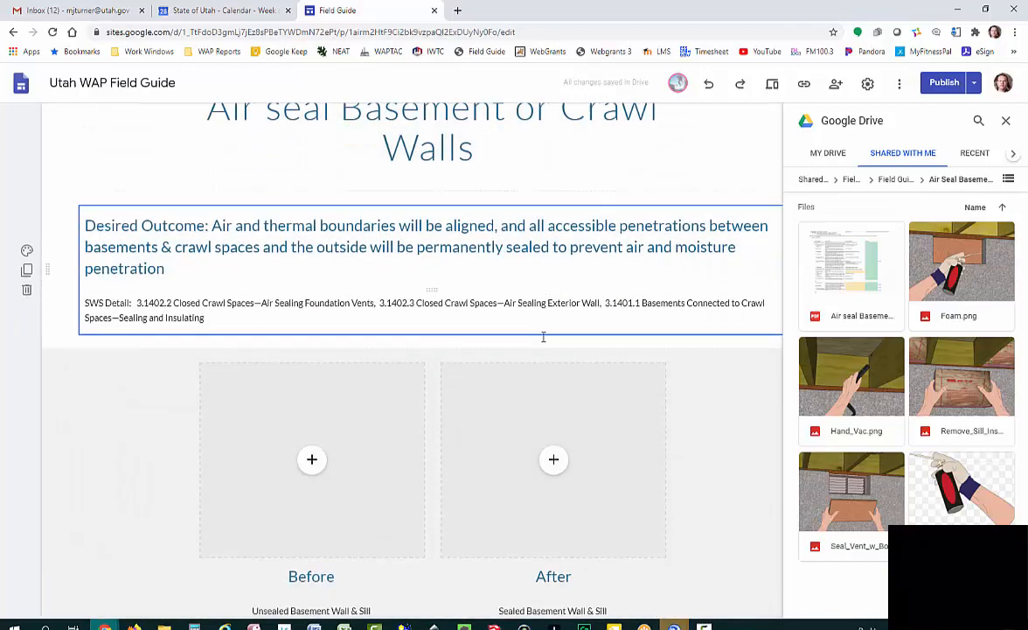
{"action": "scroll", "coordinate": [543, 337], "scroll_direction": "down", "scroll_amount": 5}
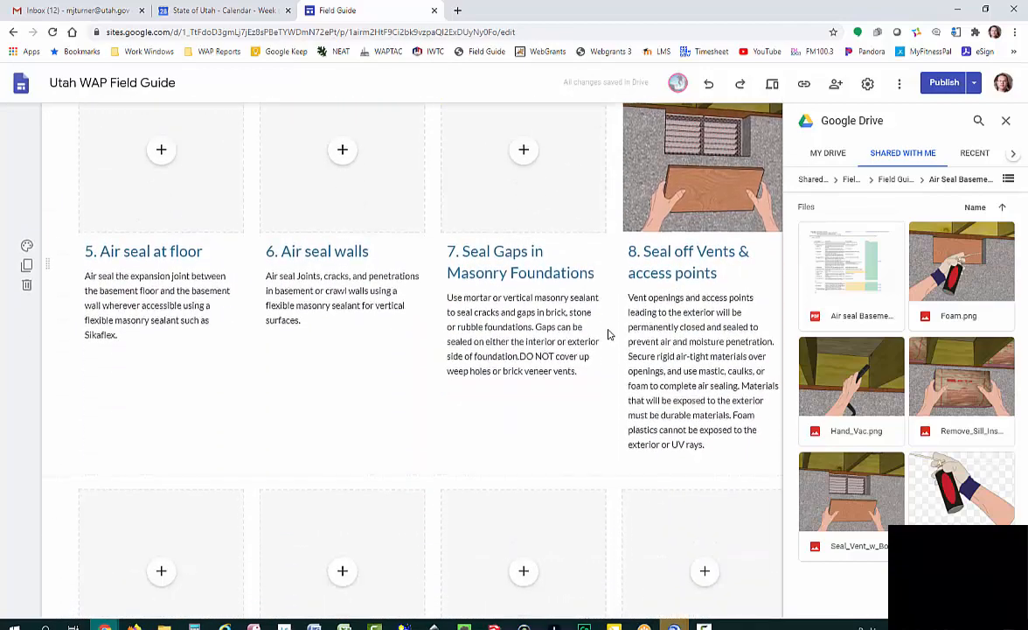
{"action": "scroll", "coordinate": [621, 332], "scroll_direction": "down", "scroll_amount": 5}
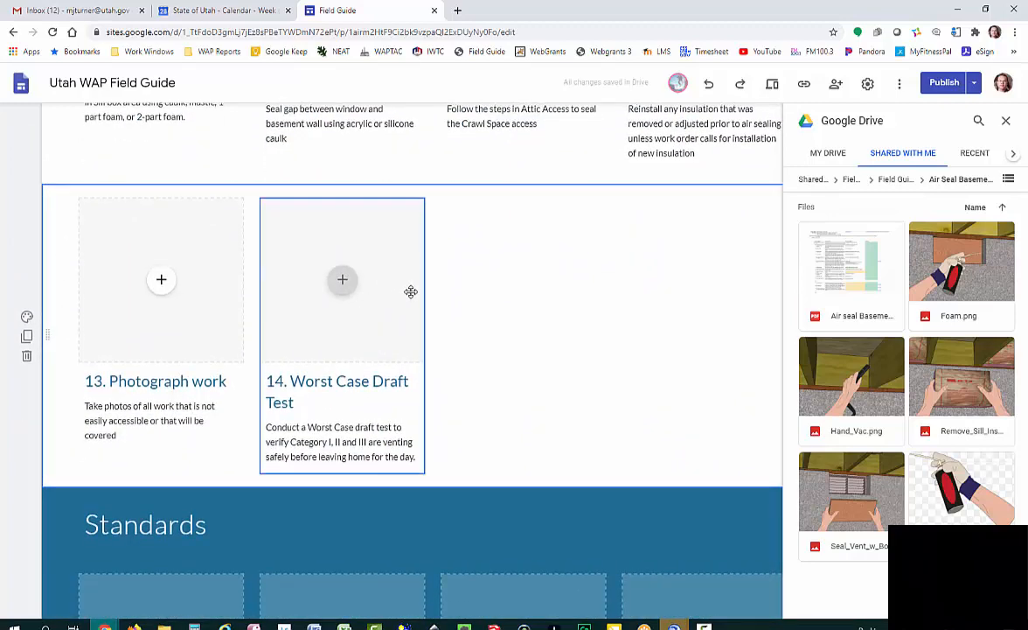
{"action": "scroll", "coordinate": [391, 300], "scroll_direction": "up", "scroll_amount": 3}
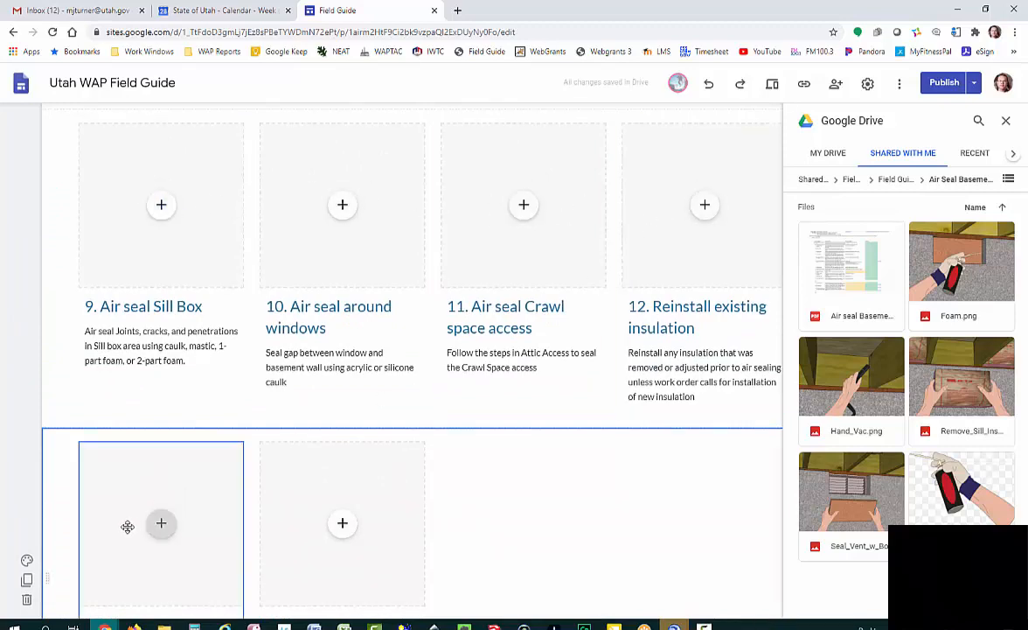
{"action": "scroll", "coordinate": [138, 521], "scroll_direction": "down", "scroll_amount": 2}
{"action": "scroll", "coordinate": [150, 514], "scroll_direction": "up", "scroll_amount": 1}
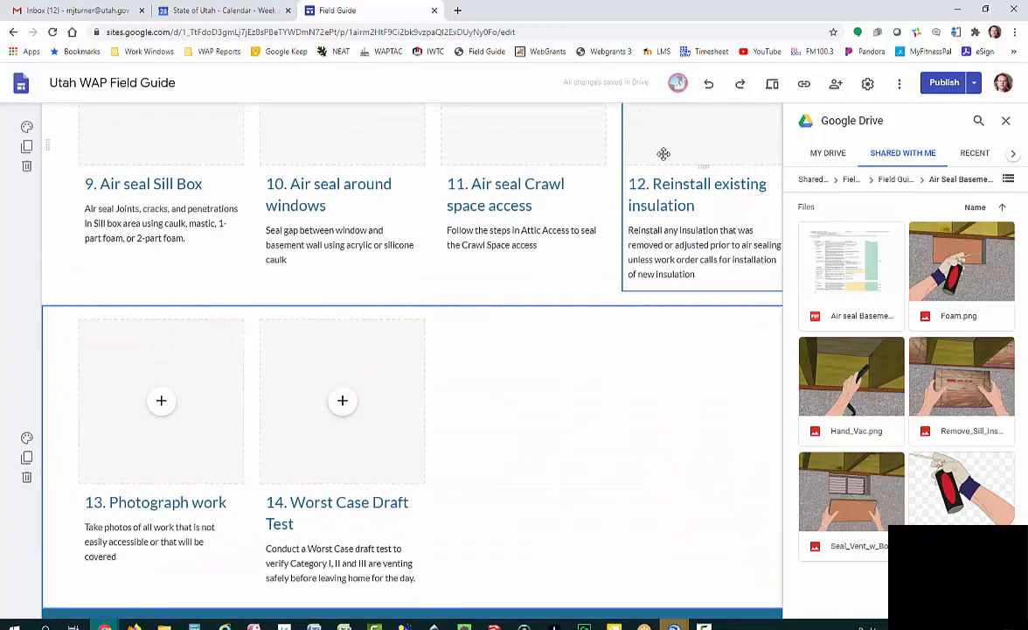
{"action": "left_click_drag", "start_coordinate": [675, 142], "coordinate": [89, 386]}
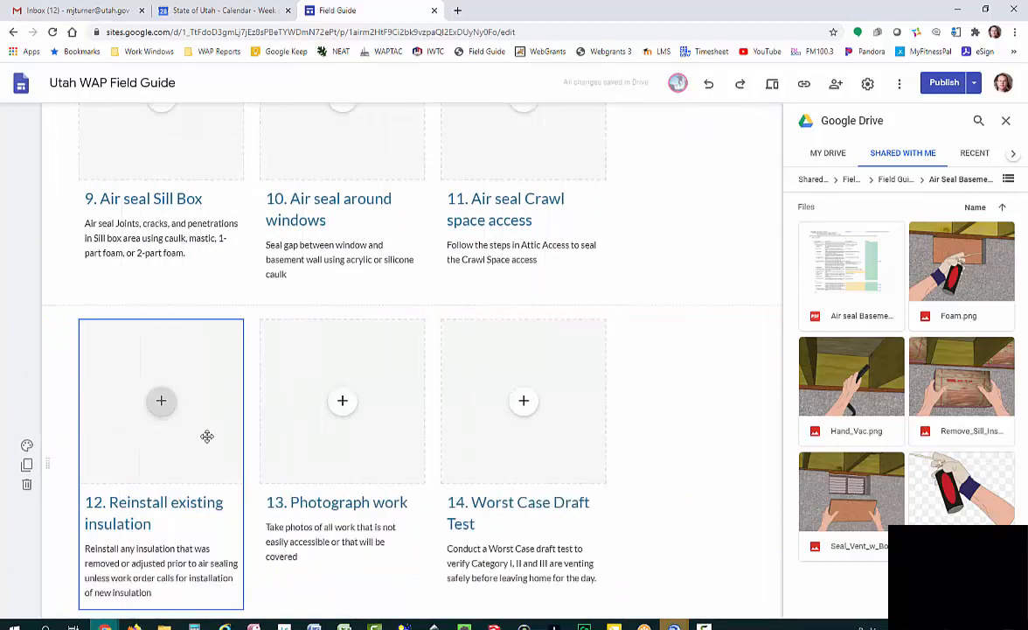
Shift the Air seal Crawl space access and Air seal around windows blocks one column to the right, leaving a gap beside Air seal Sill Box
{"action": "scroll", "coordinate": [647, 411], "scroll_direction": "up", "scroll_amount": 2}
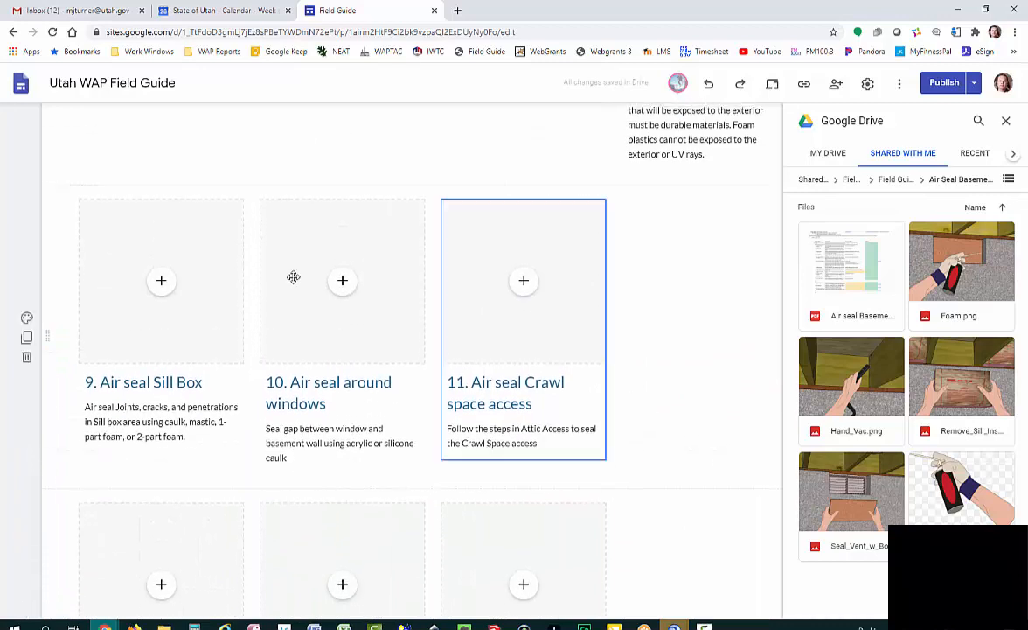
{"action": "left_click", "coordinate": [491, 305]}
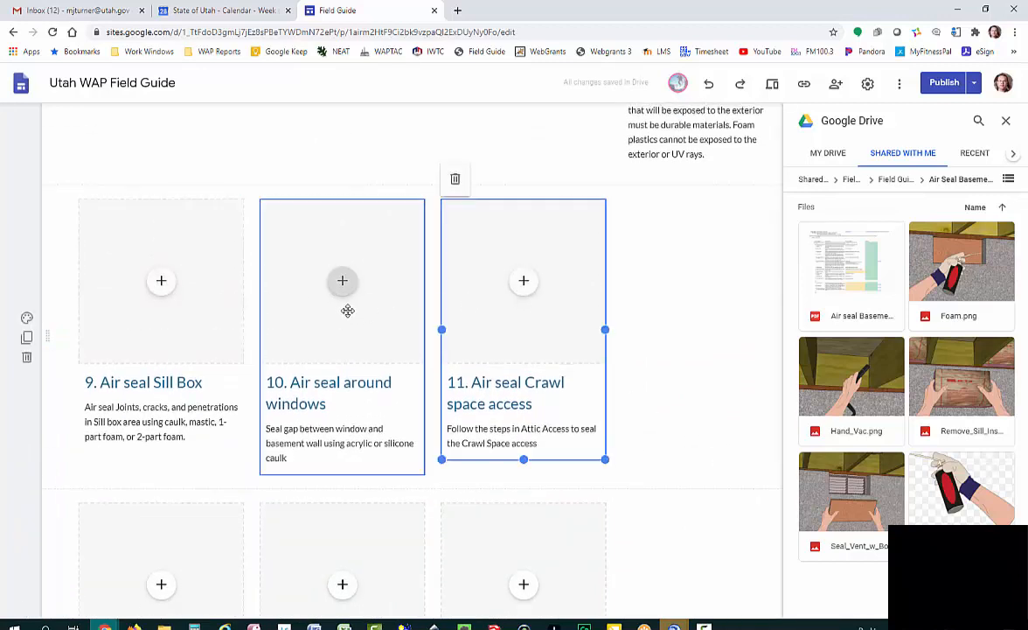
{"action": "key", "text": "shift"}
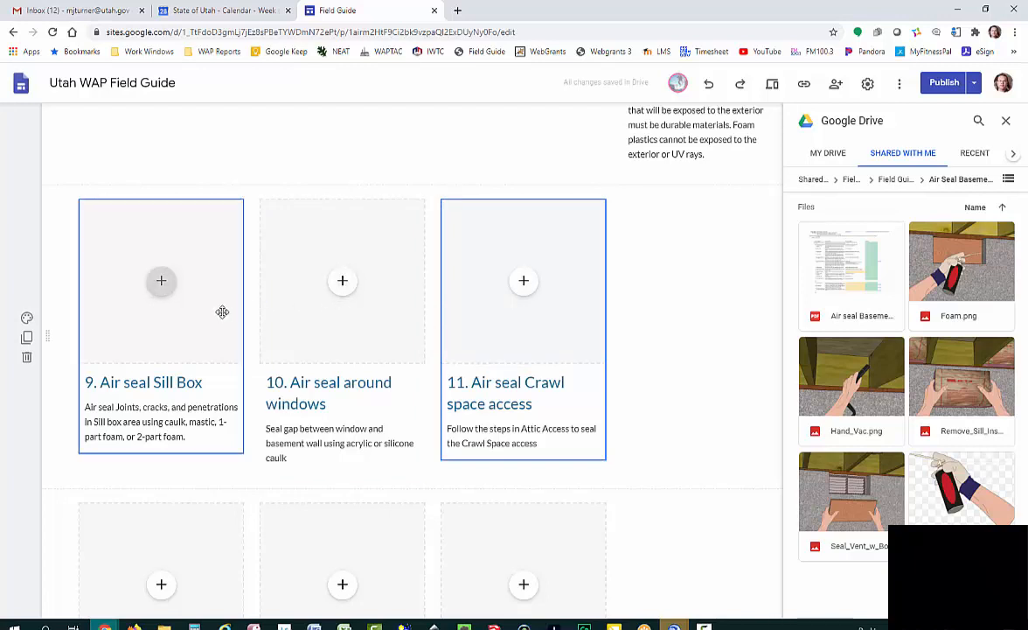
{"action": "left_click_drag", "start_coordinate": [486, 297], "coordinate": [629, 303]}
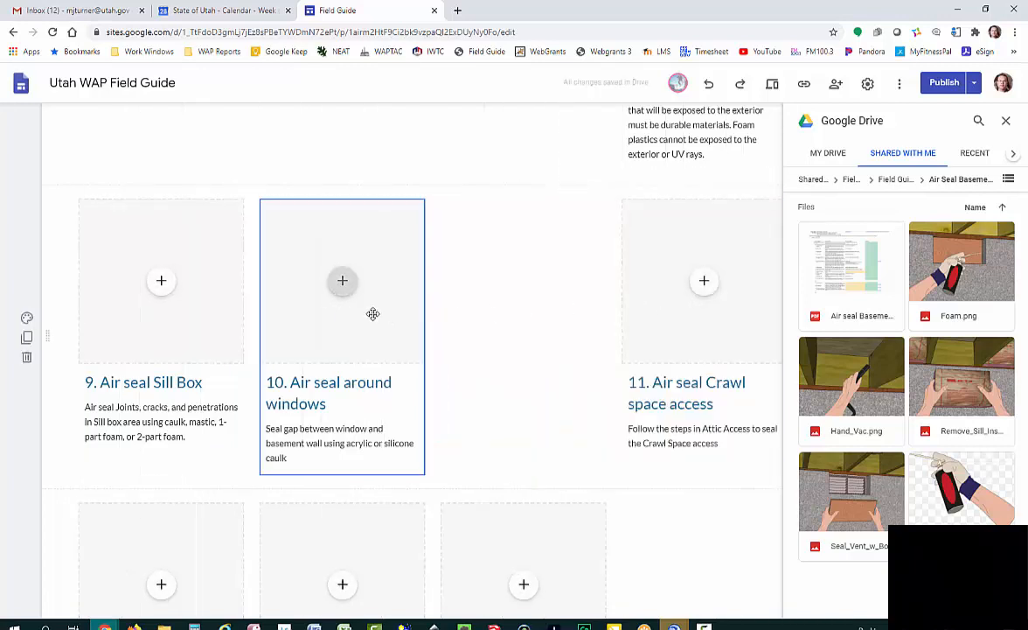
{"action": "left_click_drag", "start_coordinate": [373, 313], "coordinate": [499, 313]}
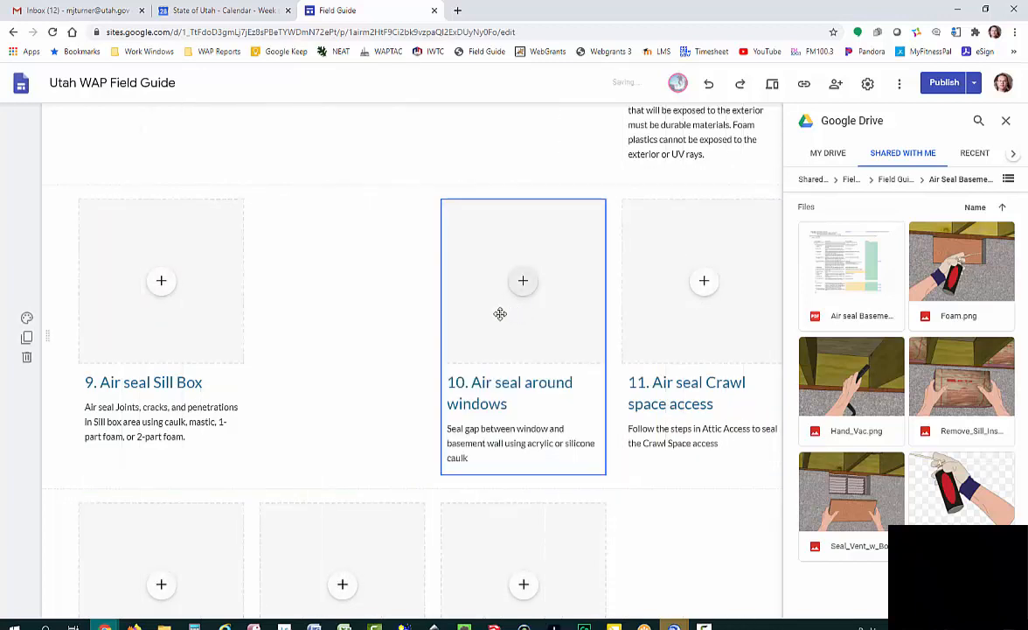
Duplicate the Air seal Sill Box block and place the copy in the gap between the original and Air seal around windows
{"action": "left_click", "coordinate": [226, 312]}
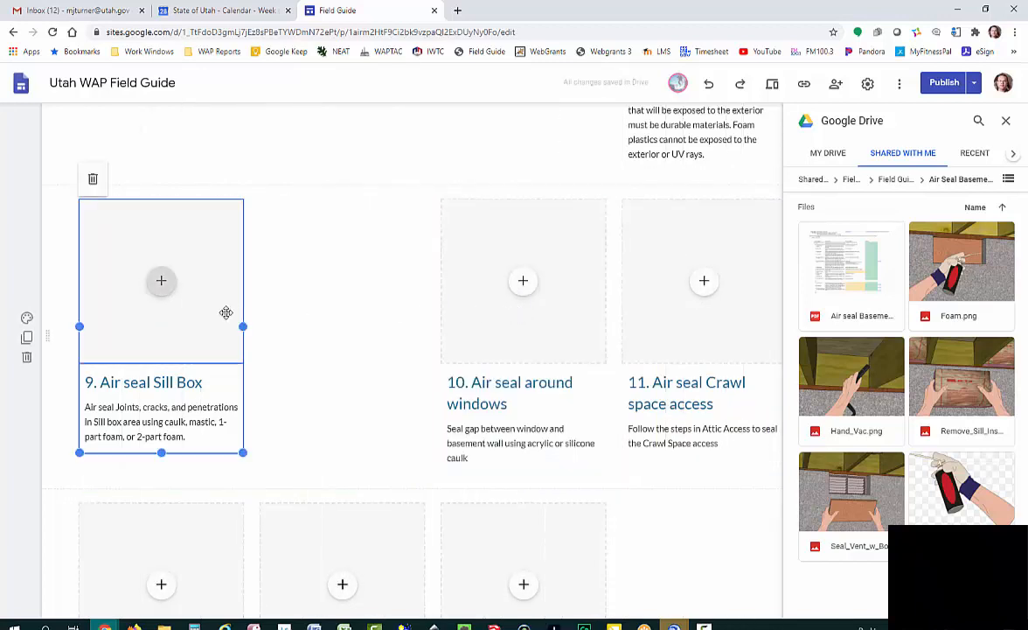
{"action": "left_click", "coordinate": [322, 303]}
{"action": "key", "text": "ctrl+v"}
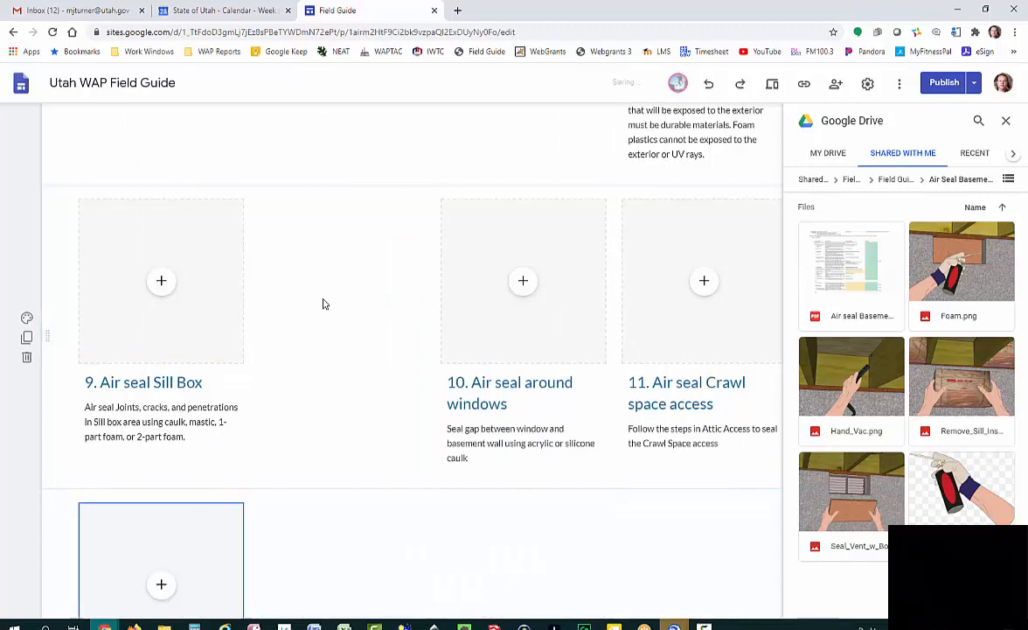
{"action": "scroll", "coordinate": [271, 312], "scroll_direction": "up", "scroll_amount": 2}
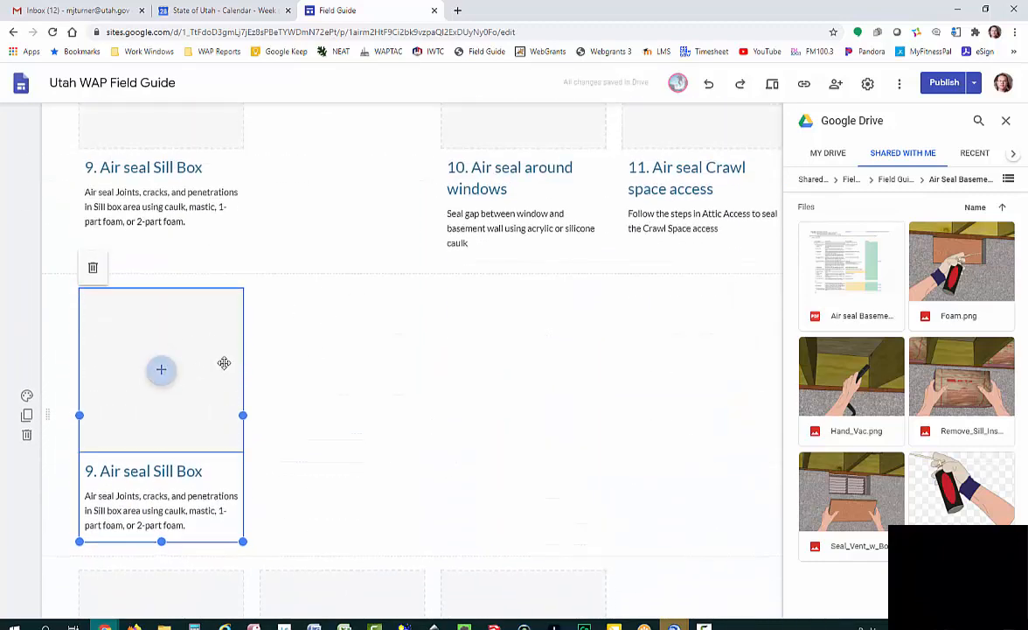
{"action": "scroll", "coordinate": [224, 362], "scroll_direction": "up", "scroll_amount": 1}
{"action": "left_click_drag", "start_coordinate": [212, 388], "coordinate": [354, 166]}
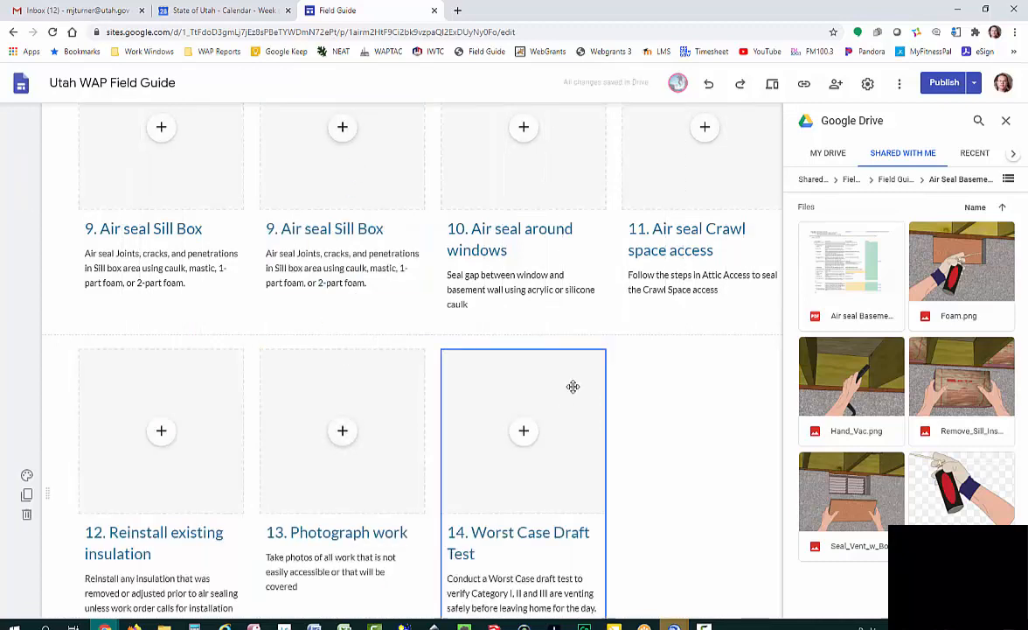
Renumber the heading of the first Air seal Sill Box block as 8a
{"action": "scroll", "coordinate": [386, 431], "scroll_direction": "down", "scroll_amount": 3}
{"action": "scroll", "coordinate": [390, 431], "scroll_direction": "up", "scroll_amount": 5}
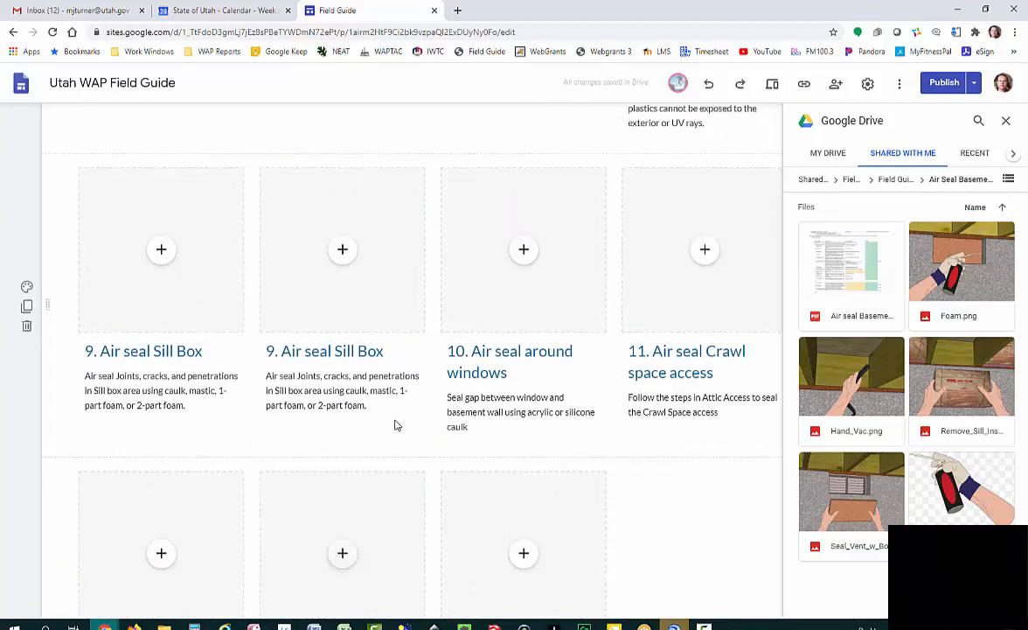
{"action": "scroll", "coordinate": [288, 350], "scroll_direction": "up", "scroll_amount": 1}
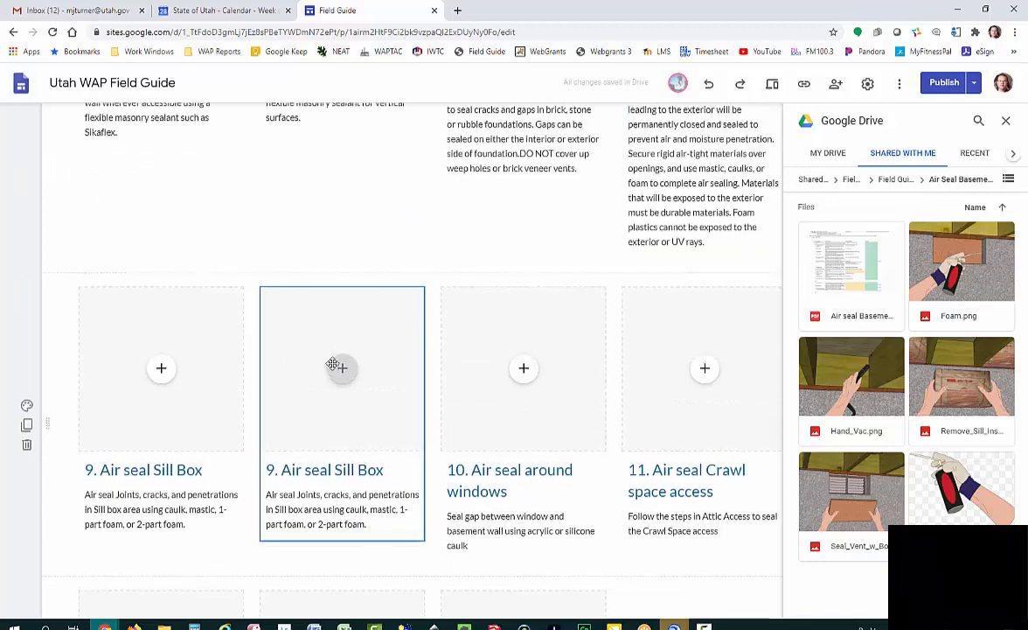
{"action": "scroll", "coordinate": [337, 359], "scroll_direction": "down", "scroll_amount": 2}
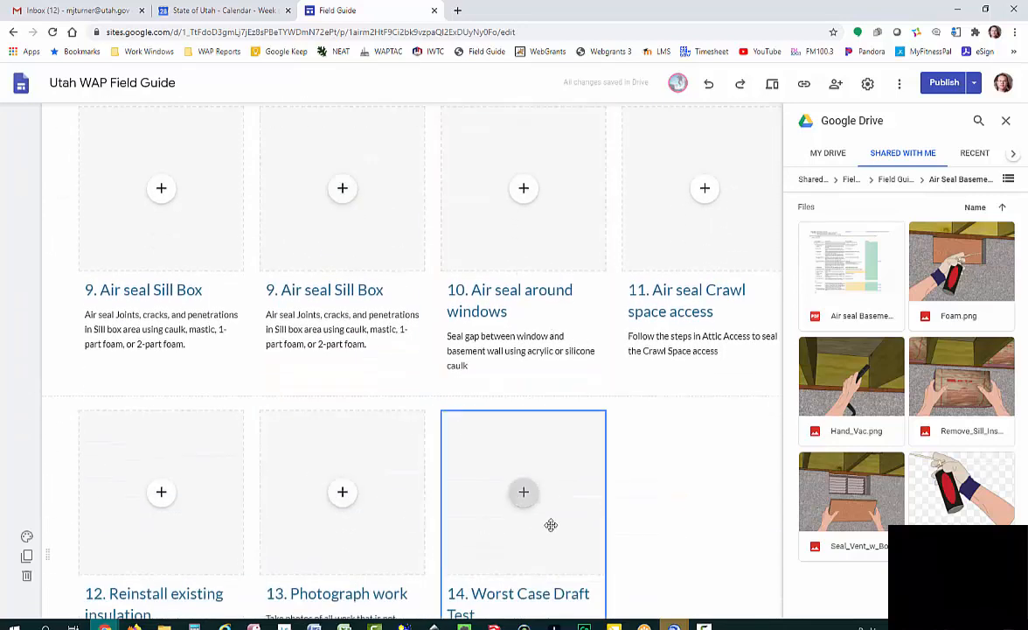
{"action": "scroll", "coordinate": [182, 371], "scroll_direction": "up", "scroll_amount": 1}
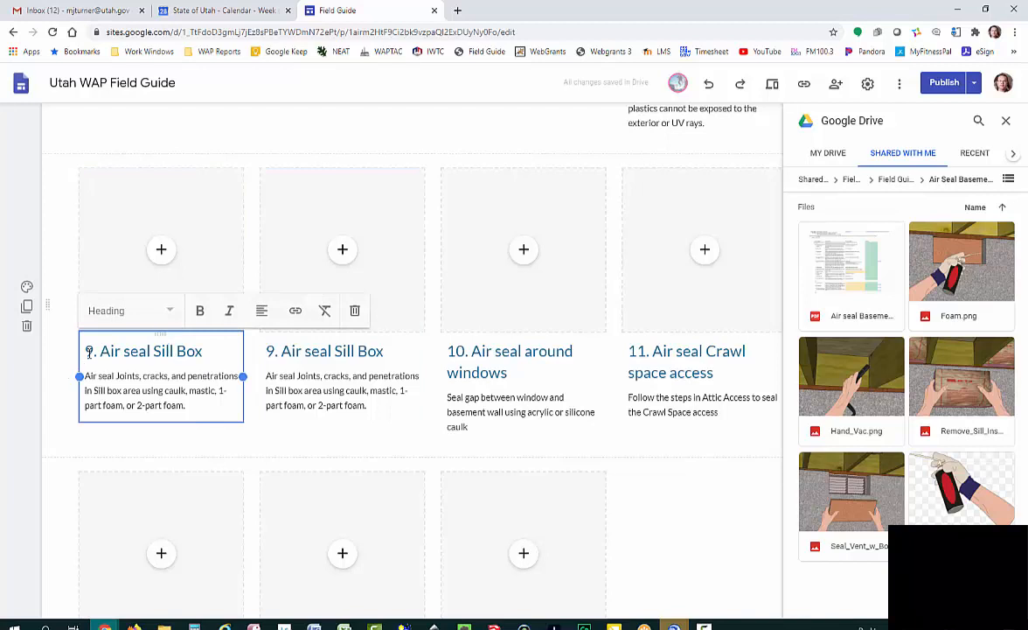
{"action": "type", "text": "8a"}
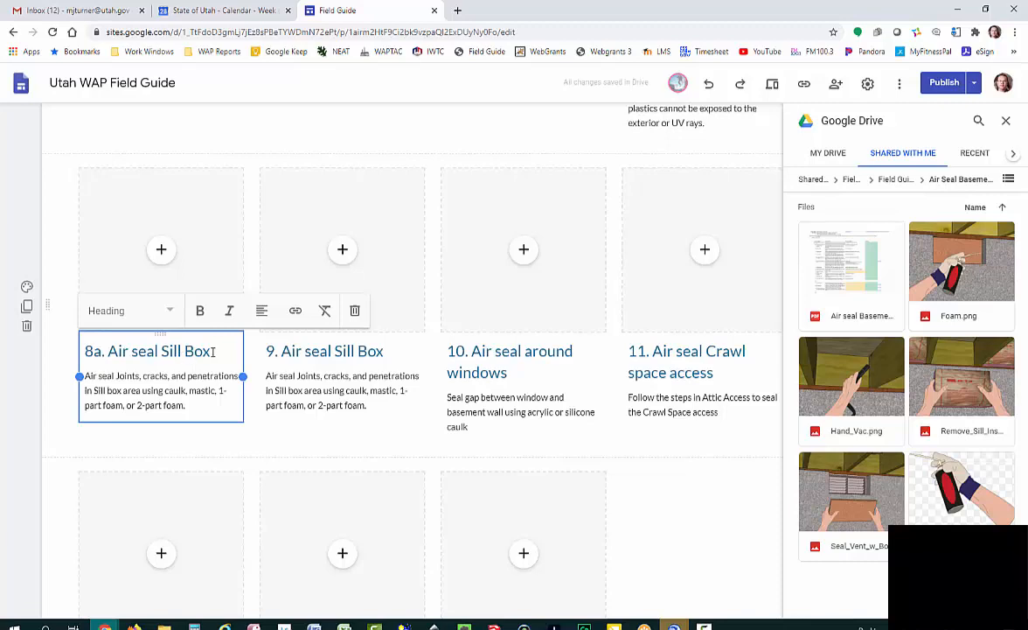
Reword the 8a block's heading to "Complete Air Sealing", keeping the 8a number, after checking the step 8 description
{"action": "scroll", "coordinate": [209, 363], "scroll_direction": "up", "scroll_amount": 3}
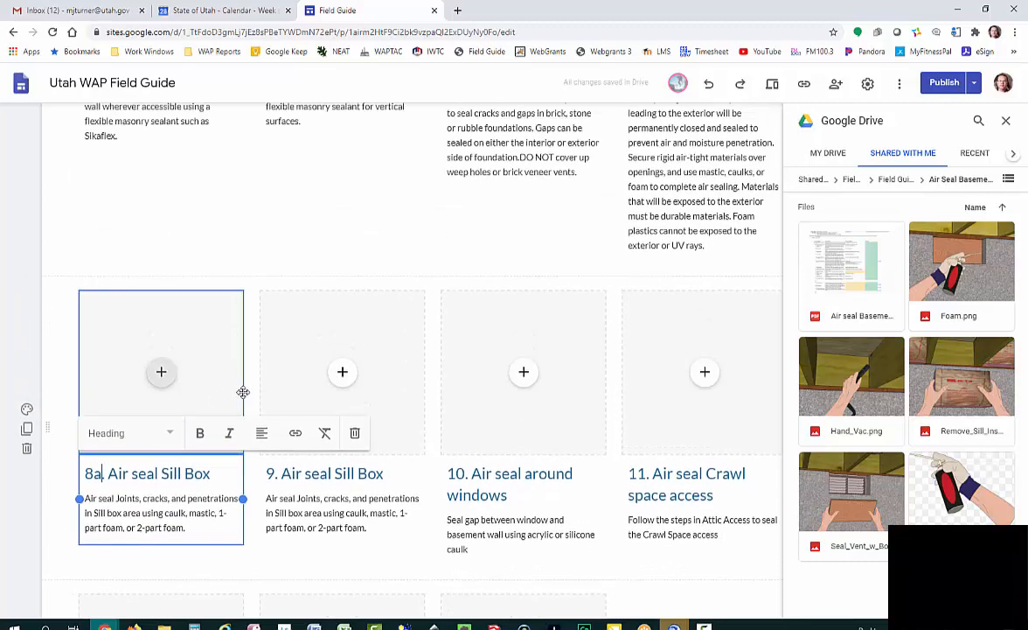
{"action": "scroll", "coordinate": [243, 392], "scroll_direction": "up", "scroll_amount": 2}
{"action": "left_click", "coordinate": [703, 233]}
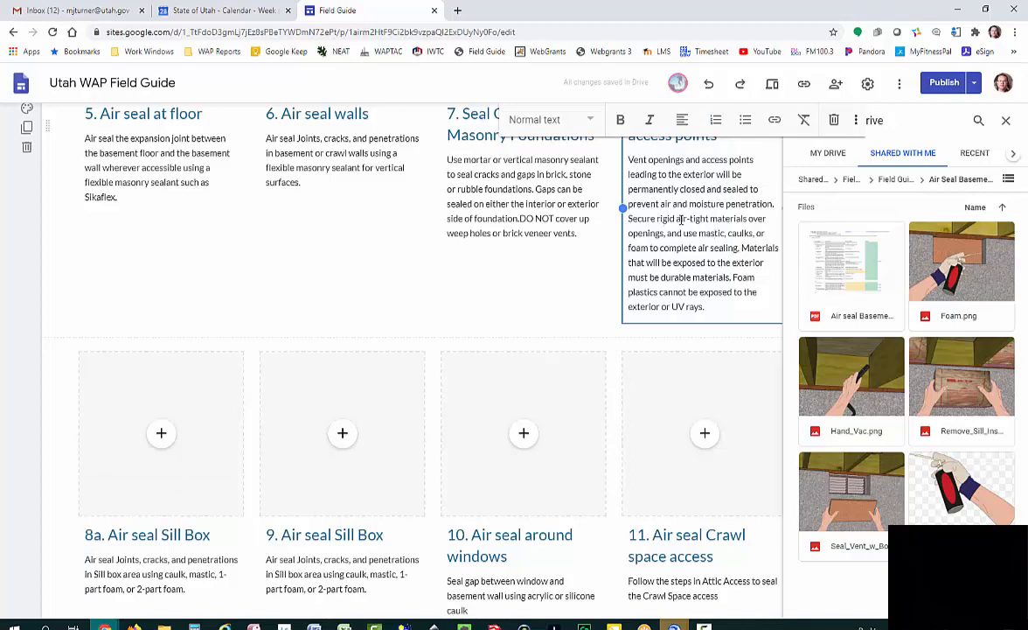
{"action": "scroll", "coordinate": [686, 223], "scroll_direction": "up", "scroll_amount": 2}
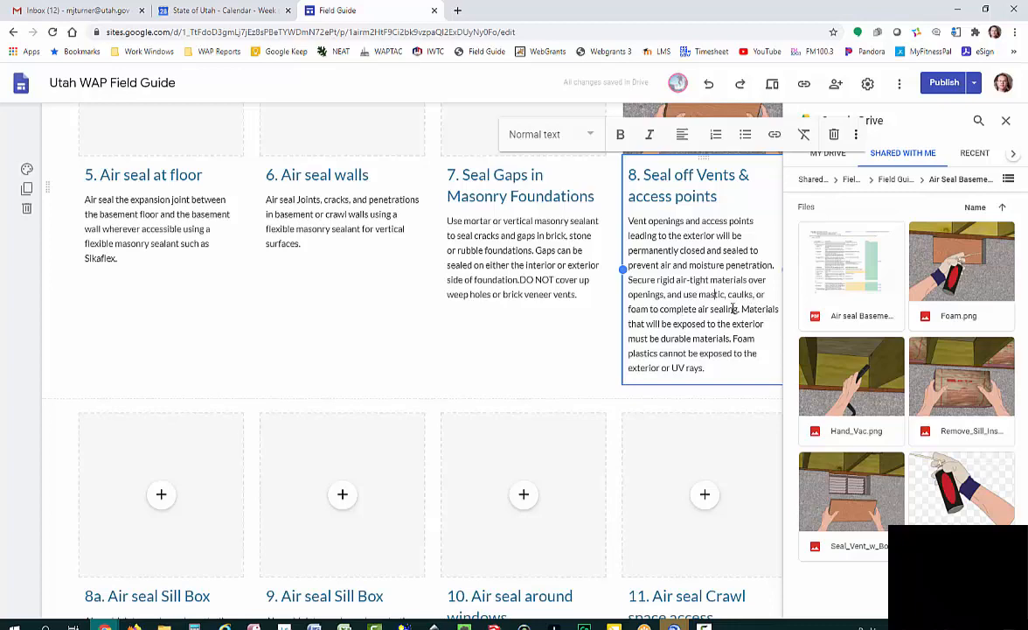
{"action": "scroll", "coordinate": [349, 372], "scroll_direction": "down", "scroll_amount": 2}
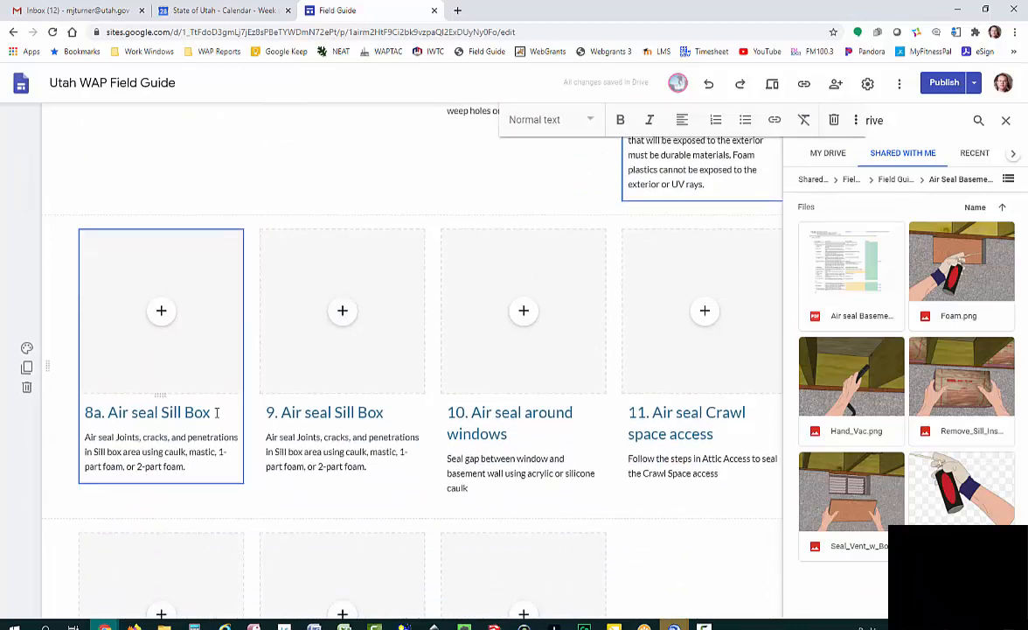
{"action": "left_click", "coordinate": [217, 413]}
{"action": "left_click_drag", "start_coordinate": [215, 413], "coordinate": [115, 412]}
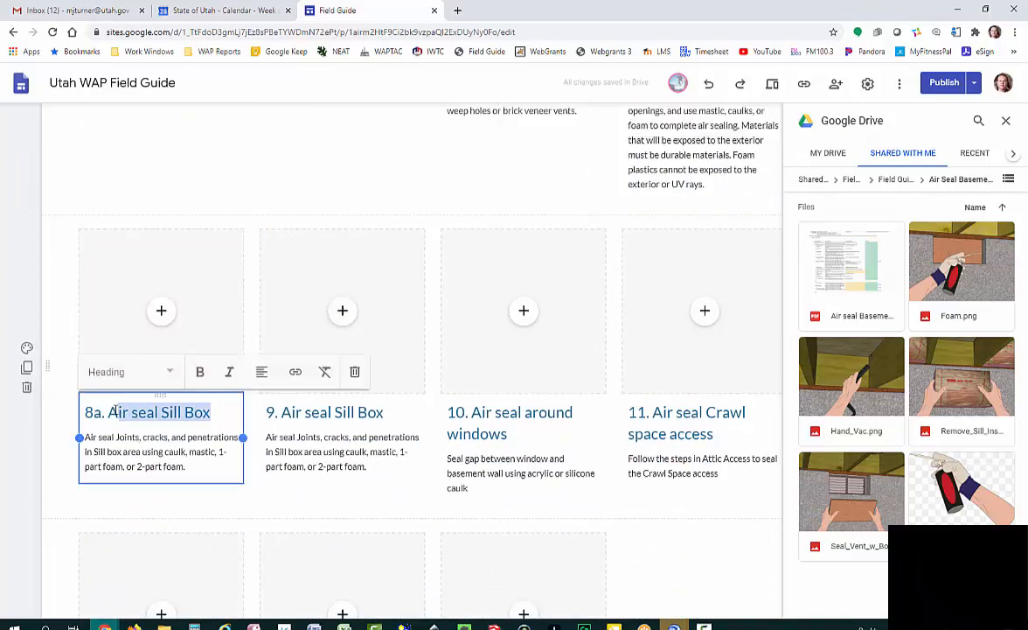
{"action": "type", "text": "Complete Air S"}
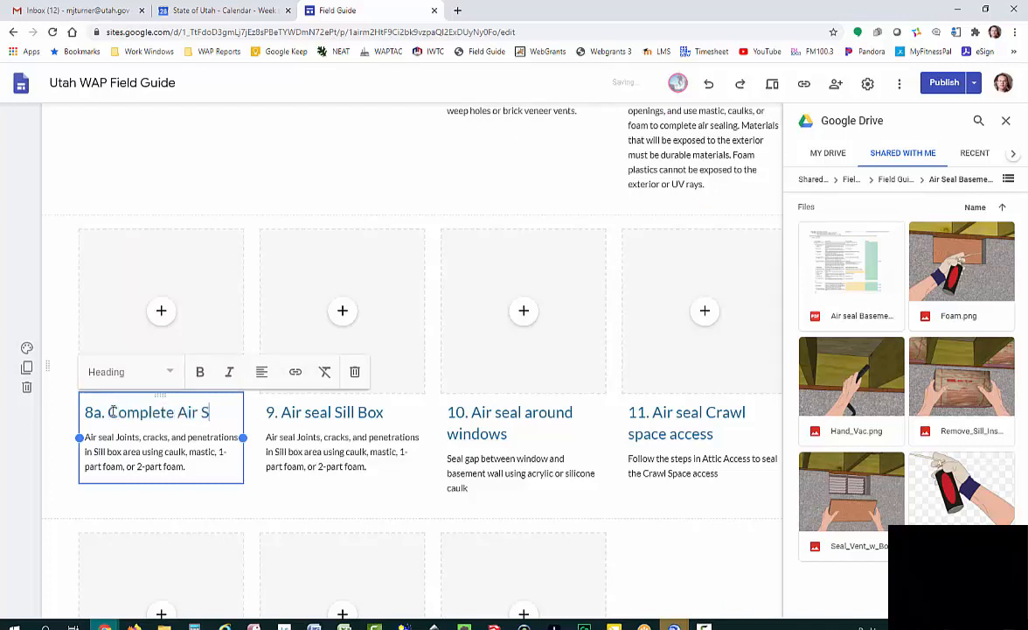
{"action": "type", "text": "ealing"}
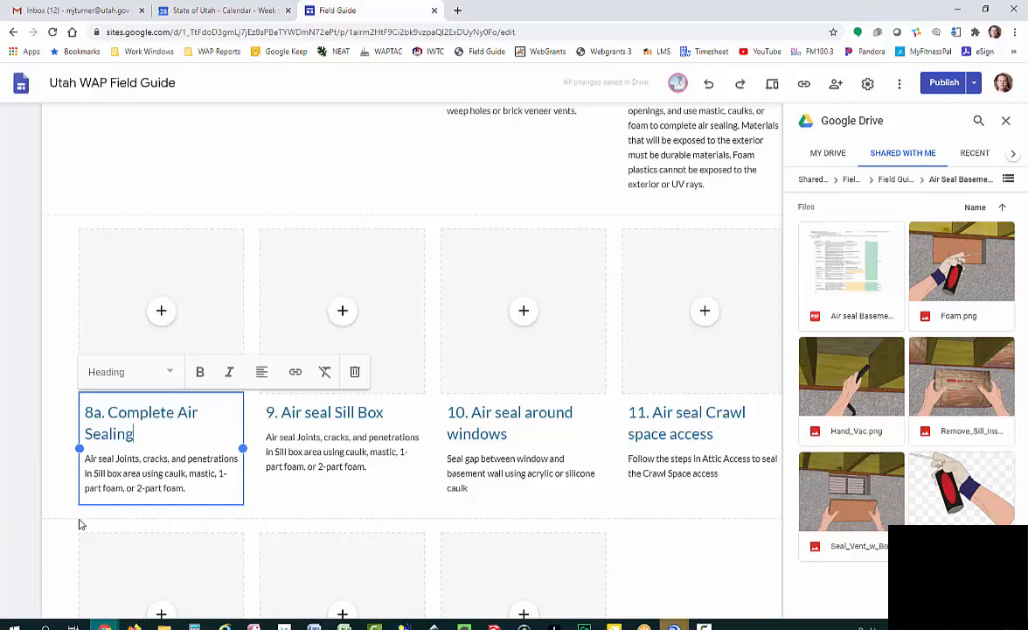
Replace the 8a block's description with "Use mastic, caulk or foam to complete air sealing."
{"action": "left_click_drag", "start_coordinate": [185, 490], "coordinate": [73, 462]}
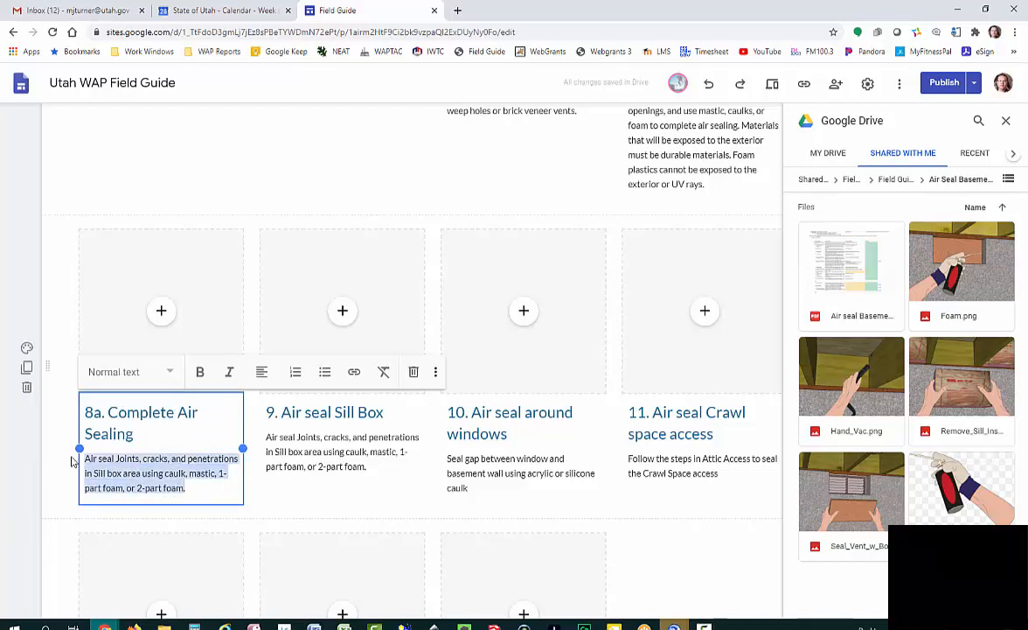
{"action": "type", "text": "Use mastic"}
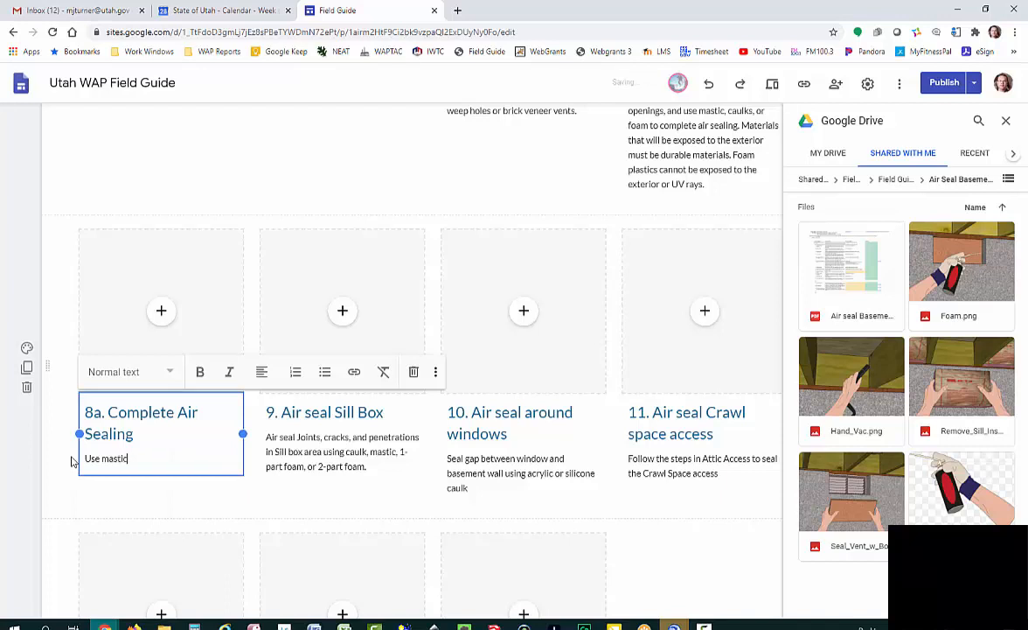
{"action": "type", "text": ", caulk or foam to"}
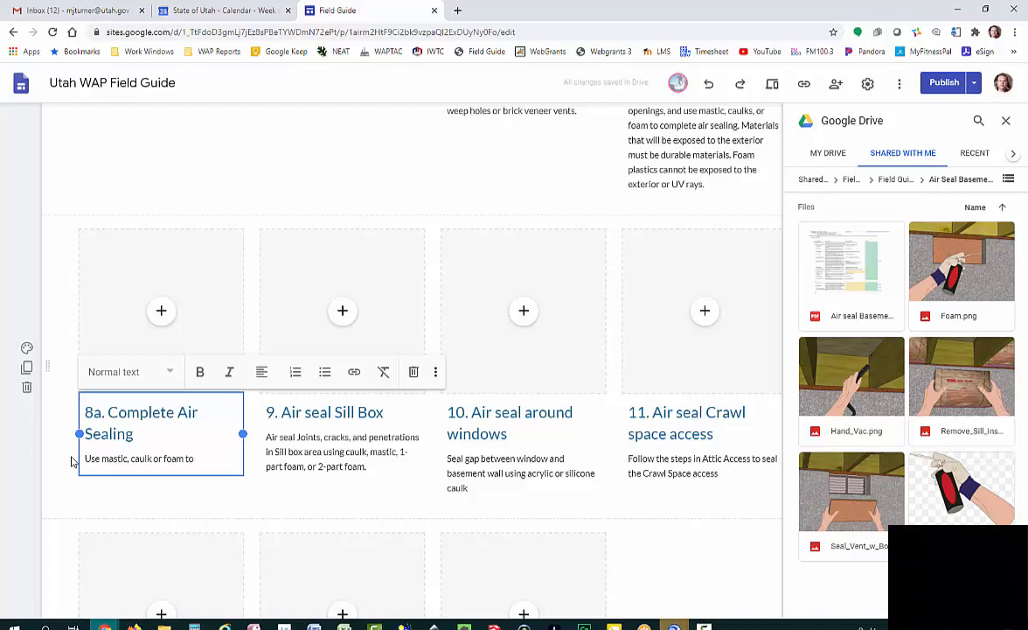
{"action": "type", "text": " c"}
{"action": "type", "text": "onplete a"}
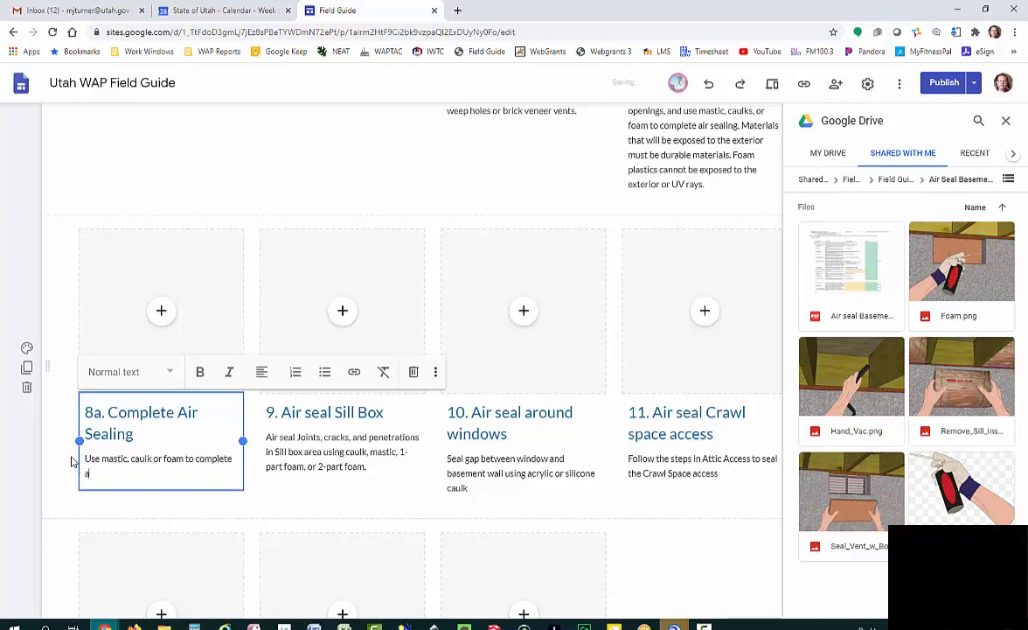
{"action": "type", "text": "ir sealing."}
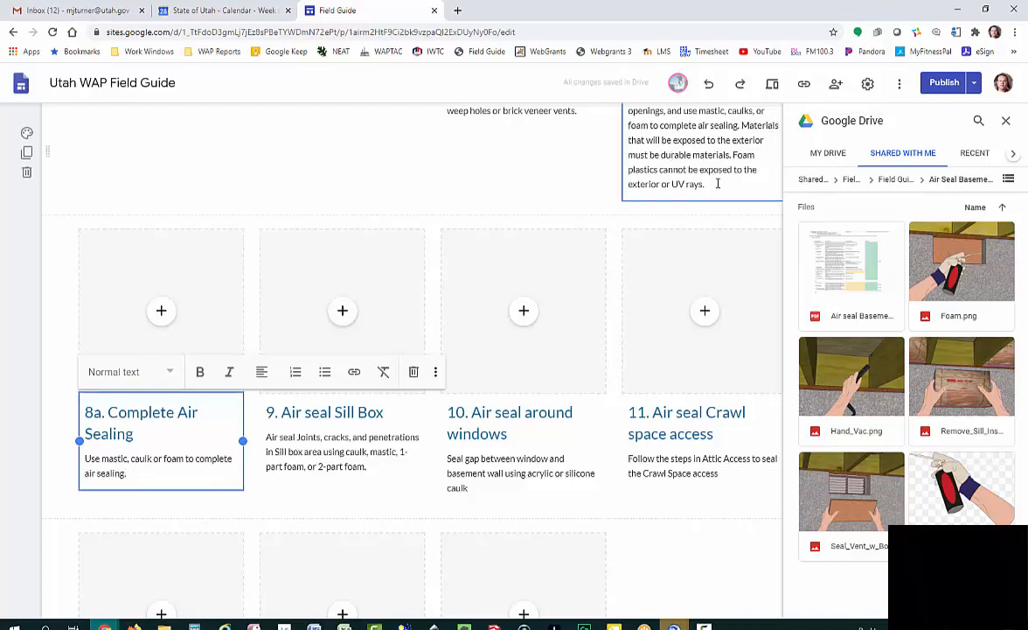
{"action": "left_click_drag", "start_coordinate": [717, 184], "coordinate": [627, 161]}
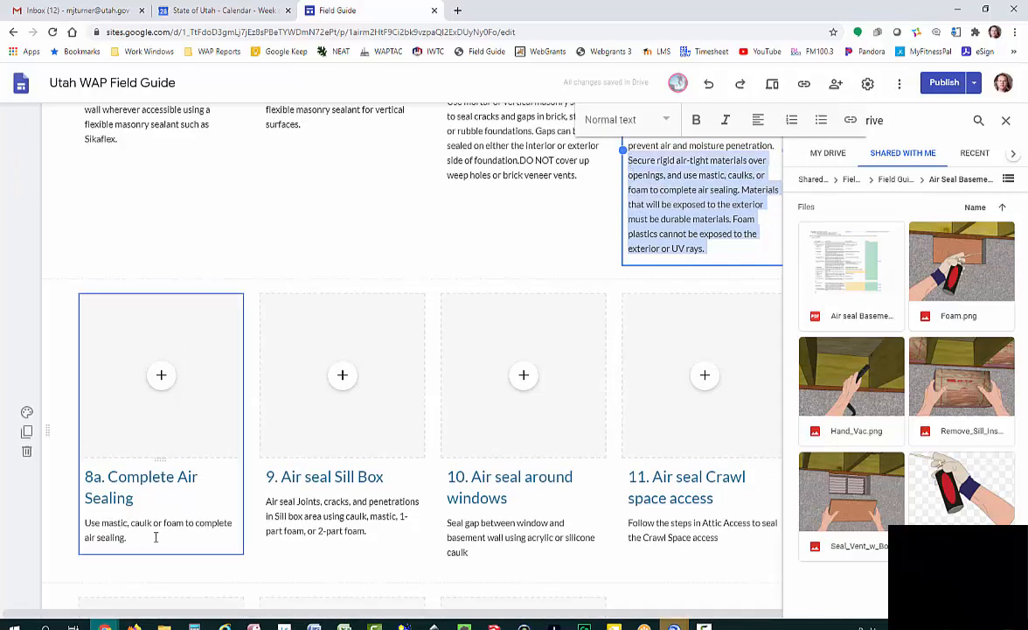
{"action": "left_click", "coordinate": [610, 249]}
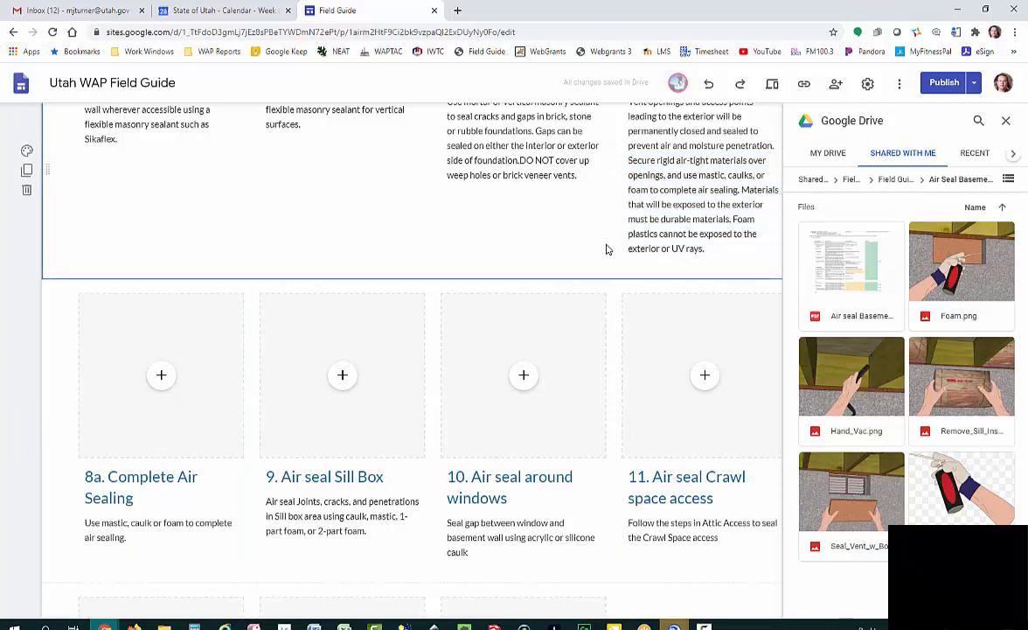
{"action": "left_click", "coordinate": [204, 411]}
{"action": "left_click", "coordinate": [161, 375]}
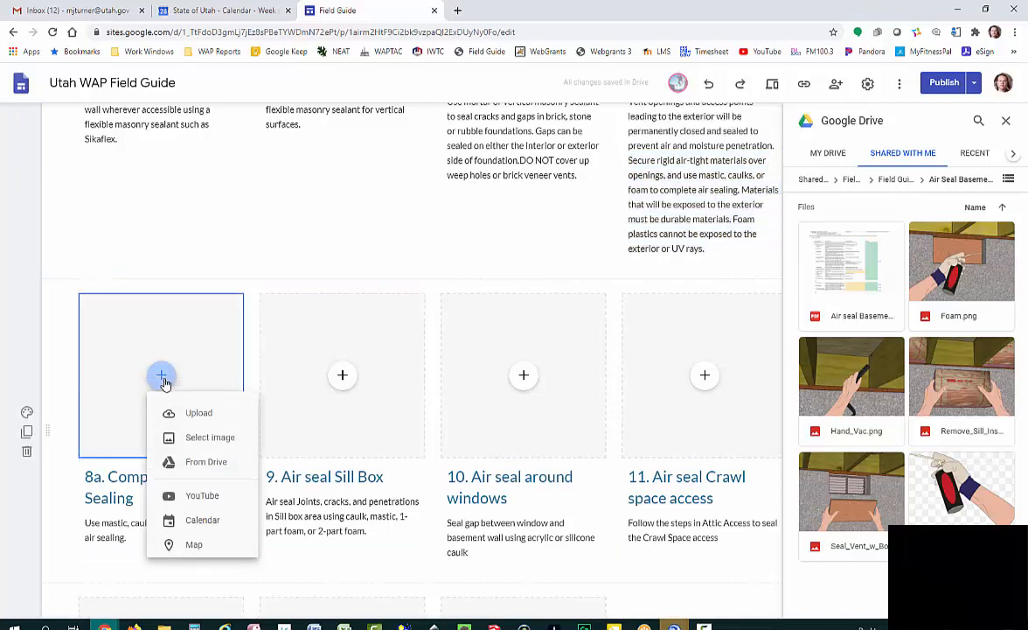
{"action": "left_click", "coordinate": [194, 440]}
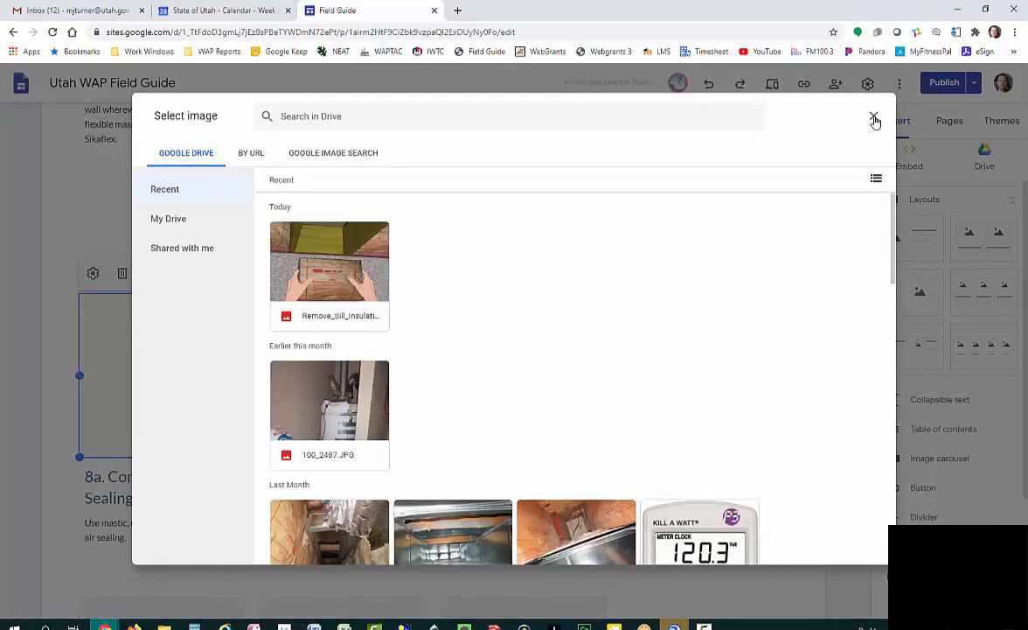
{"action": "left_click", "coordinate": [875, 121]}
Insert Foam.png from the basement air seal folder within Field Guide Photos on Drive into the 8a image placeholder, and close the file browser
{"action": "left_click", "coordinate": [161, 374]}
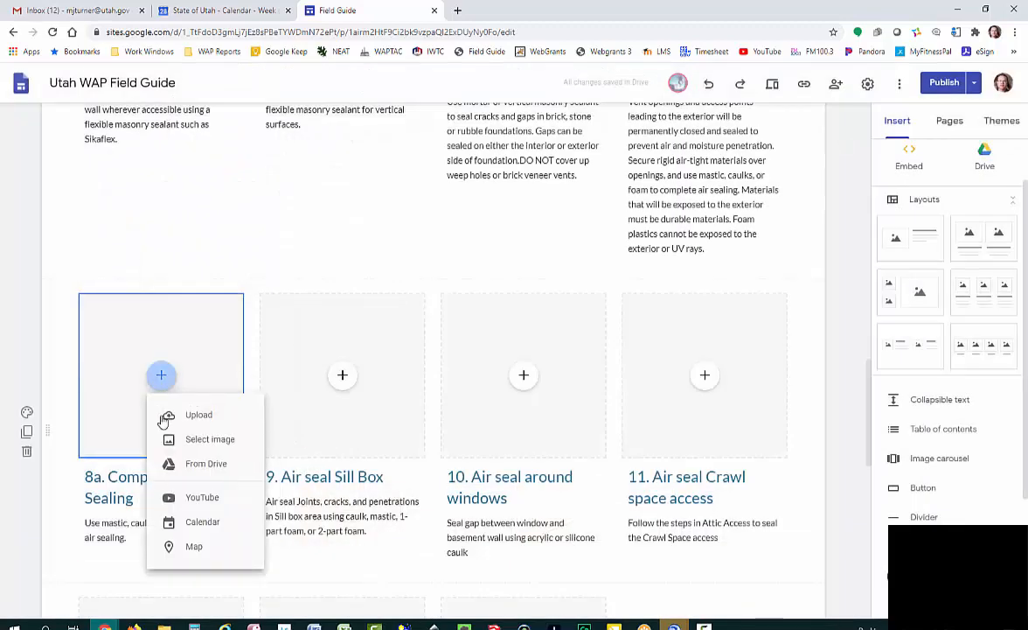
{"action": "left_click", "coordinate": [184, 462]}
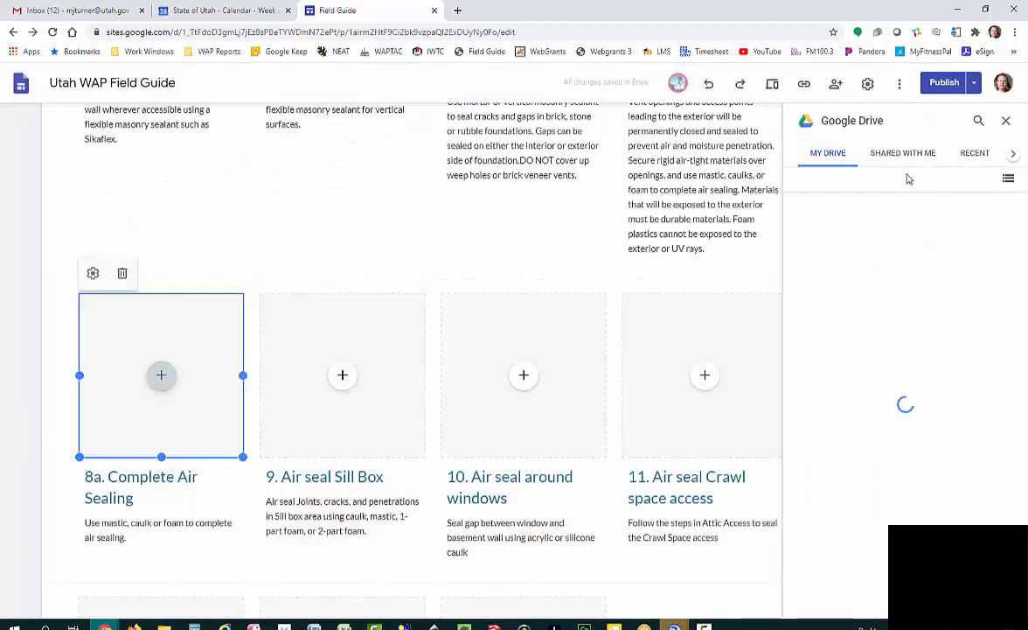
{"action": "left_click", "coordinate": [975, 155]}
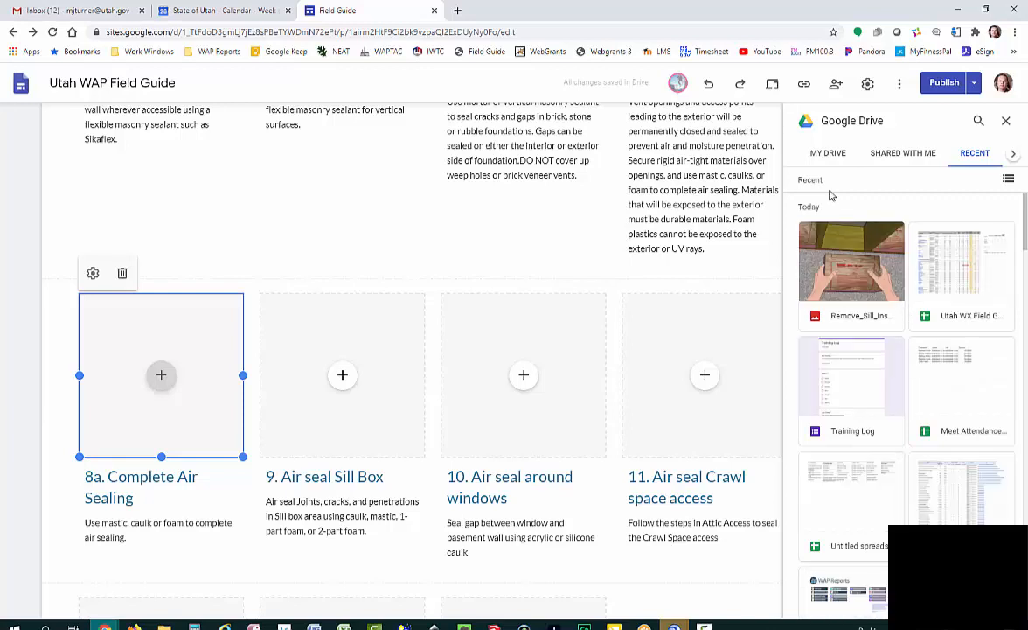
{"action": "left_click", "coordinate": [826, 154]}
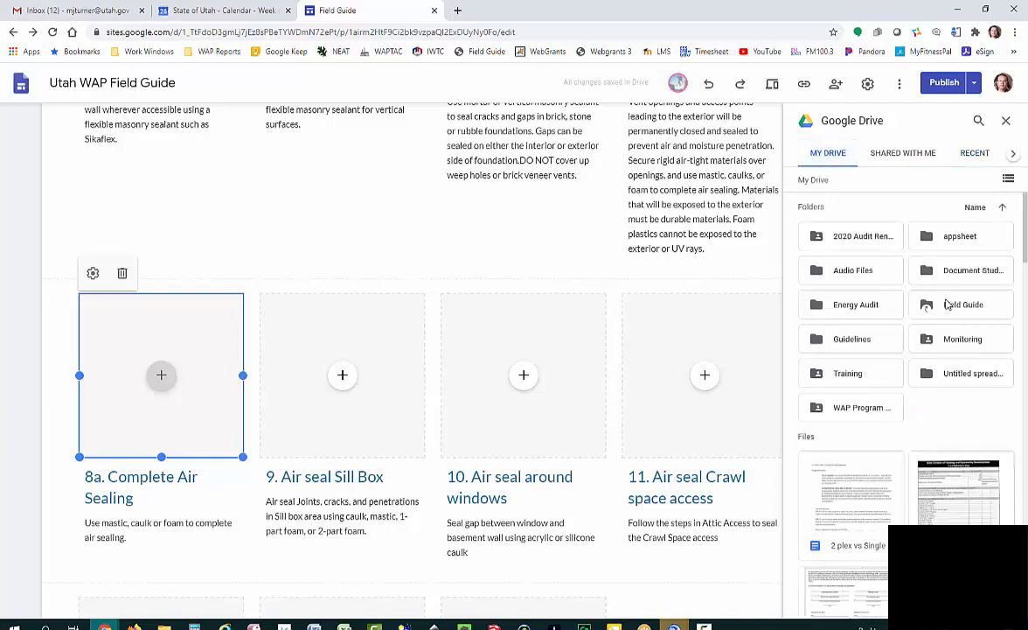
{"action": "left_click", "coordinate": [947, 304]}
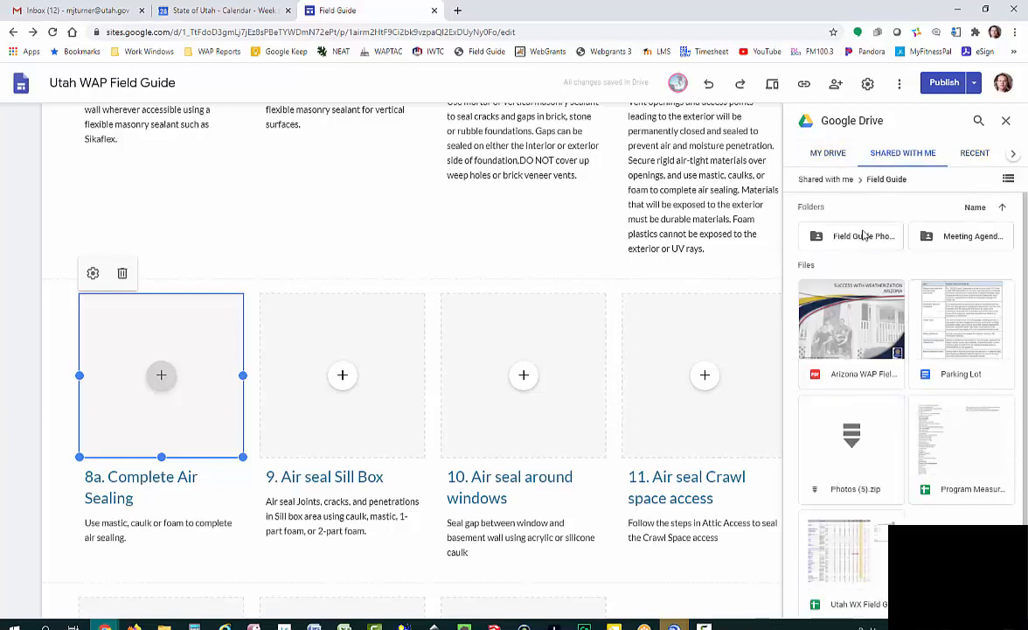
{"action": "left_click", "coordinate": [864, 235]}
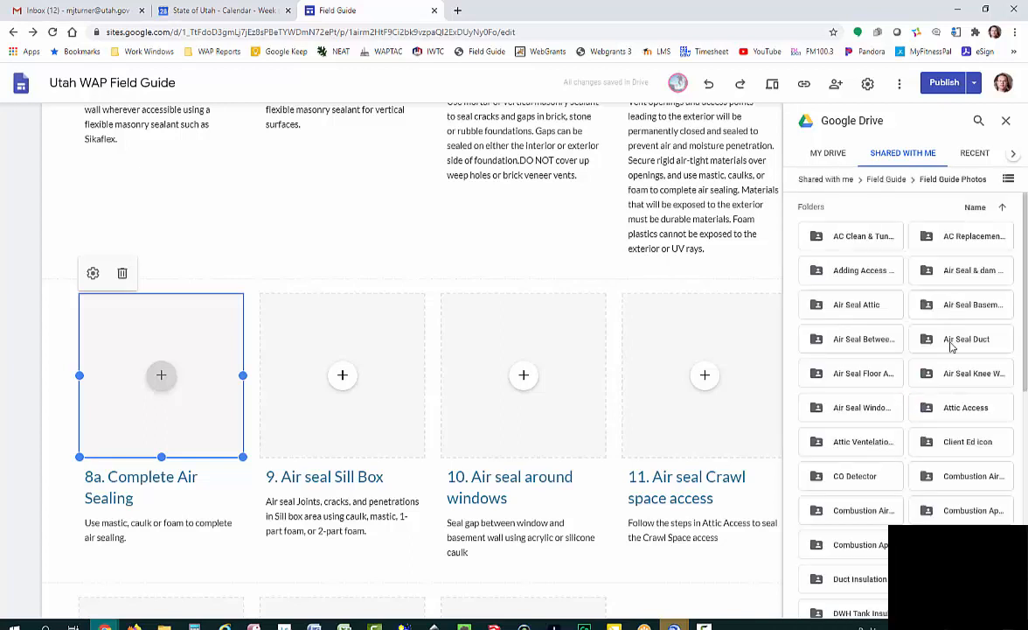
{"action": "left_click", "coordinate": [958, 310]}
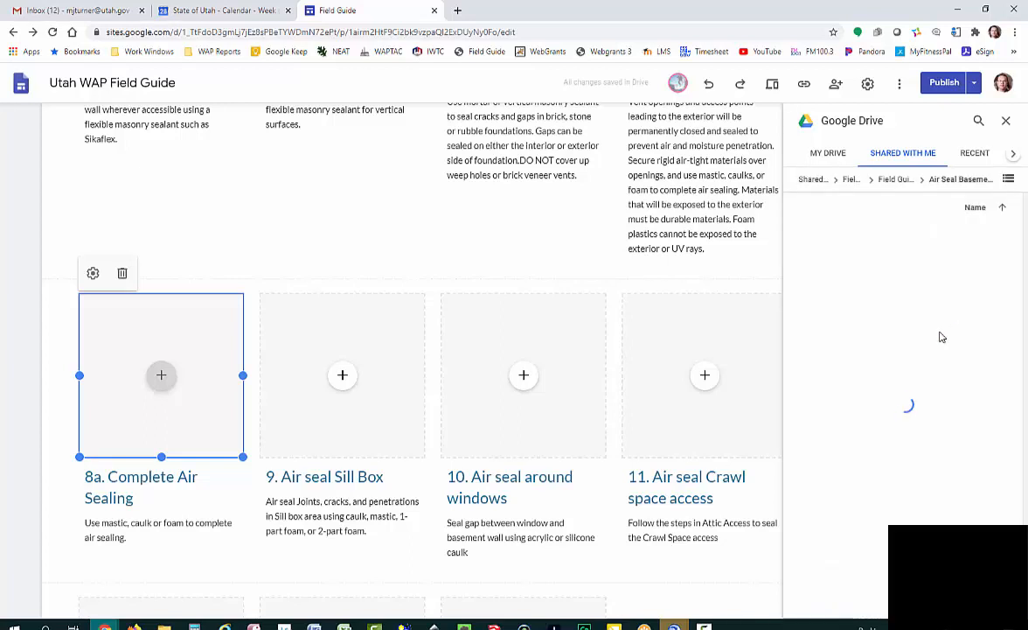
{"action": "left_click", "coordinate": [953, 246]}
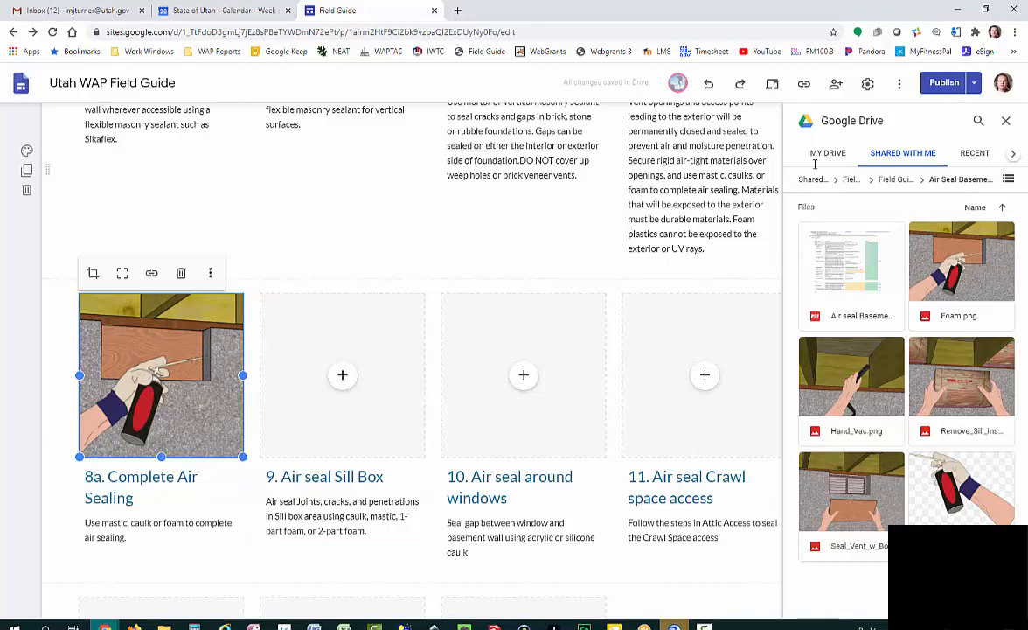
{"action": "left_click", "coordinate": [1005, 121]}
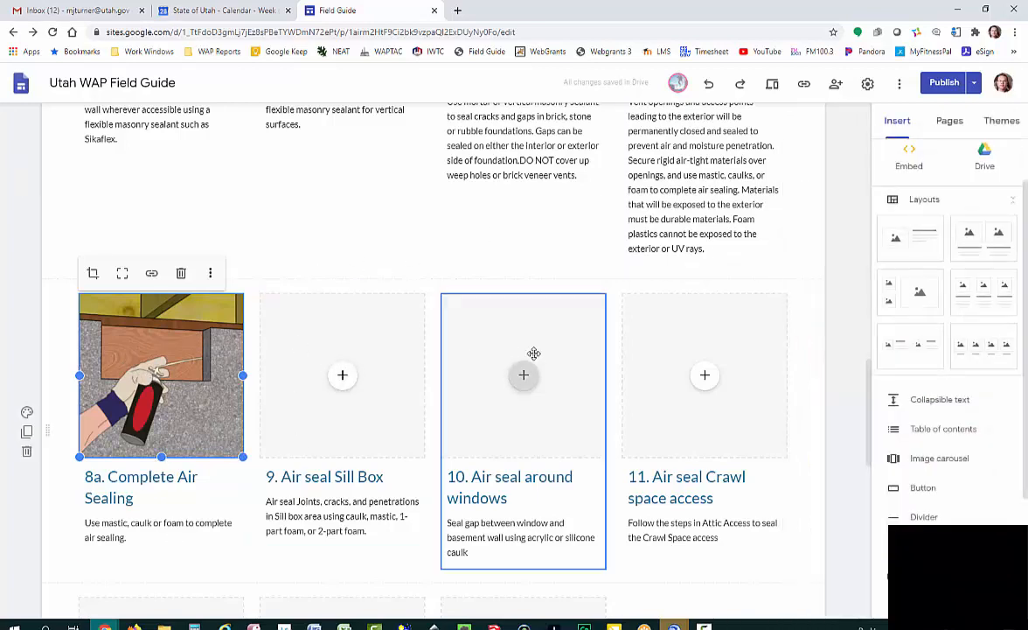
Review the Steps section from step 1 to the last row, checking which blocks have images and how 8a fits in
{"action": "scroll", "coordinate": [416, 390], "scroll_direction": "up", "scroll_amount": 8}
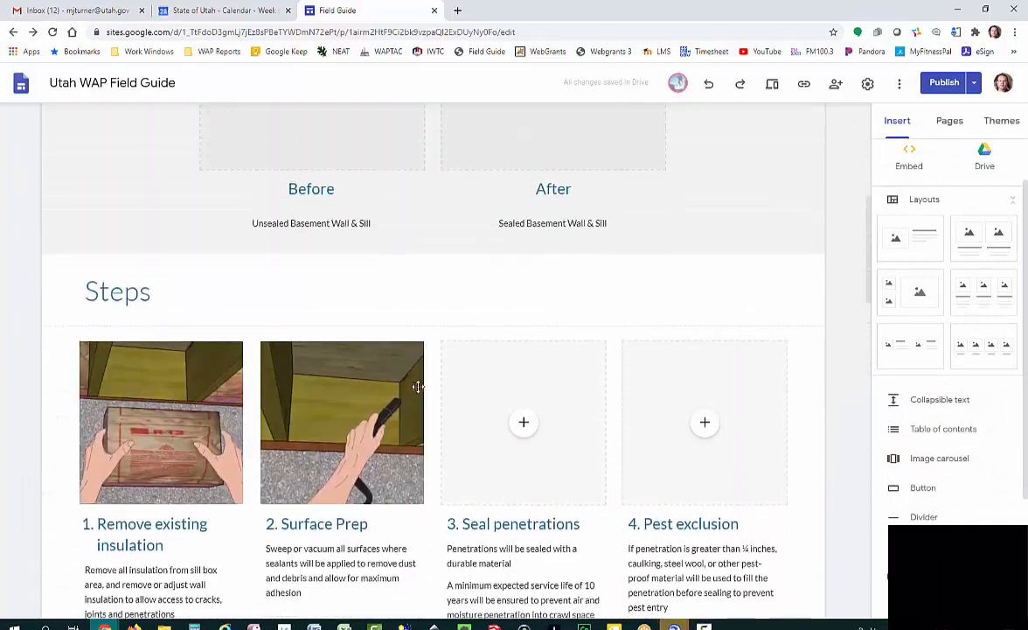
{"action": "scroll", "coordinate": [418, 385], "scroll_direction": "up", "scroll_amount": 4}
{"action": "scroll", "coordinate": [418, 380], "scroll_direction": "down", "scroll_amount": 5}
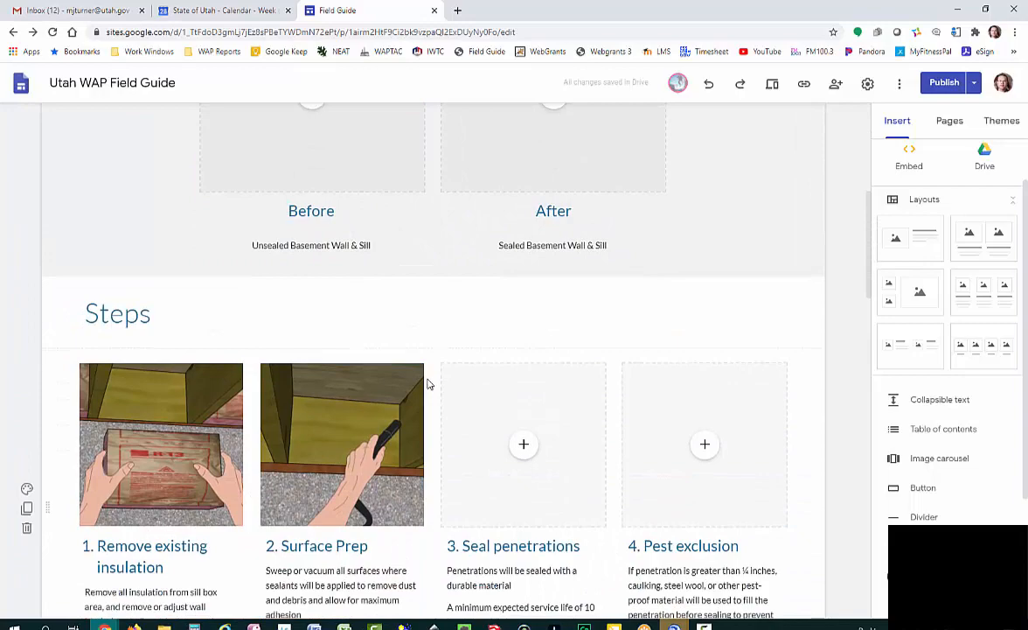
{"action": "scroll", "coordinate": [416, 381], "scroll_direction": "down", "scroll_amount": 3}
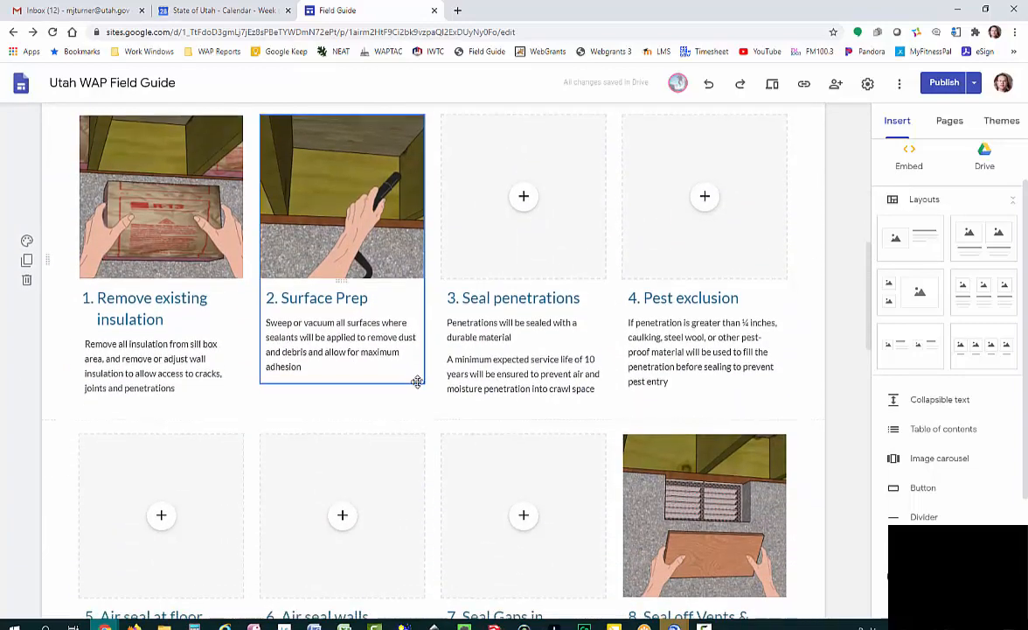
{"action": "scroll", "coordinate": [418, 382], "scroll_direction": "down", "scroll_amount": 2}
{"action": "scroll", "coordinate": [422, 381], "scroll_direction": "up", "scroll_amount": 2}
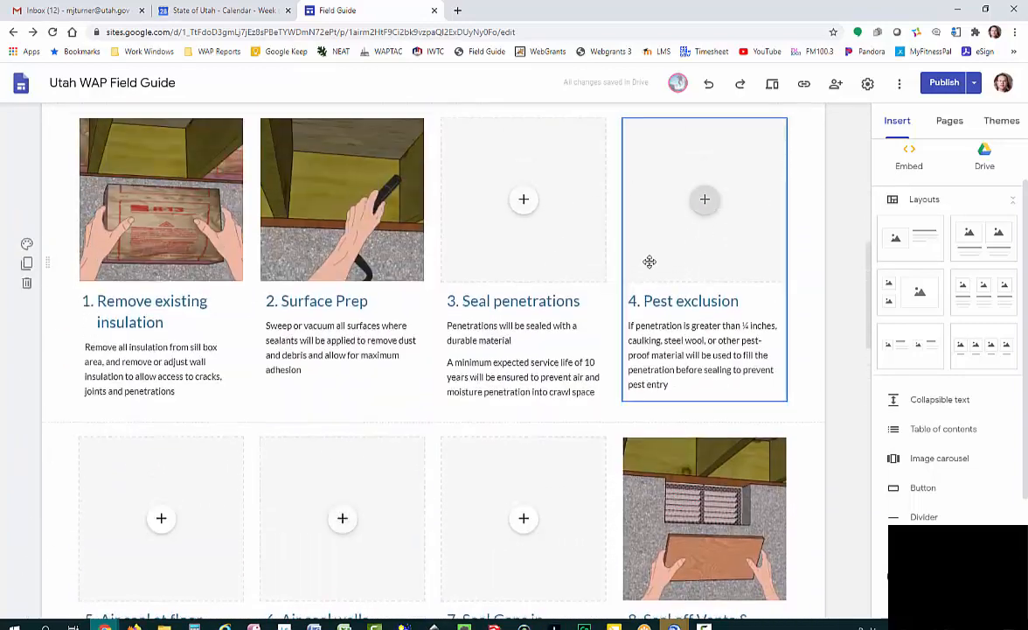
{"action": "scroll", "coordinate": [488, 434], "scroll_direction": "down", "scroll_amount": 6}
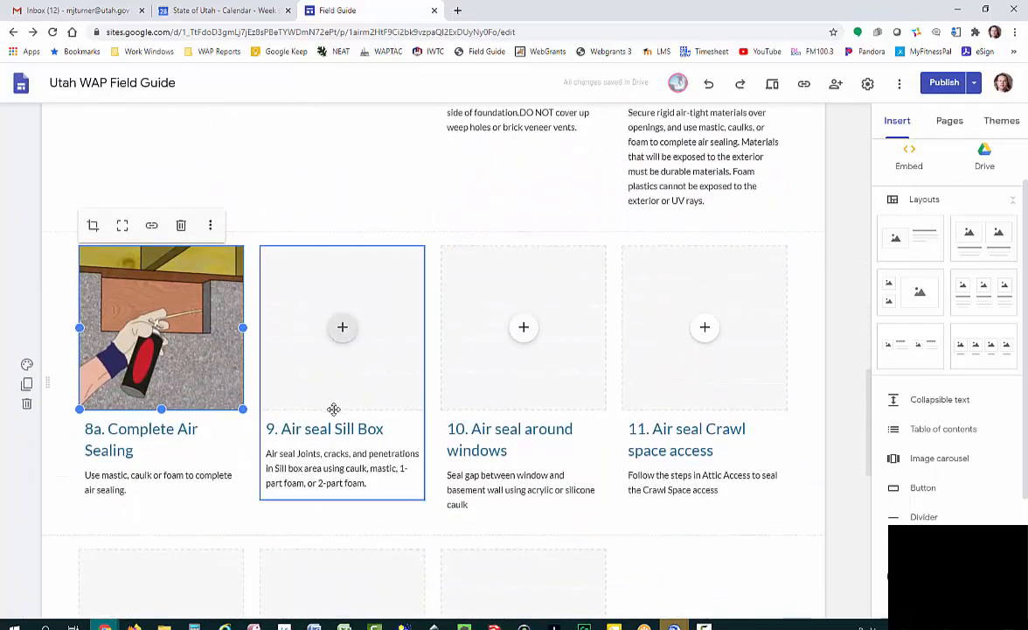
{"action": "scroll", "coordinate": [528, 432], "scroll_direction": "down", "scroll_amount": 3}
{"action": "scroll", "coordinate": [529, 430], "scroll_direction": "up", "scroll_amount": 9}
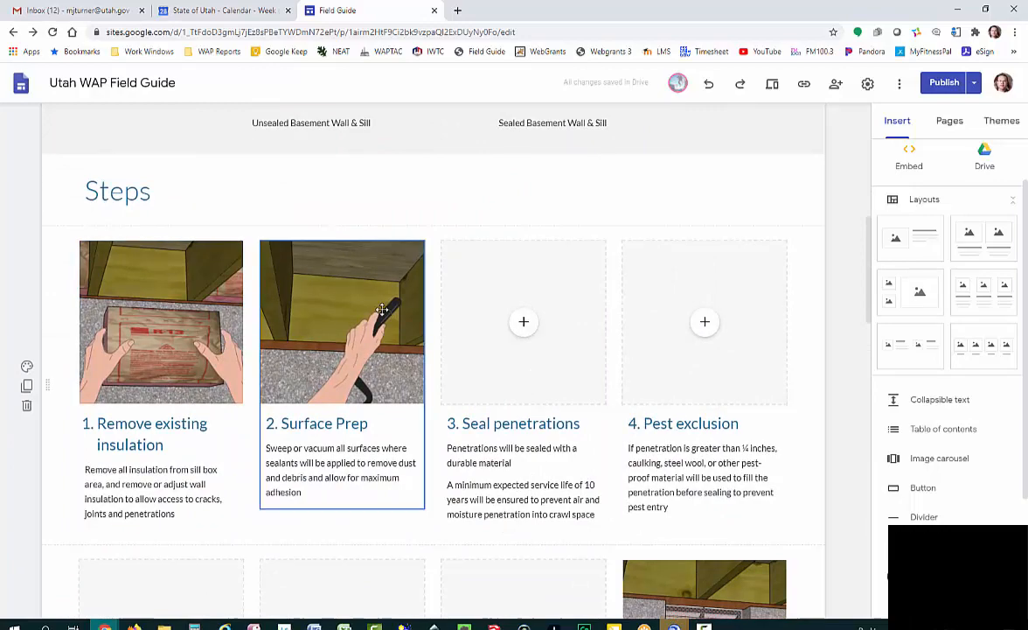
{"action": "scroll", "coordinate": [368, 486], "scroll_direction": "down", "scroll_amount": 6}
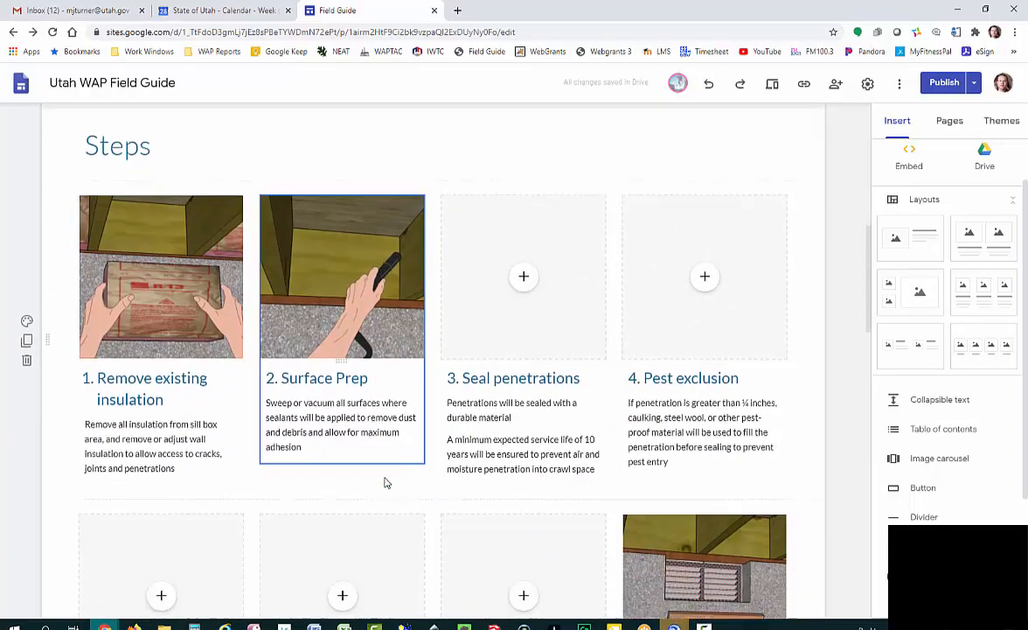
{"action": "scroll", "coordinate": [475, 432], "scroll_direction": "down", "scroll_amount": 2}
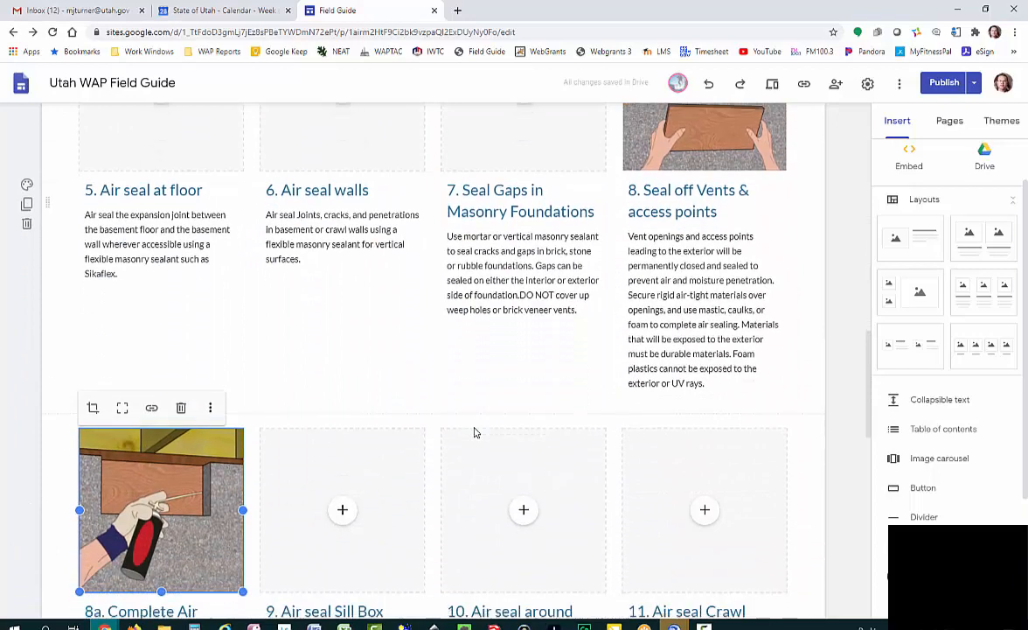
Change the 8a "Complete Air Sealing" heading to the Subheading text style
{"action": "left_click", "coordinate": [160, 491]}
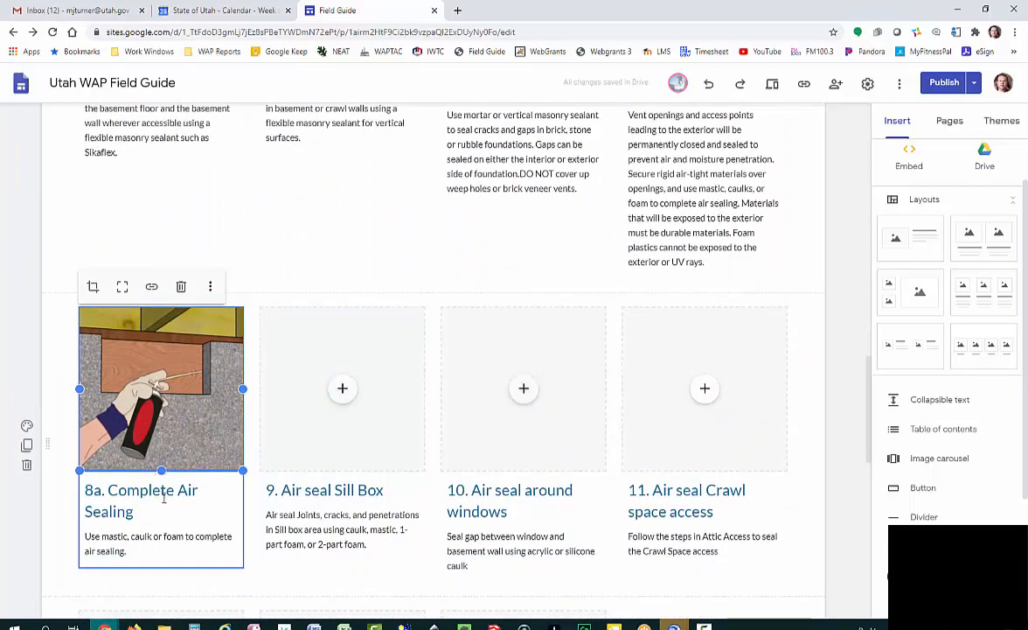
{"action": "left_click_drag", "start_coordinate": [134, 516], "coordinate": [80, 492]}
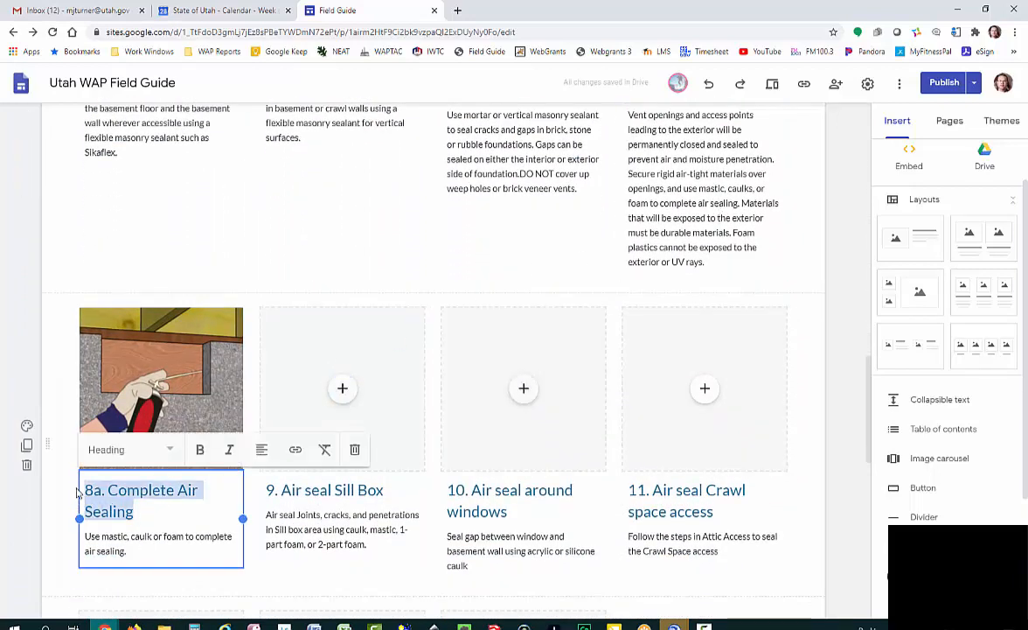
{"action": "left_click", "coordinate": [168, 449]}
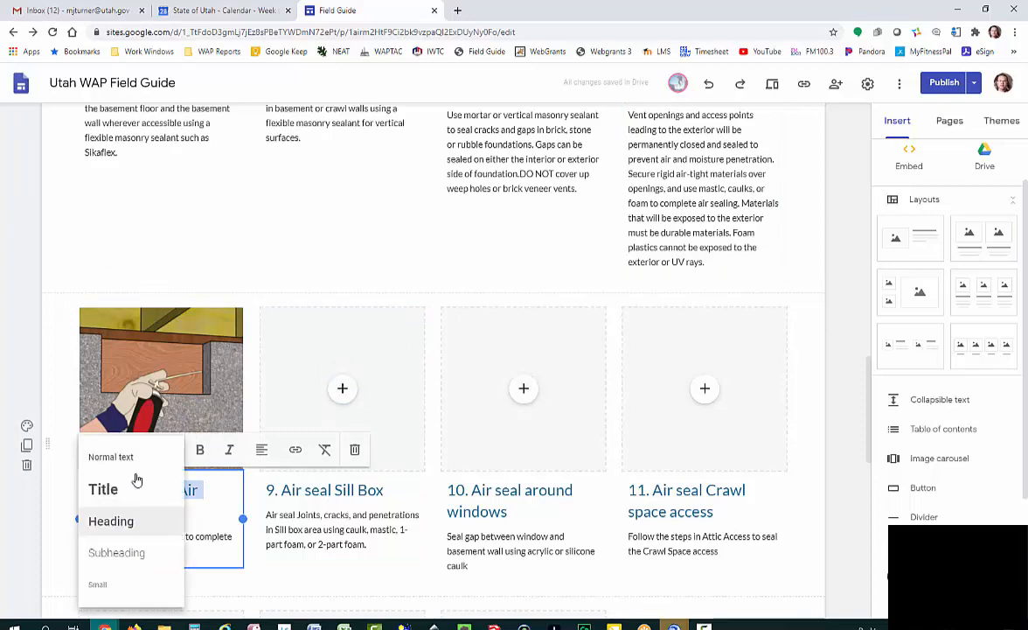
{"action": "left_click", "coordinate": [125, 552]}
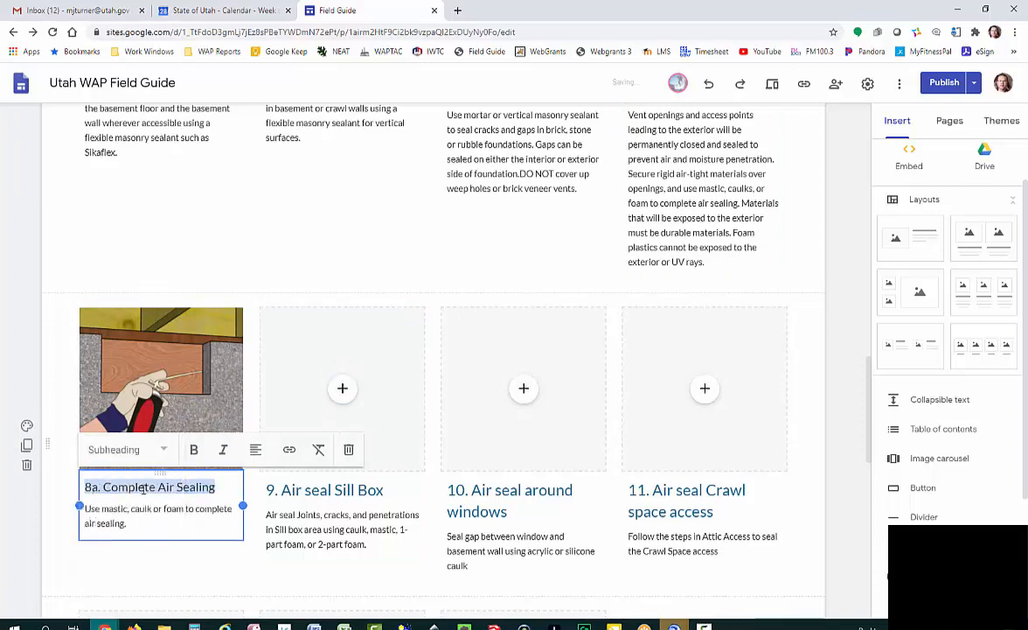
{"action": "left_click", "coordinate": [287, 290]}
Check the step 8 and 8a blocks, and publish the updated Air seal Basement or Crawl Walls page
{"action": "scroll", "coordinate": [215, 449], "scroll_direction": "up", "scroll_amount": 3}
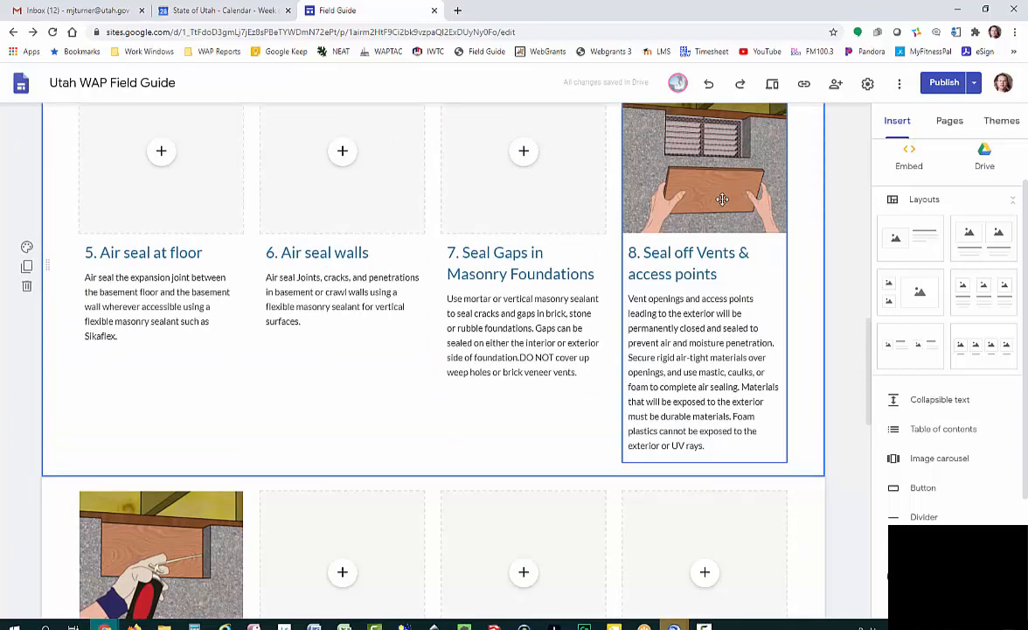
{"action": "scroll", "coordinate": [533, 352], "scroll_direction": "down", "scroll_amount": 2}
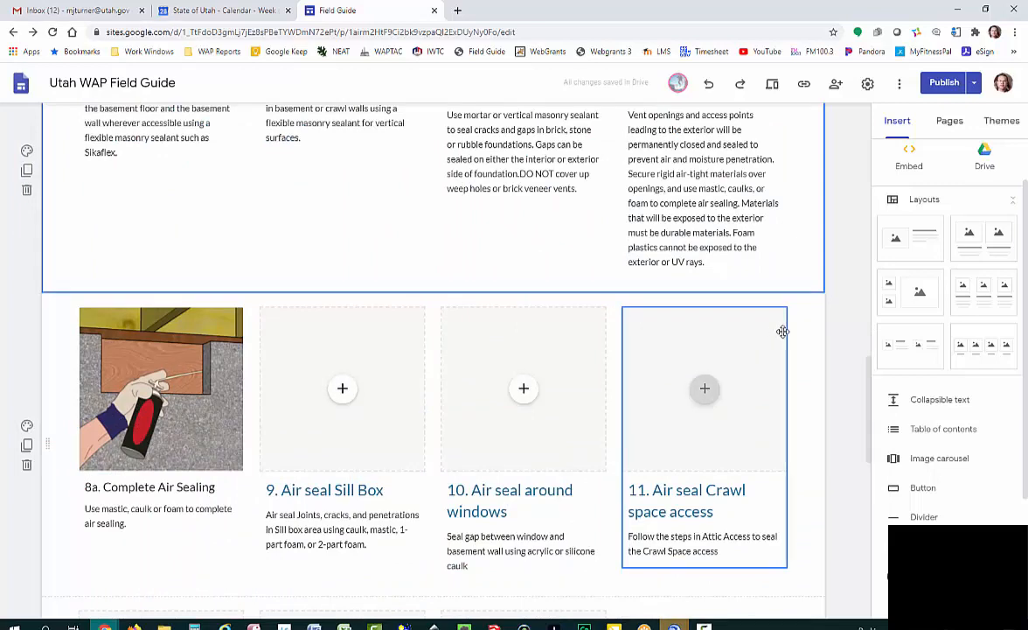
{"action": "scroll", "coordinate": [770, 333], "scroll_direction": "down", "scroll_amount": 2}
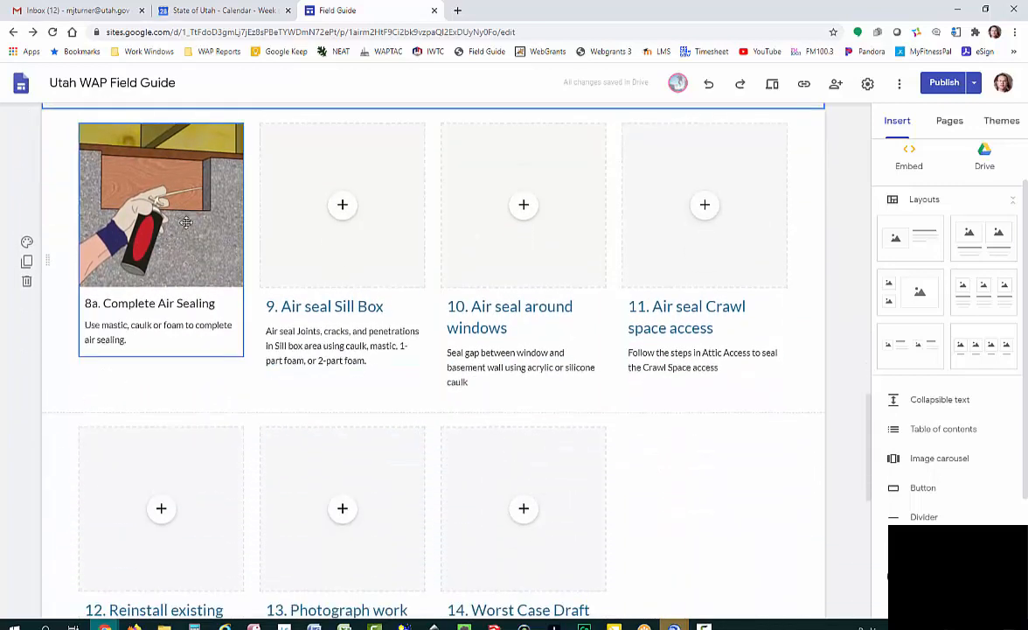
{"action": "left_click", "coordinate": [944, 83]}
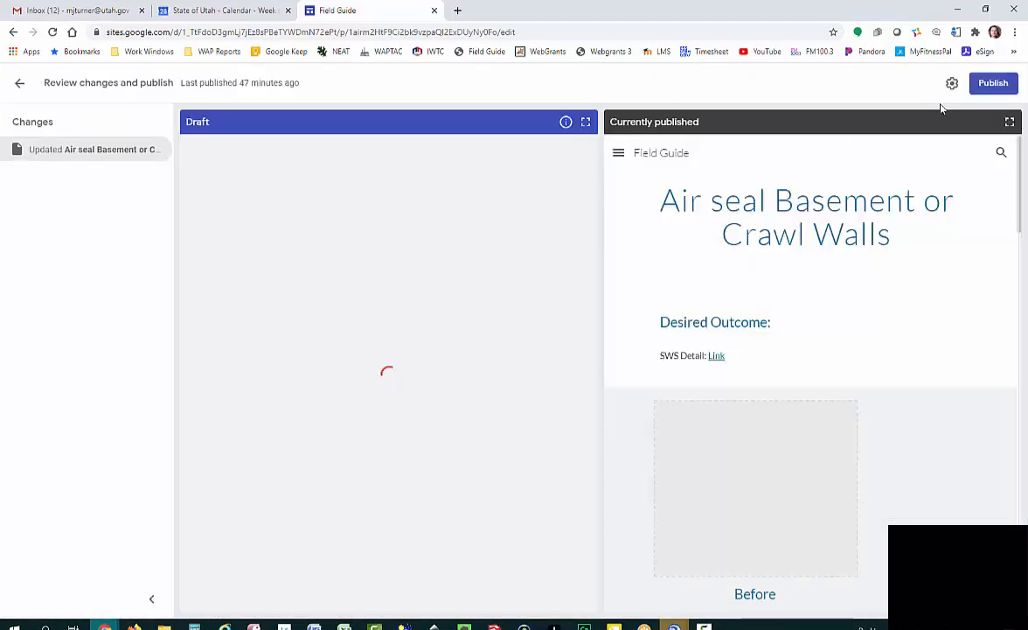
{"action": "left_click", "coordinate": [994, 87]}
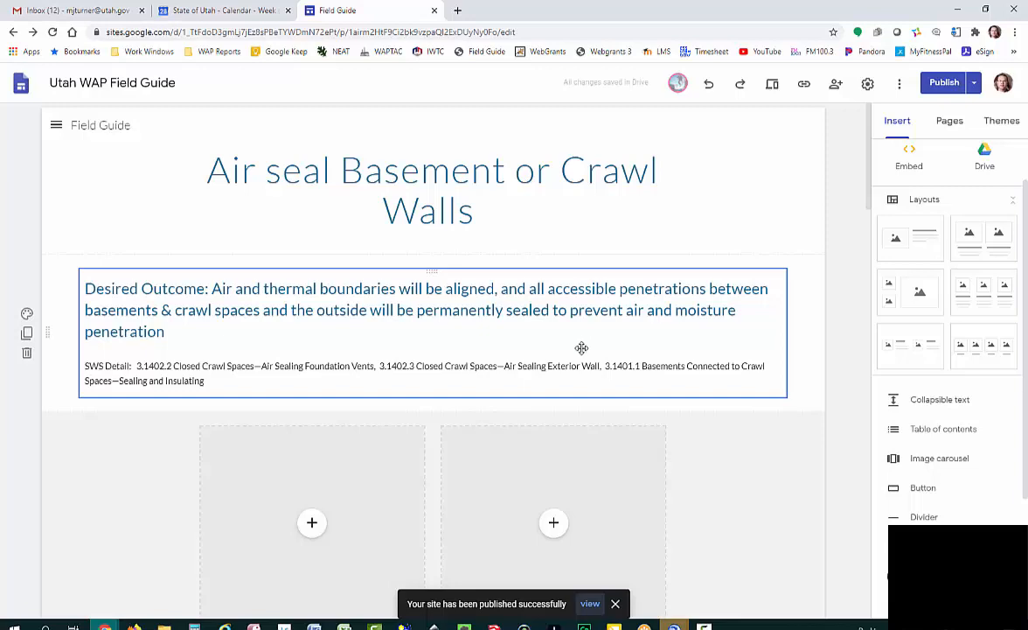
{"action": "scroll", "coordinate": [453, 330], "scroll_direction": "down", "scroll_amount": 7}
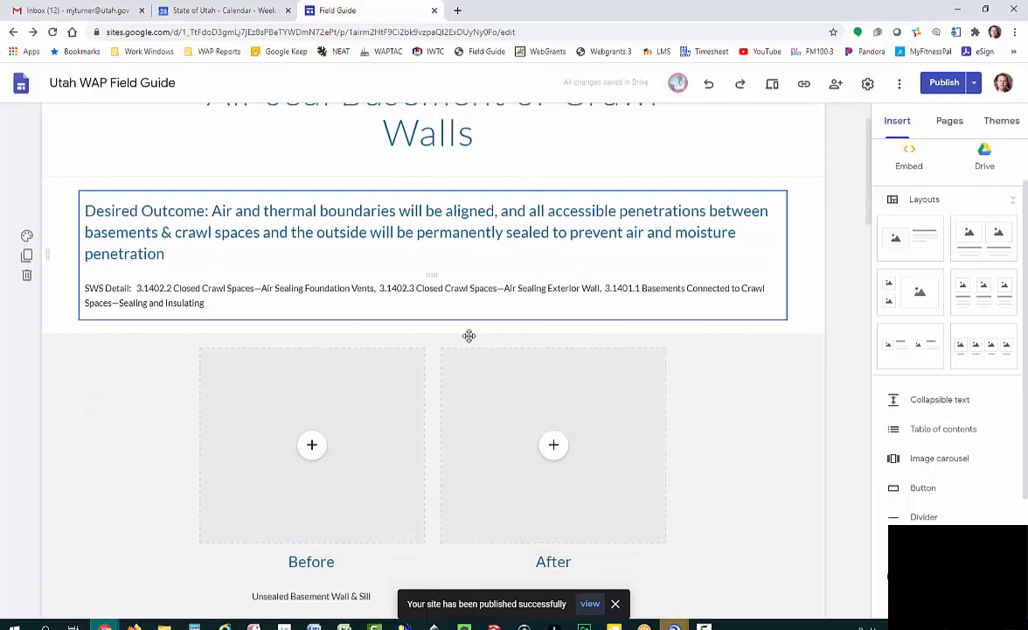
{"action": "scroll", "coordinate": [453, 330], "scroll_direction": "down", "scroll_amount": 1}
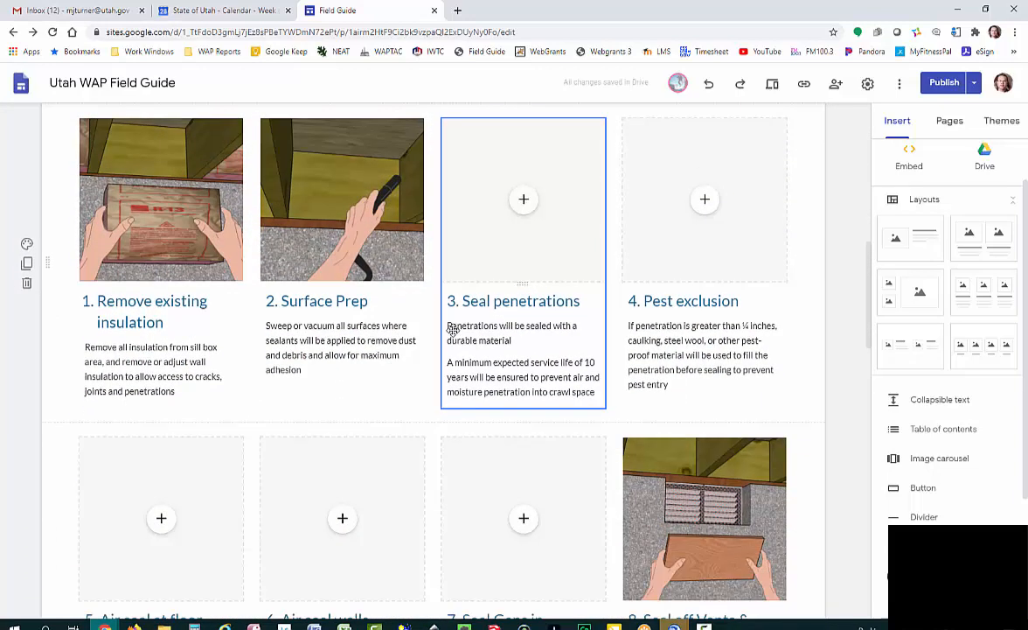
{"action": "scroll", "coordinate": [455, 329], "scroll_direction": "up", "scroll_amount": 4}
{"action": "scroll", "coordinate": [455, 329], "scroll_direction": "up", "scroll_amount": 4}
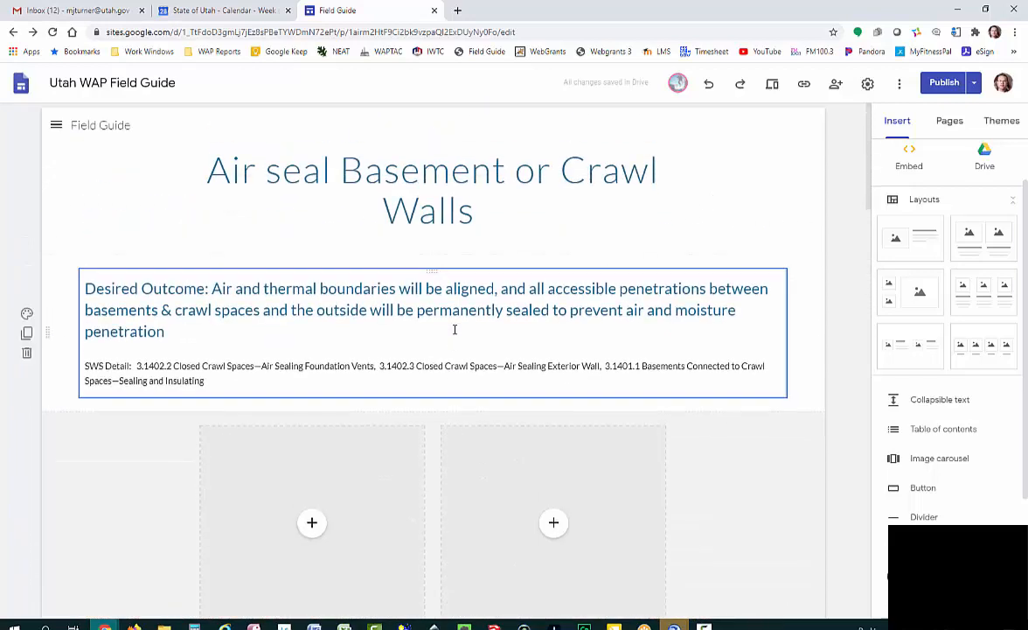